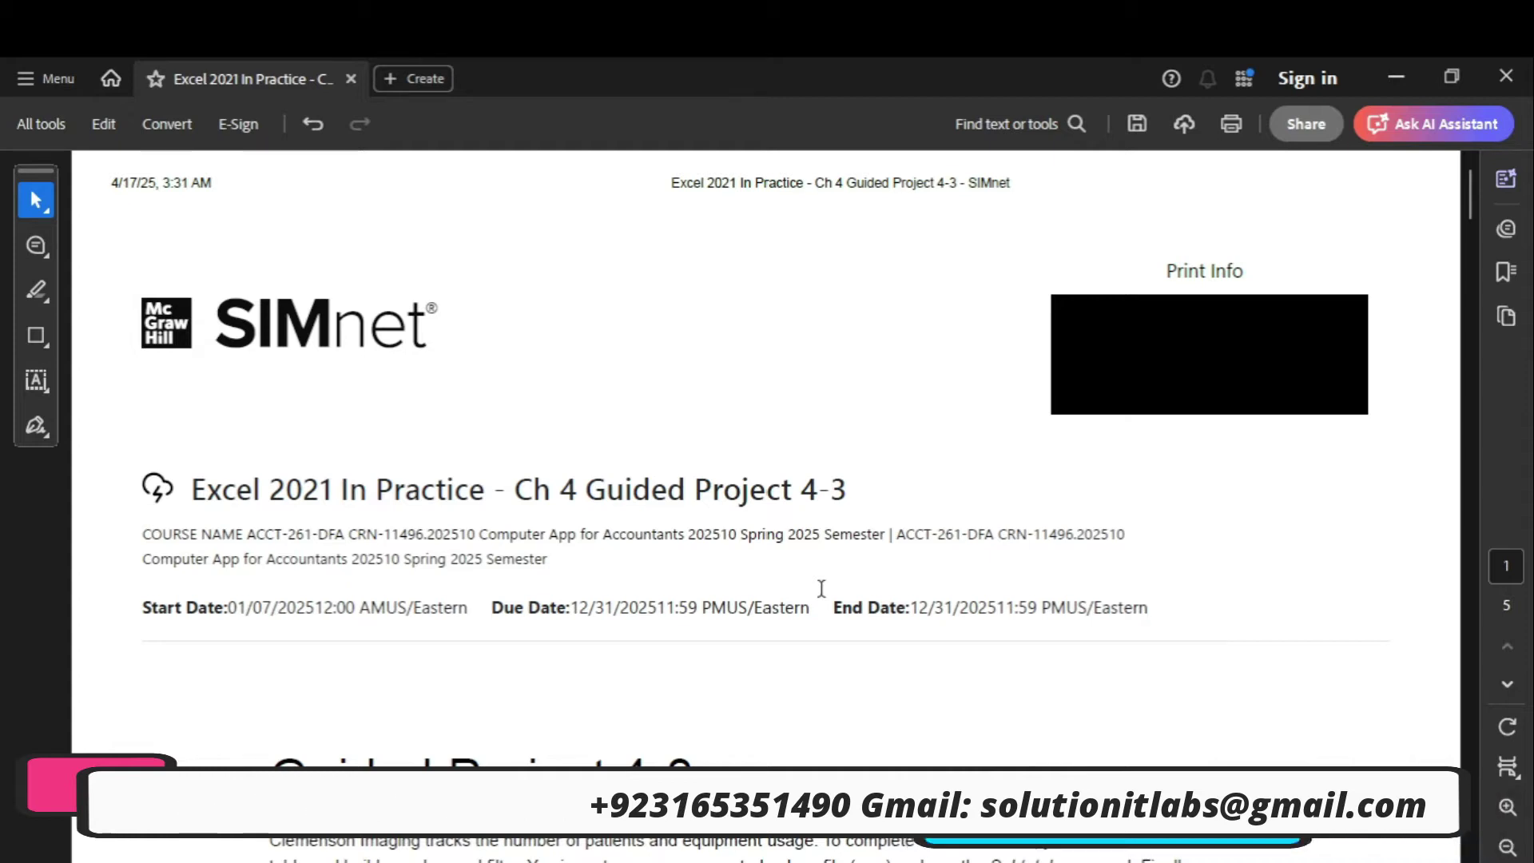
Look through the project steps in the instructions PDF and open ClemensonCSV-04.csv from the project folder.
drag(1465, 197, 1479, 291)
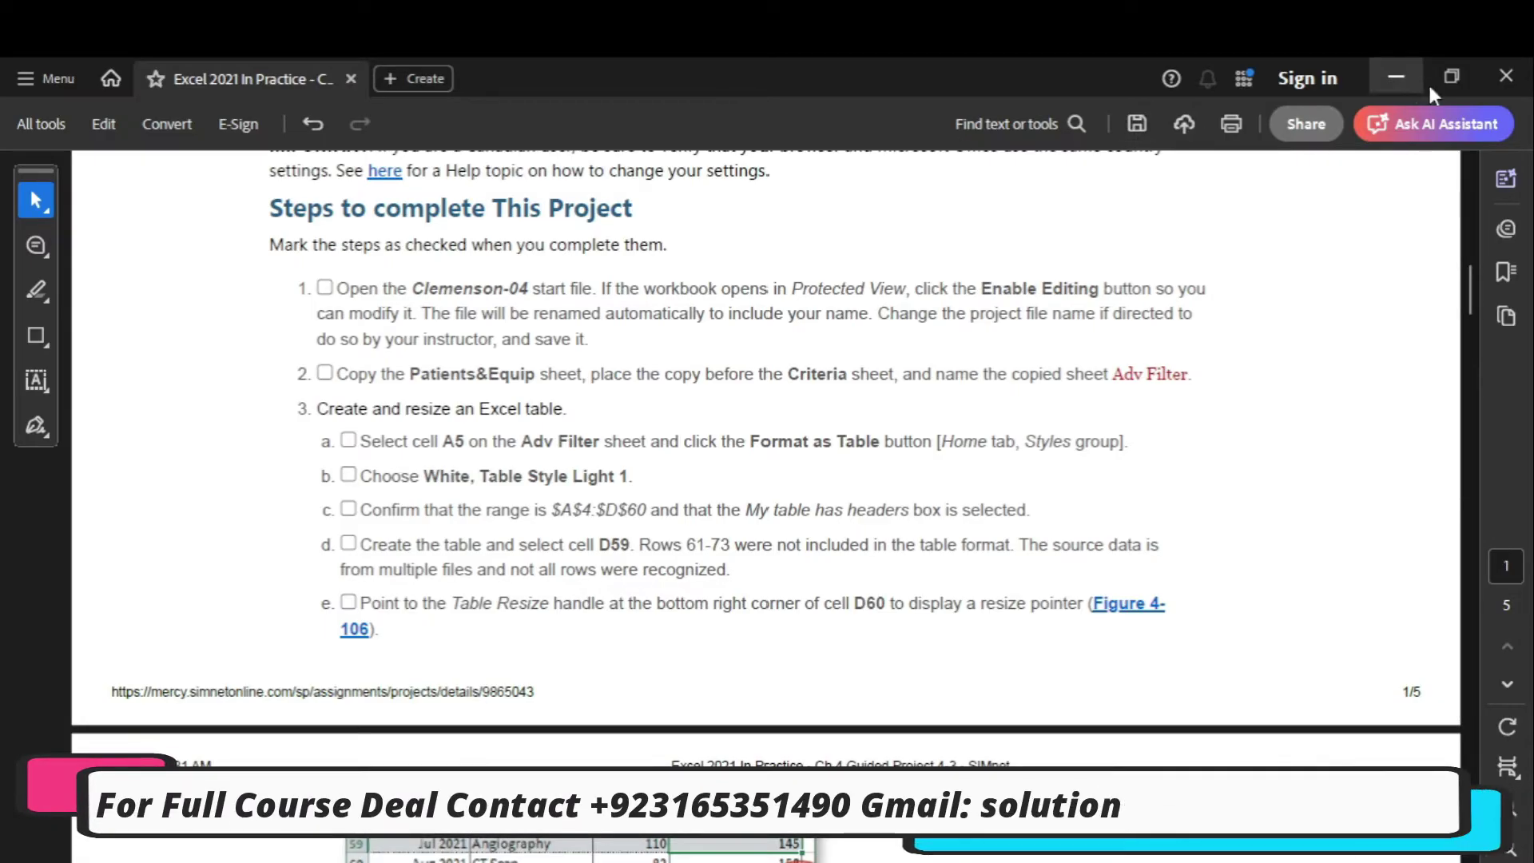
click(1395, 78)
click(253, 311)
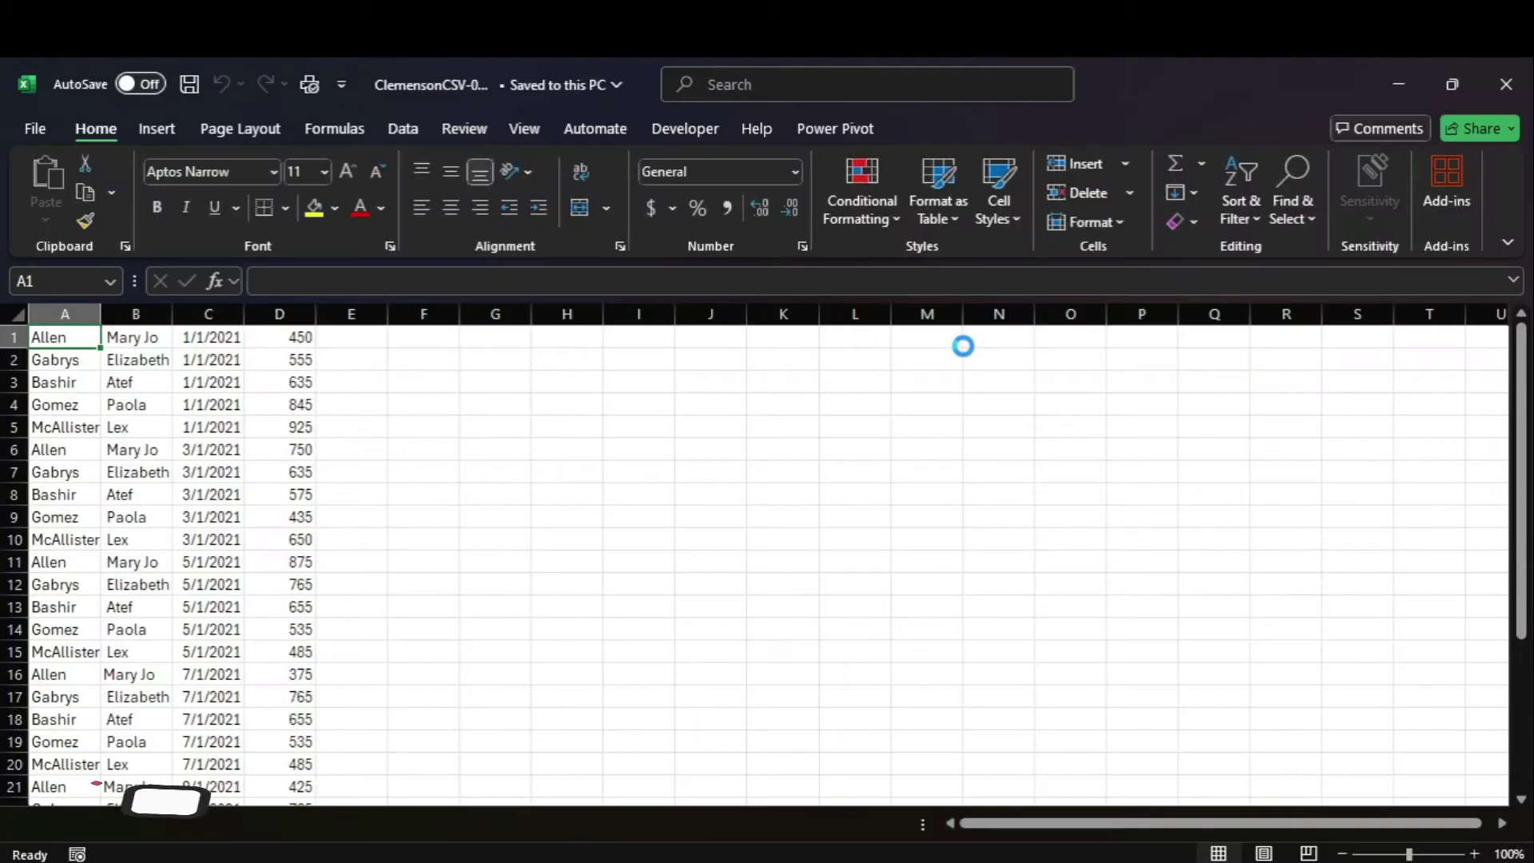
key(alt+Tab)
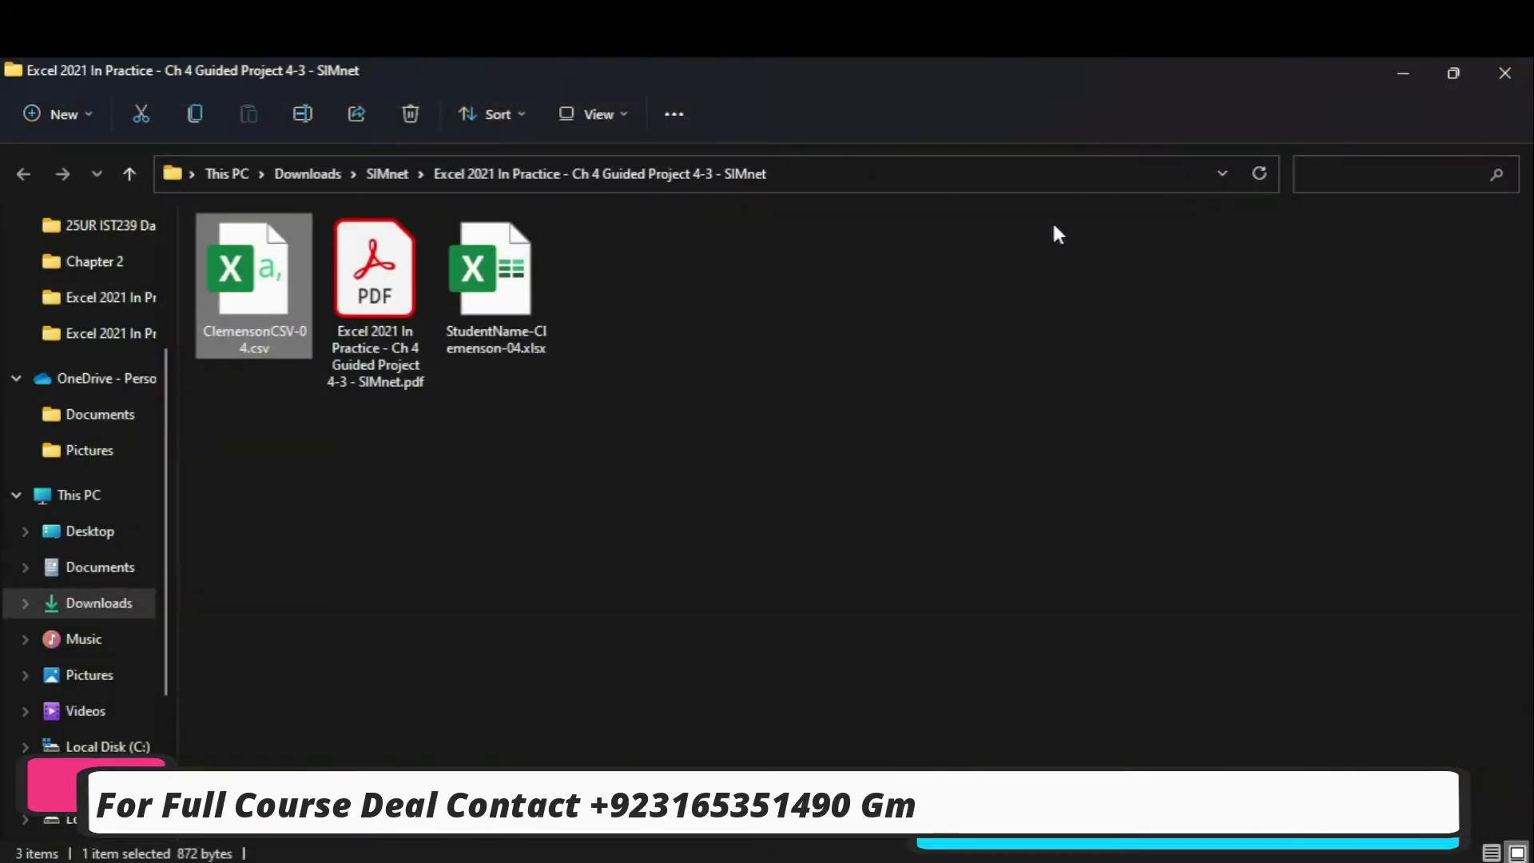
Open the StudentName-Clemenson-04.xlsx workbook from the project folder and enable editing.
click(530, 280)
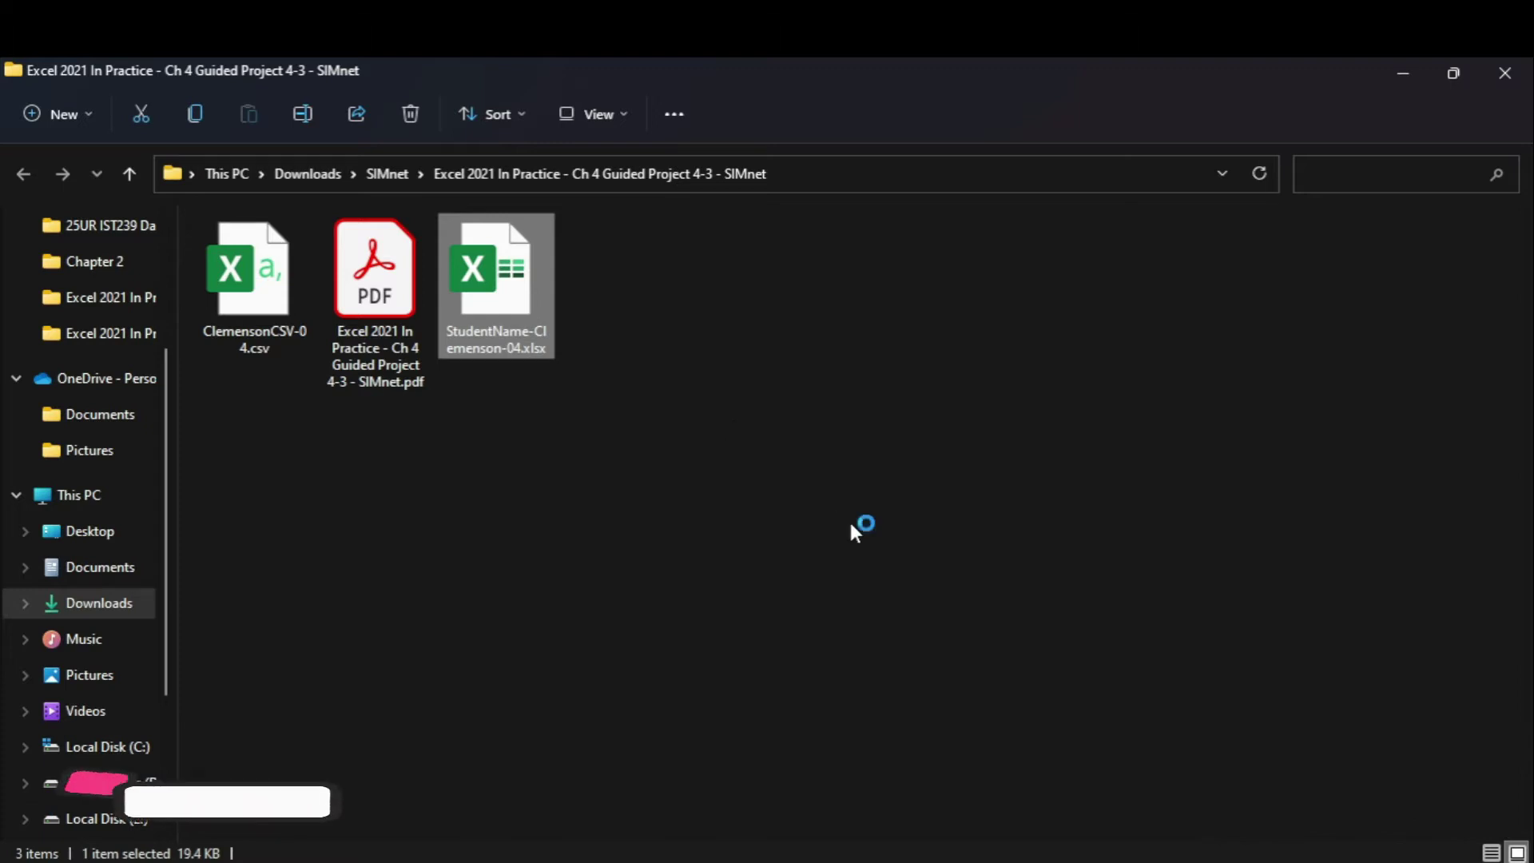
key(Return)
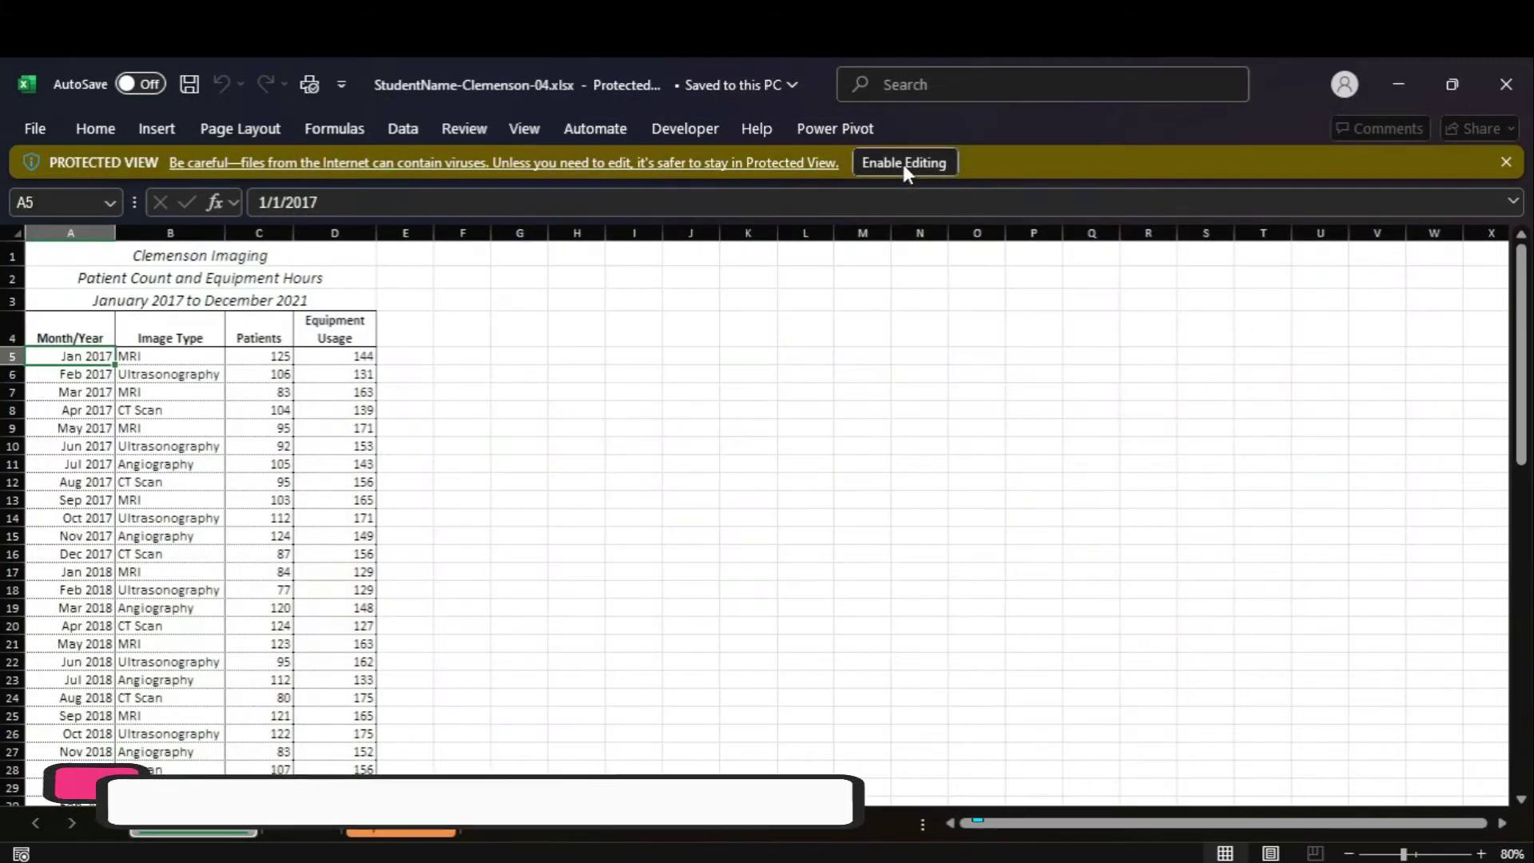
click(903, 162)
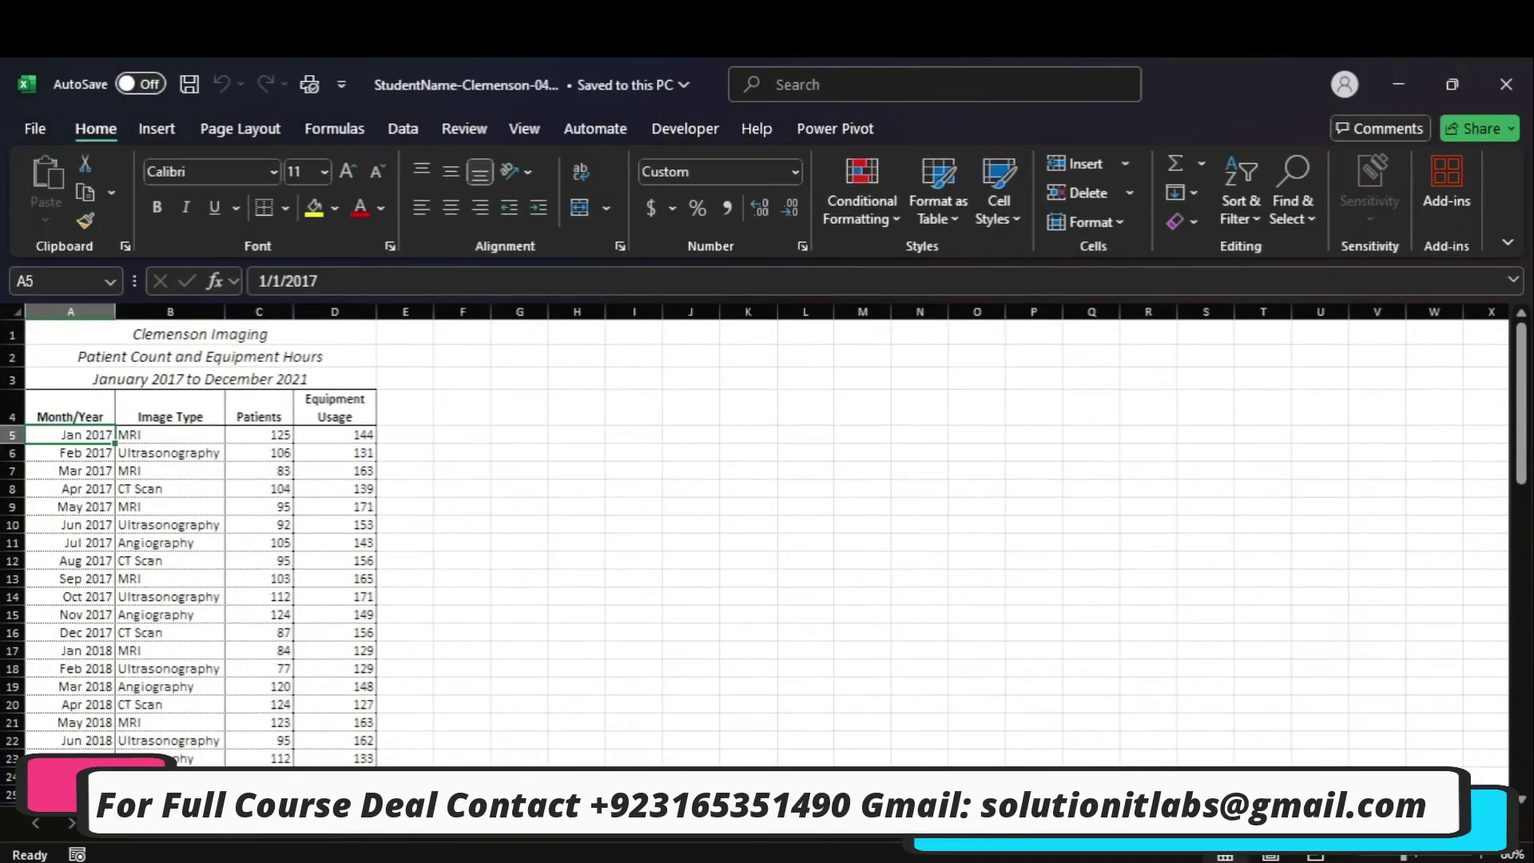
Switch to the instructions PDF and copy the sheet name "Adv Filter" from step 2.
click(1174, 711)
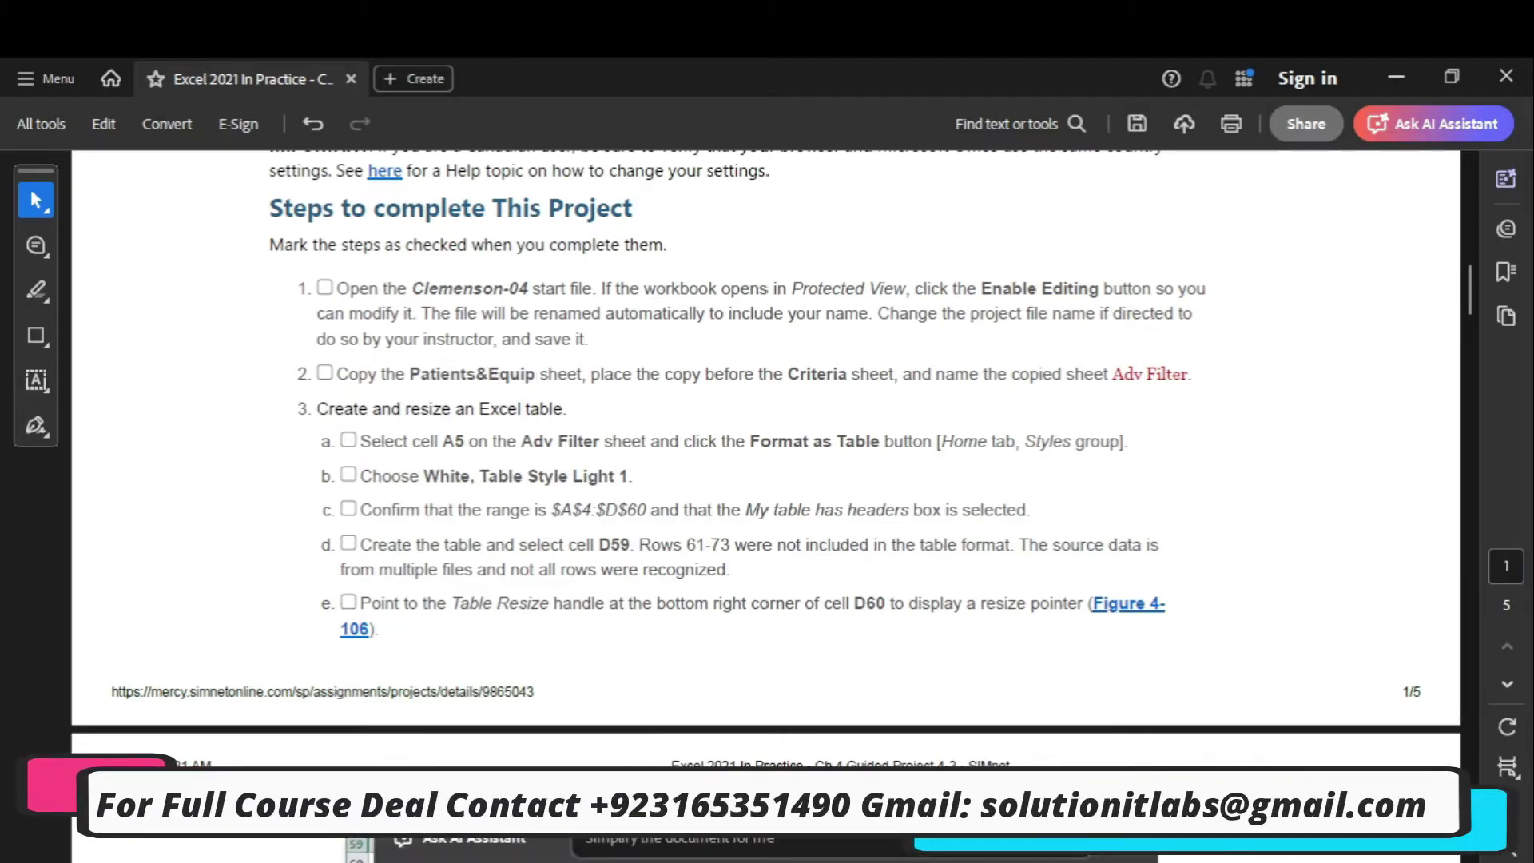
mouse_move(1159, 859)
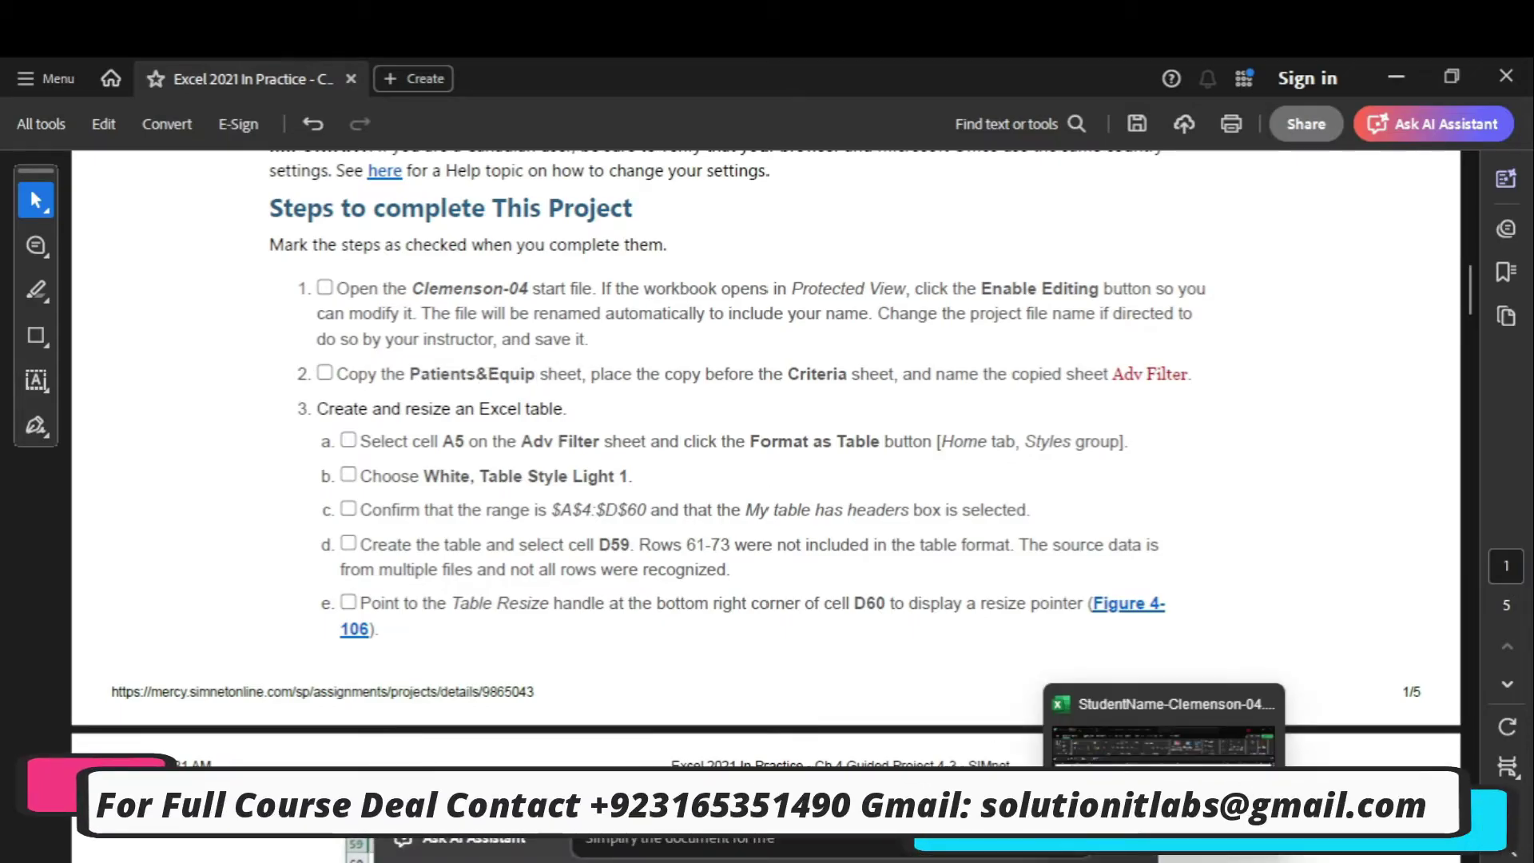
double_click(1132, 371)
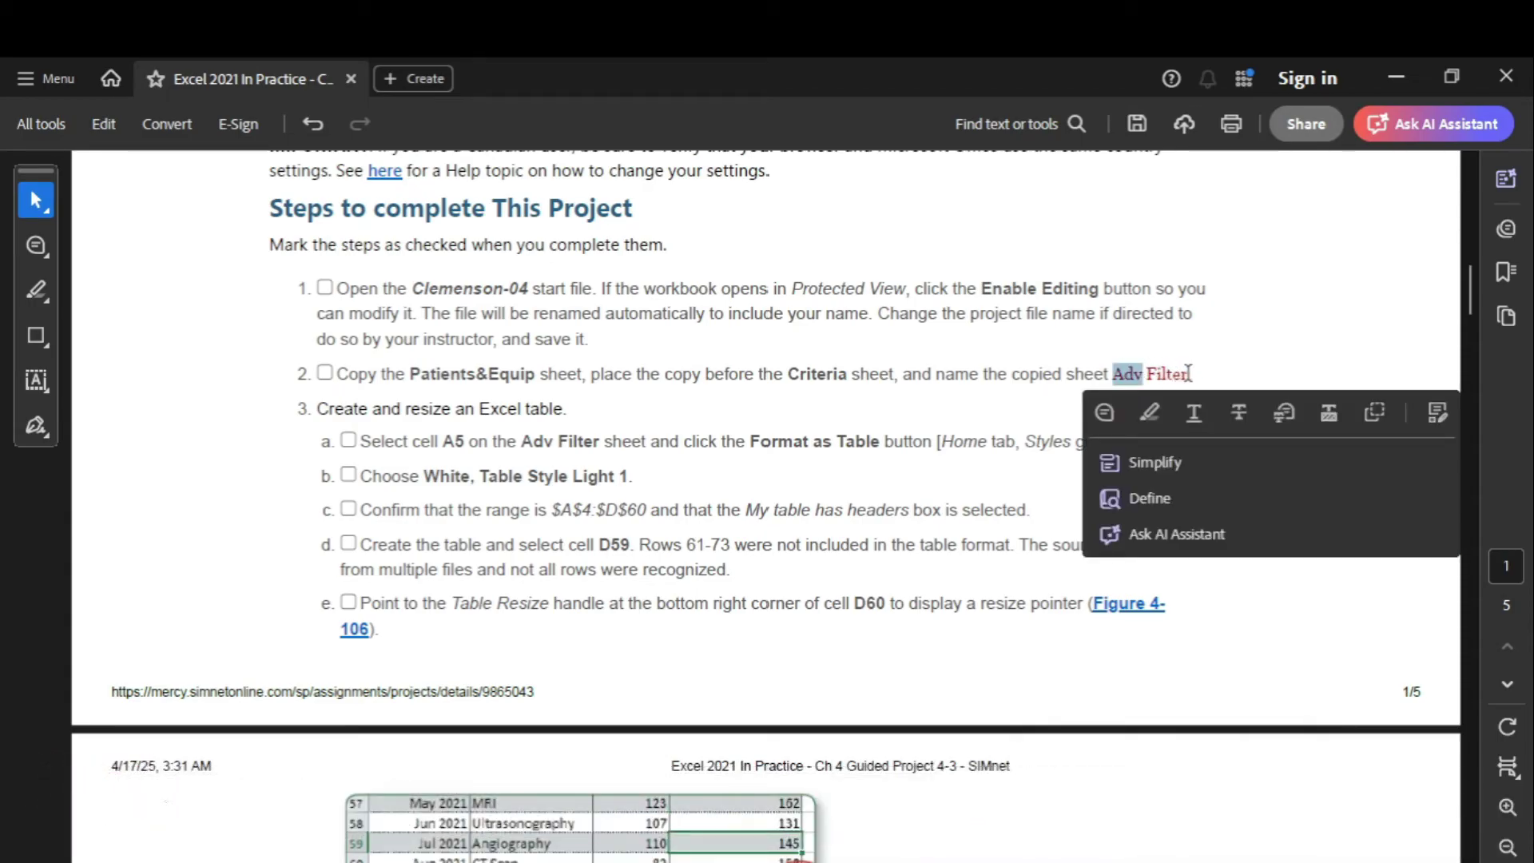
drag(1188, 373, 1147, 373)
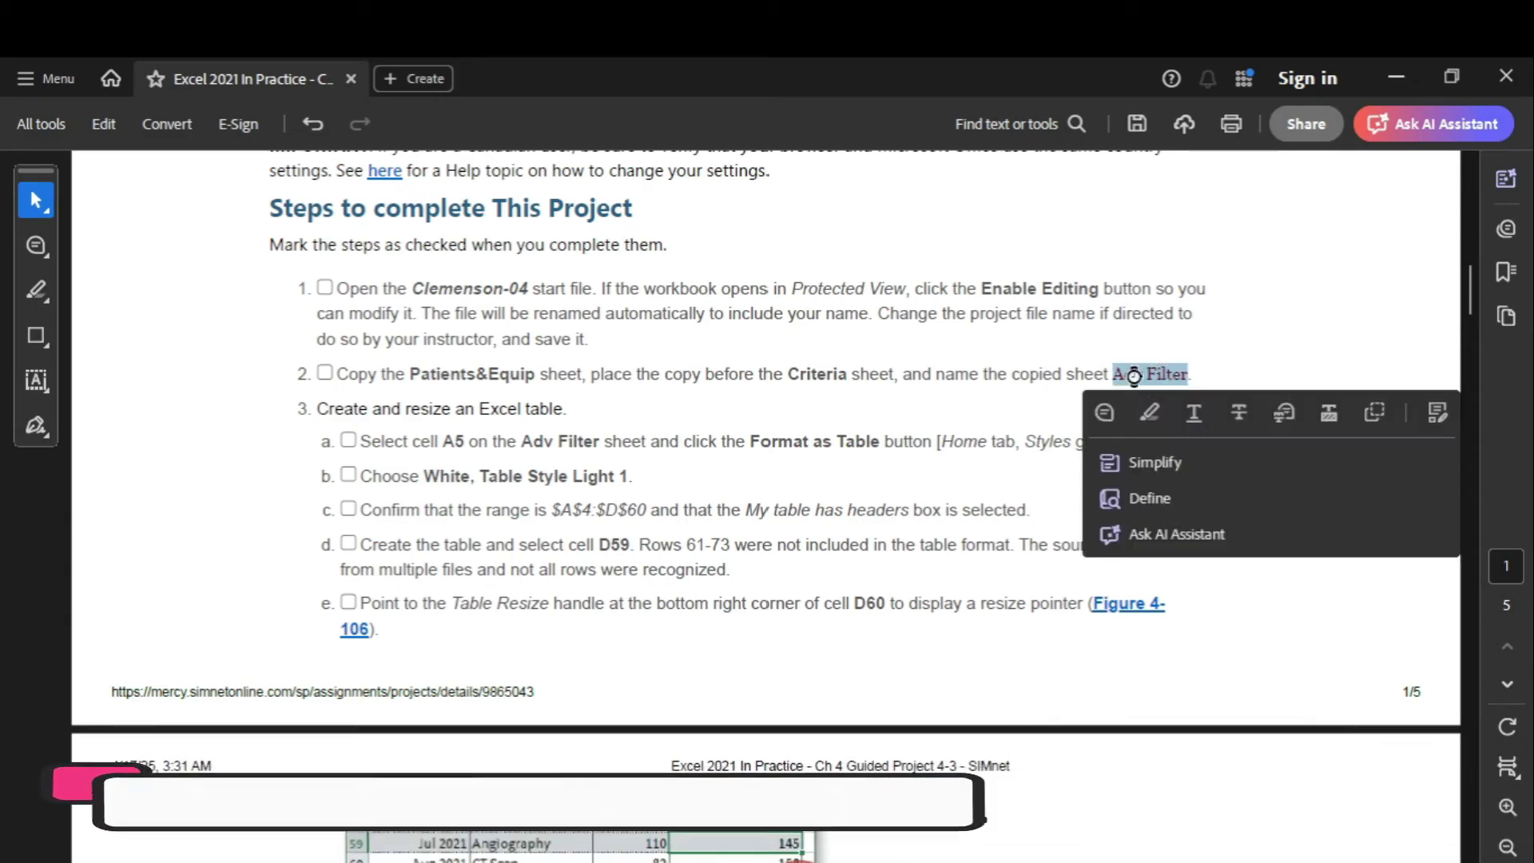
In the Clemenson-04 workbook in Excel, create a copy of the Patients&Equip sheet placed before the Criteria sheet.
mouse_move(1163, 859)
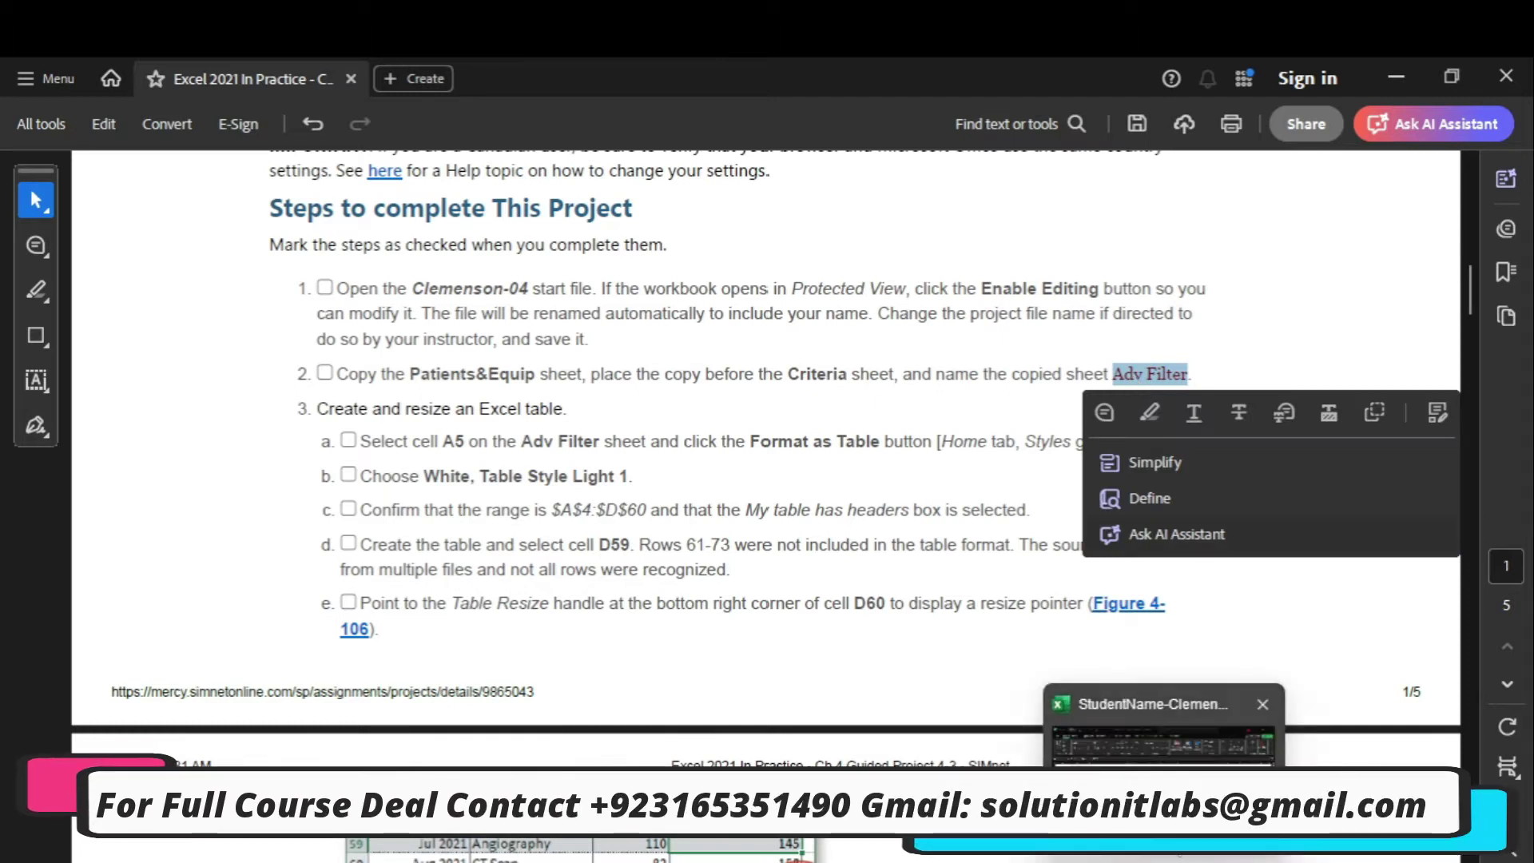
click(1163, 739)
right_click(238, 841)
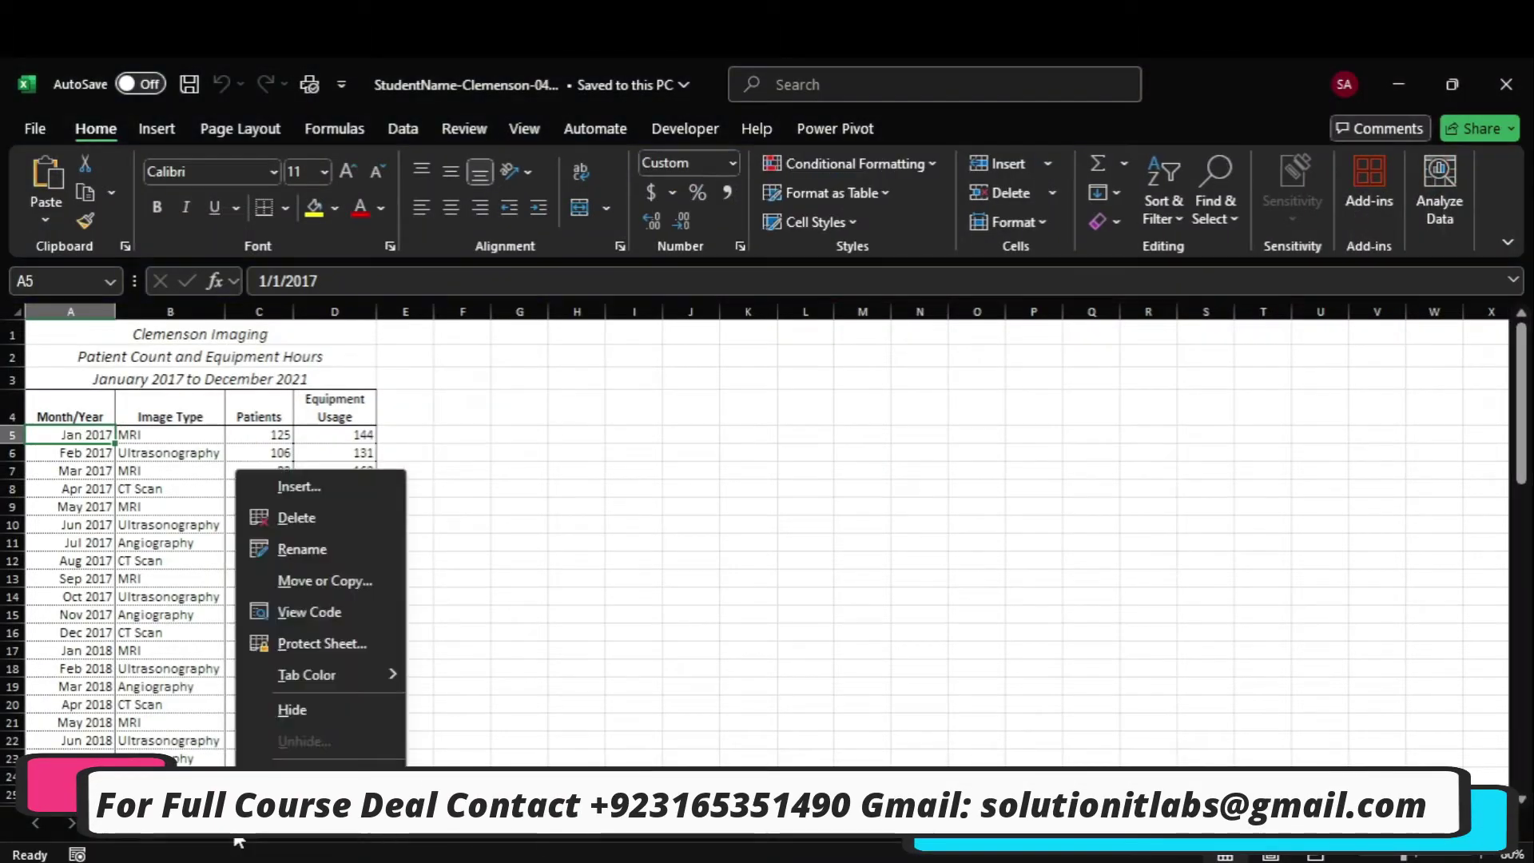
click(324, 580)
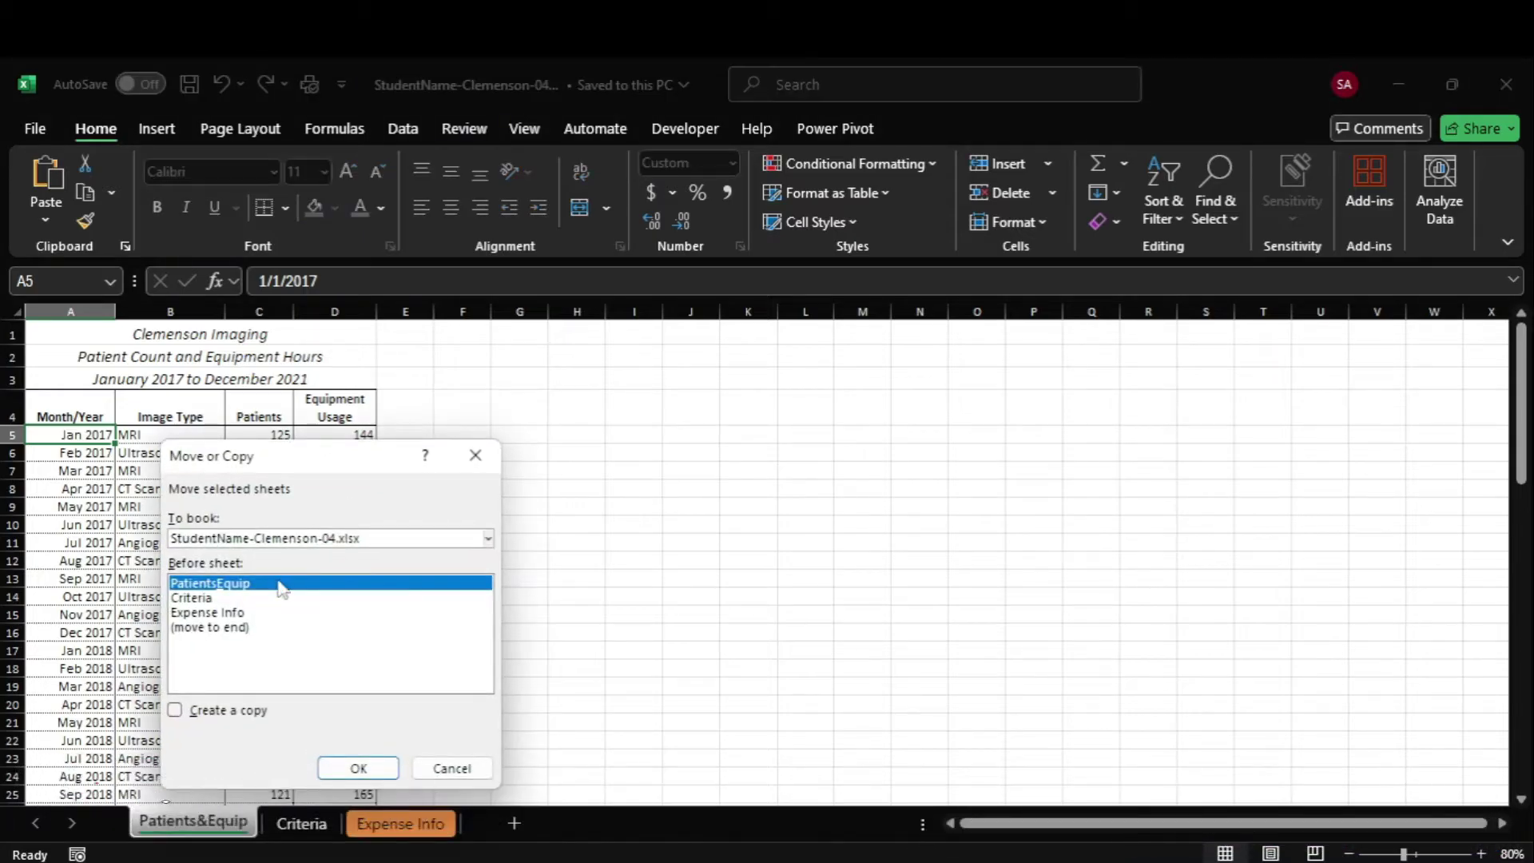
click(234, 710)
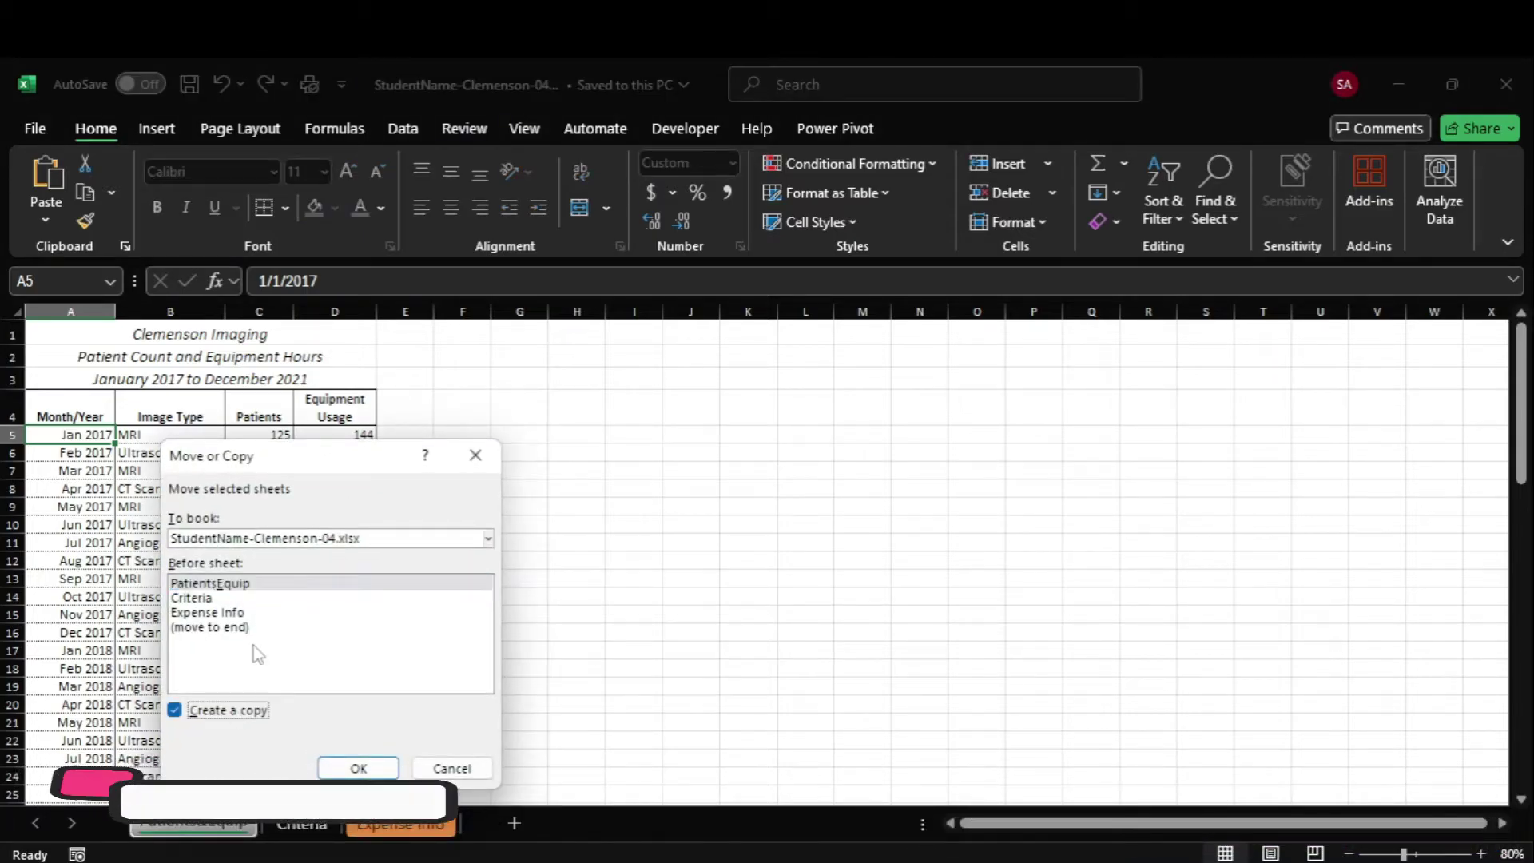
click(236, 612)
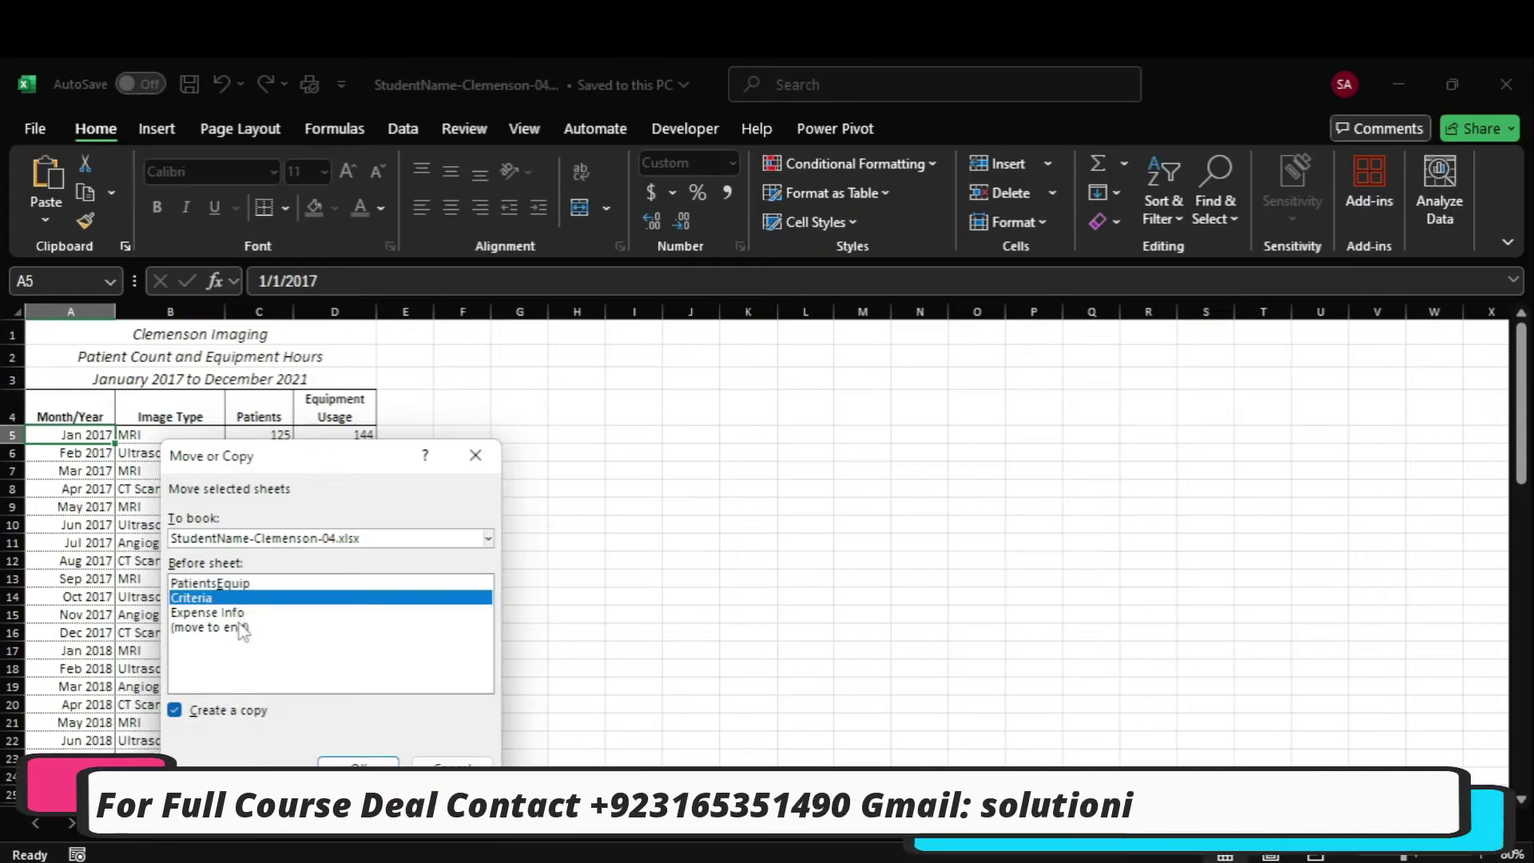
click(242, 628)
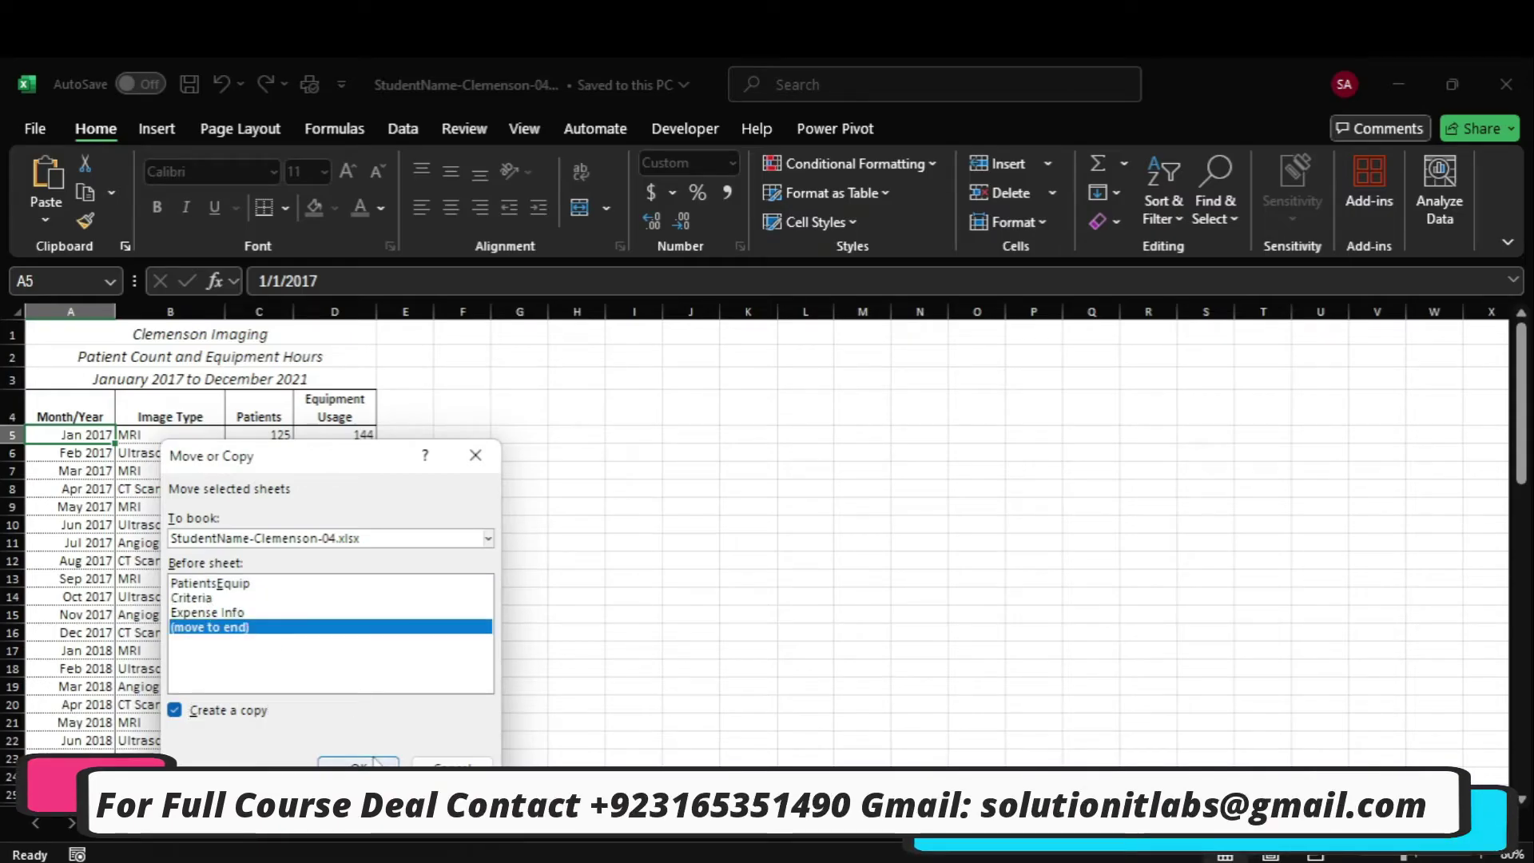
click(272, 598)
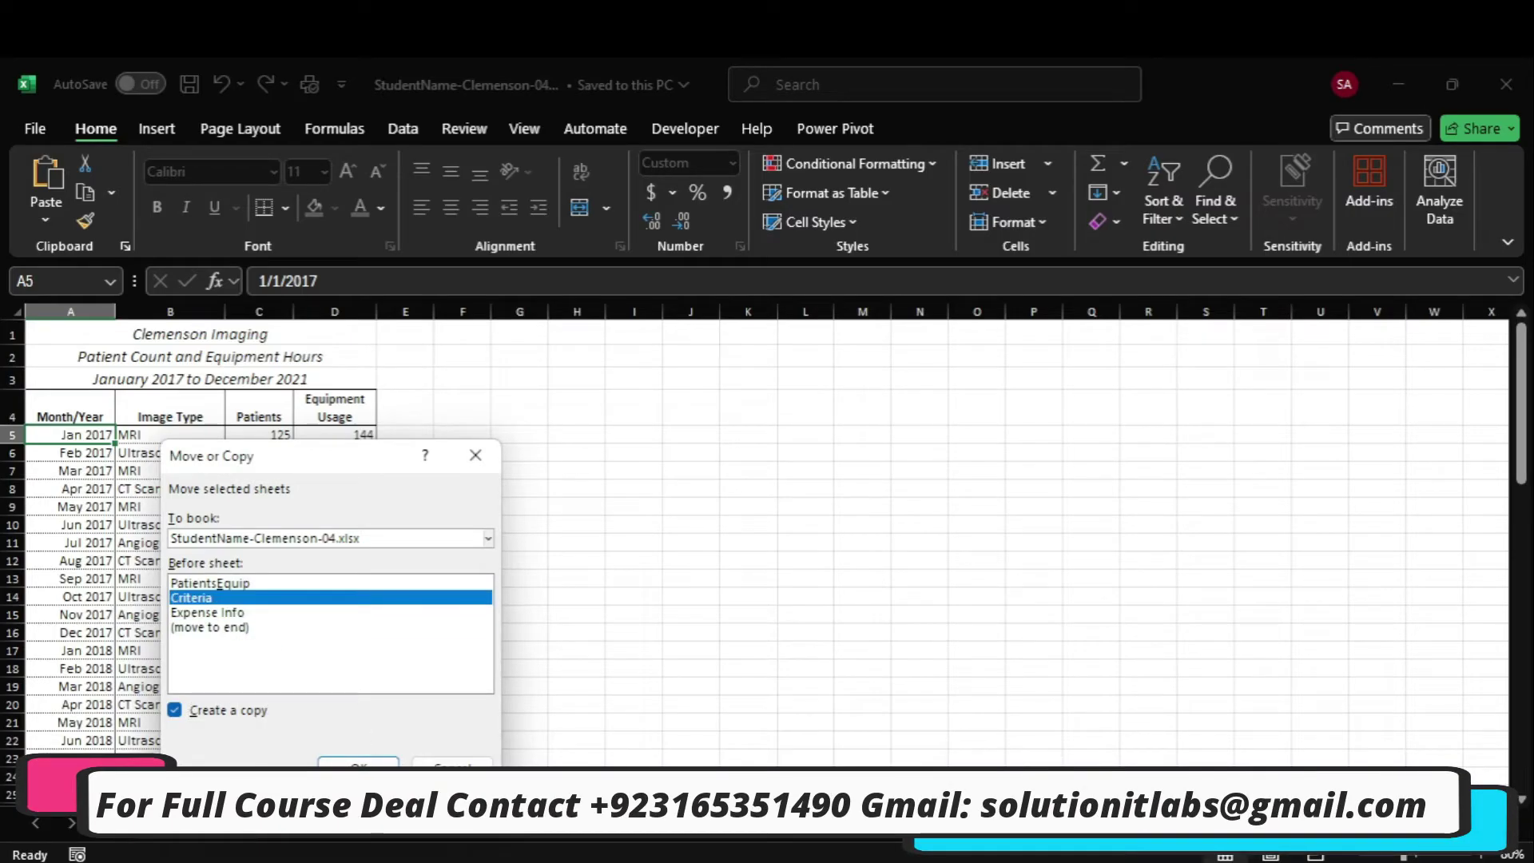
mouse_move(1114, 858)
mouse_move(1115, 787)
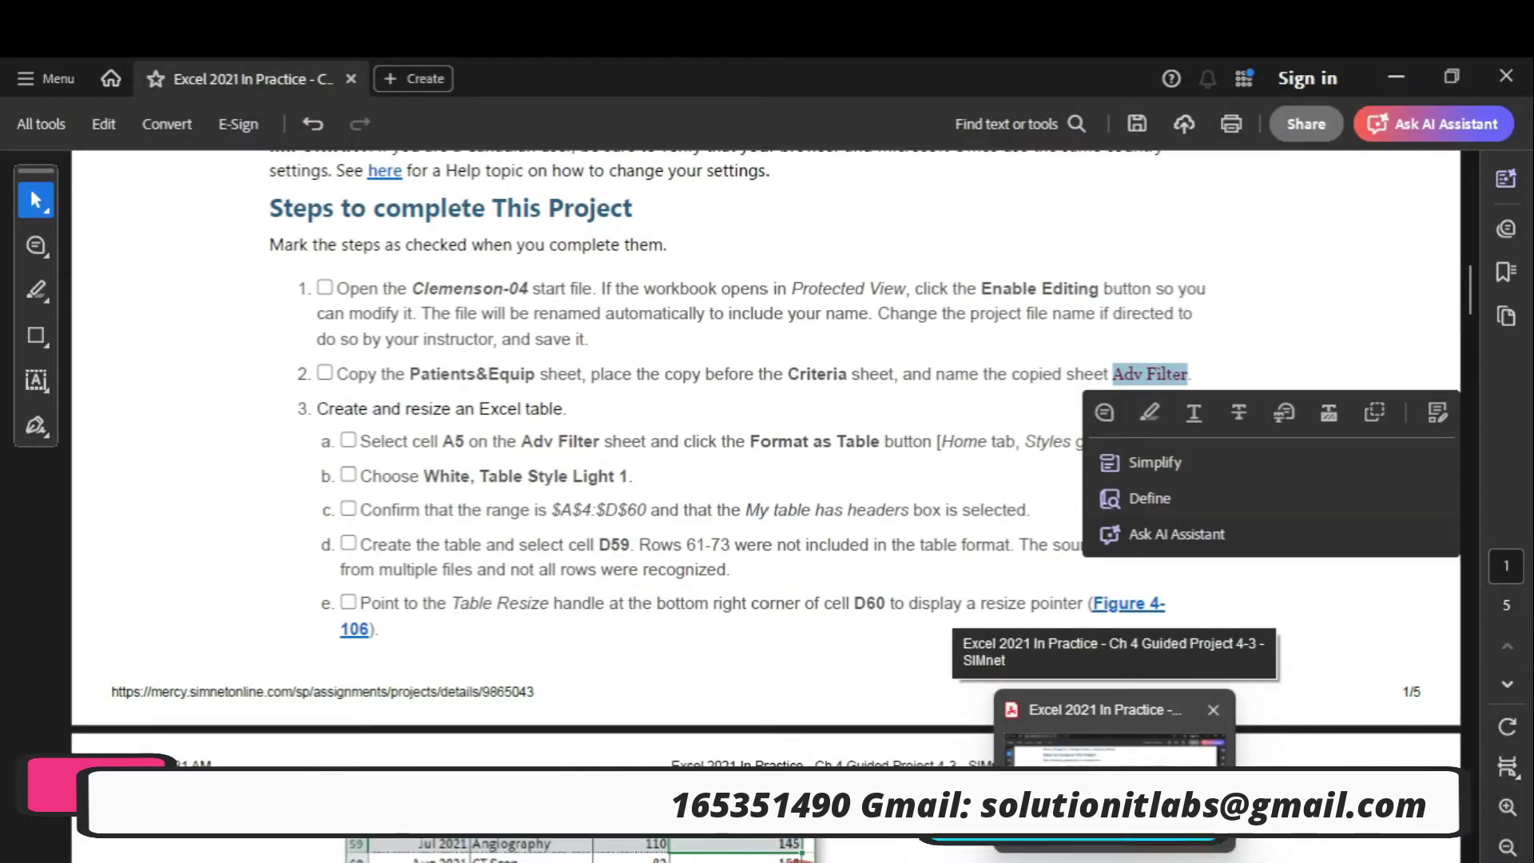
key(alt+Tab)
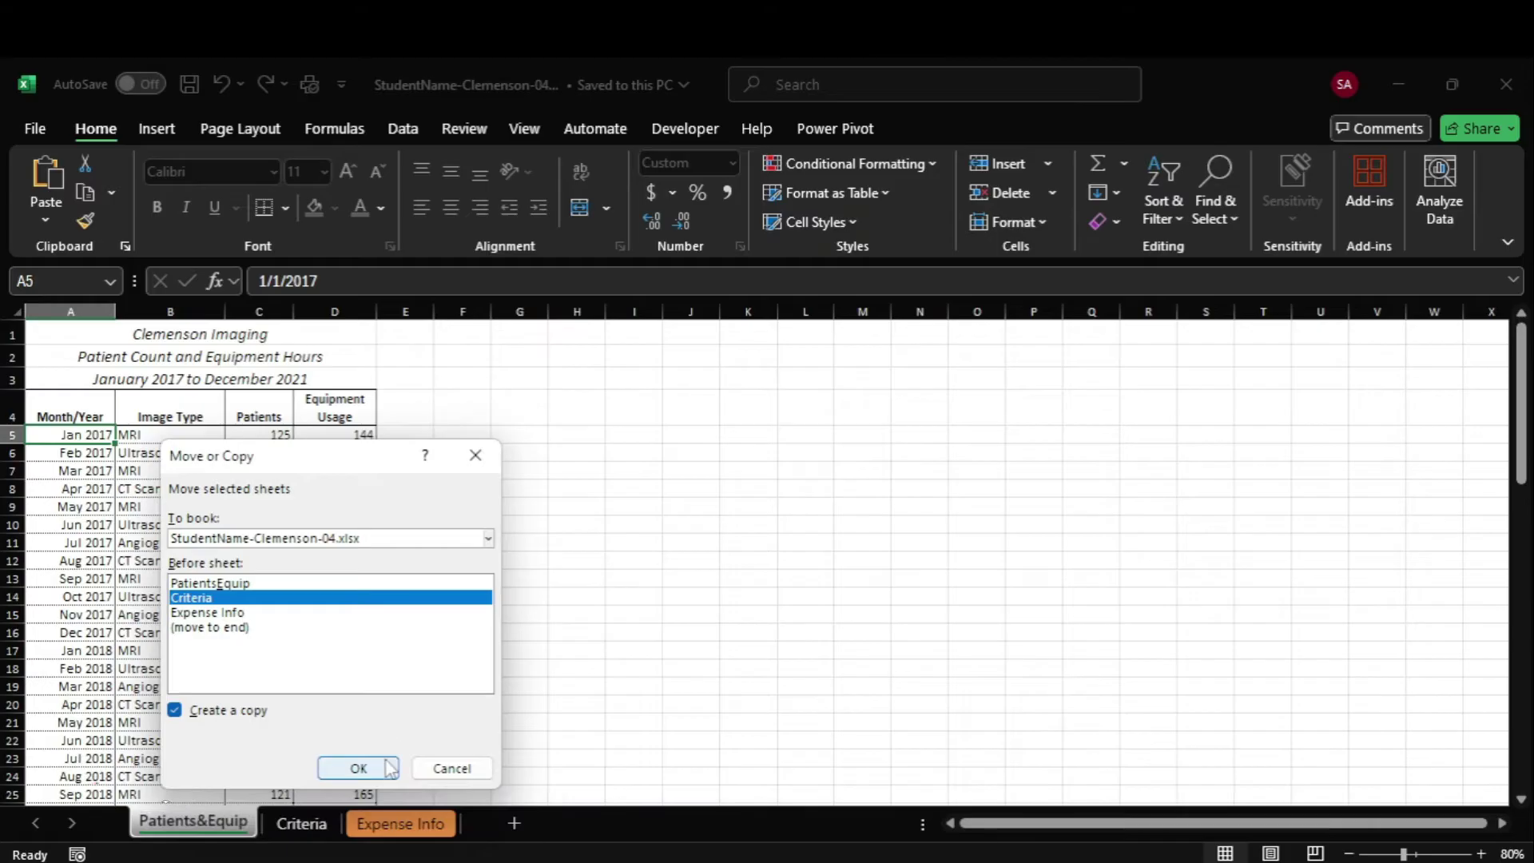
click(359, 767)
Rename the copied Patients&Equip sheet as Adv Filter.
right_click(384, 822)
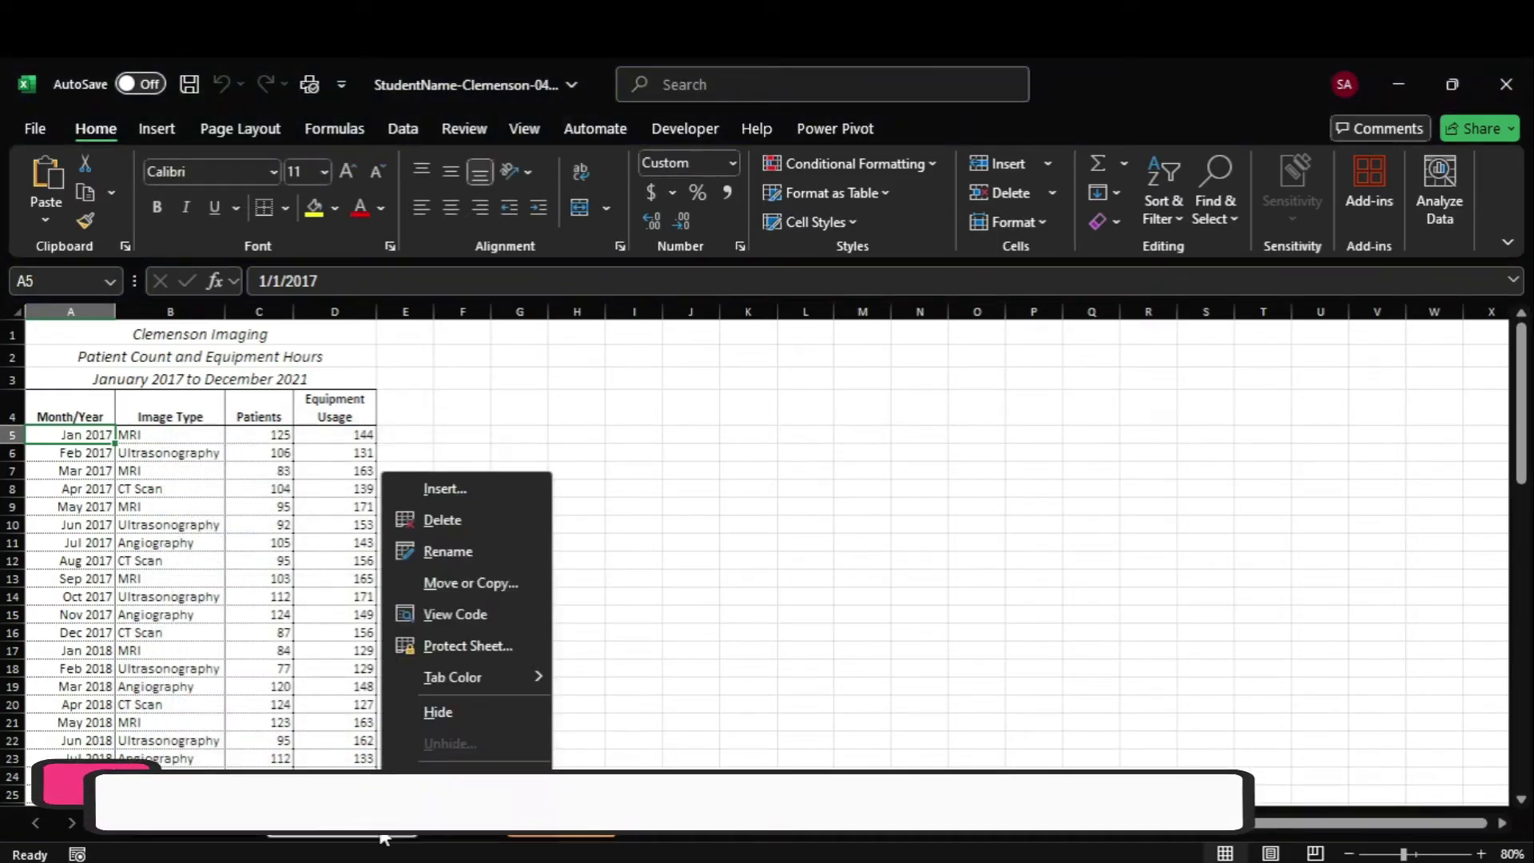
click(459, 553)
key(Return)
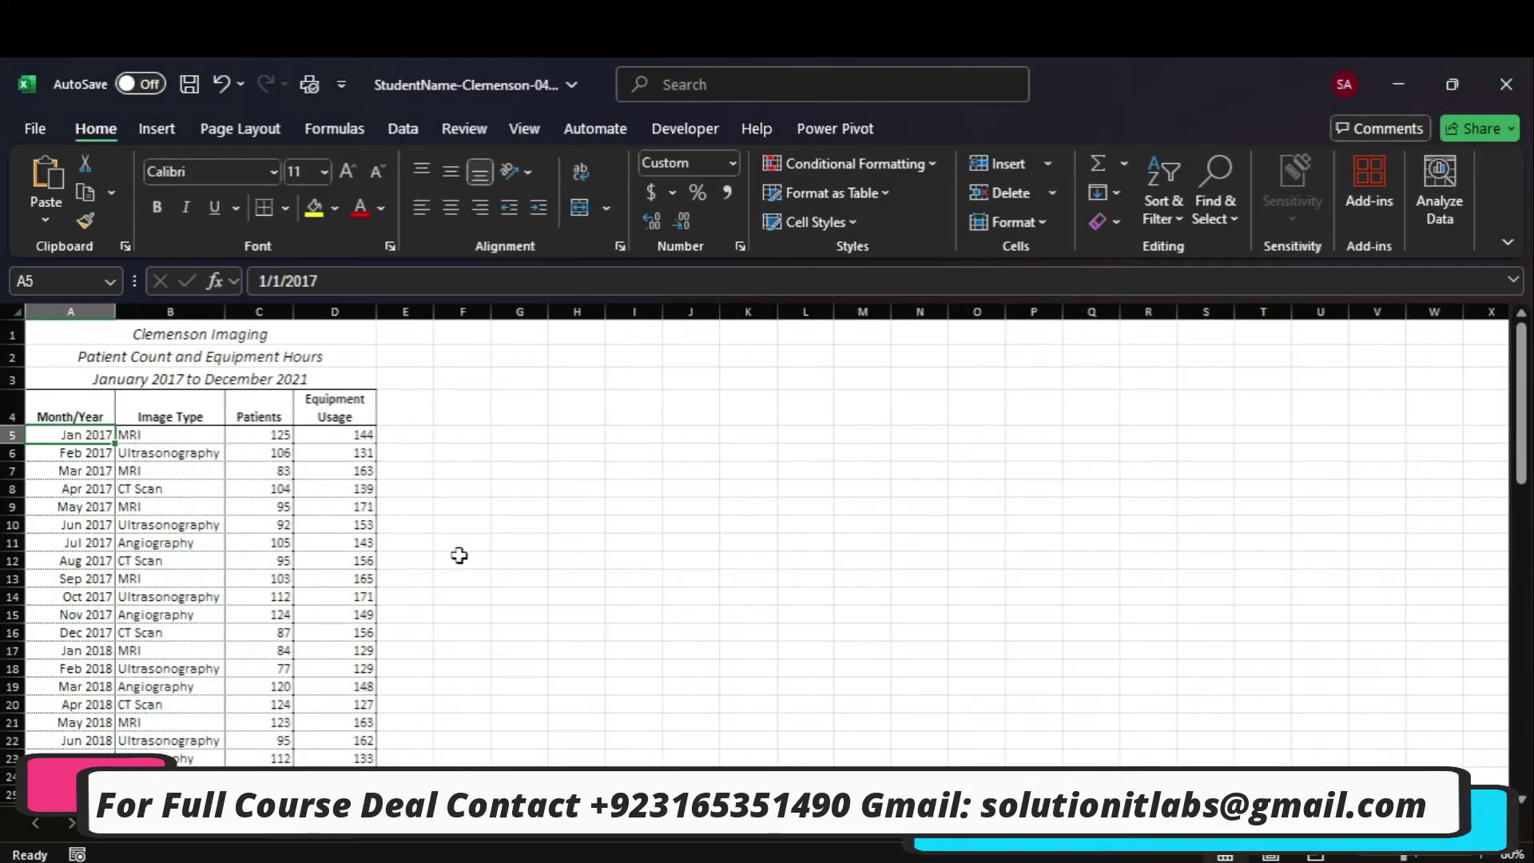
Read step 3 of the instructions PDF on creating and resizing the table, and view the Adv Filter sheet at 100% in Excel.
mouse_move(1103, 853)
click(1112, 731)
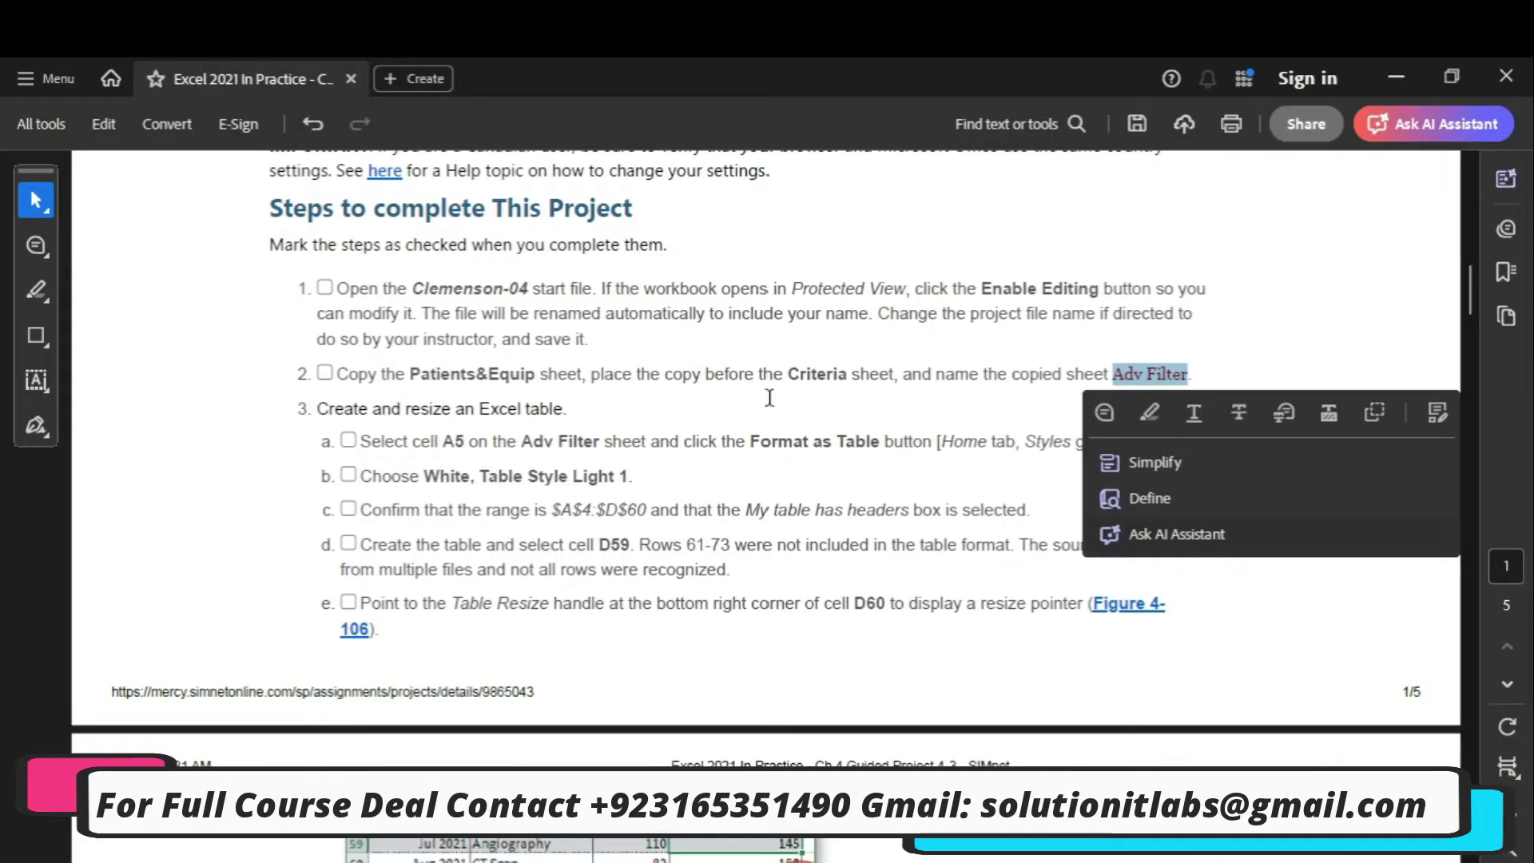
click(571, 397)
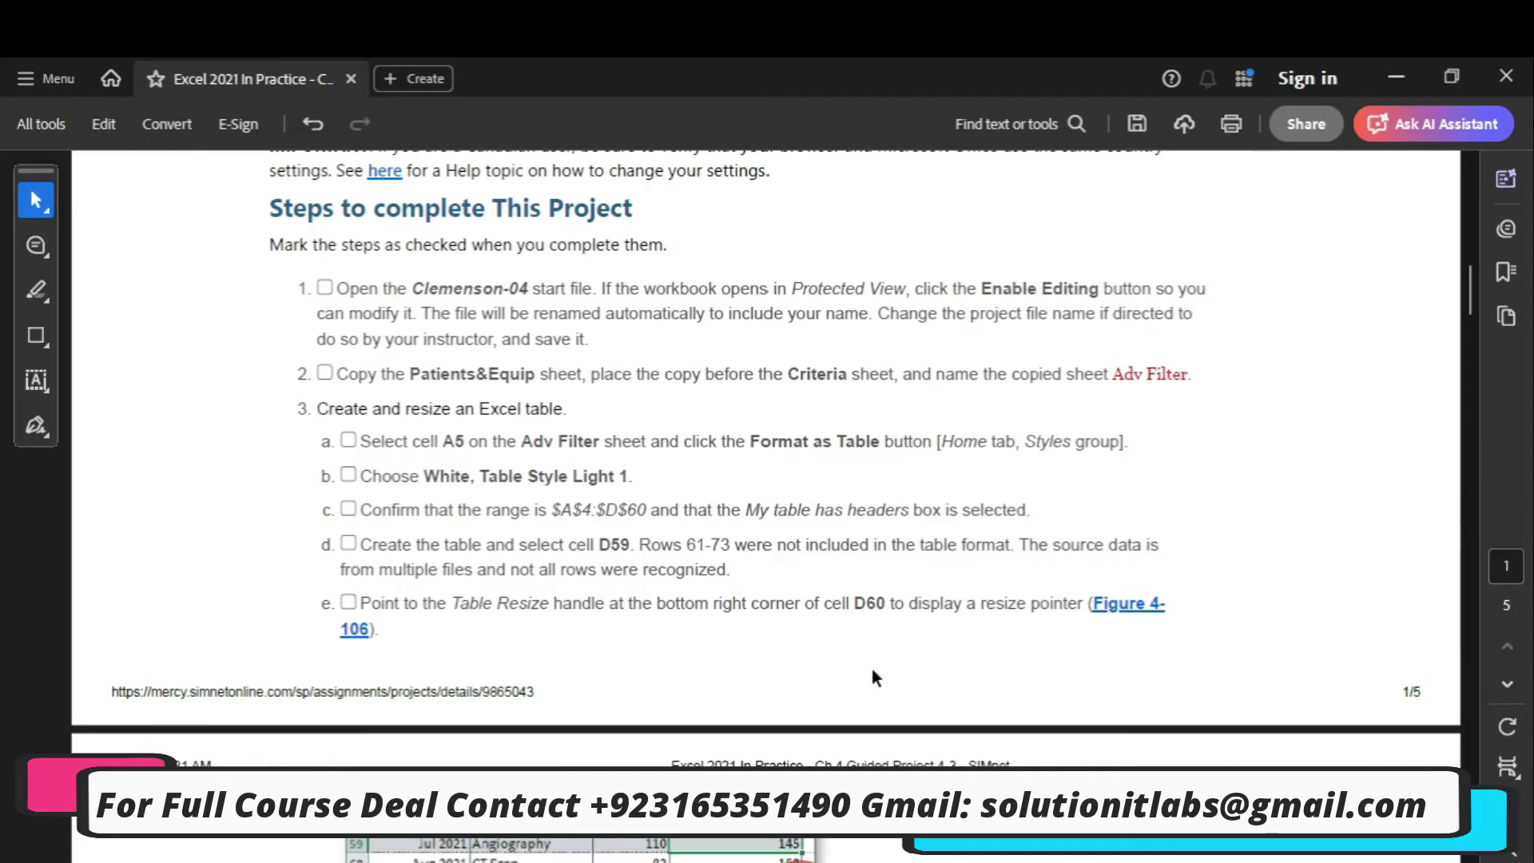
click(1168, 848)
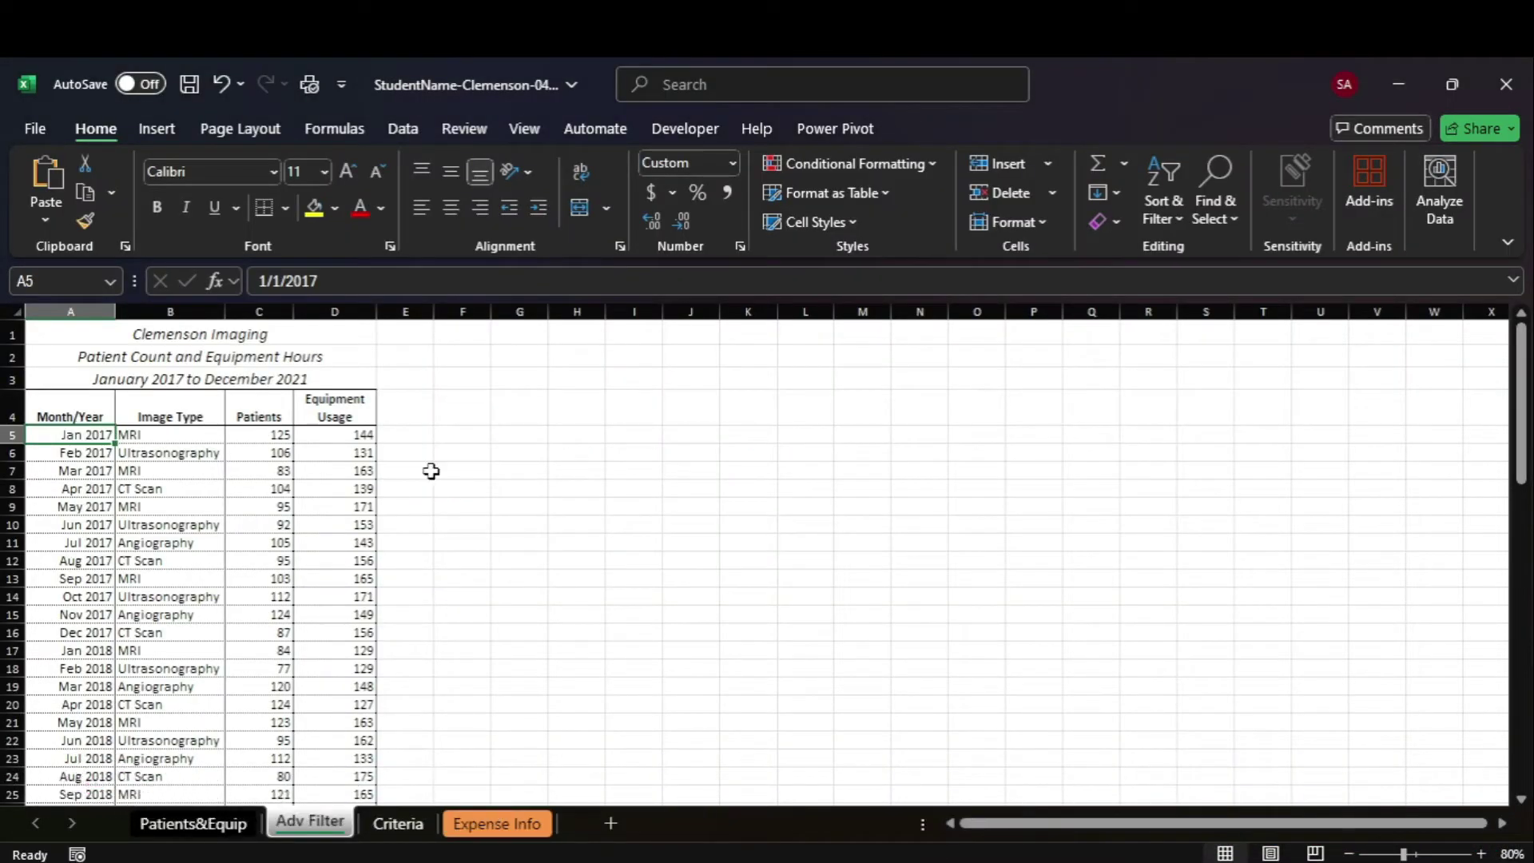
scroll(1219, 736, up, 2)
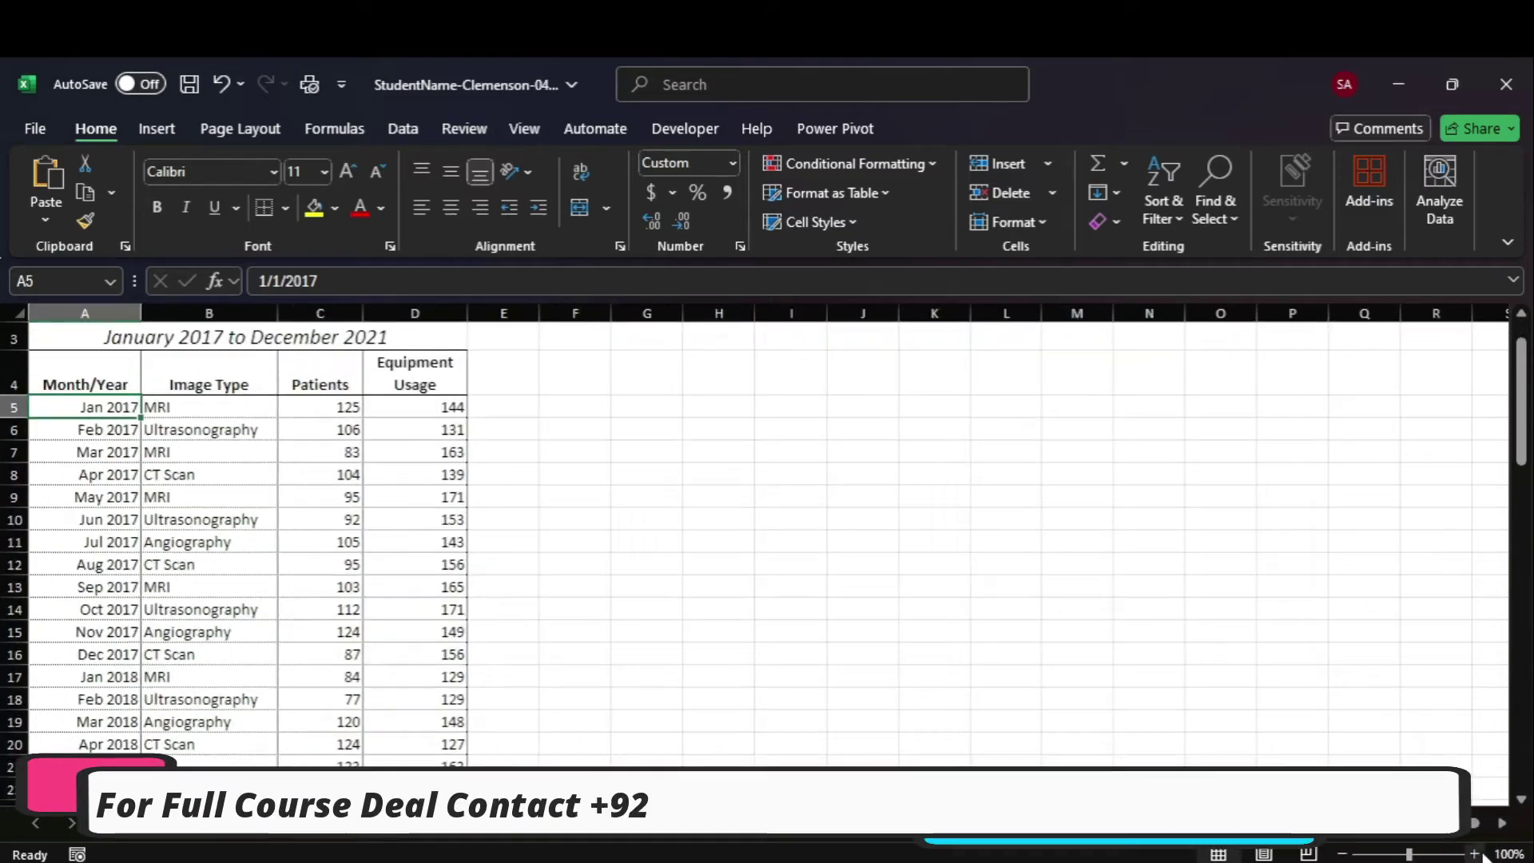
click(1115, 848)
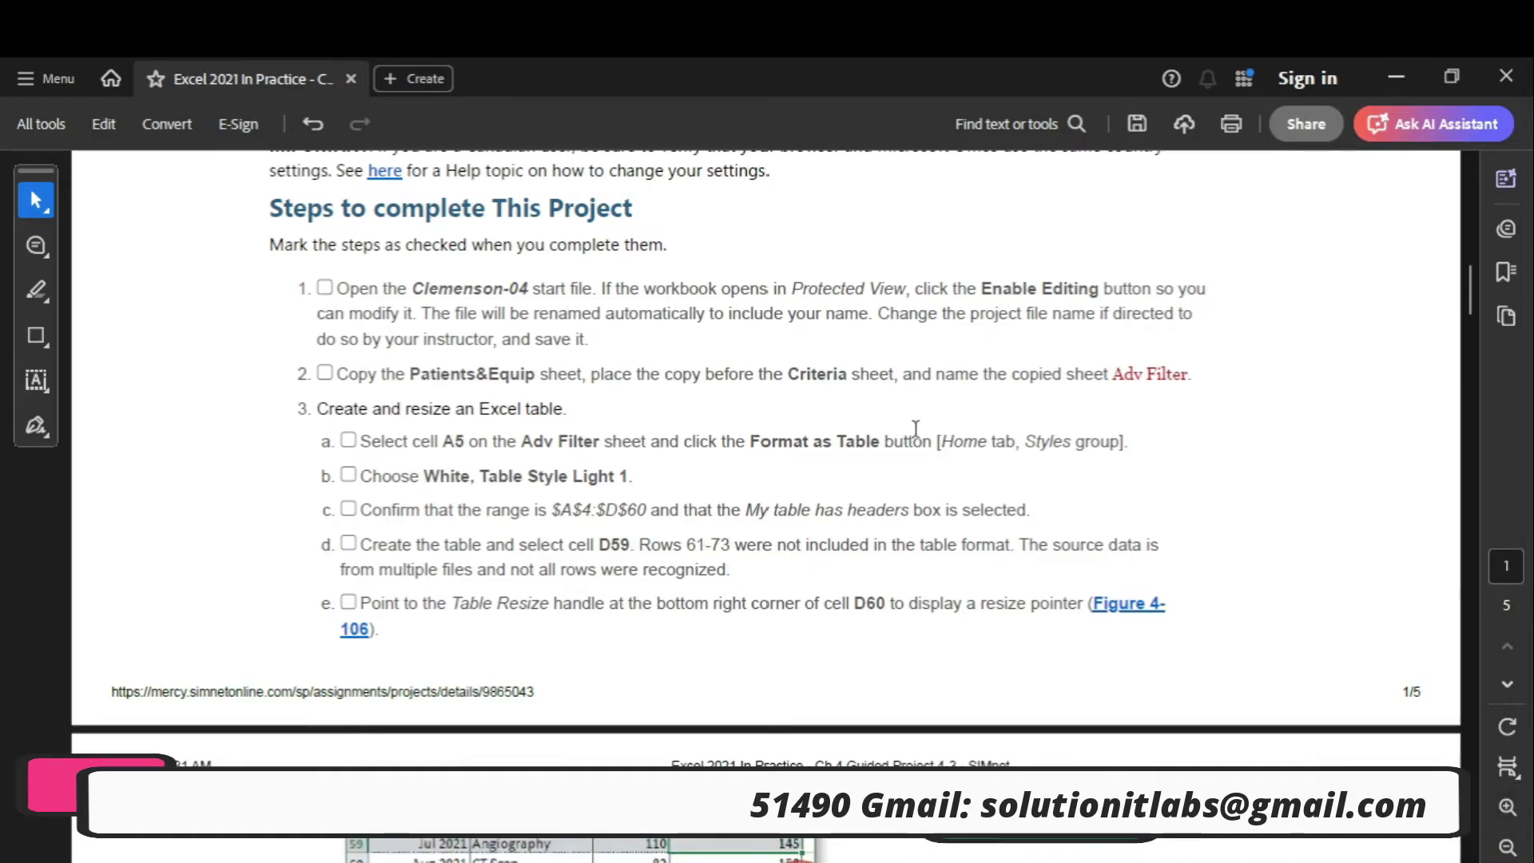
mouse_move(1114, 857)
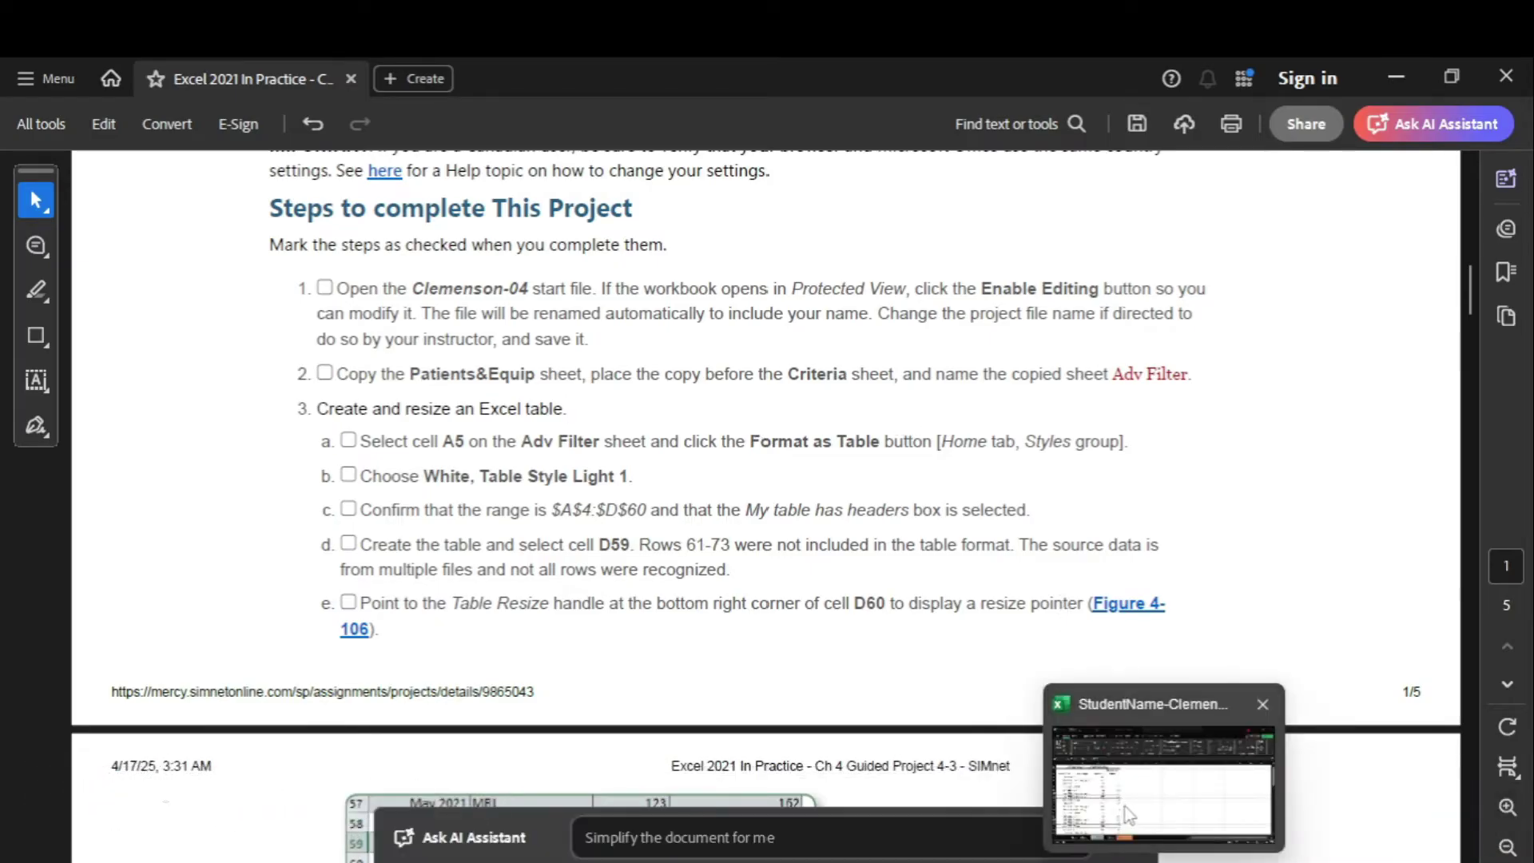
click(1163, 854)
click(170, 127)
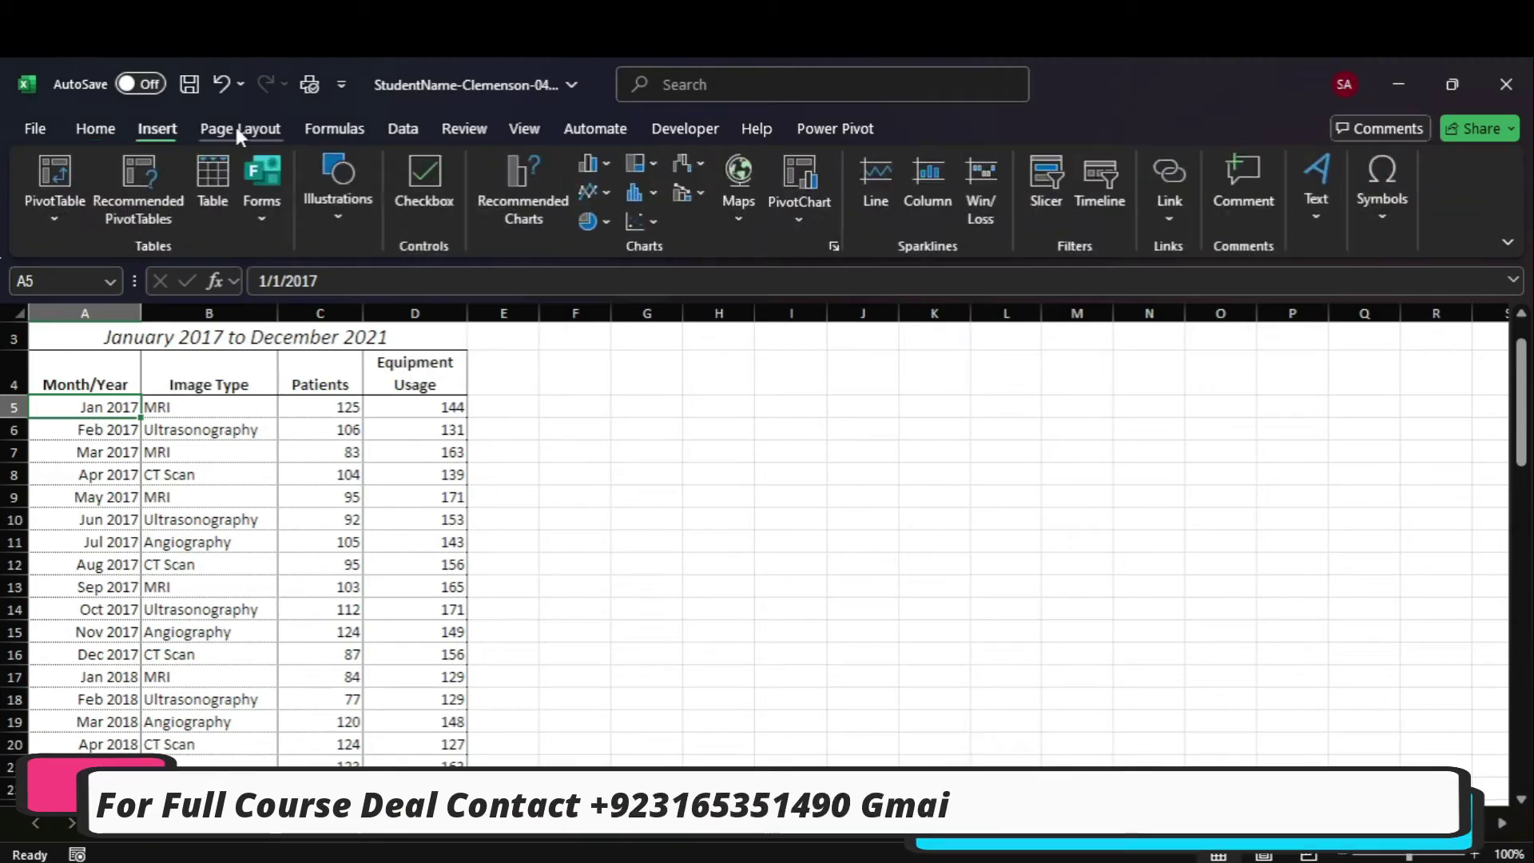
click(212, 209)
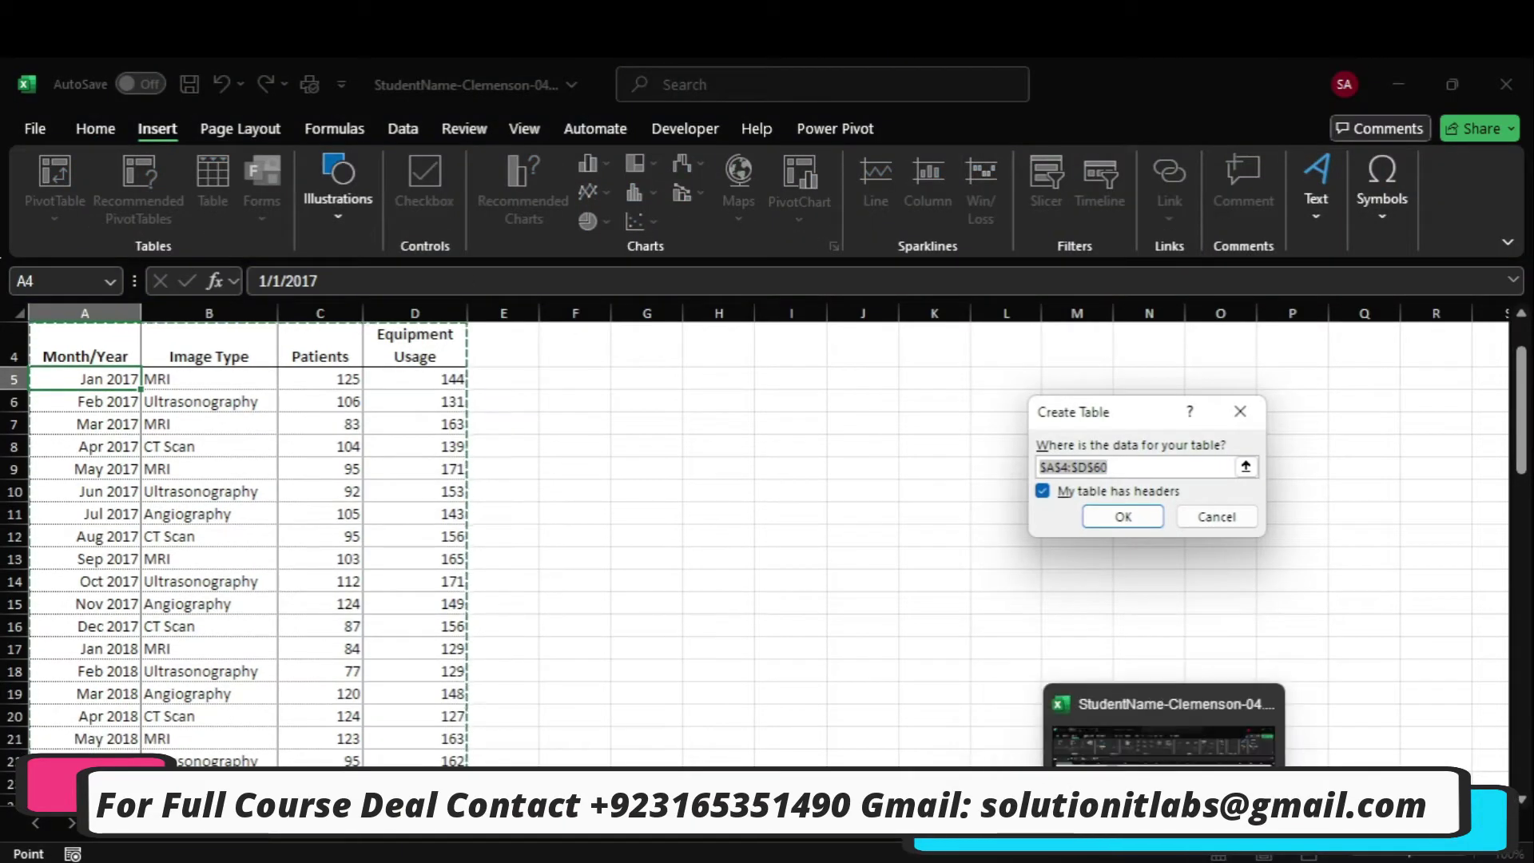
click(1115, 853)
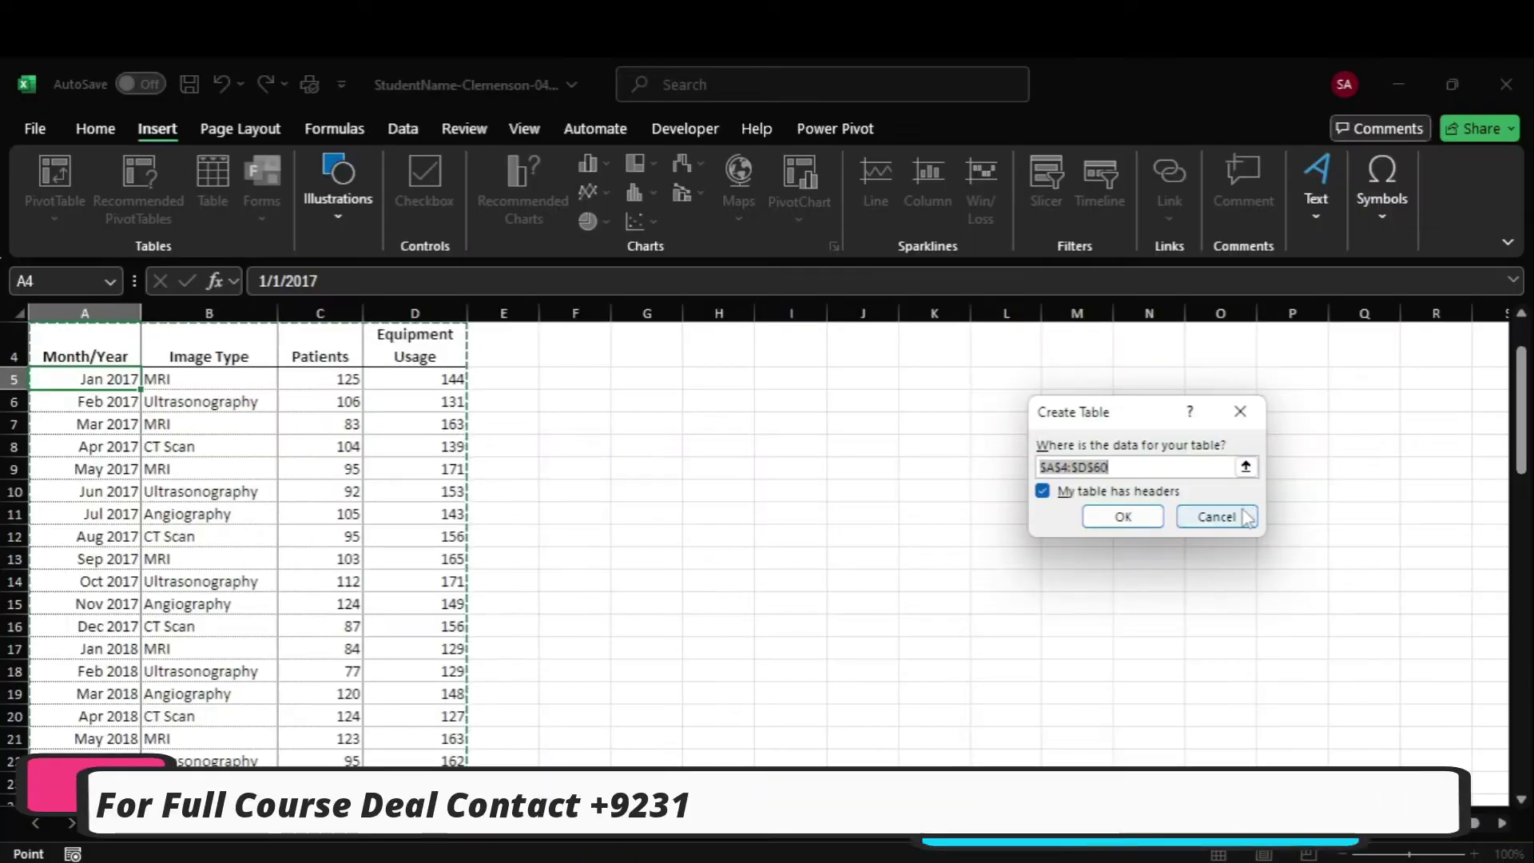
click(1240, 517)
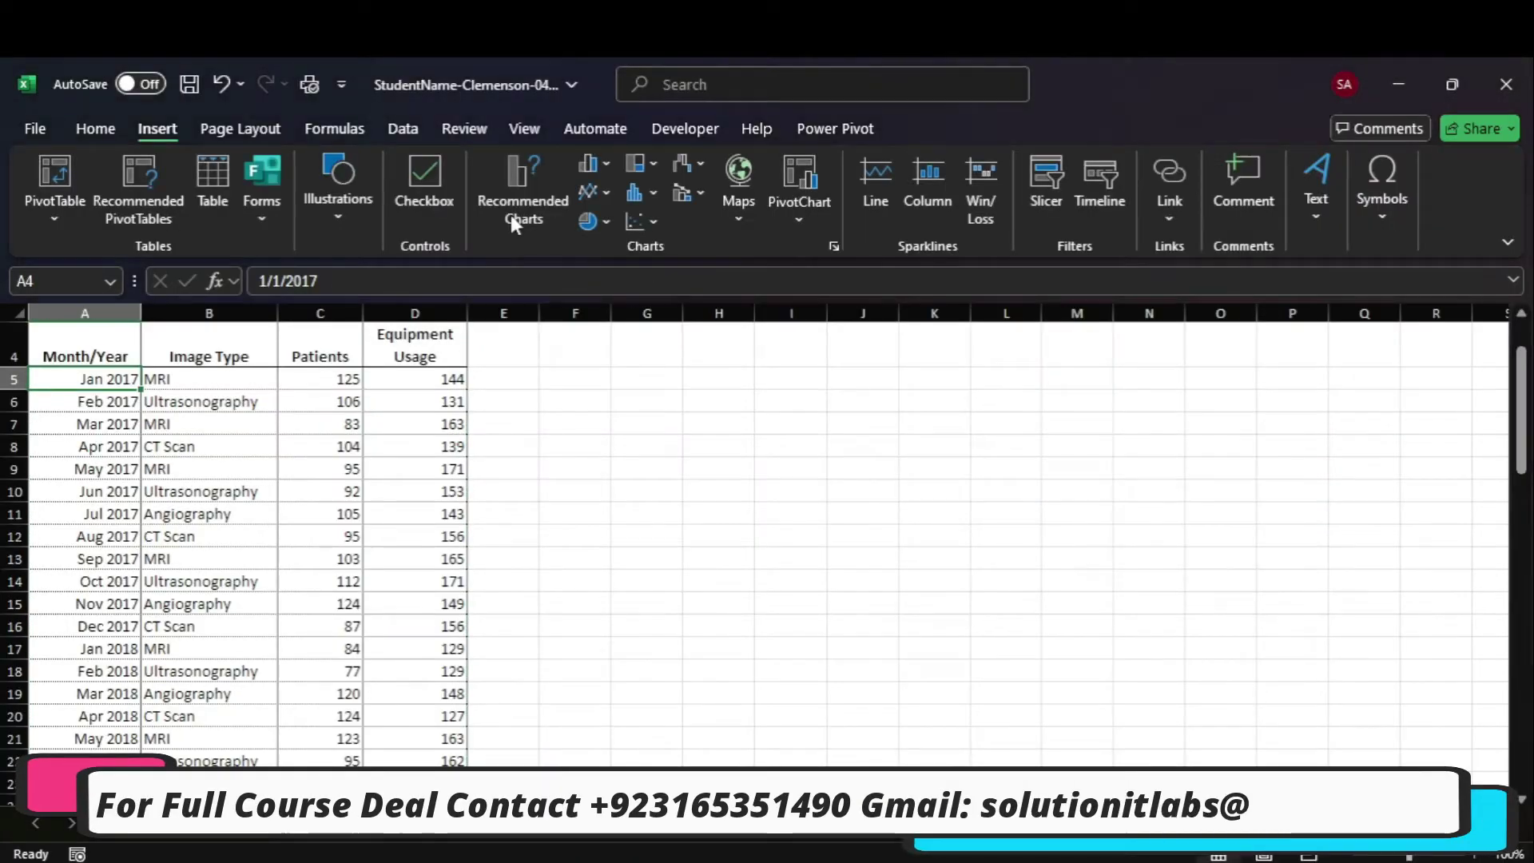
Format the Adv Filter data as a table with White, Table Style Light 1, checking the PDF and accepting range $A$4:$D$60 with headers.
click(88, 127)
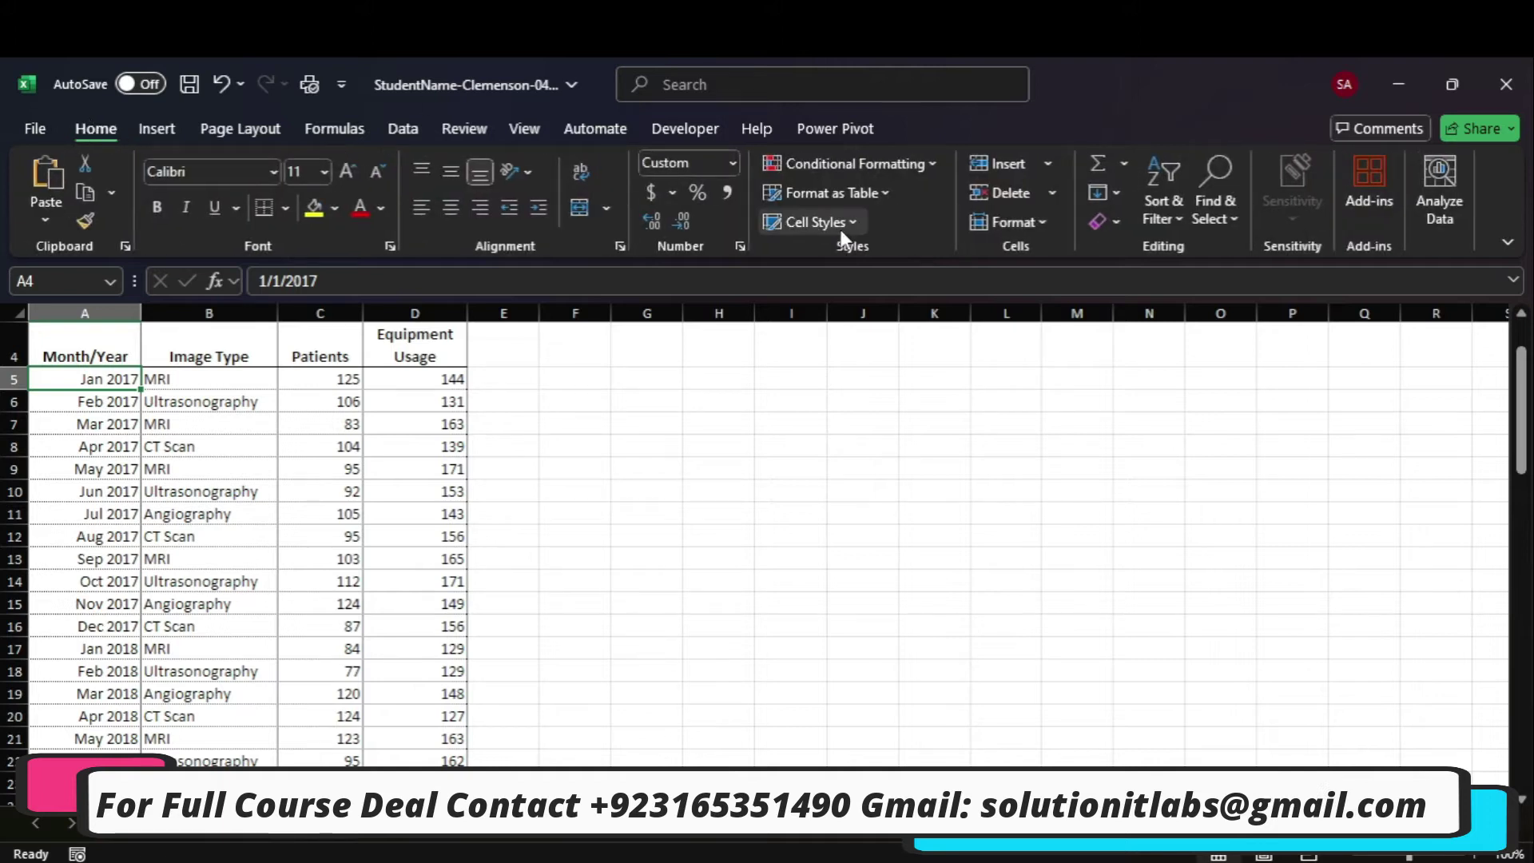
click(871, 197)
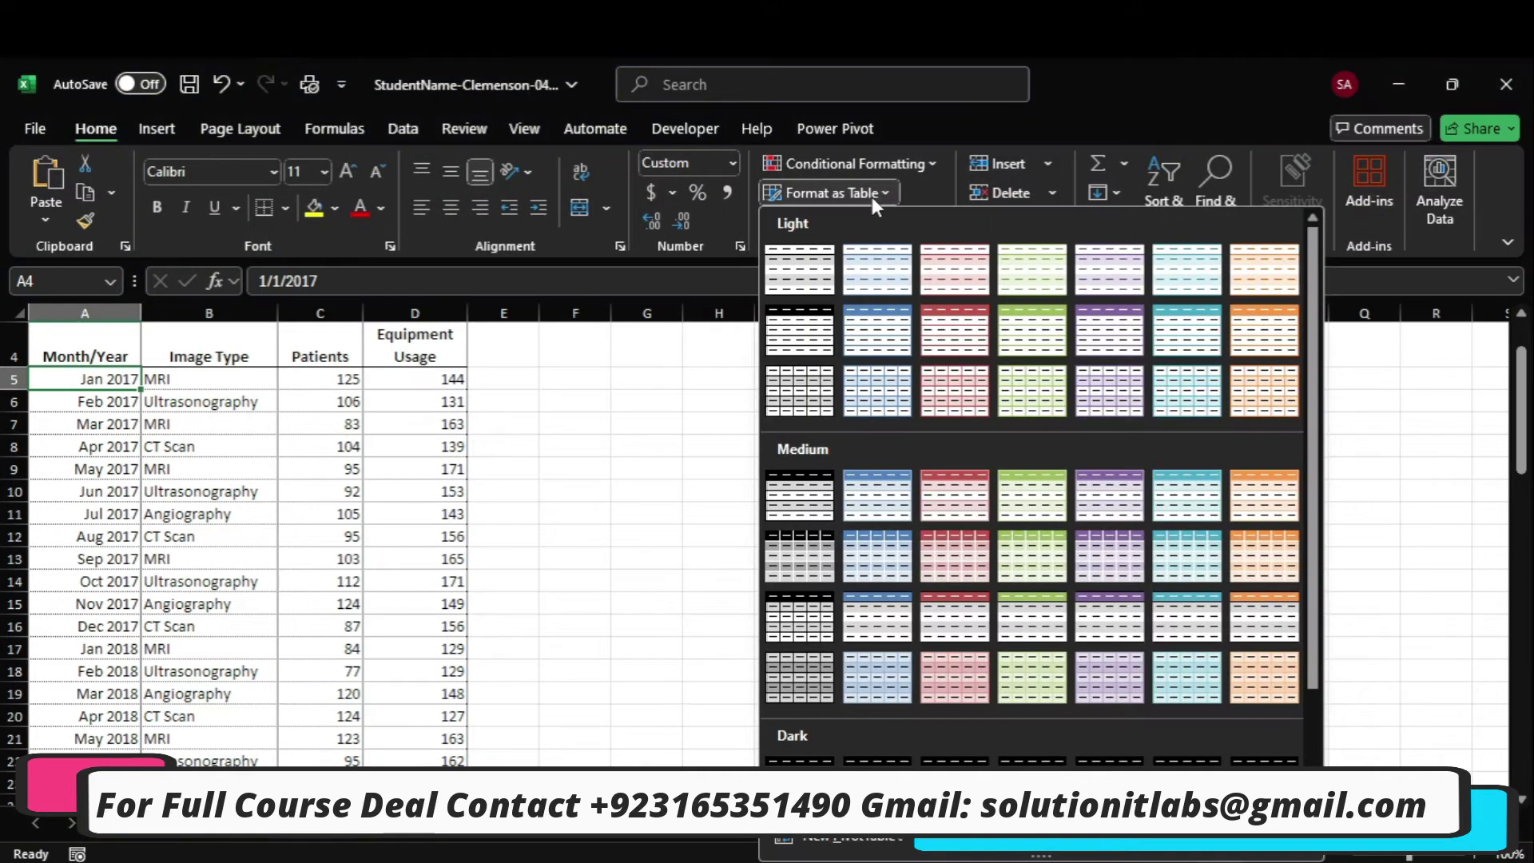
mouse_move(1114, 858)
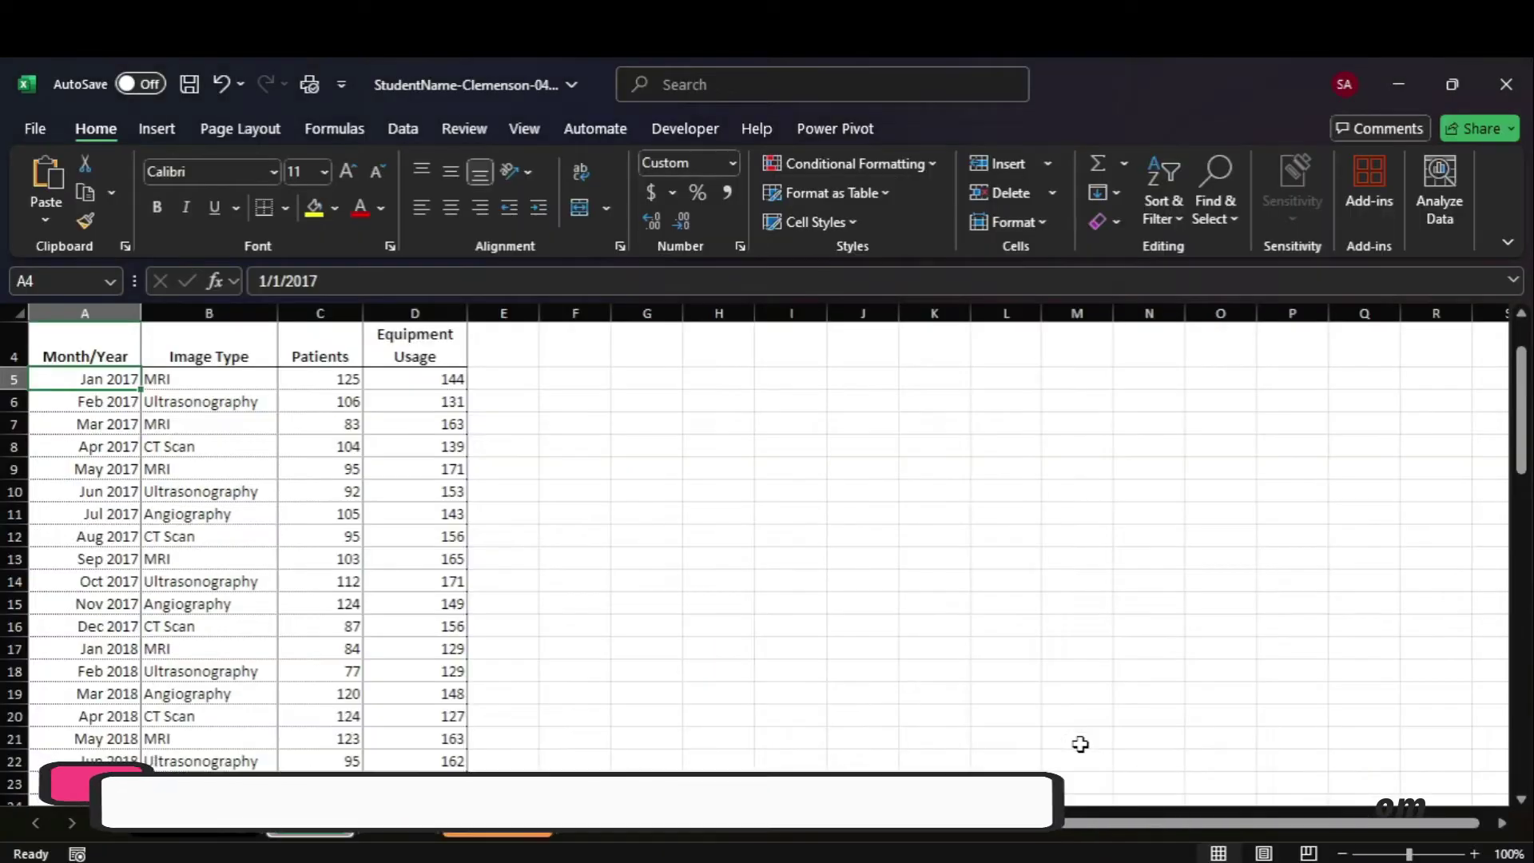
click(1091, 837)
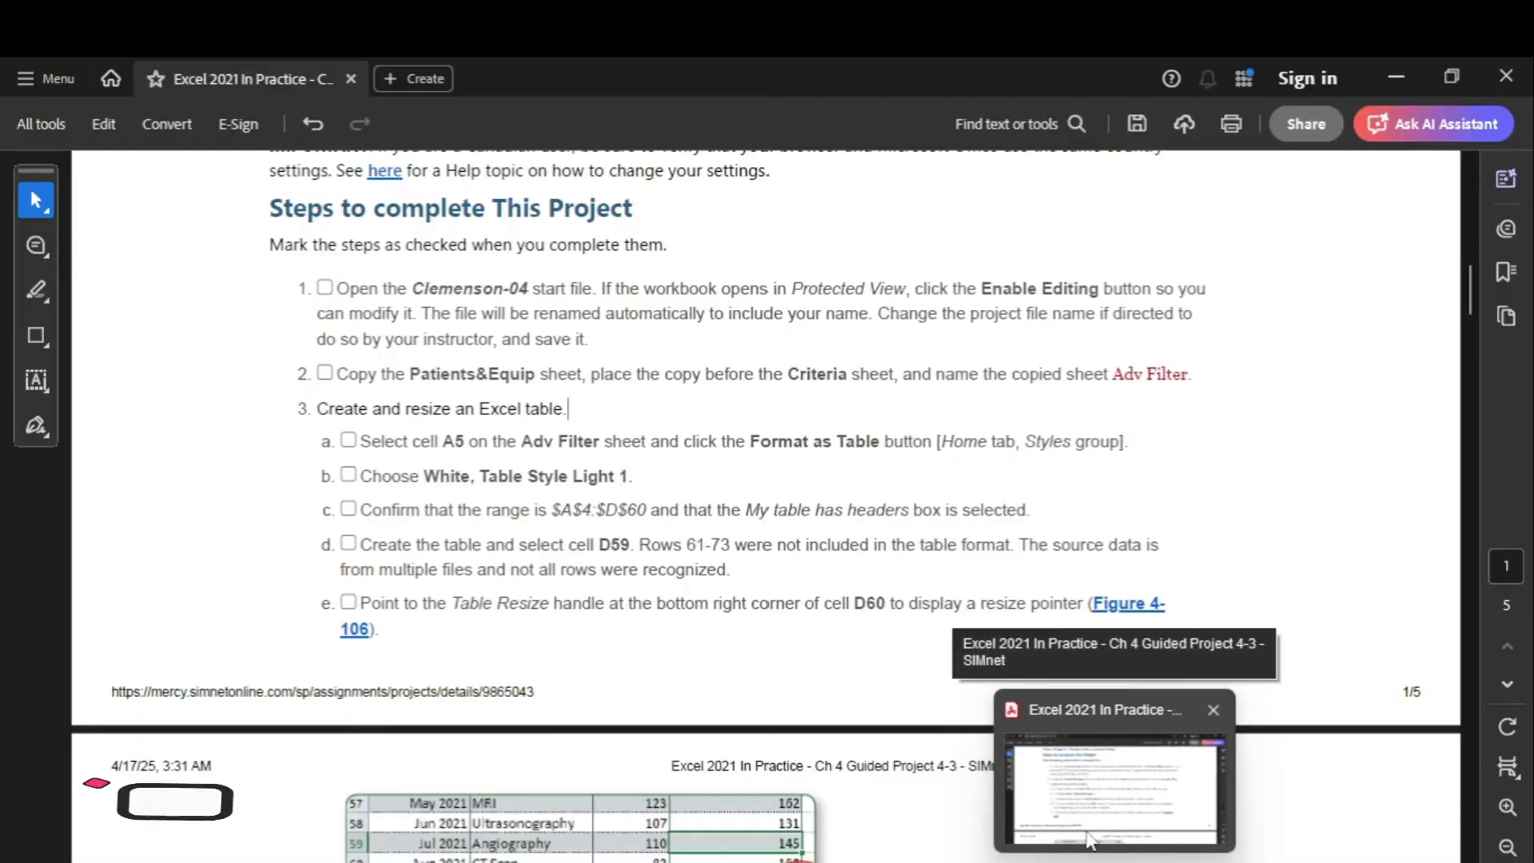
key(alt+Tab)
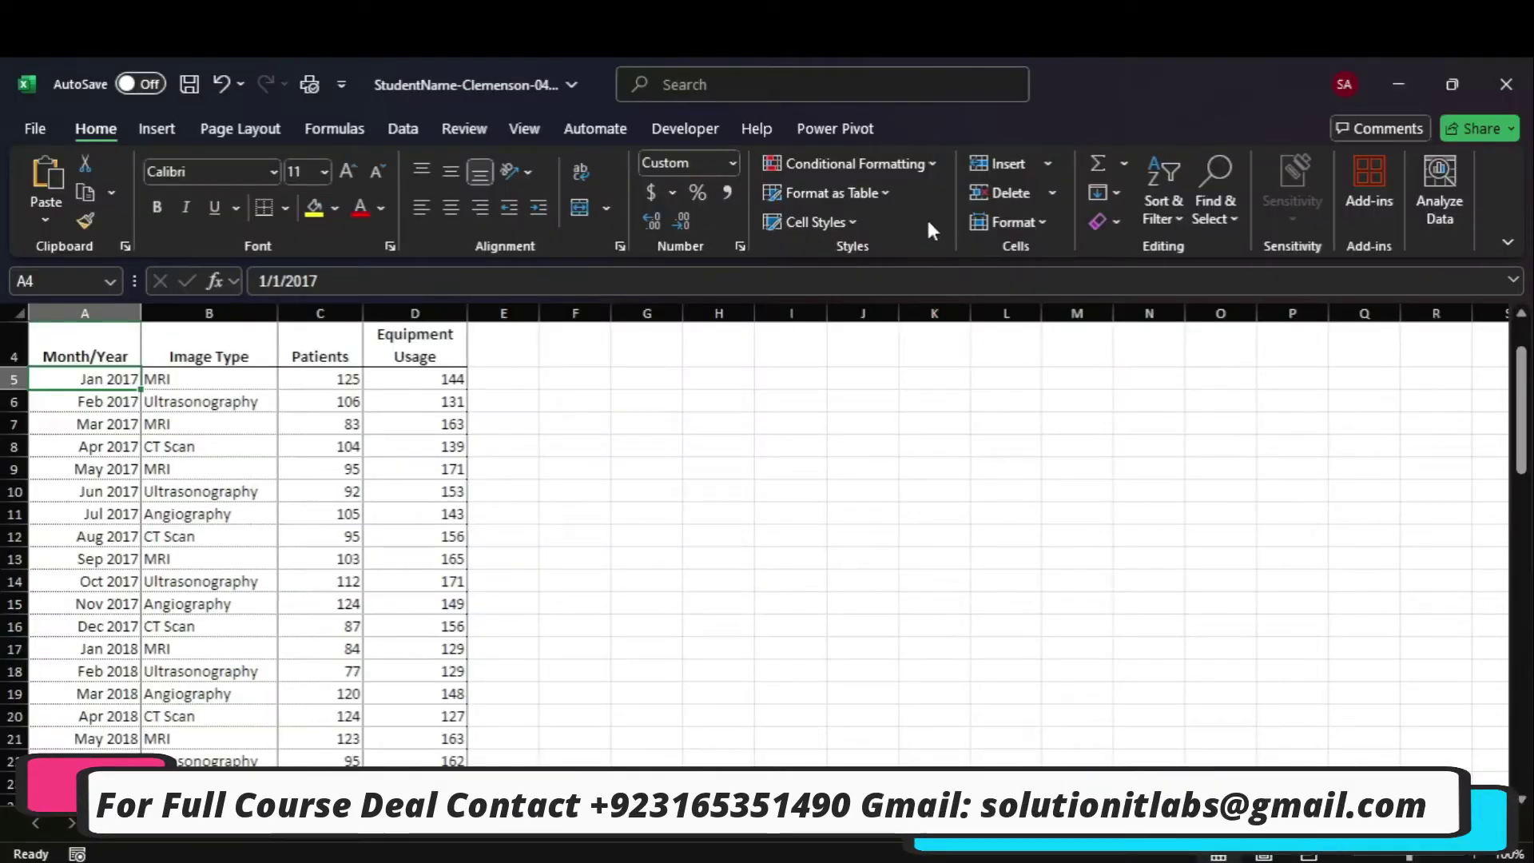
click(869, 199)
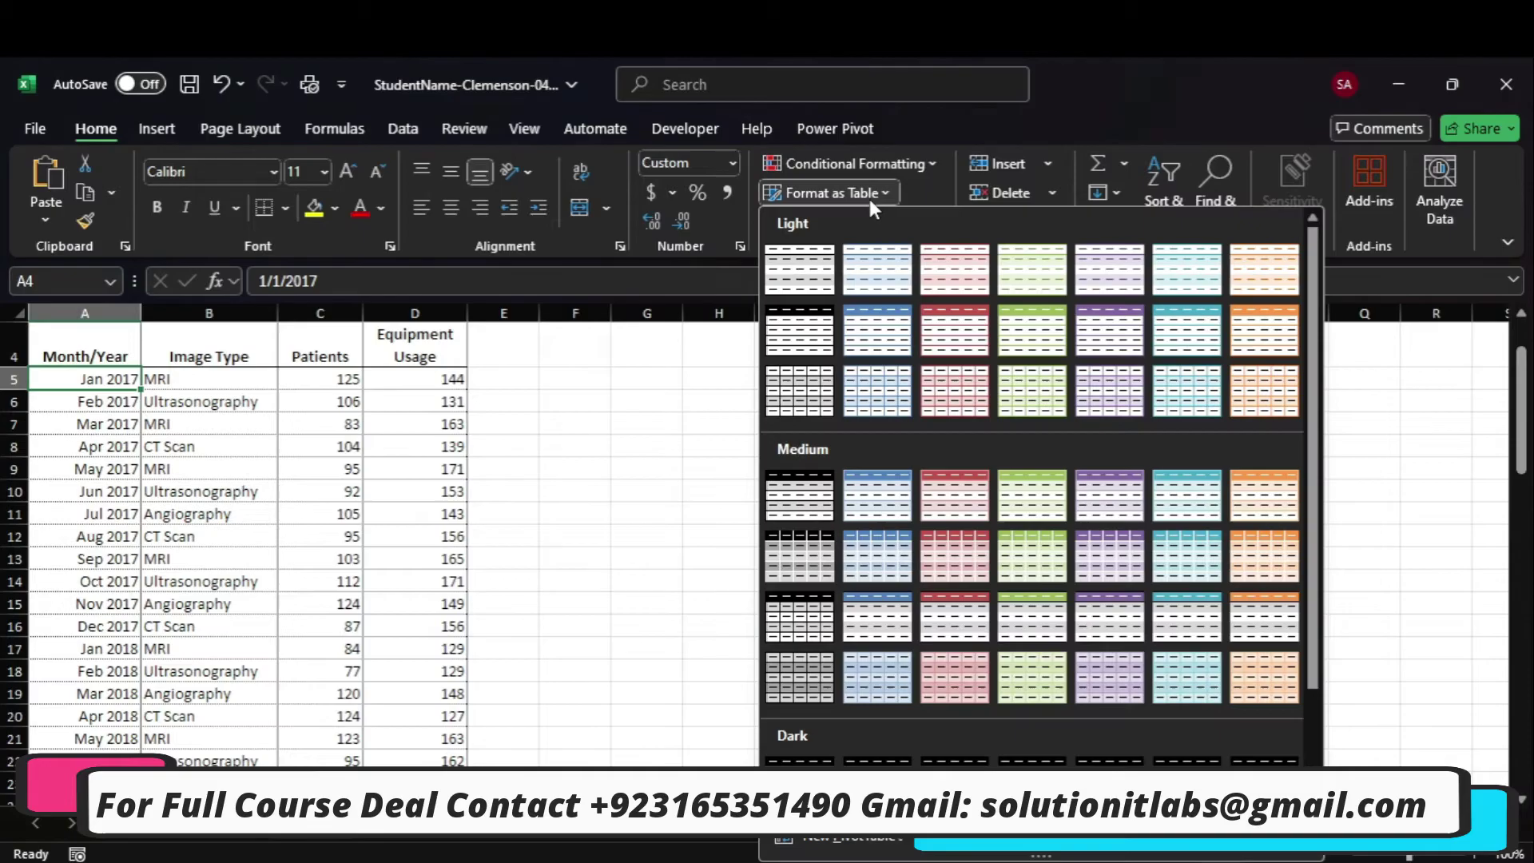
click(799, 269)
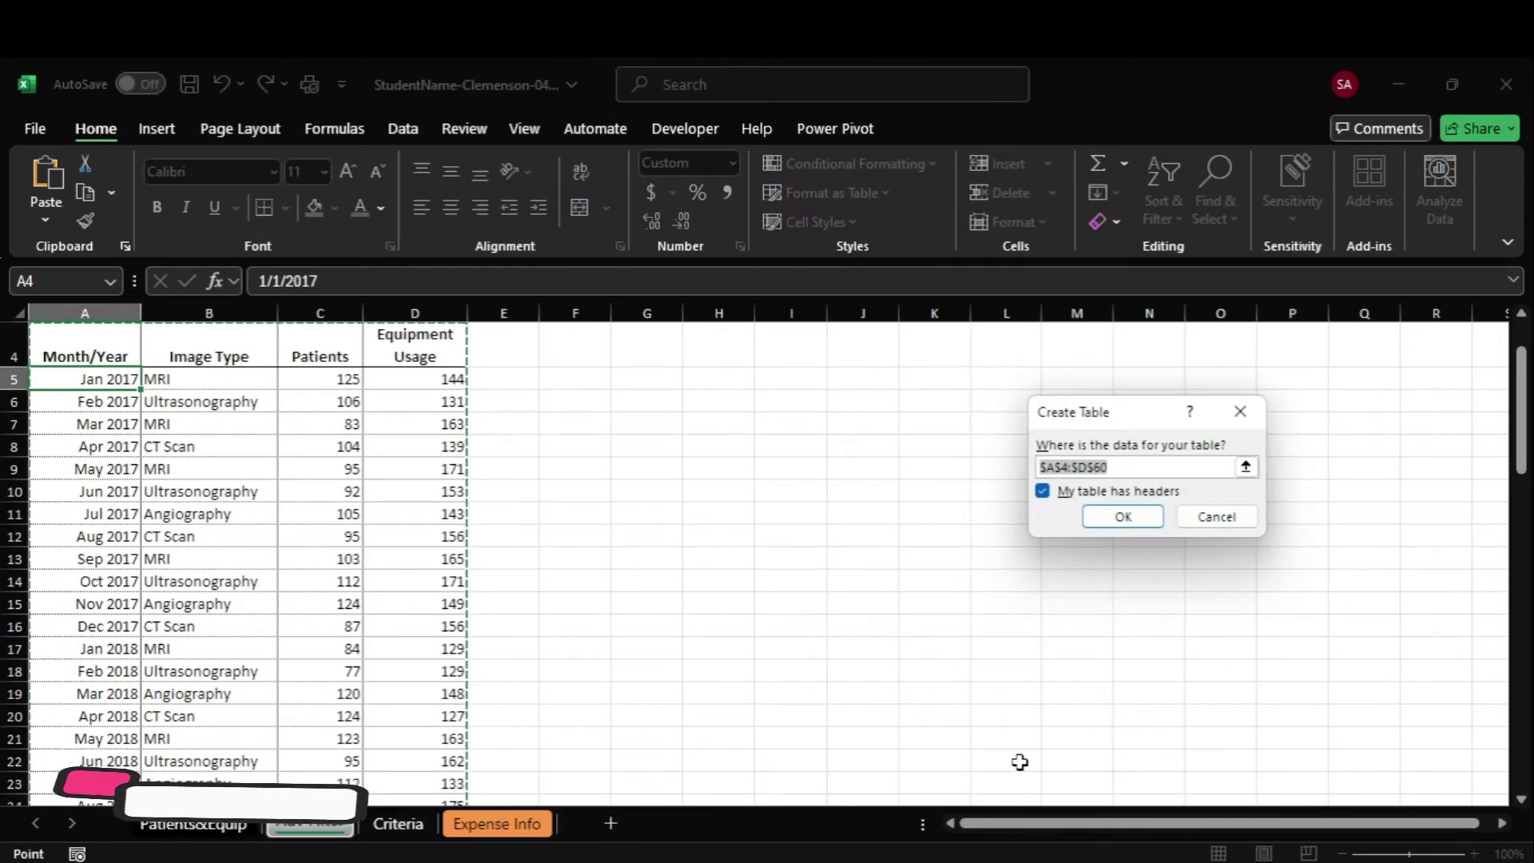
click(1114, 859)
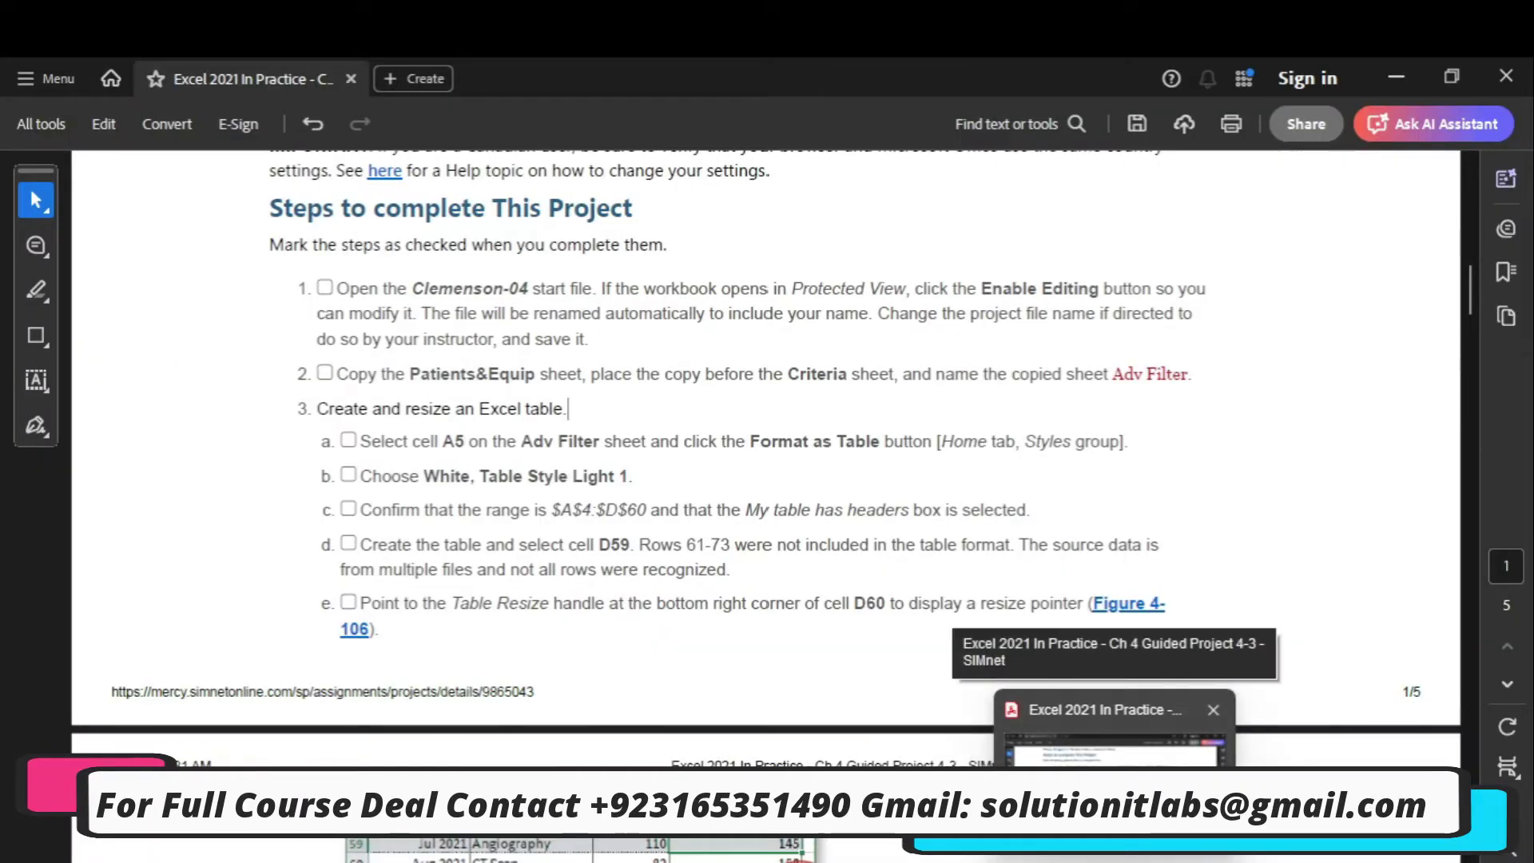
click(1115, 858)
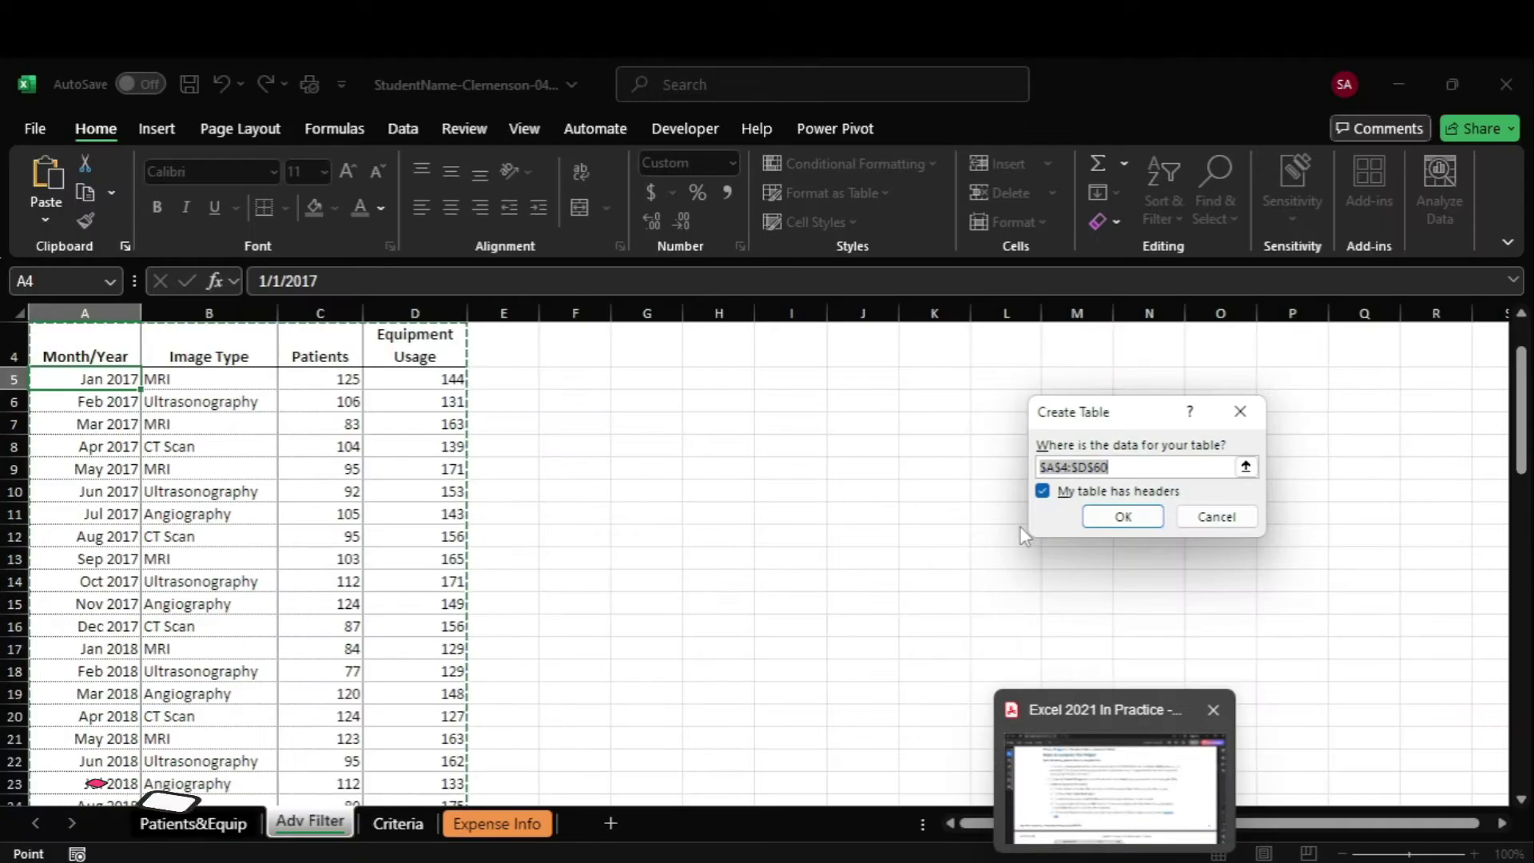
click(1116, 519)
Check step 3d in the instructions PDF, return to the Excel workbook and select cell D59 on the Adv Filter sheet.
mouse_move(1114, 858)
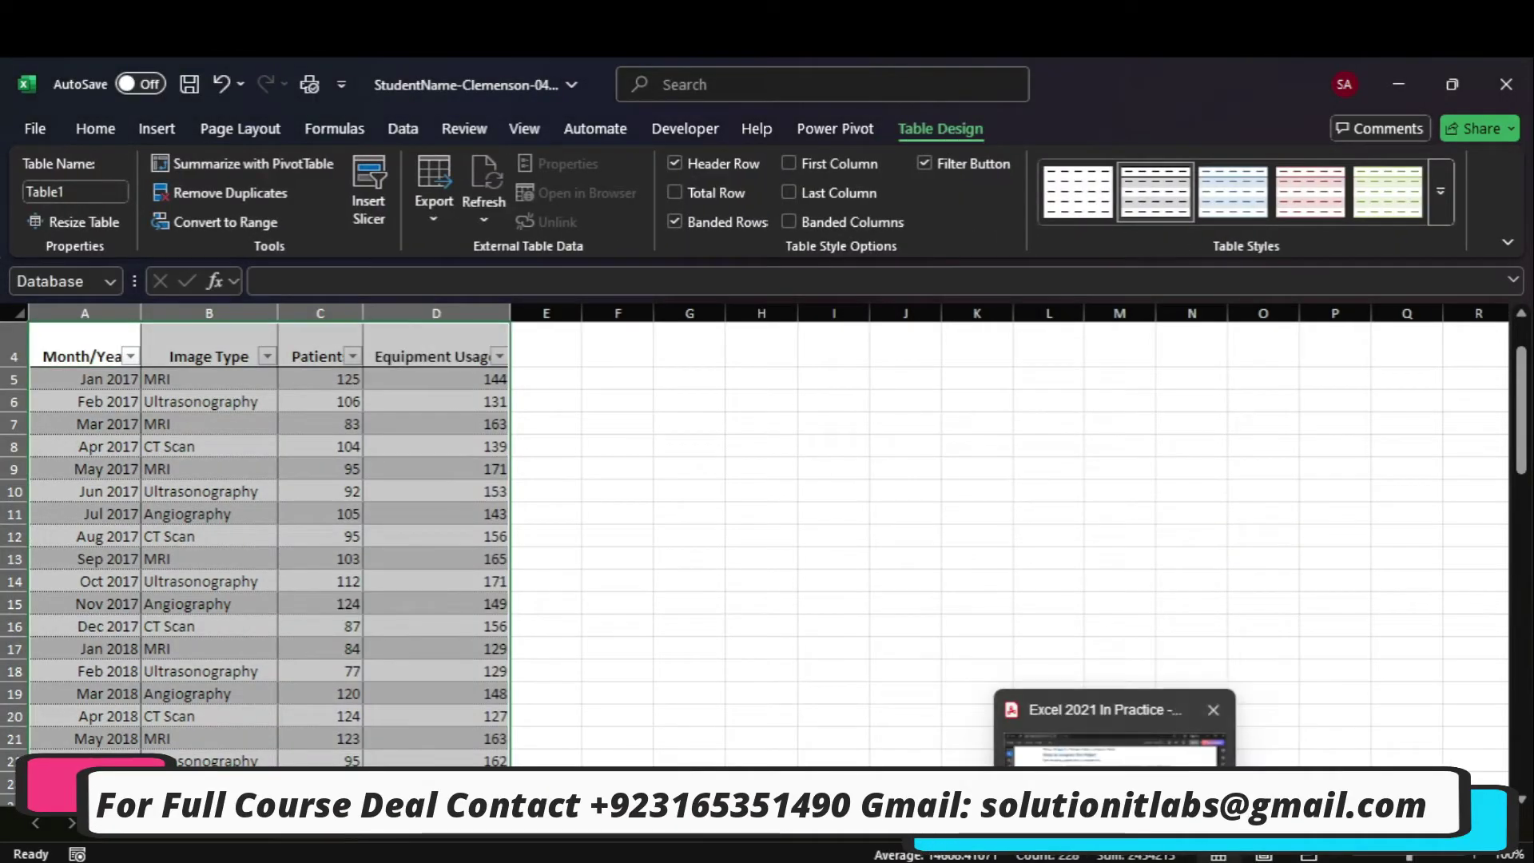
click(1112, 735)
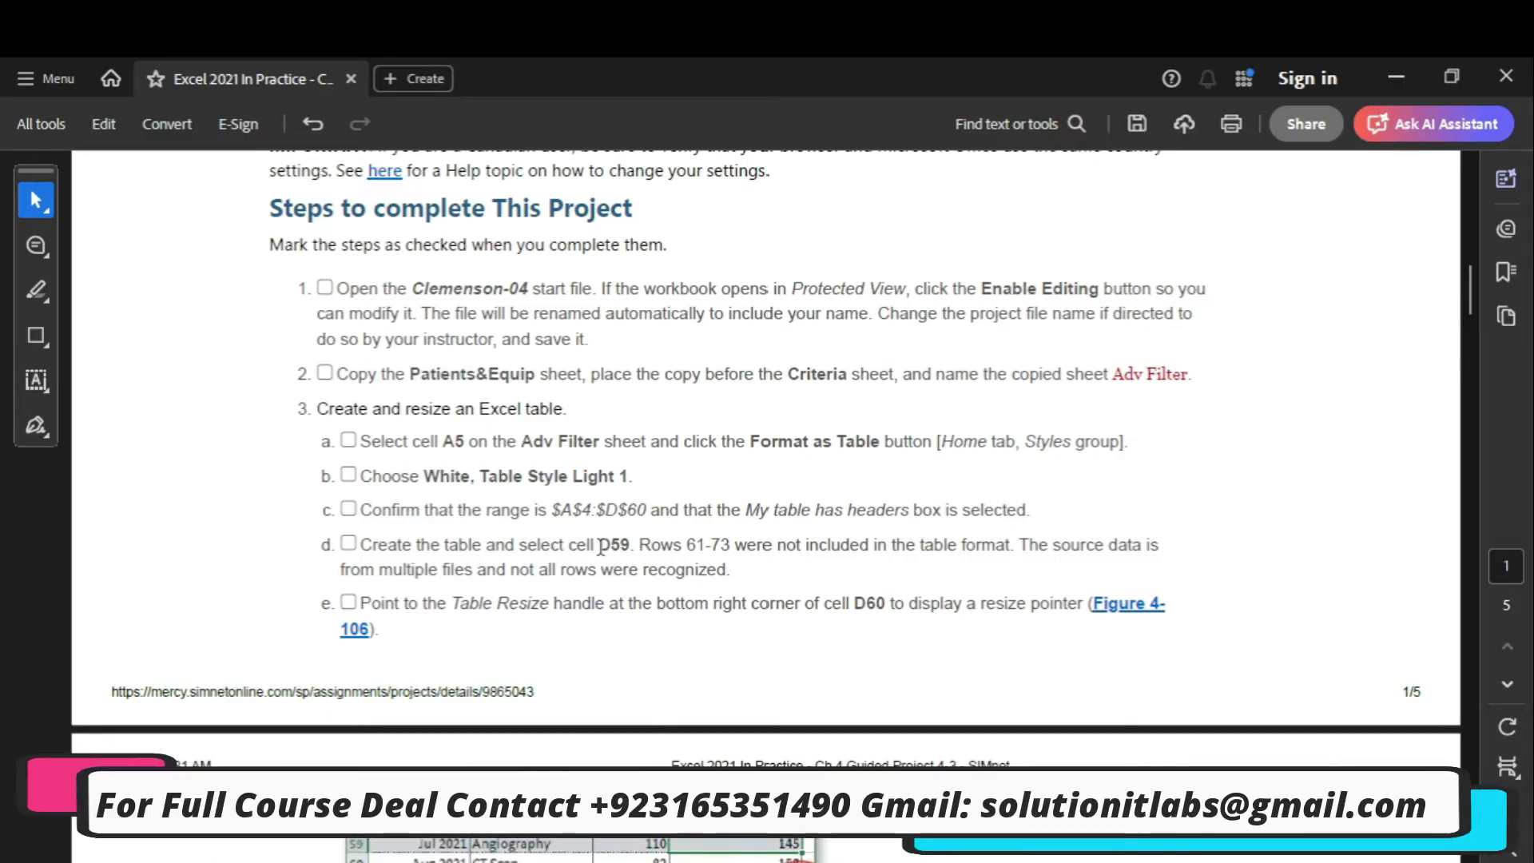
mouse_move(1158, 855)
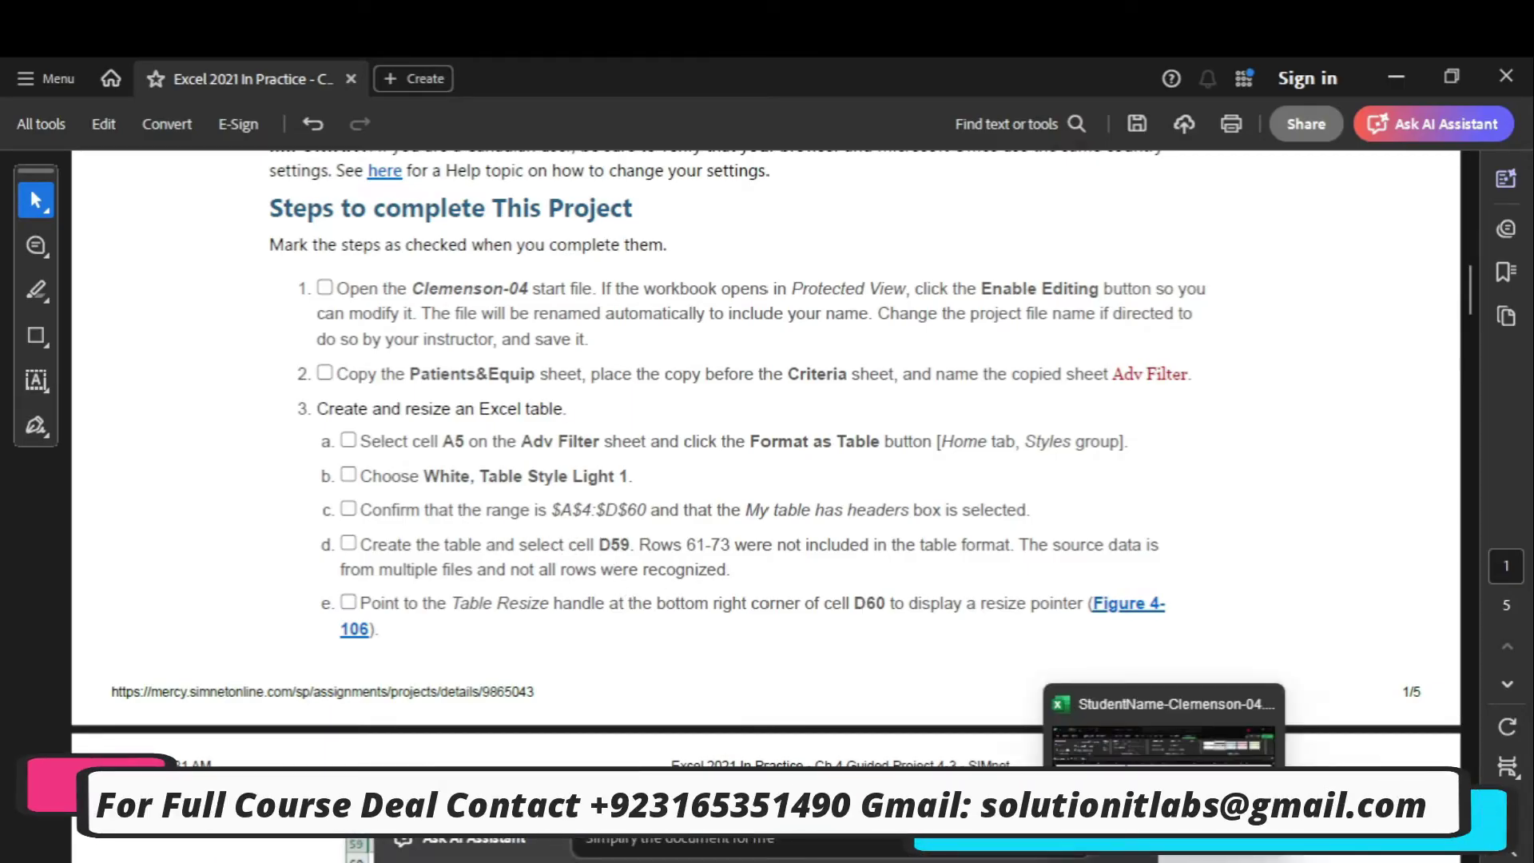
click(1162, 735)
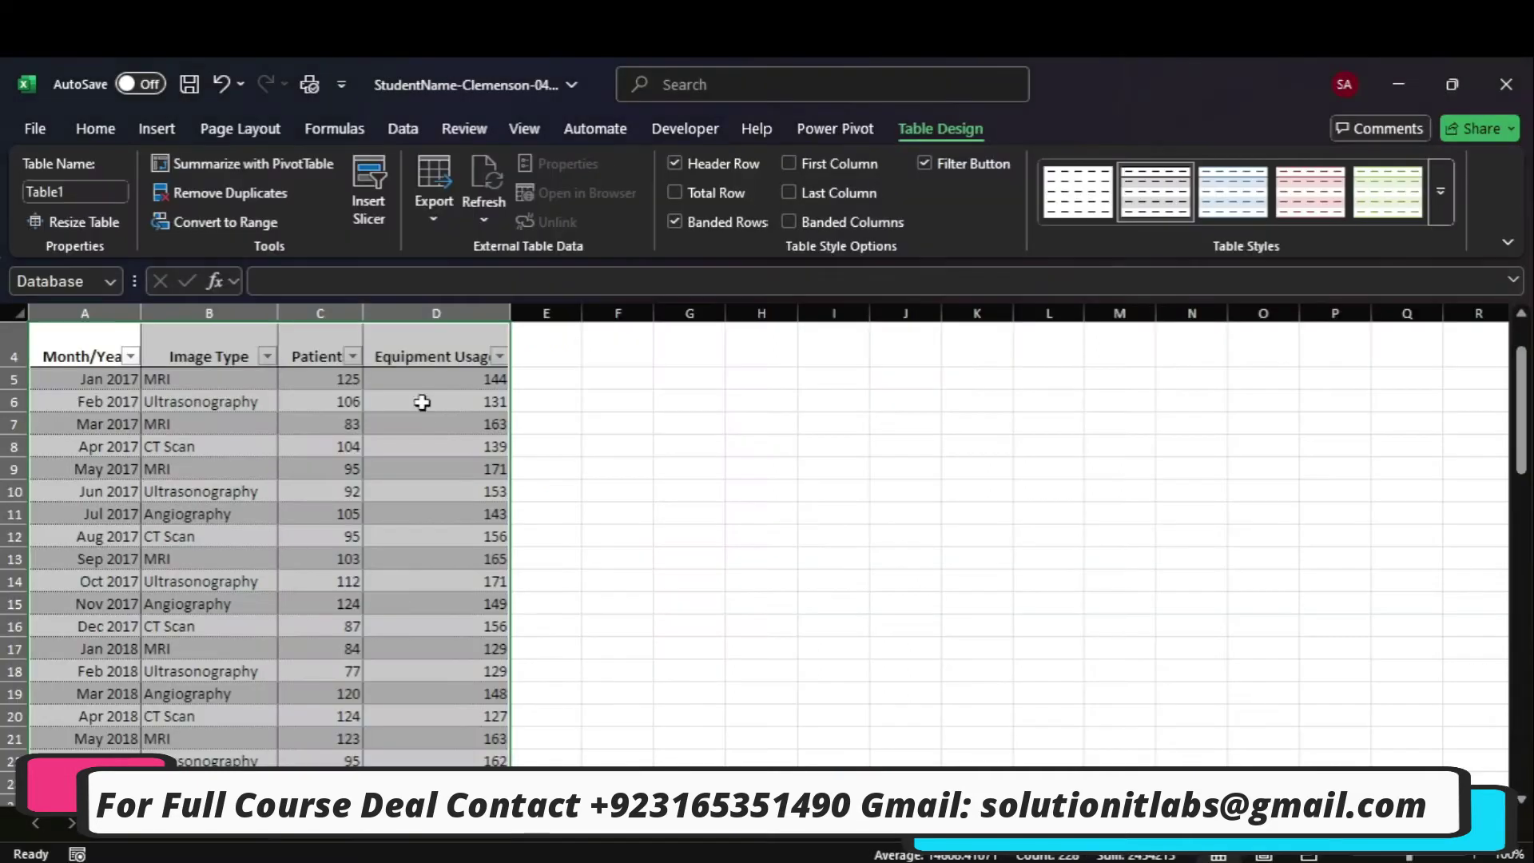
click(71, 277)
text(D)
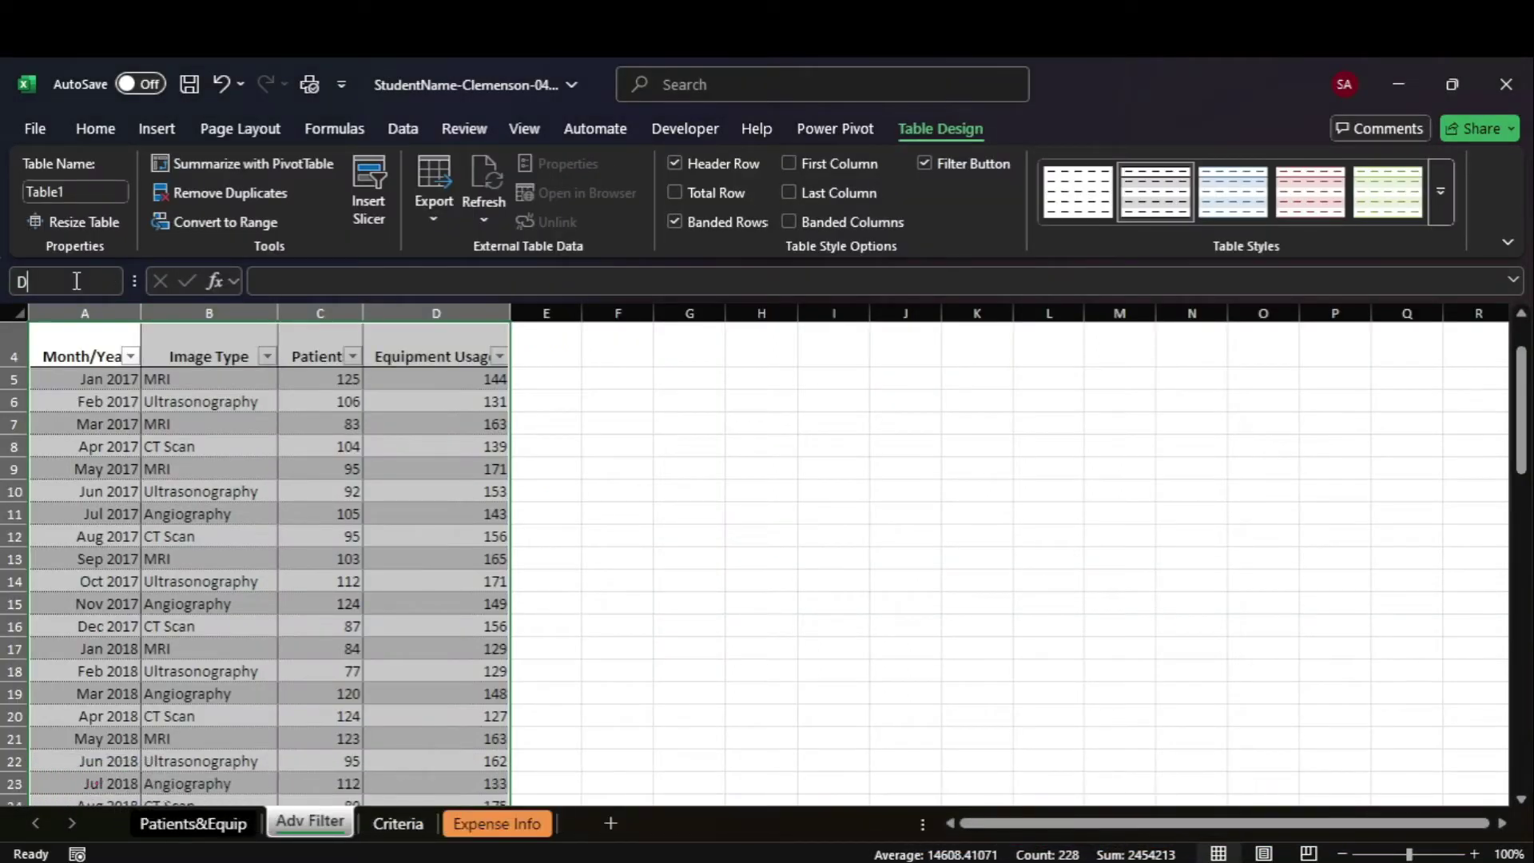
text(59)
key(Return)
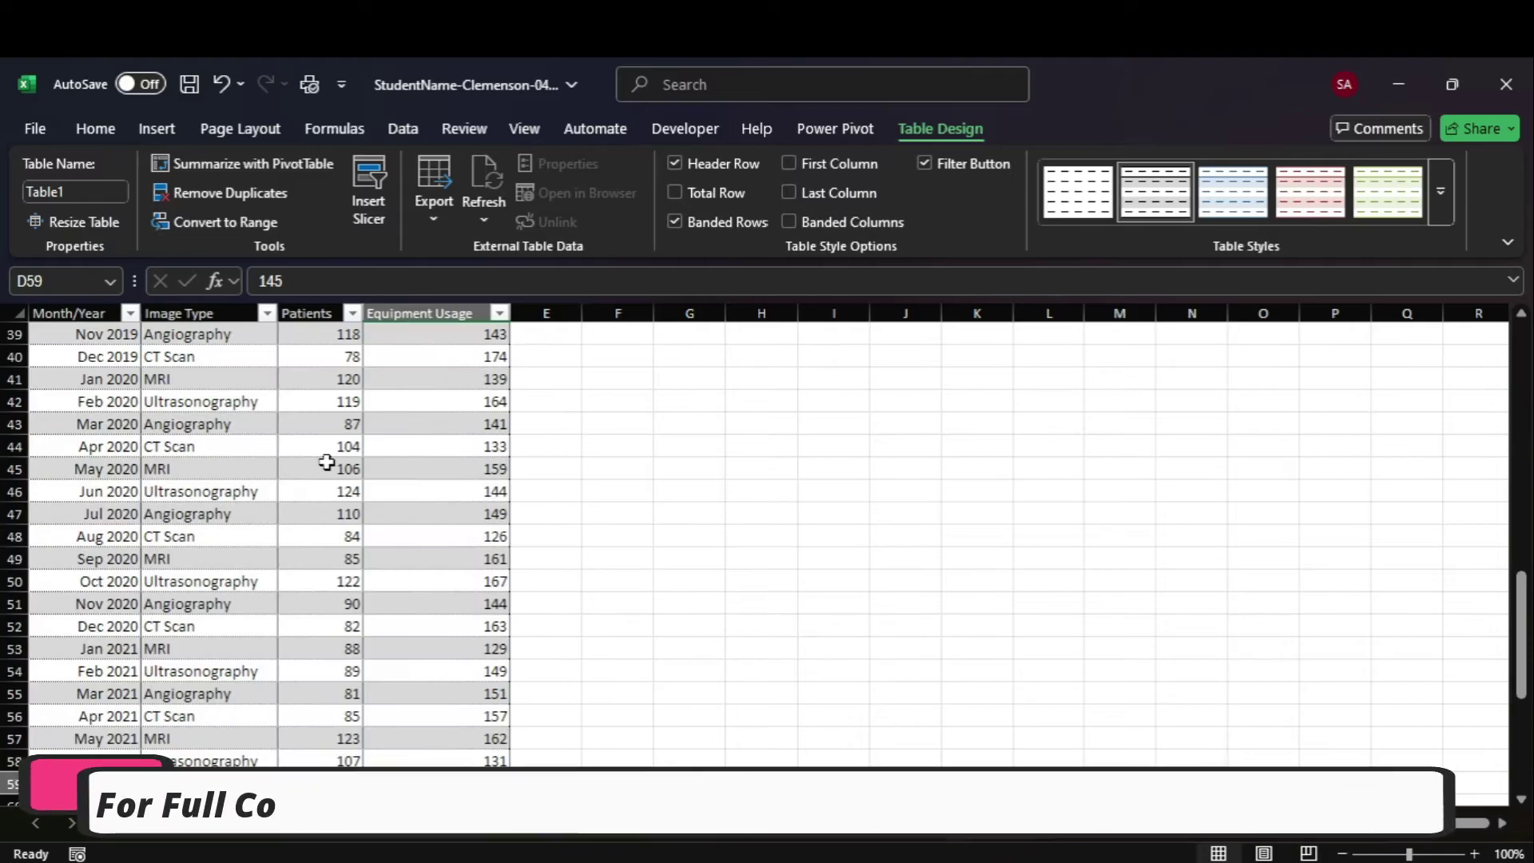
Read steps 3d and 3e in the instructions PDF and locate the table's resize handle at cell D60 in Excel.
mouse_move(1162, 853)
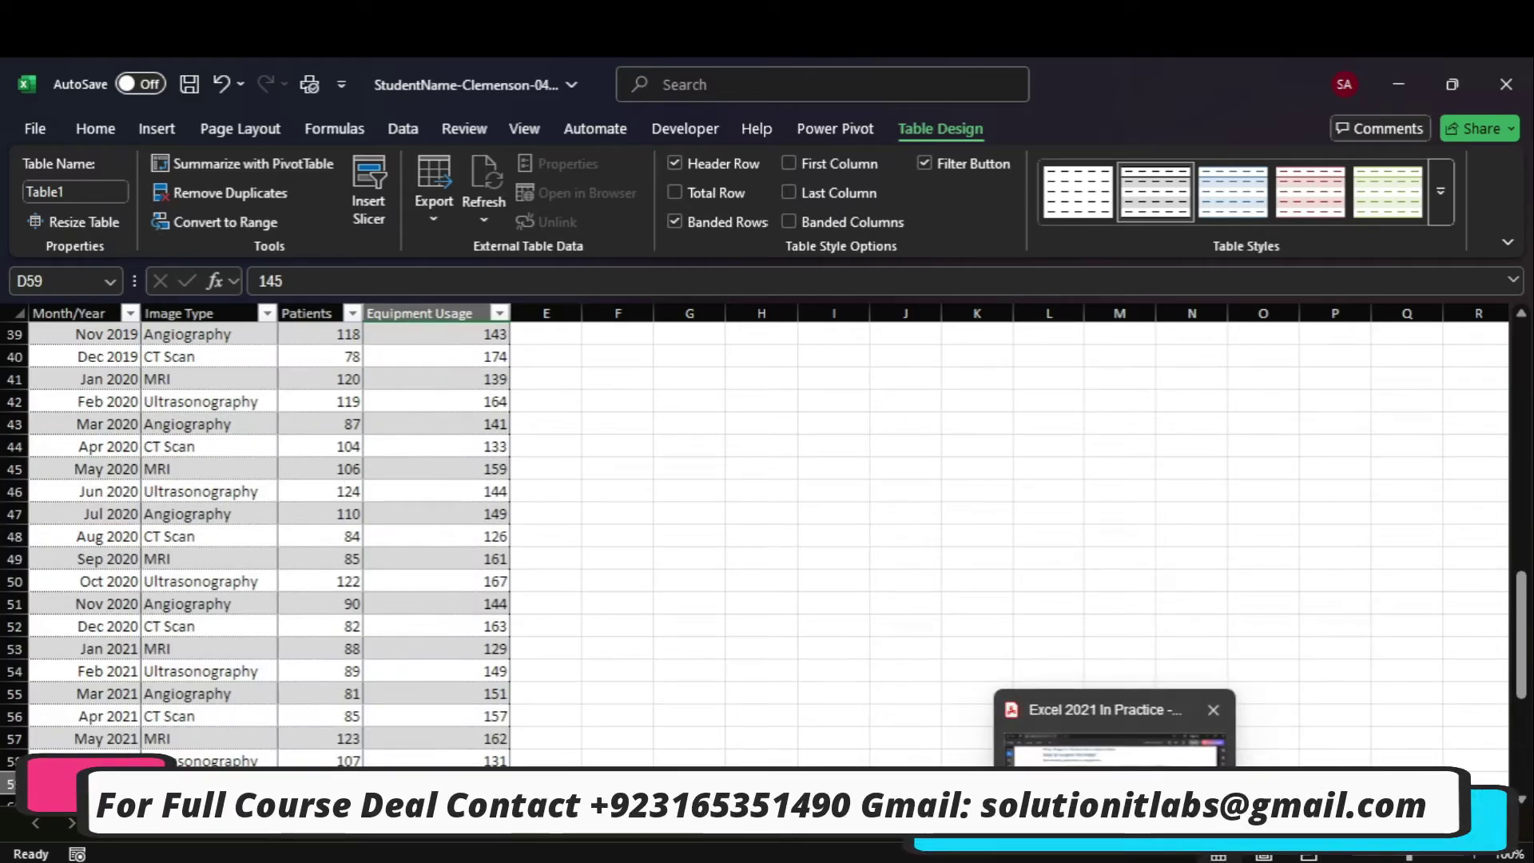
click(1114, 853)
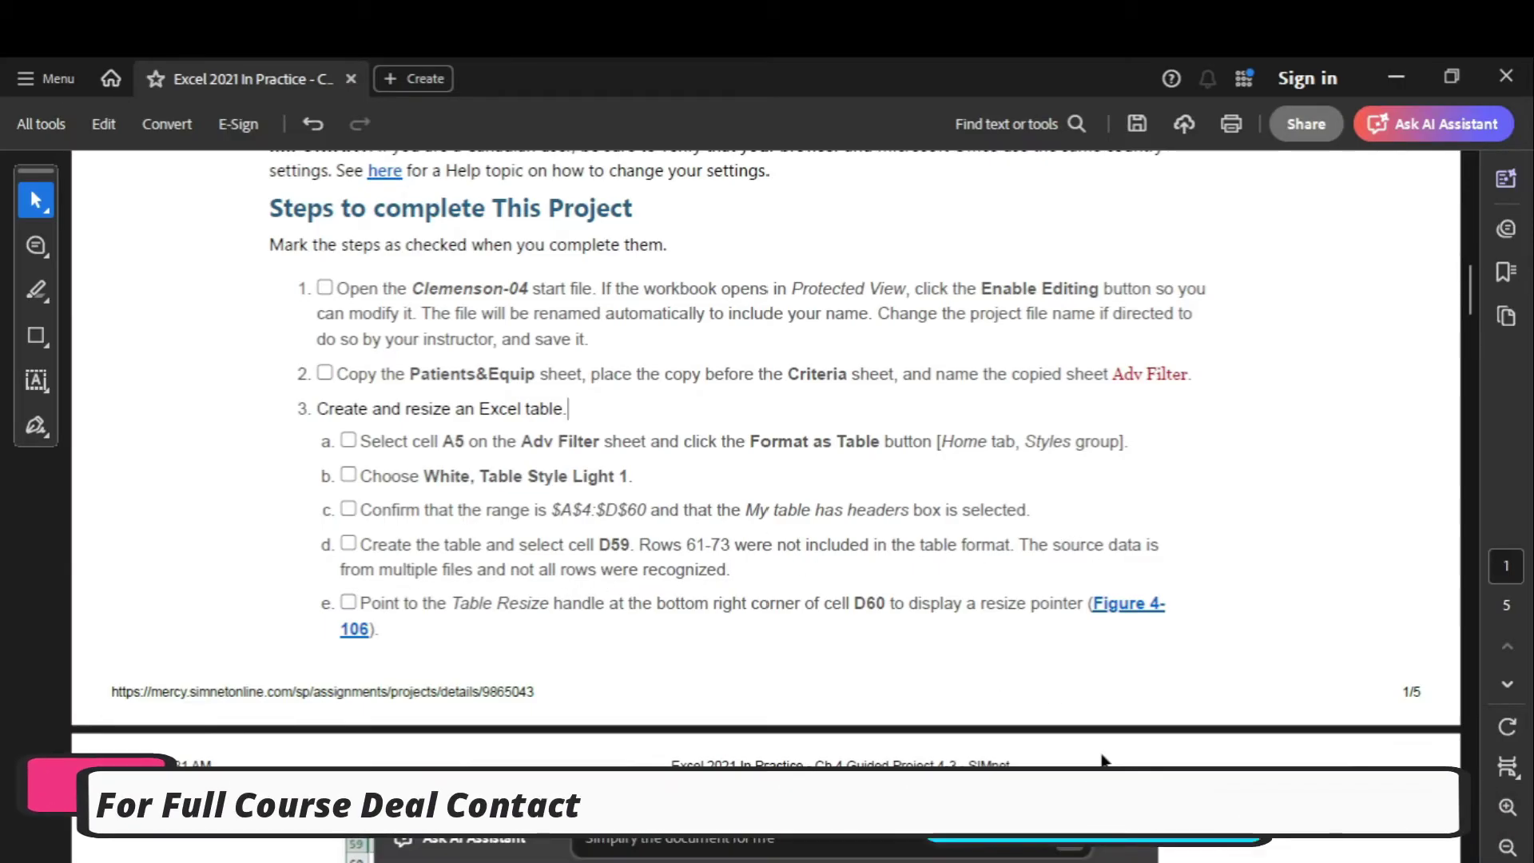
mouse_move(1114, 853)
mouse_move(1164, 853)
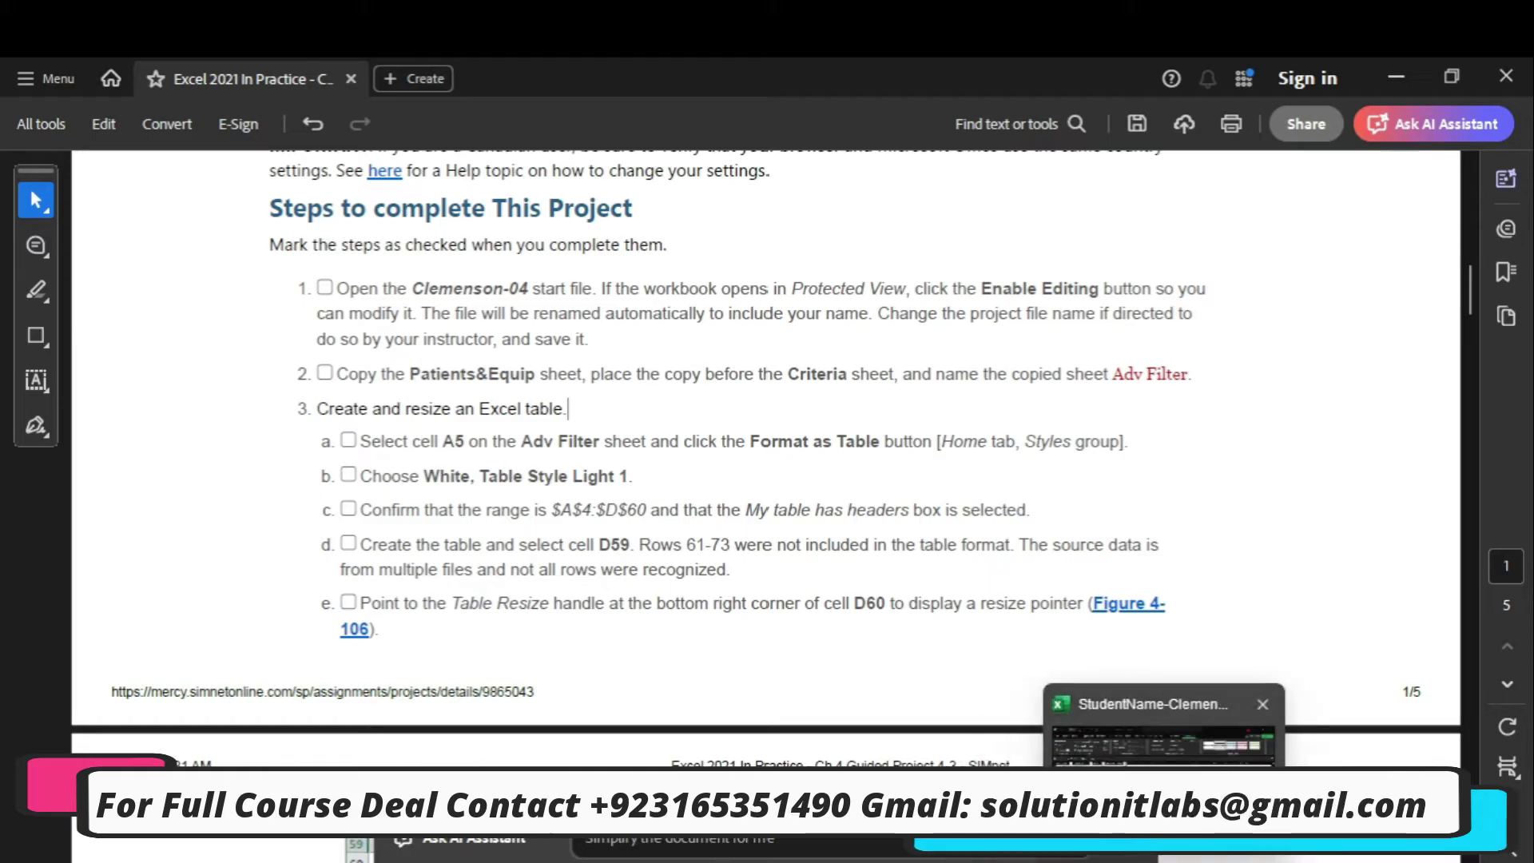
click(1164, 790)
drag(1520, 635, 1520, 723)
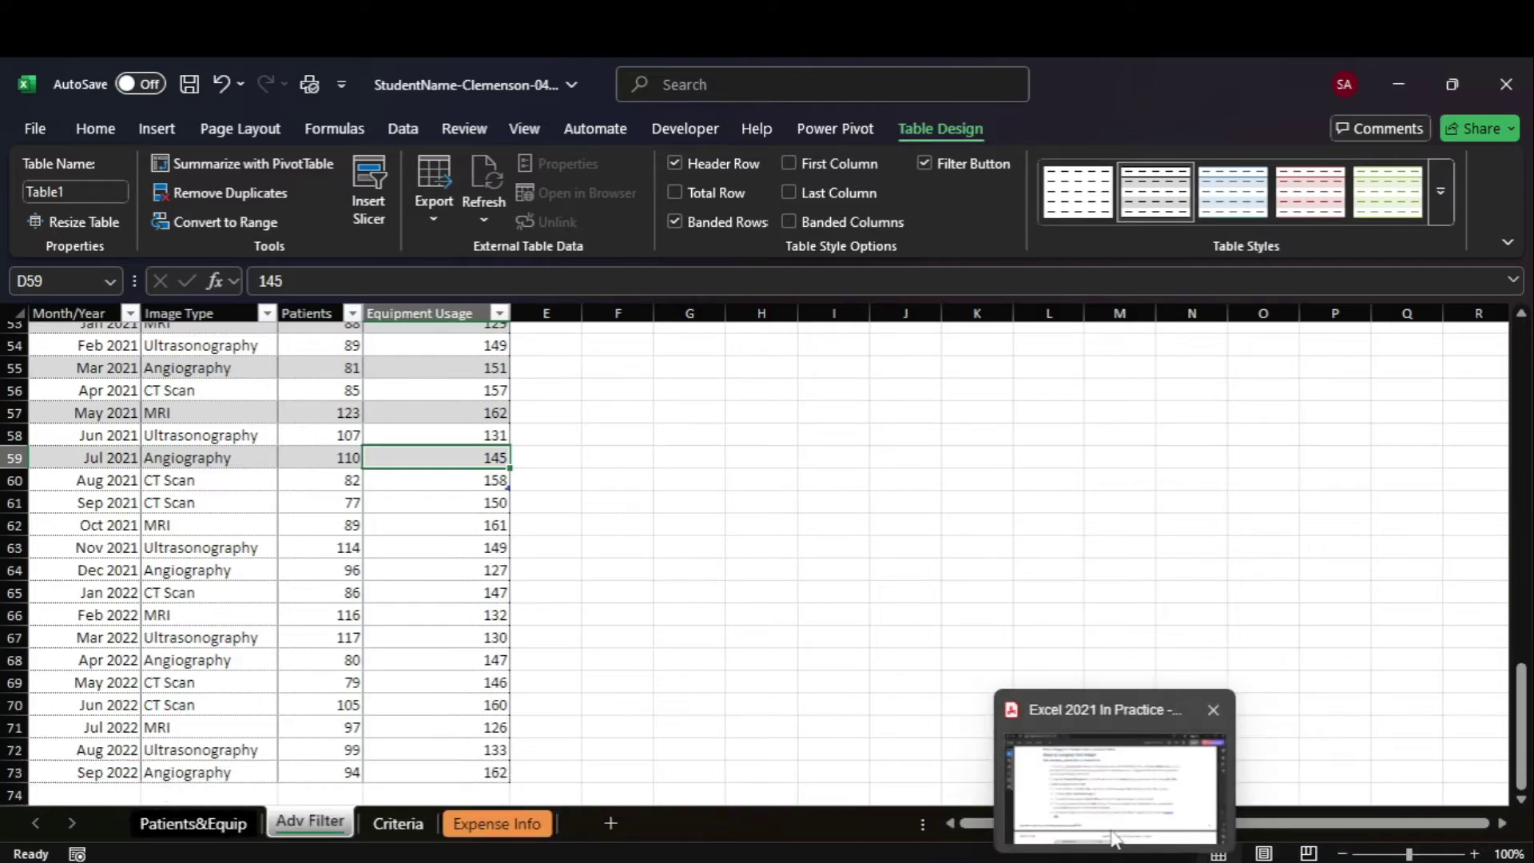
click(1105, 759)
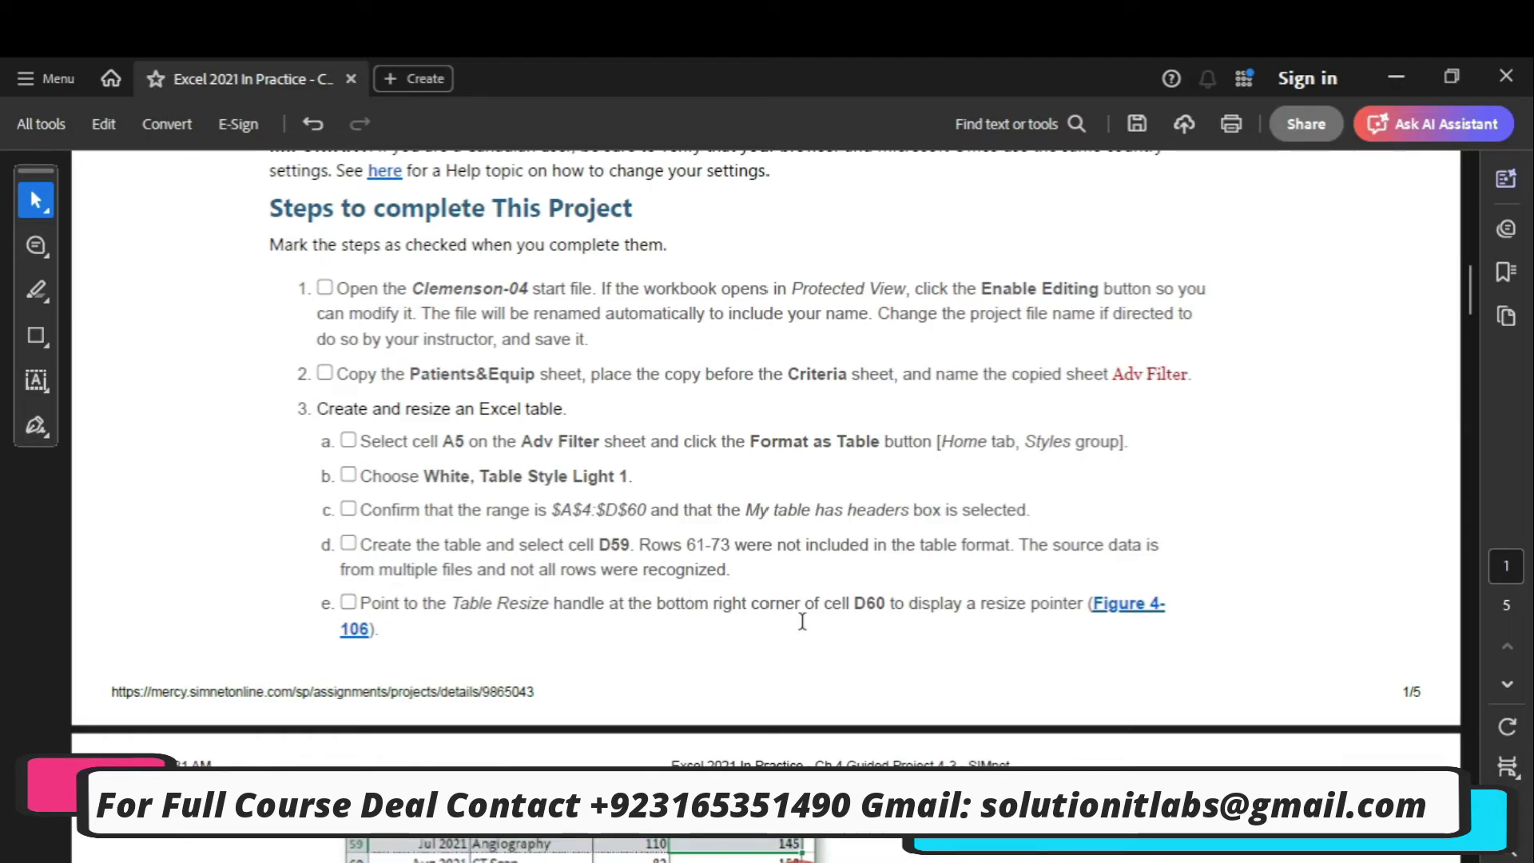
mouse_move(1163, 849)
click(1163, 743)
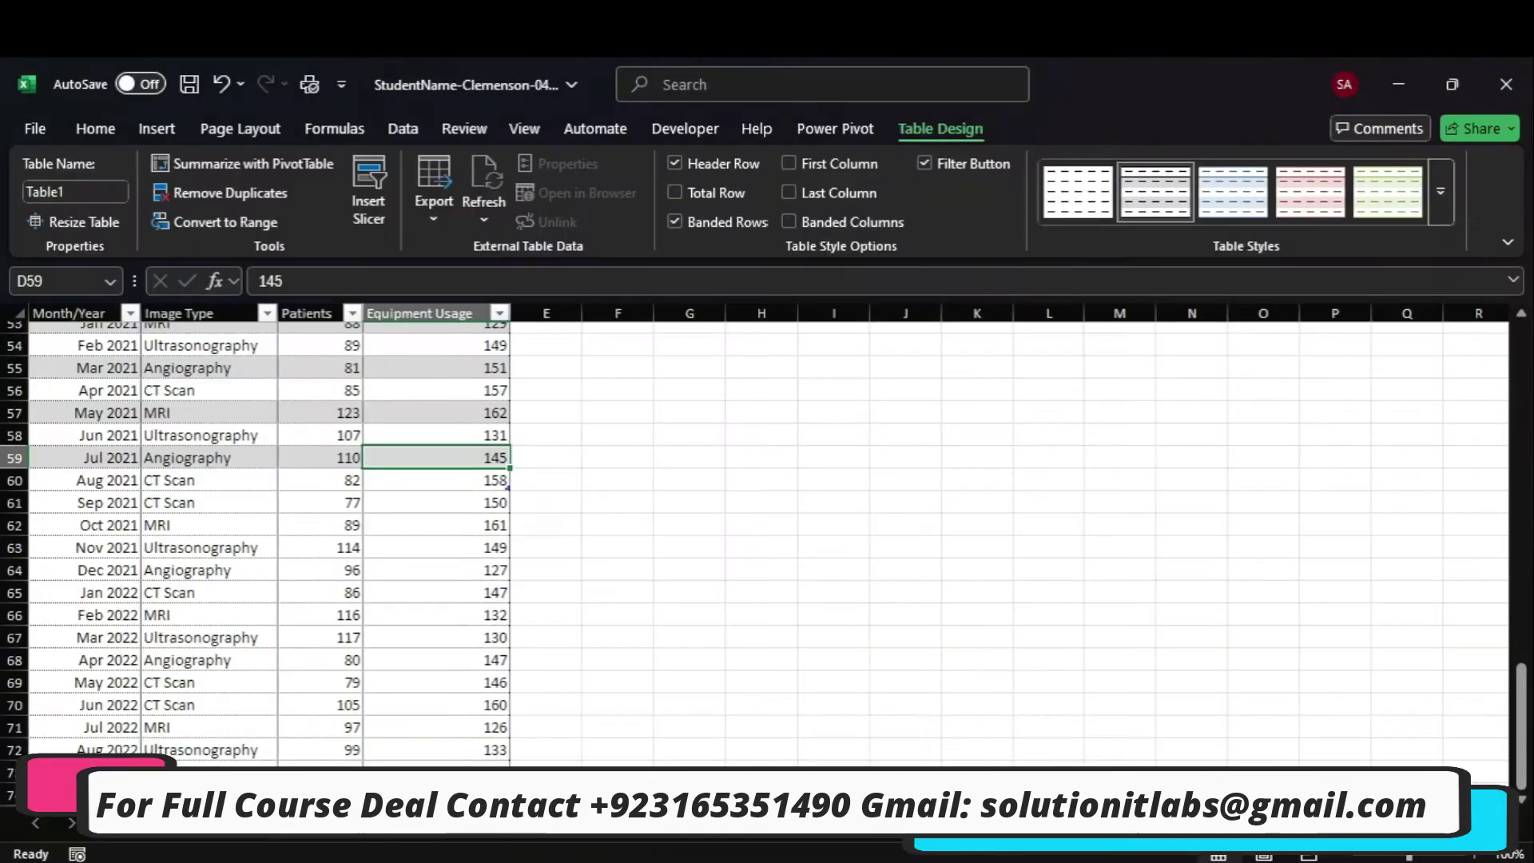
click(472, 480)
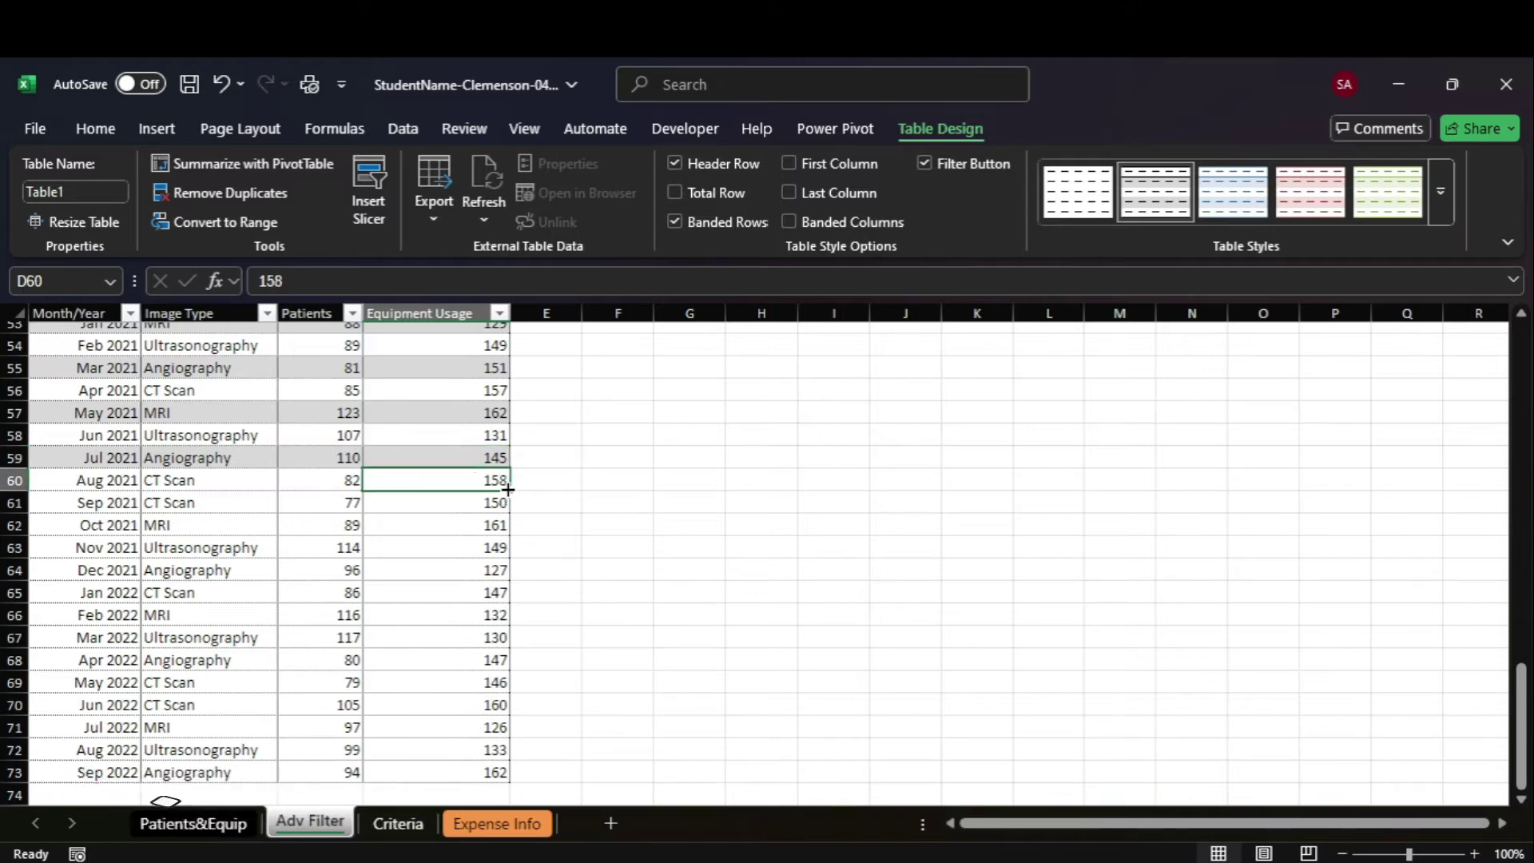
Check step 3f in the instructions PDF, return to Excel and resize the table to reach cell D73.
mouse_move(1115, 848)
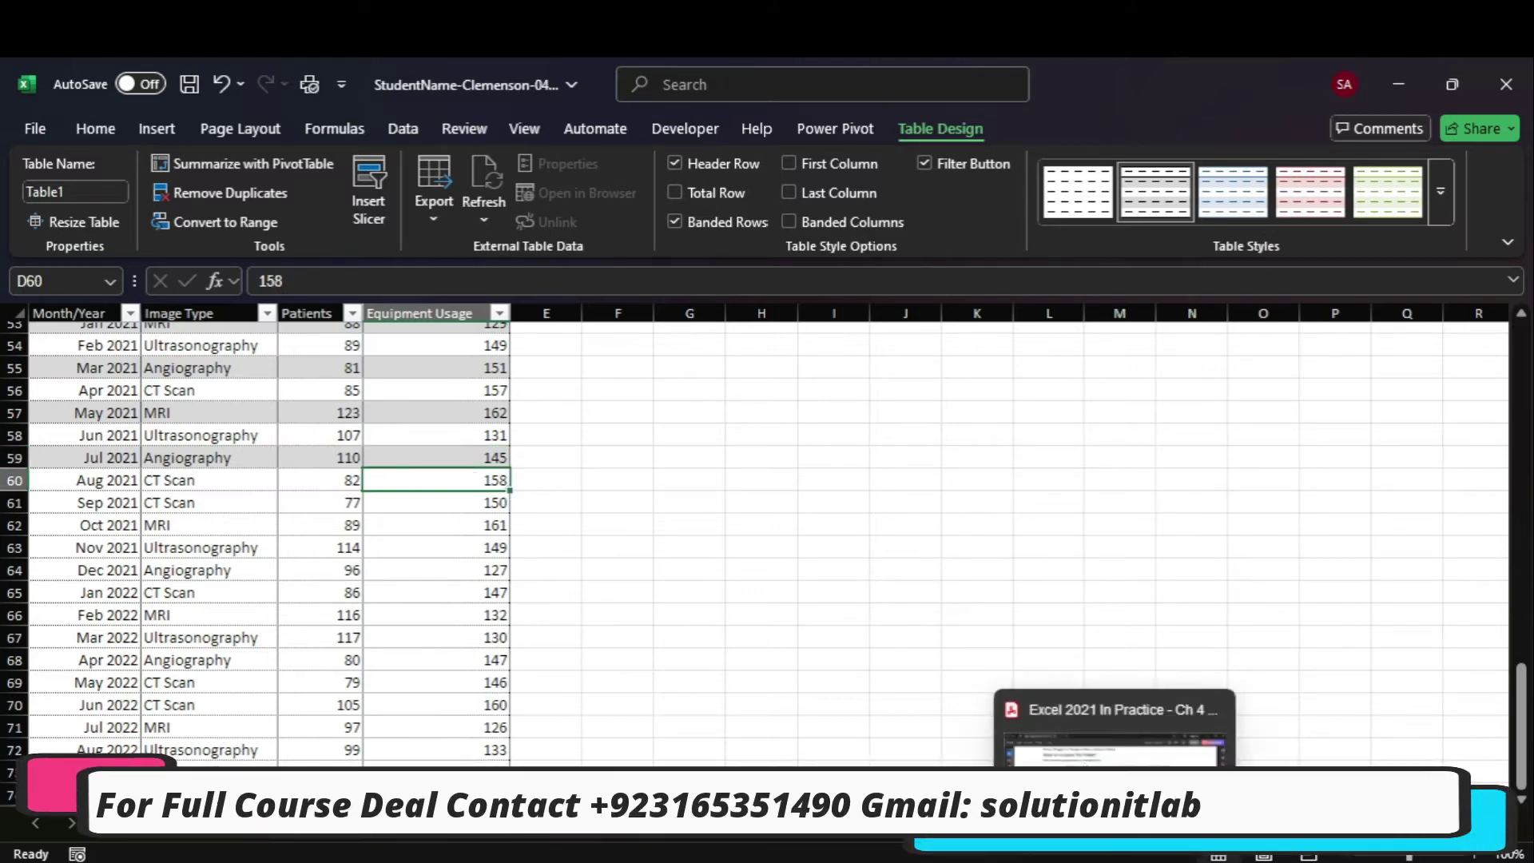
click(1082, 755)
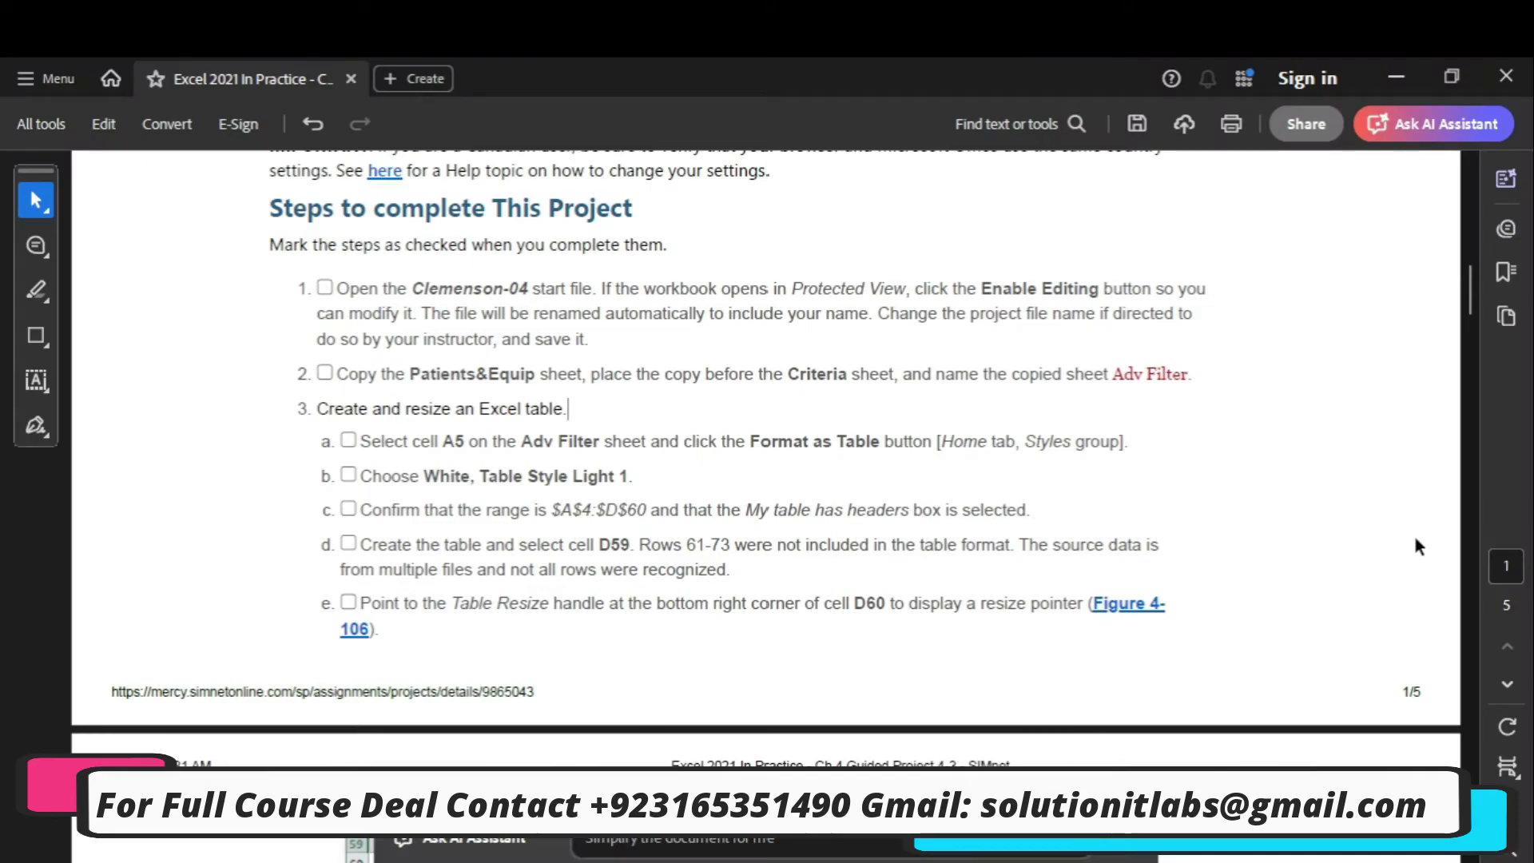
drag(1463, 305, 1475, 353)
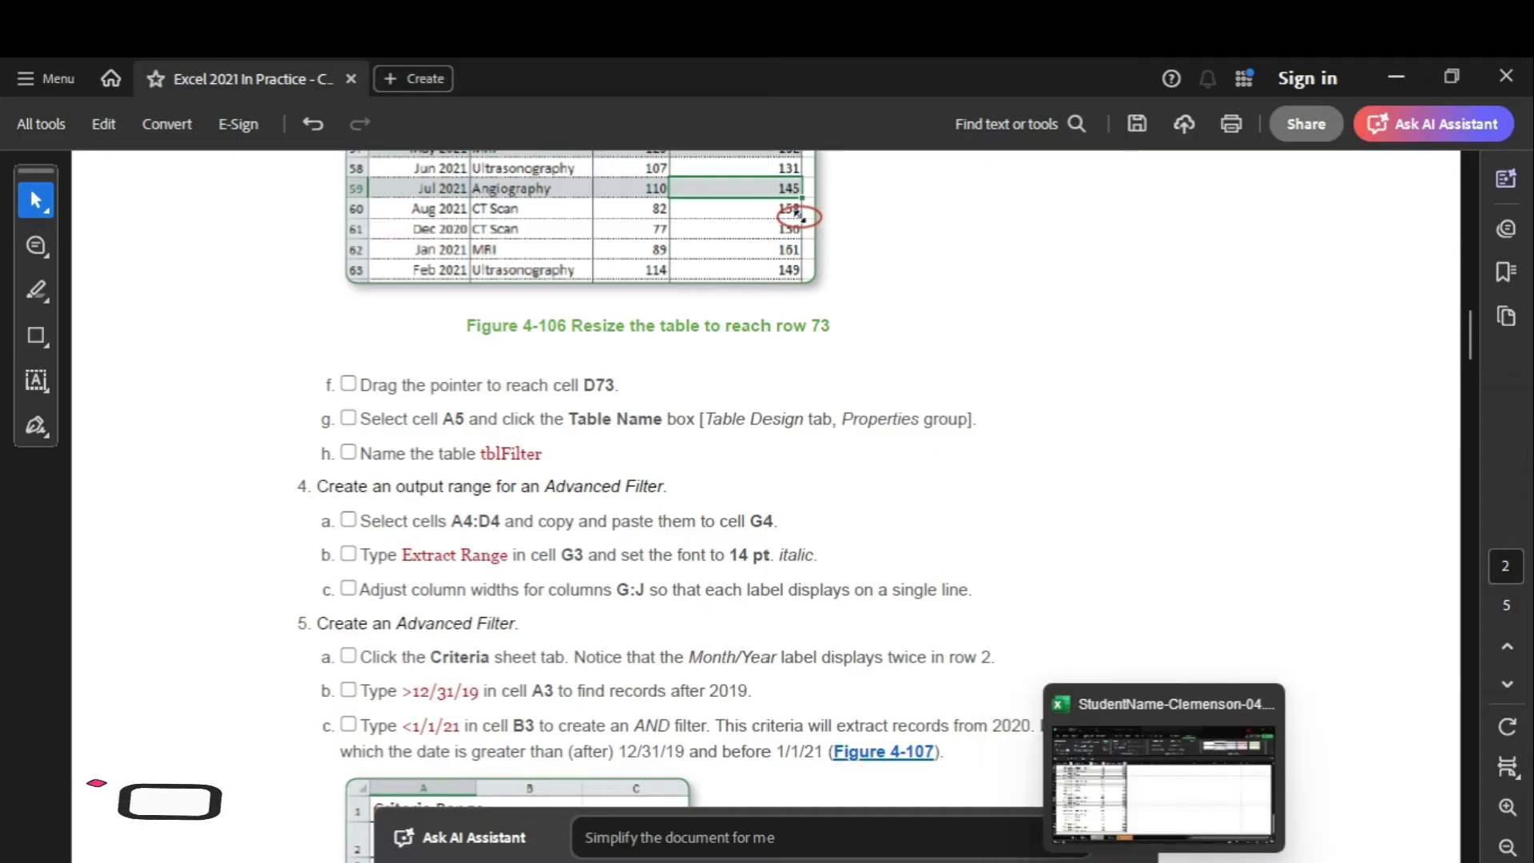
click(1162, 767)
click(434, 456)
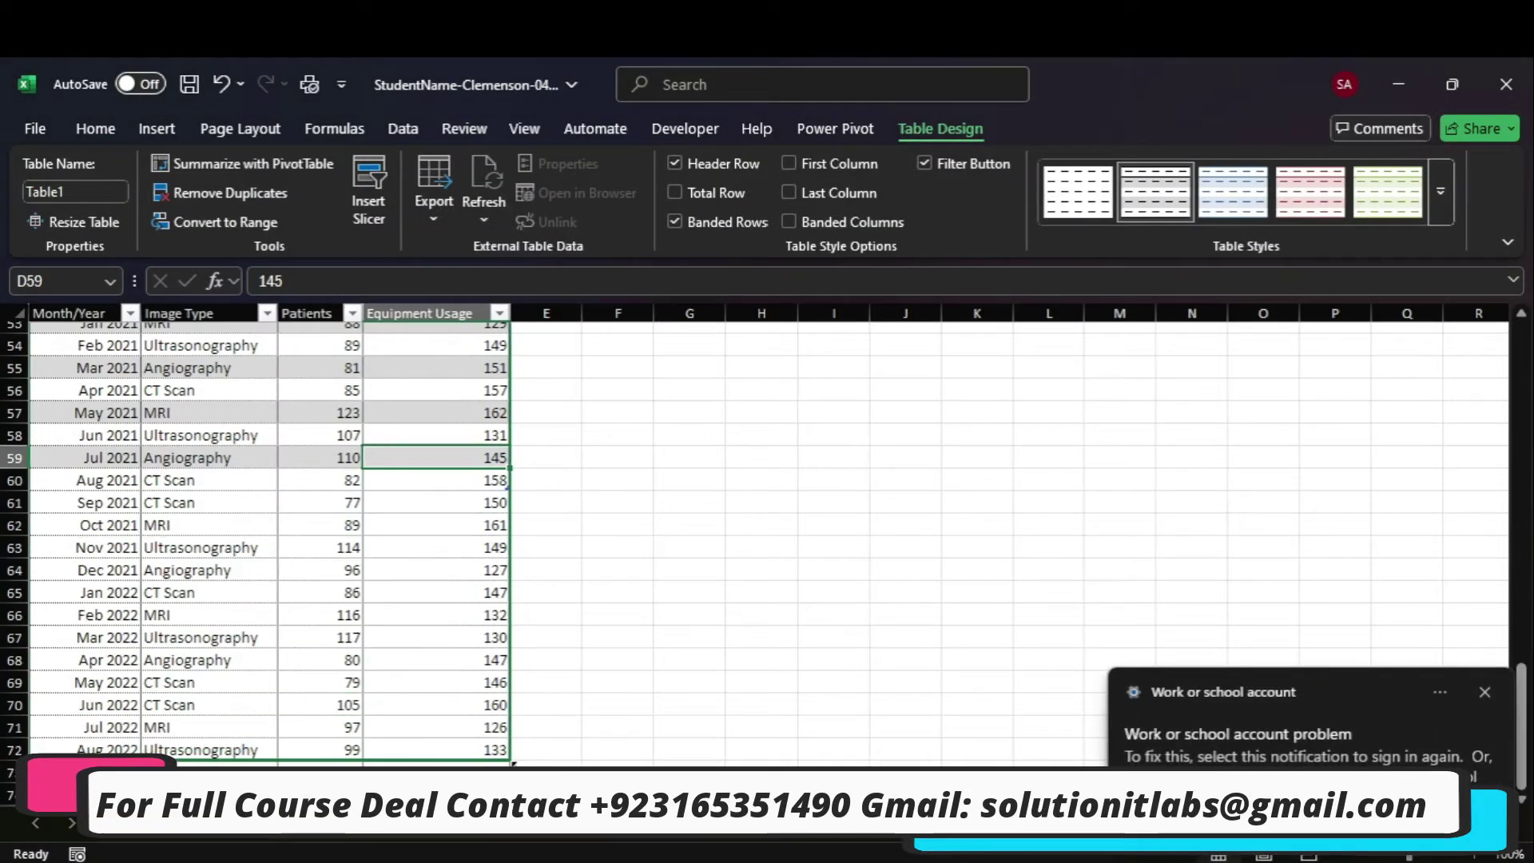
Switch to the instructions PDF and copy the table name "tblFilter" from step 3h.
mouse_move(1114, 859)
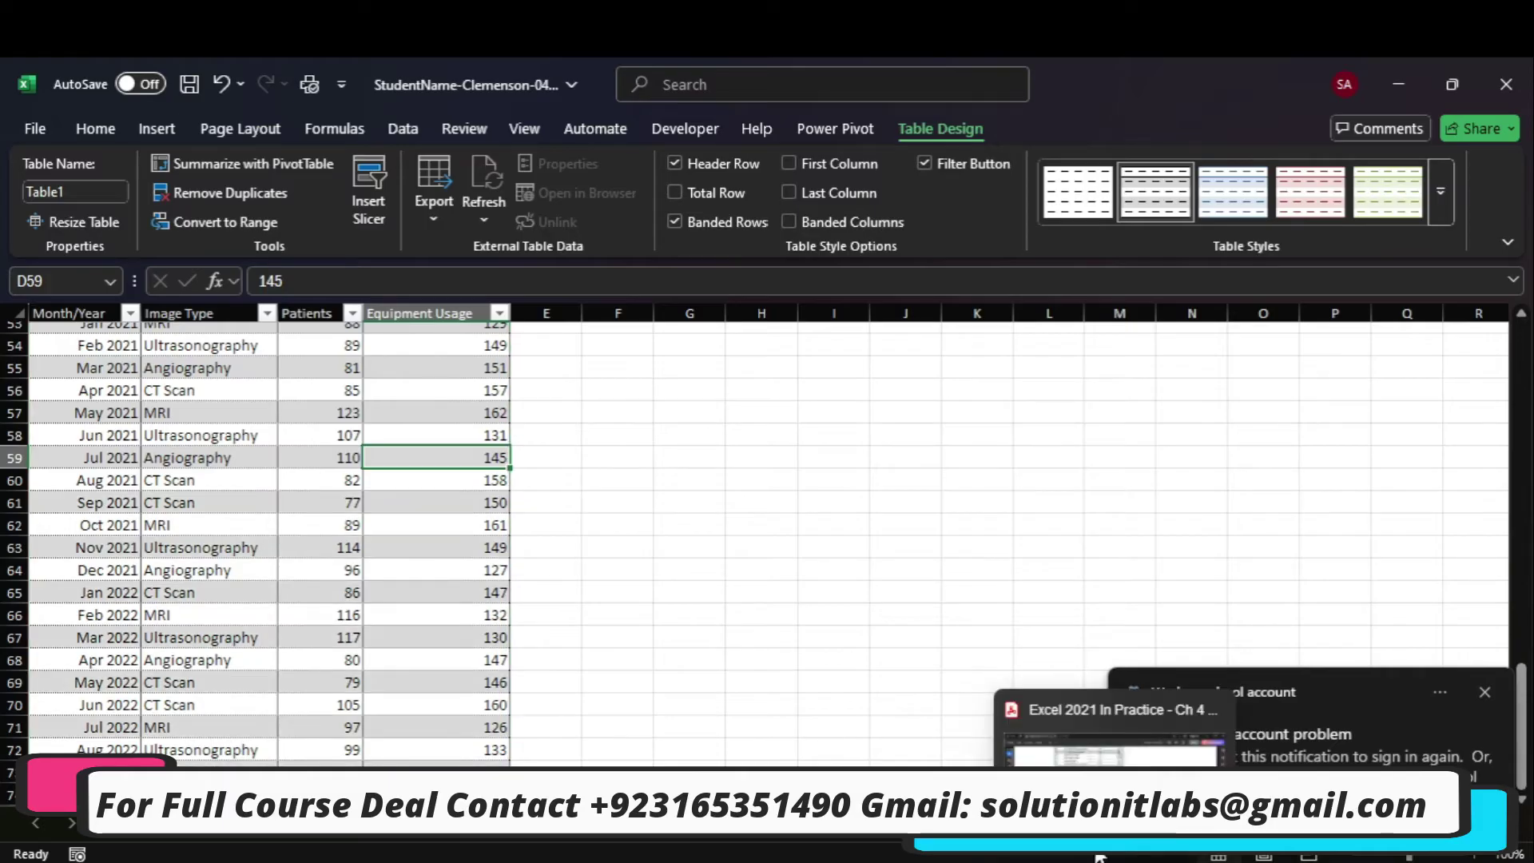
click(1114, 747)
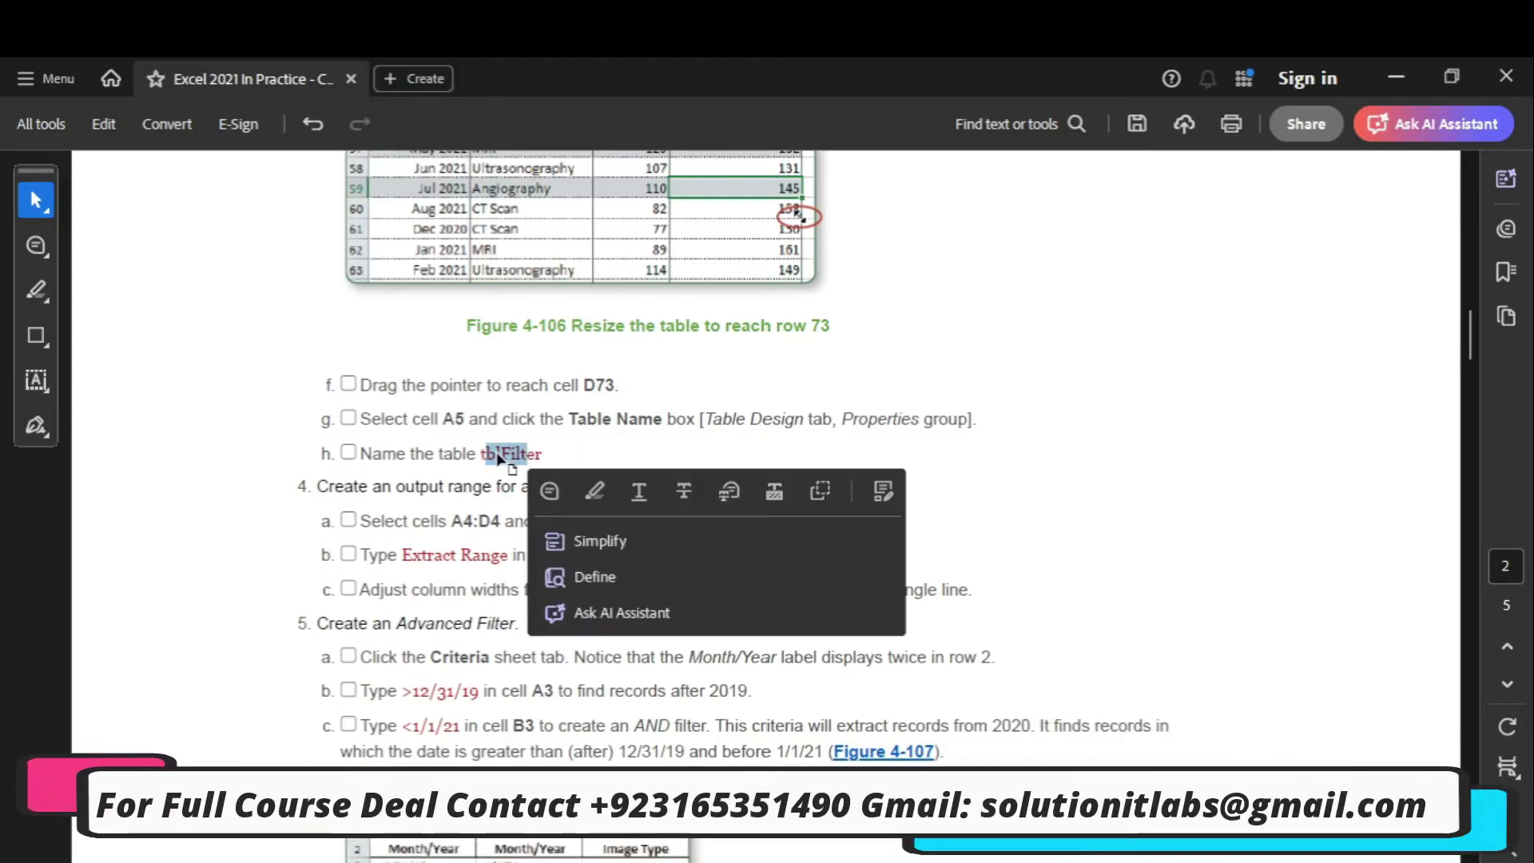
click(469, 452)
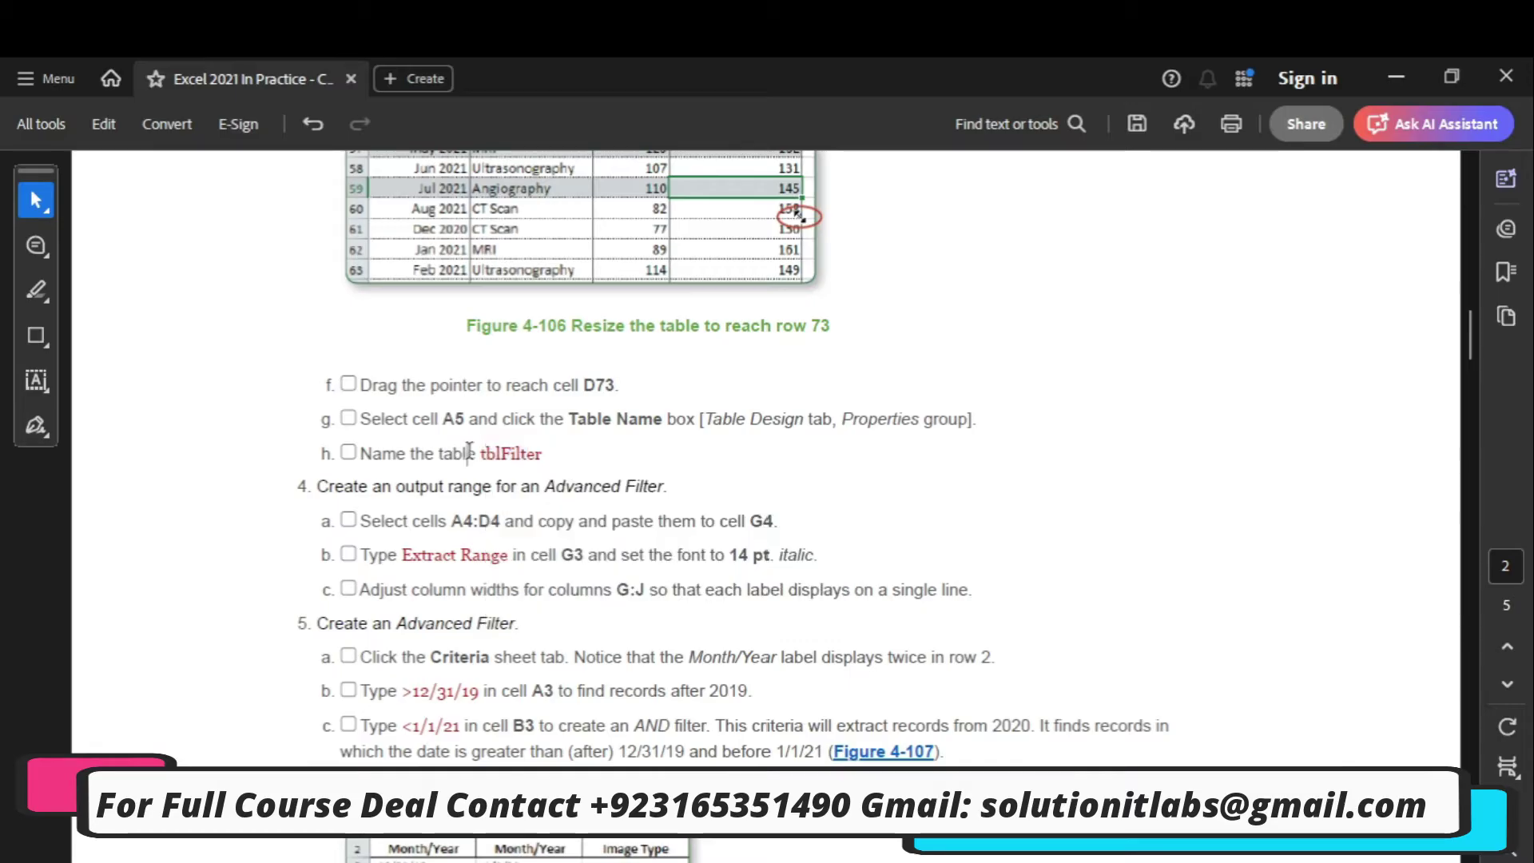
drag(482, 453, 548, 457)
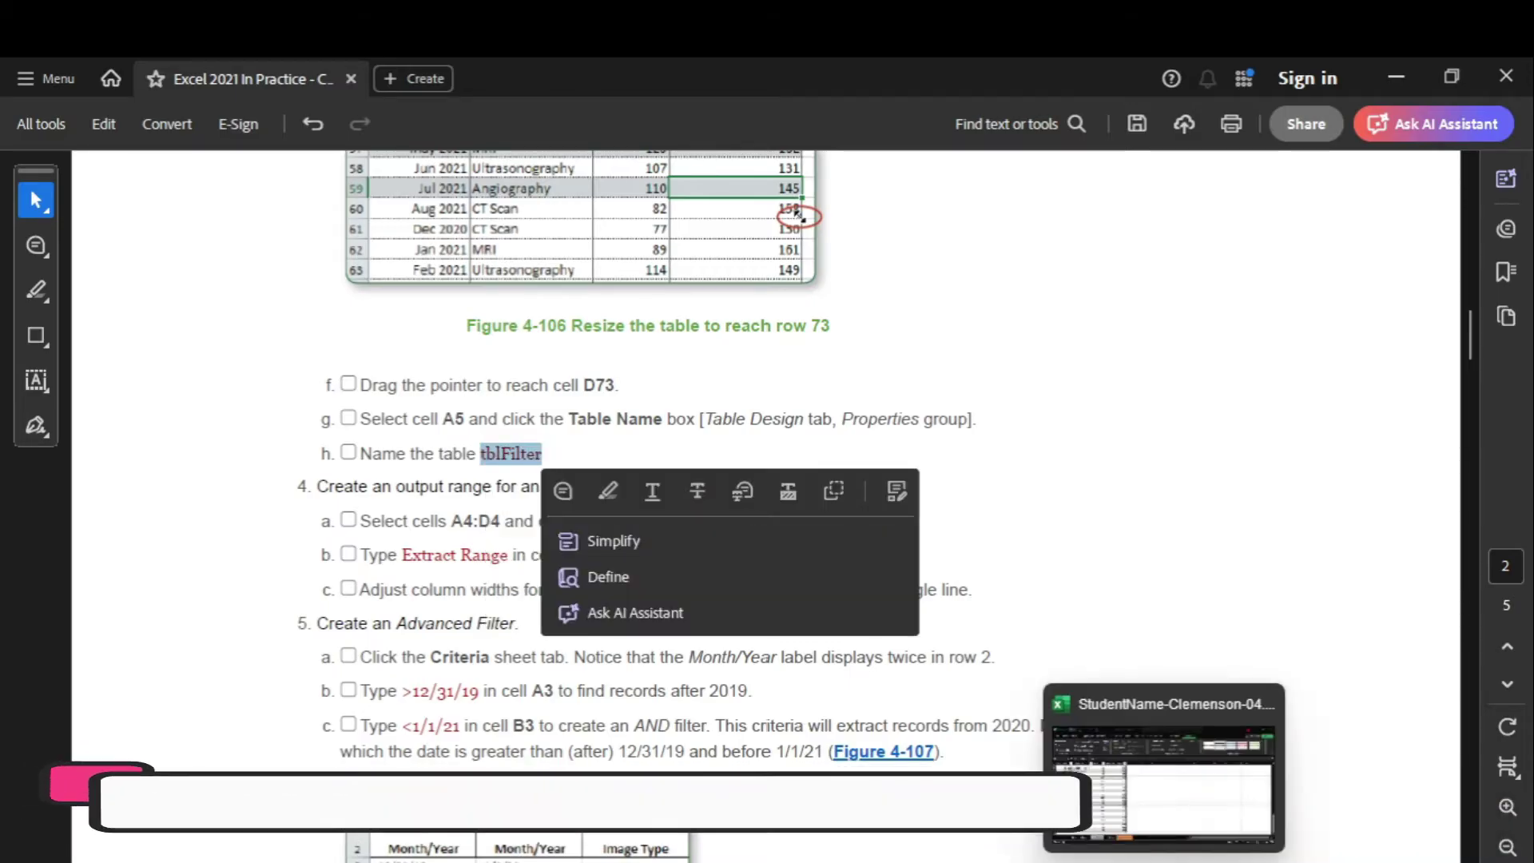
Return to the Excel workbook, select cell A5 and name the table tblFilter.
click(1164, 743)
click(77, 285)
text(A5)
key(Return)
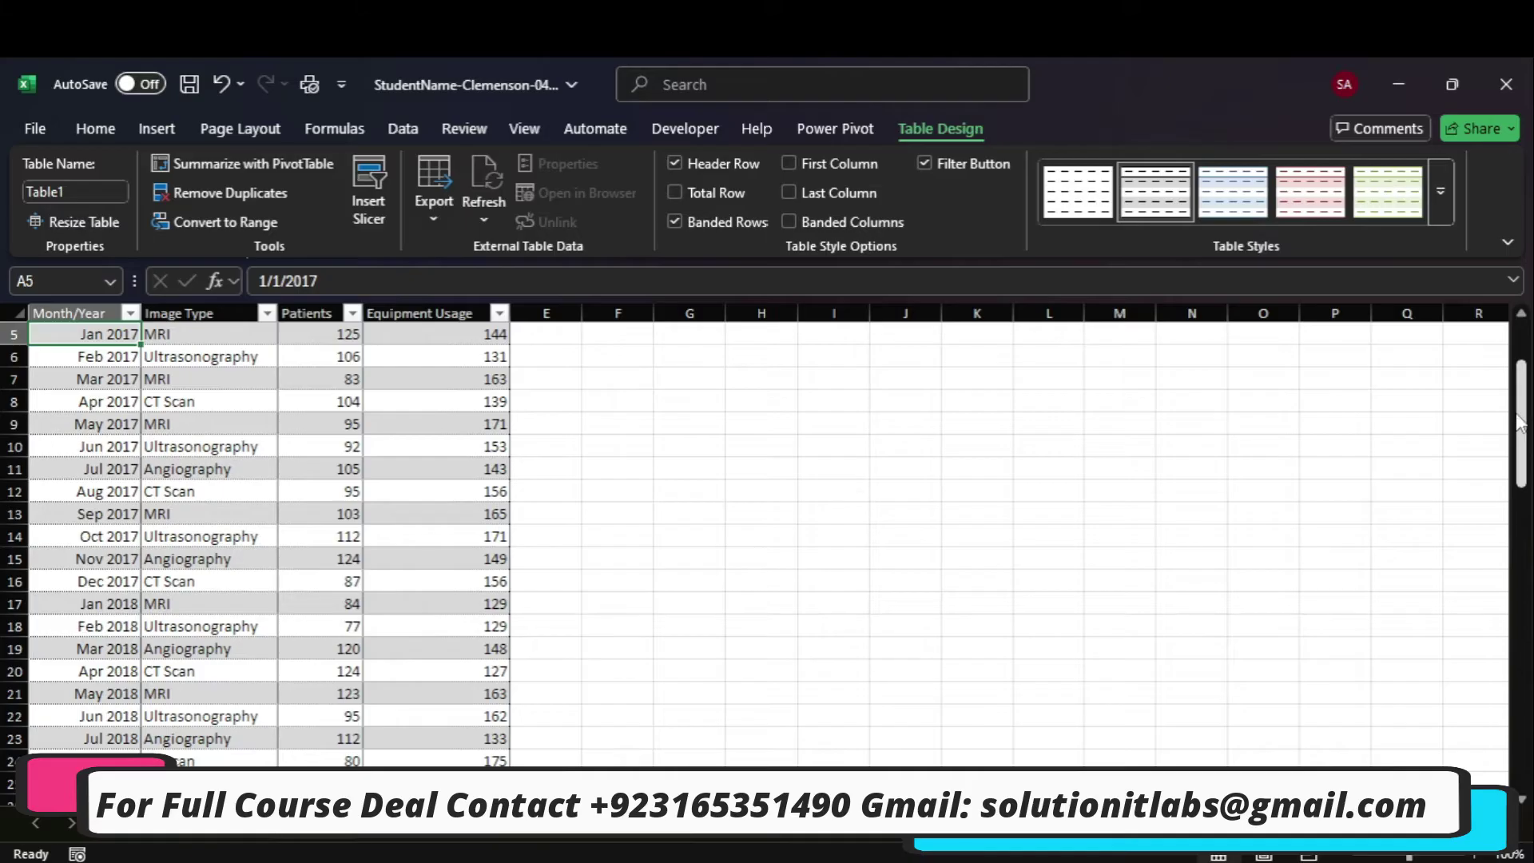
click(84, 190)
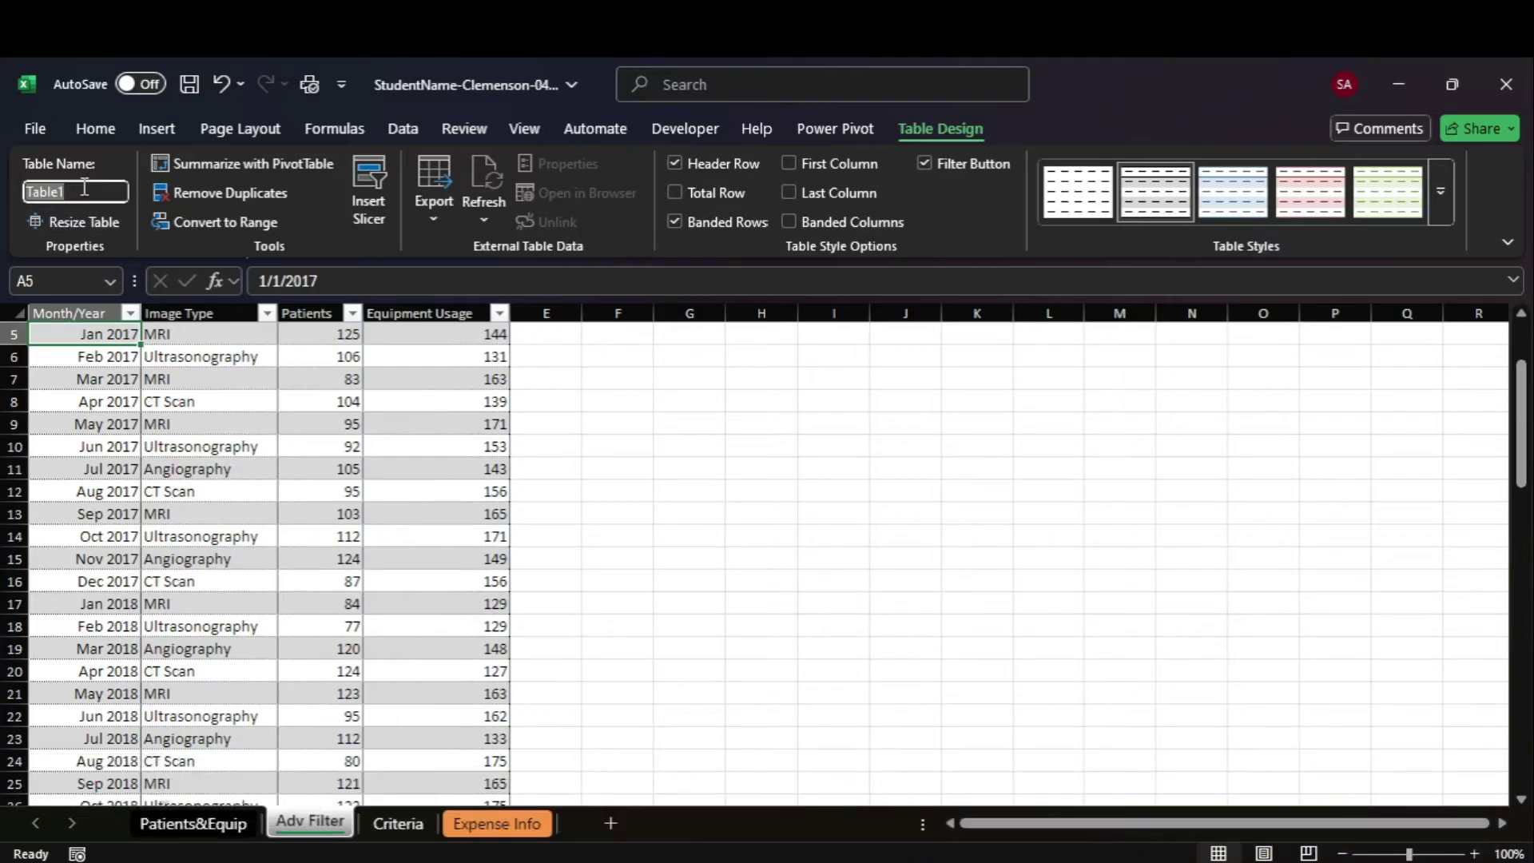
Switch to the instructions PDF and read steps 4 and 5 on the output range and the Advanced Filter criteria.
mouse_move(1107, 839)
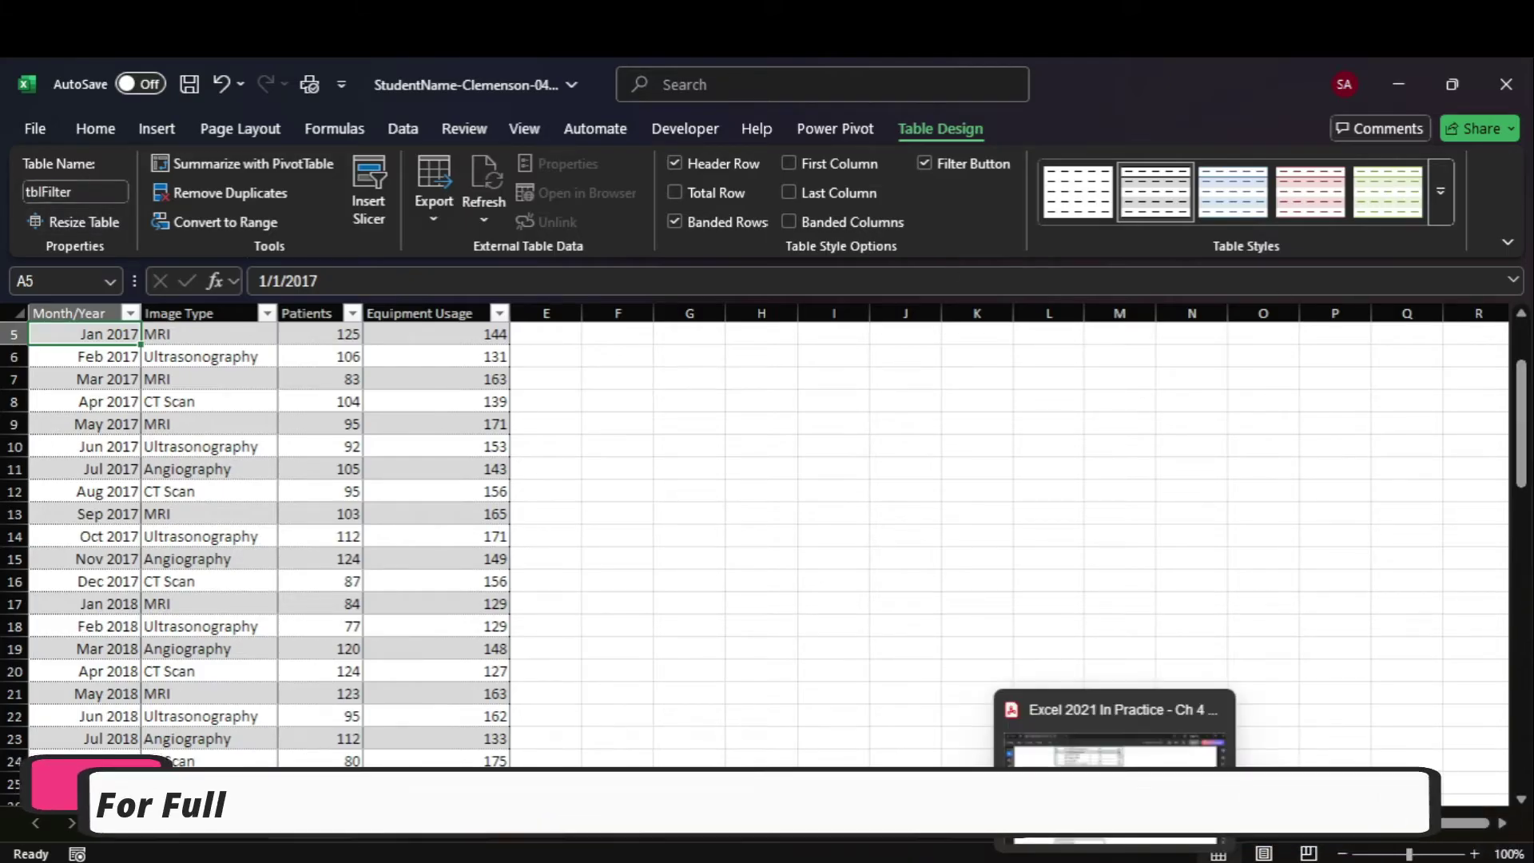
click(1108, 779)
click(387, 523)
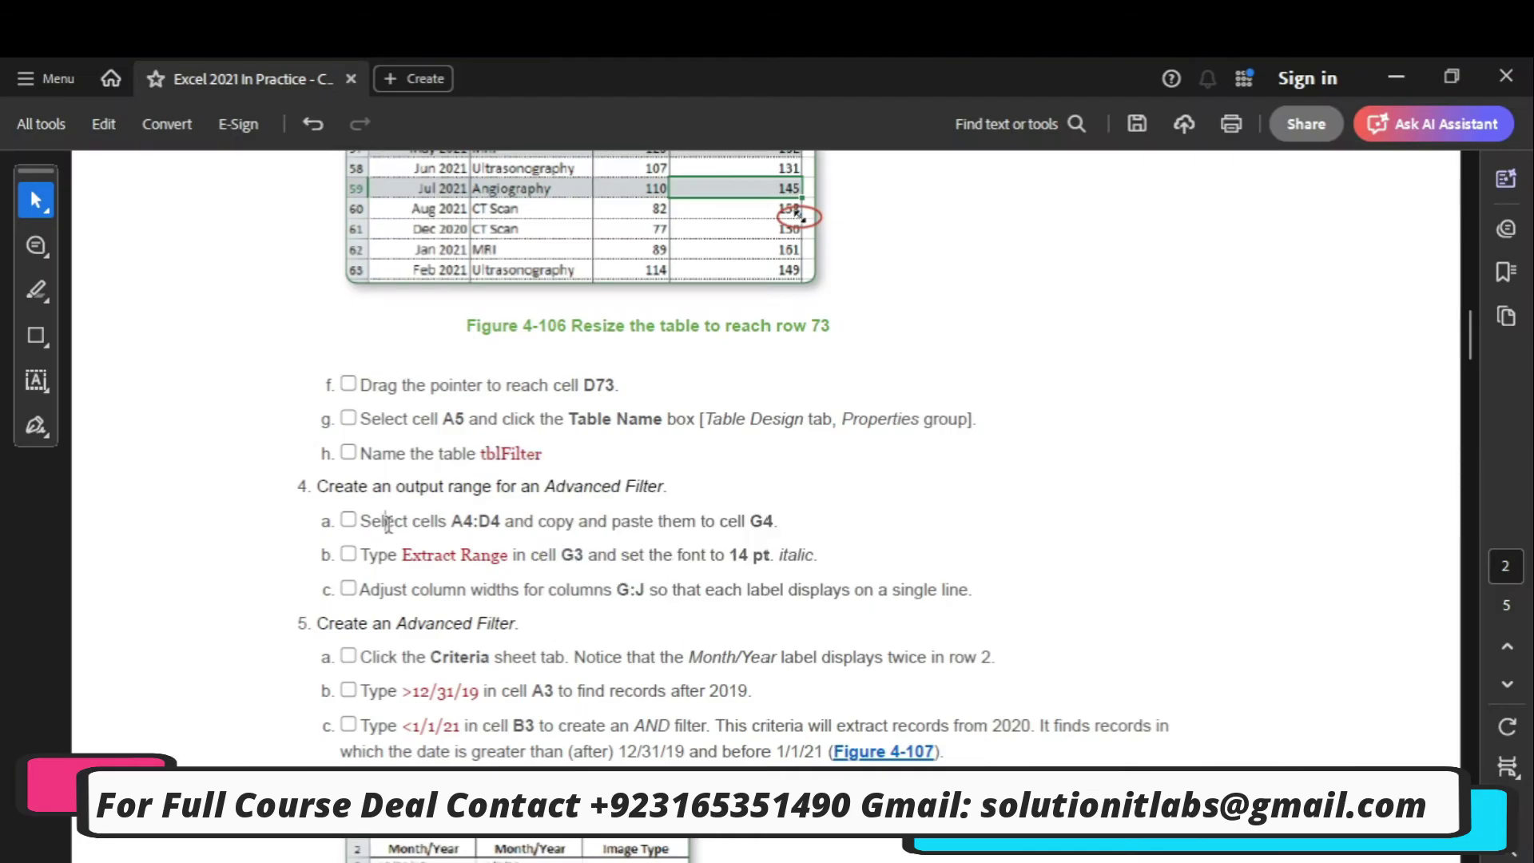
drag(1466, 334, 1474, 347)
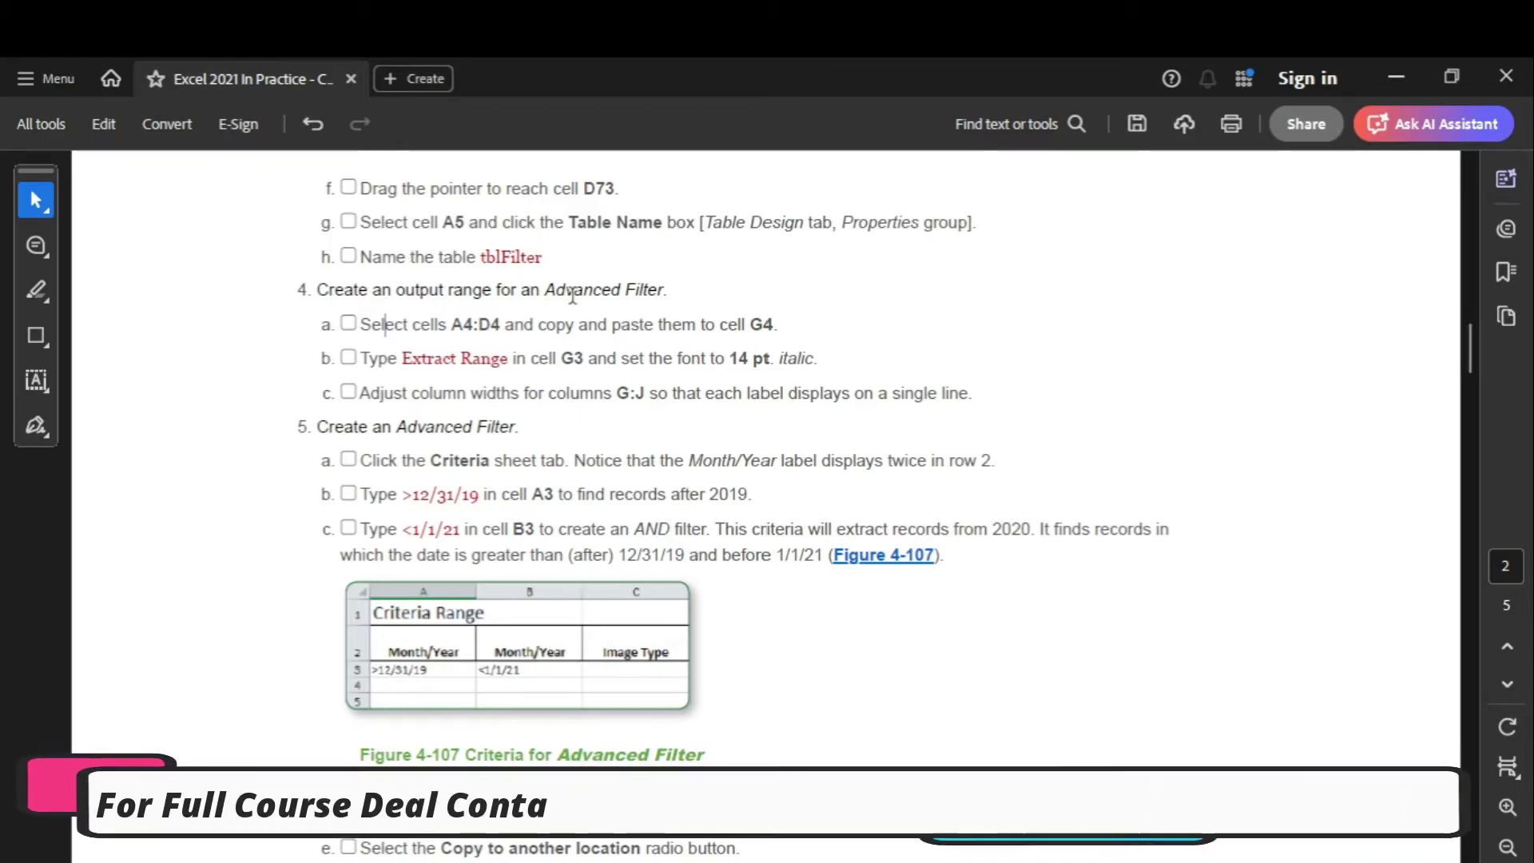
Copy the range reference "A4:D4" from step 4a, switch to the Excel workbook and copy cells A4:D4 on the Adv Filter sheet.
mouse_move(495, 325)
mouse_down()
mouse_move(472, 325)
mouse_move(497, 326)
mouse_up()
double_click(459, 326)
click(452, 324)
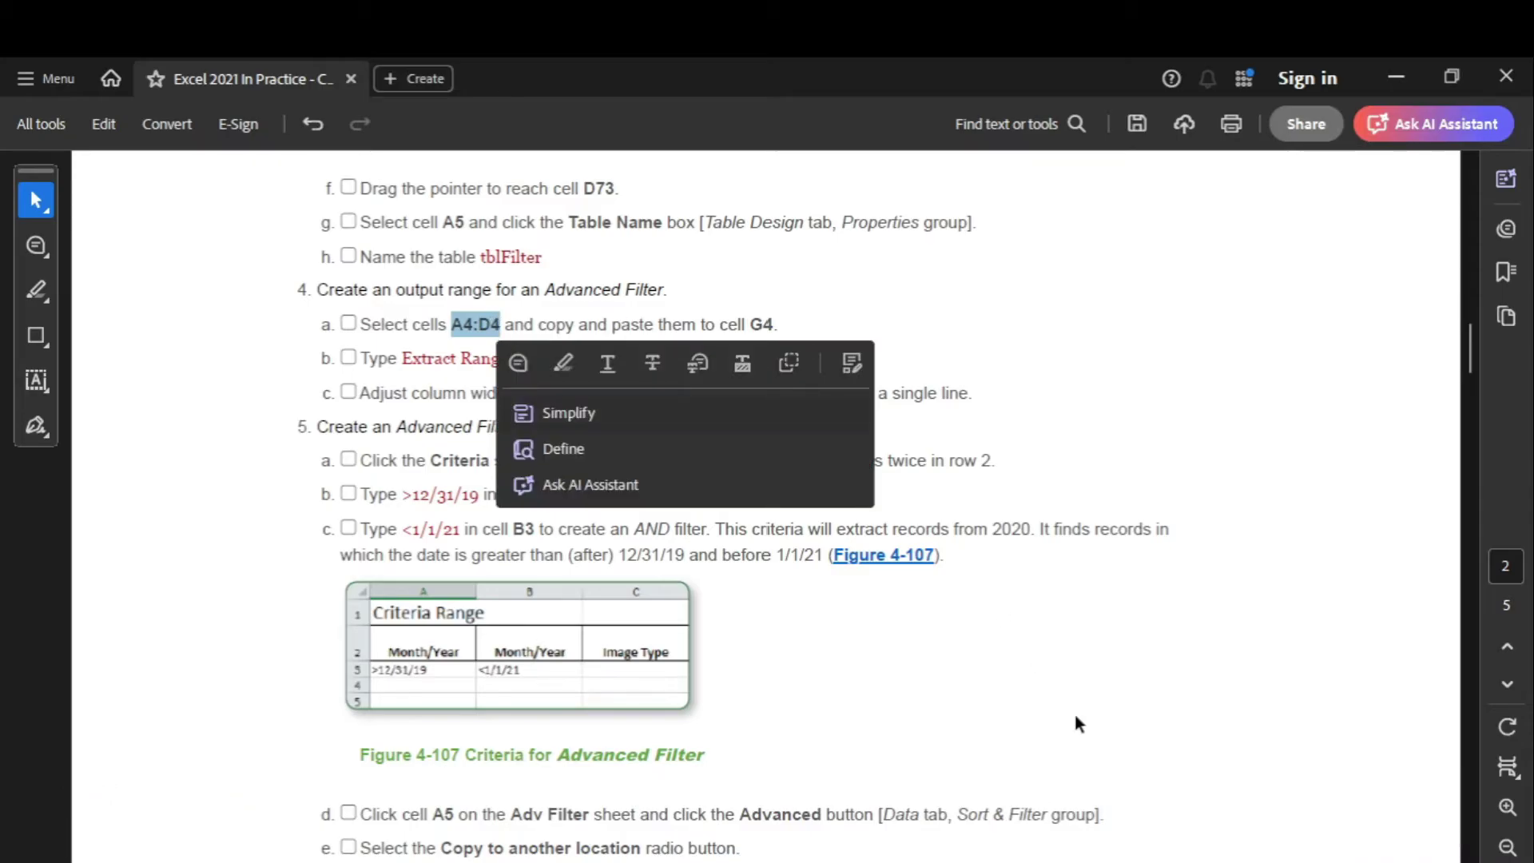
mouse_move(1147, 853)
click(1147, 799)
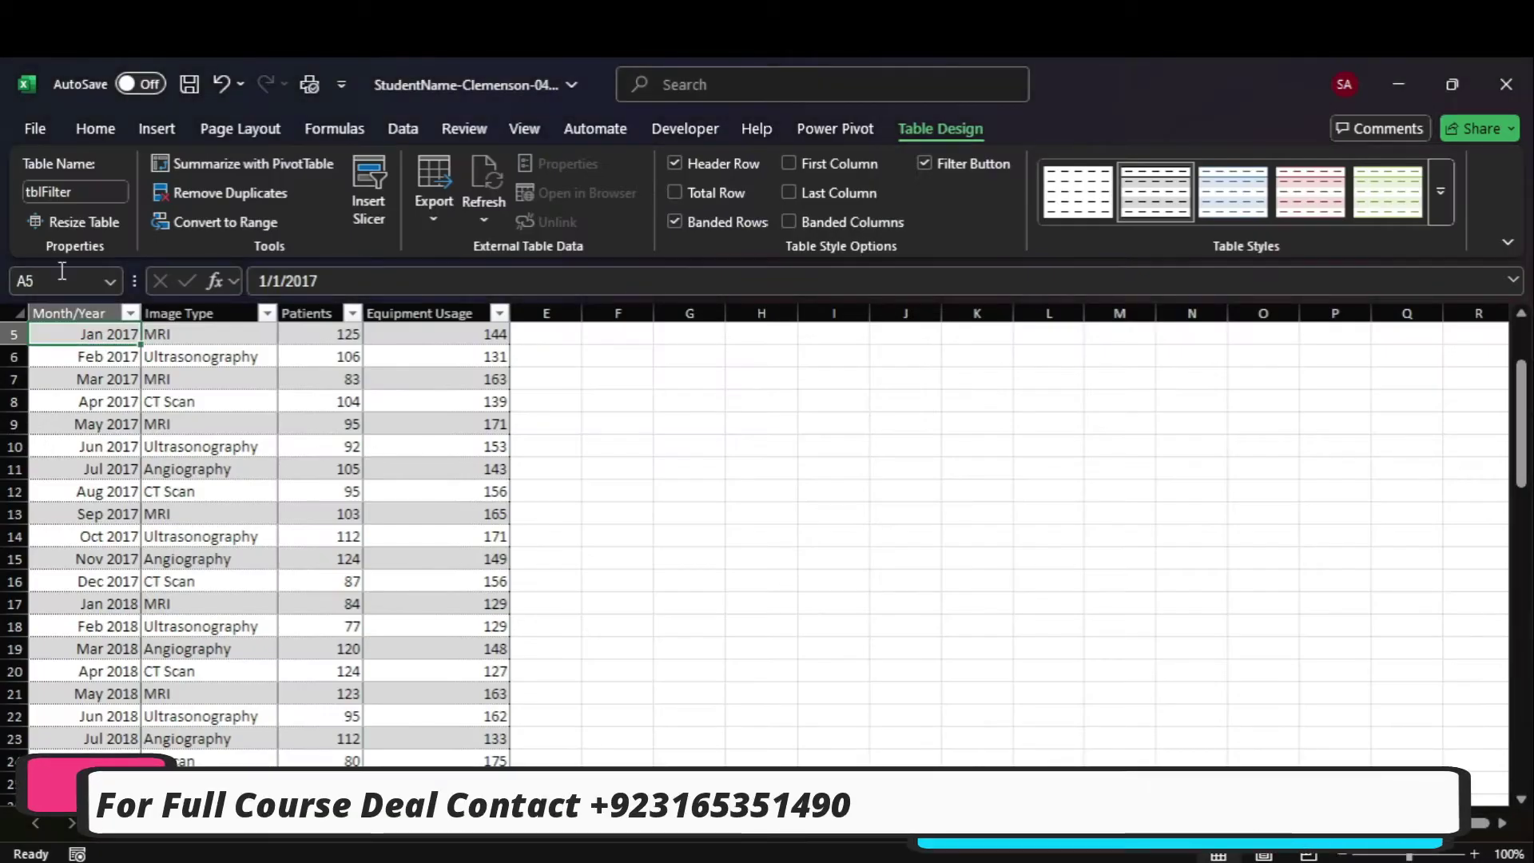
key(Return)
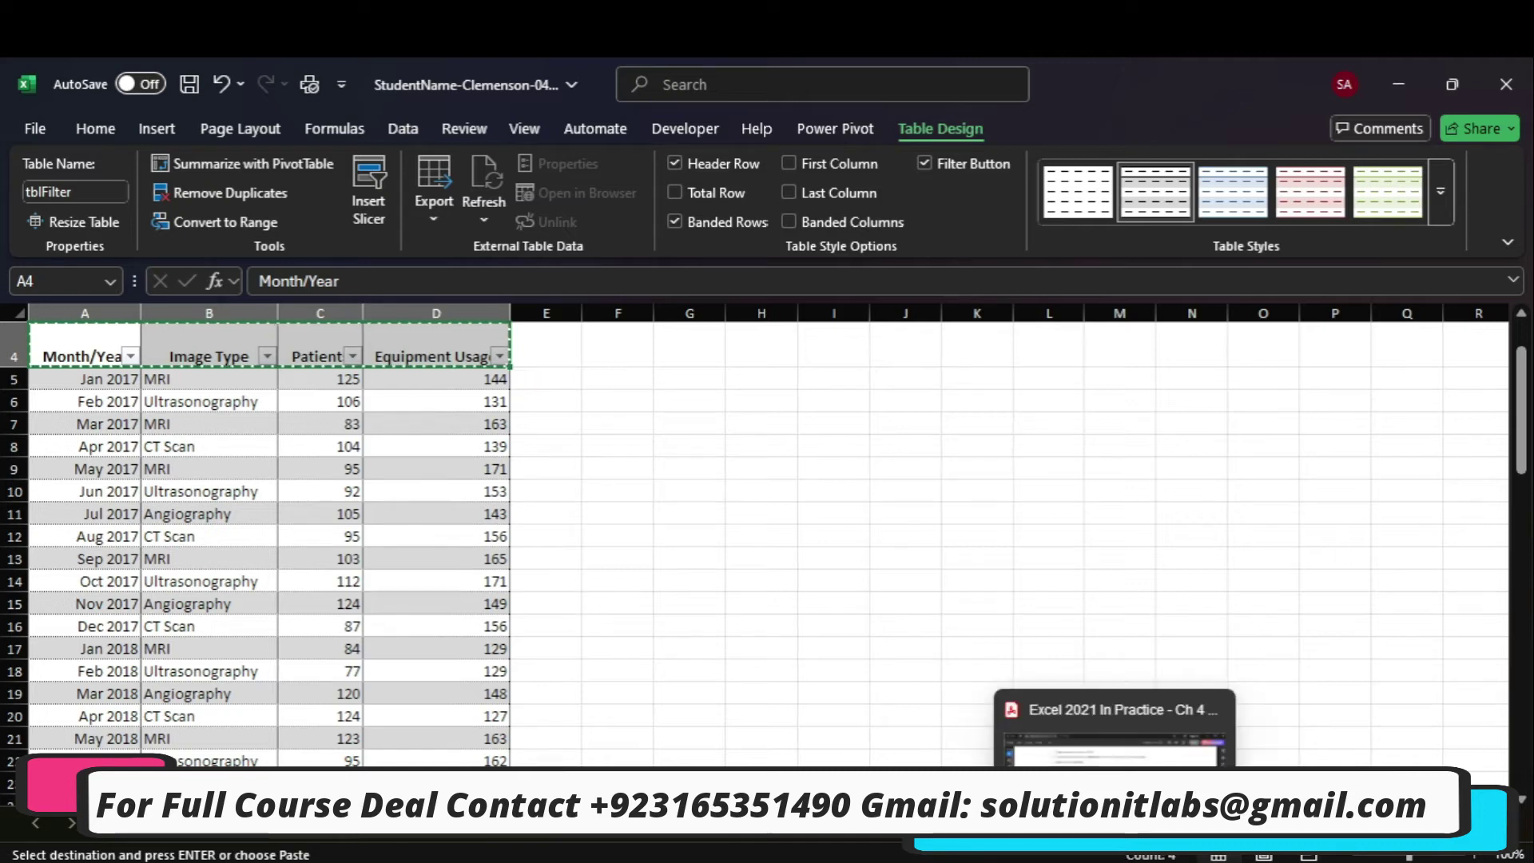
Check step 4a in the instructions PDF, return to Excel and paste the copied header labels into cell G4.
click(1114, 747)
key(alt+Tab)
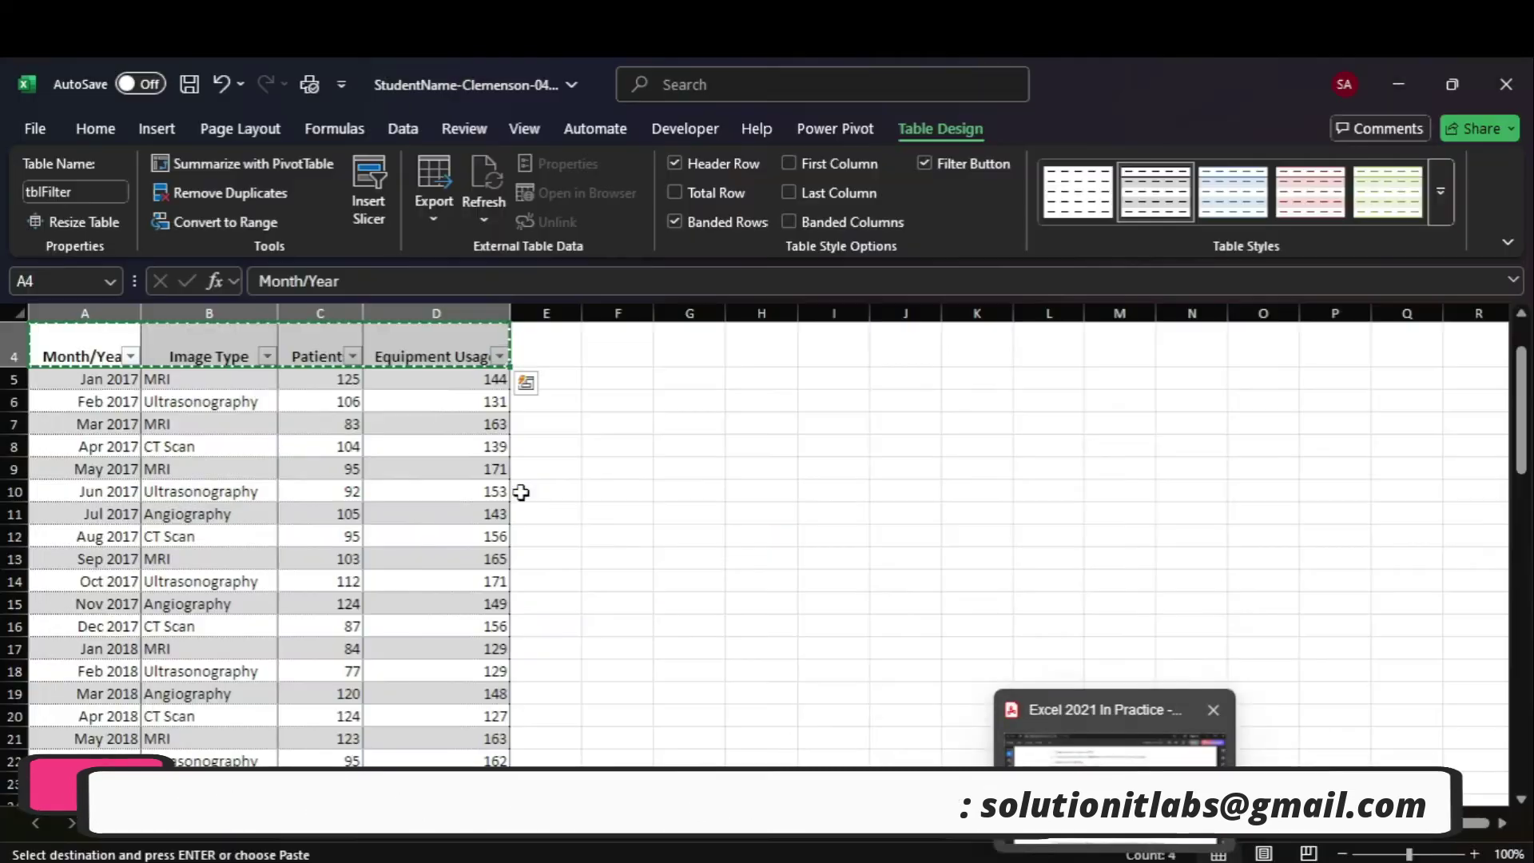
click(699, 358)
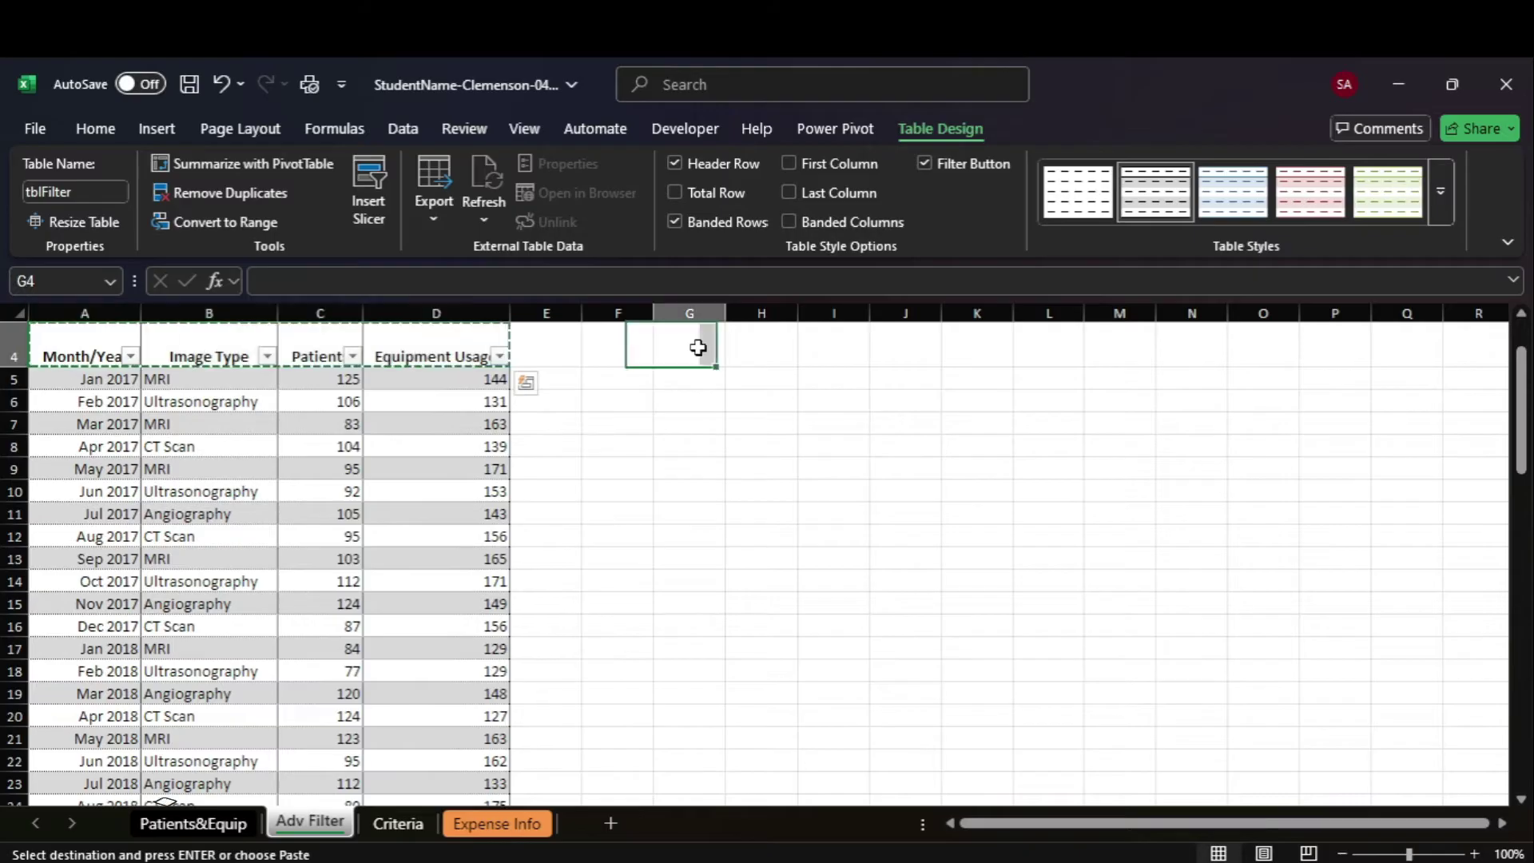
text(Month/Year	Image Type	Patients	Equipment Usage)
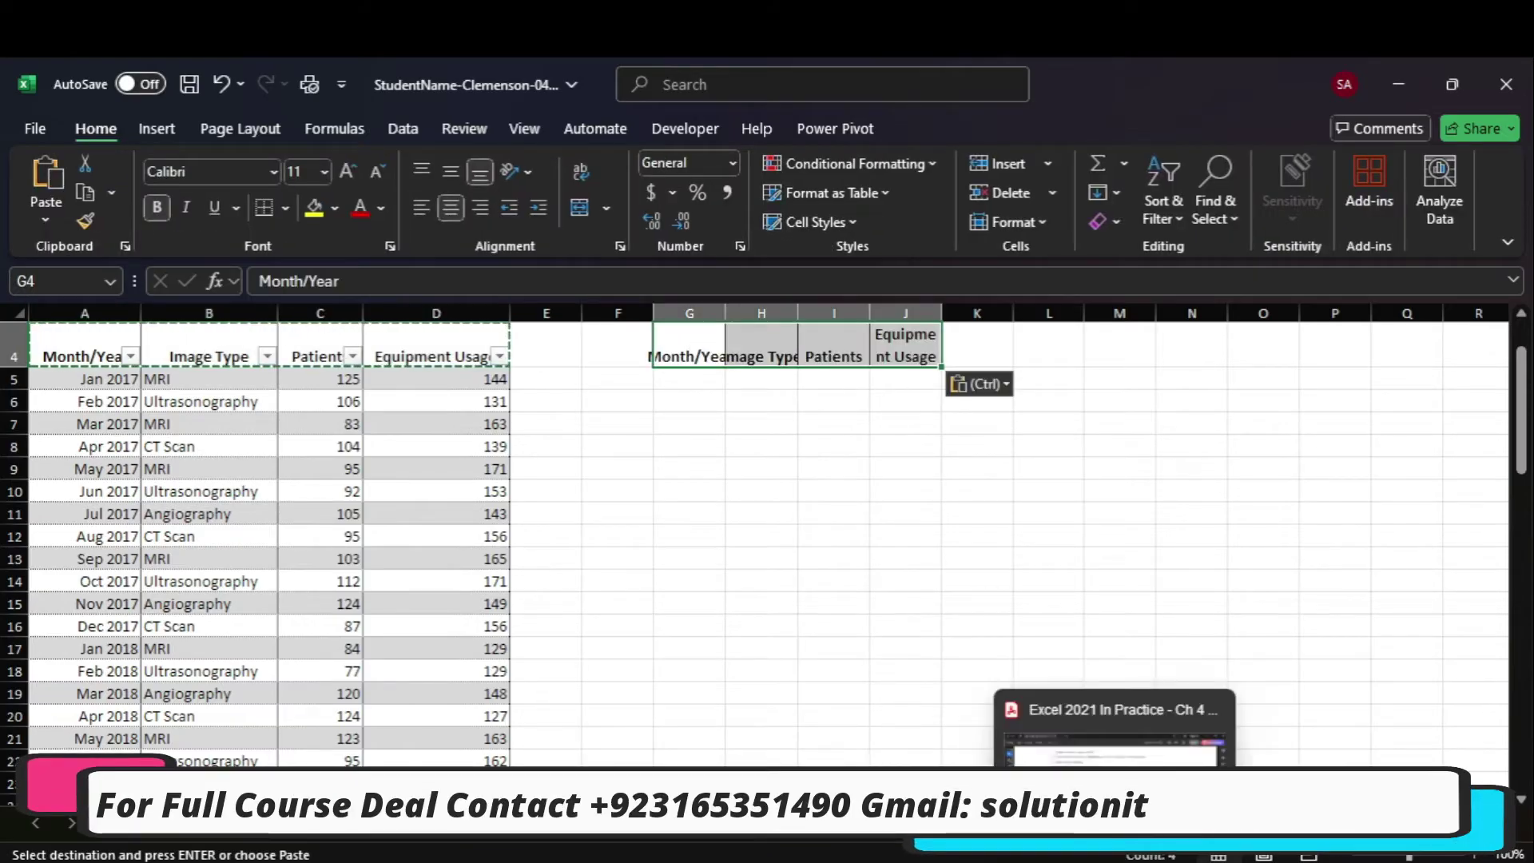
Copy "Extract Range" from step 4b in the instructions PDF and enter it in cell G3 of the Adv Filter sheet.
click(1114, 747)
click(377, 395)
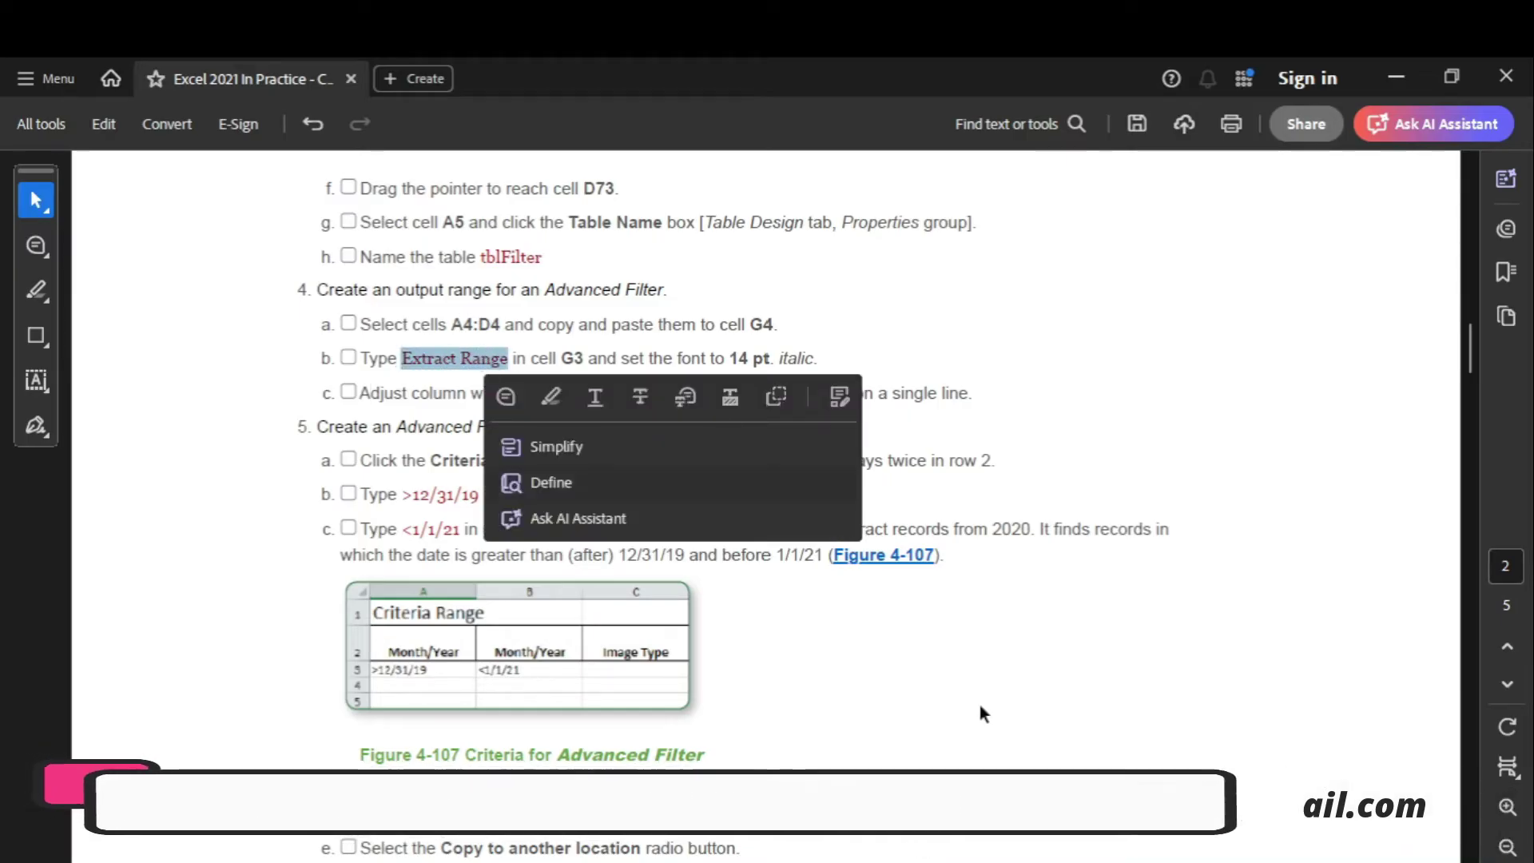
mouse_move(1111, 847)
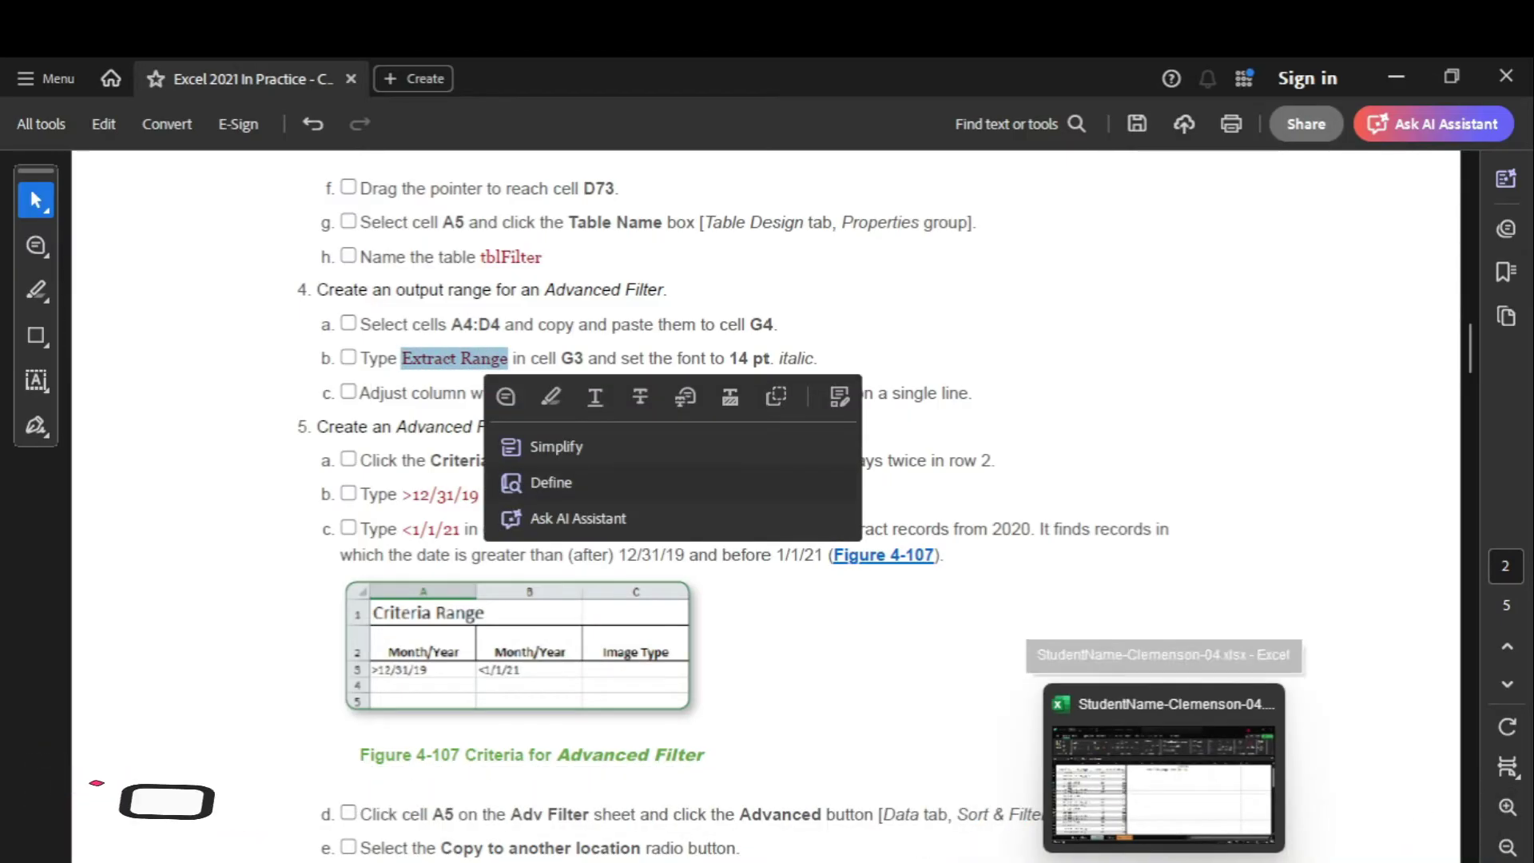
click(1138, 840)
drag(1520, 428, 1517, 351)
click(682, 392)
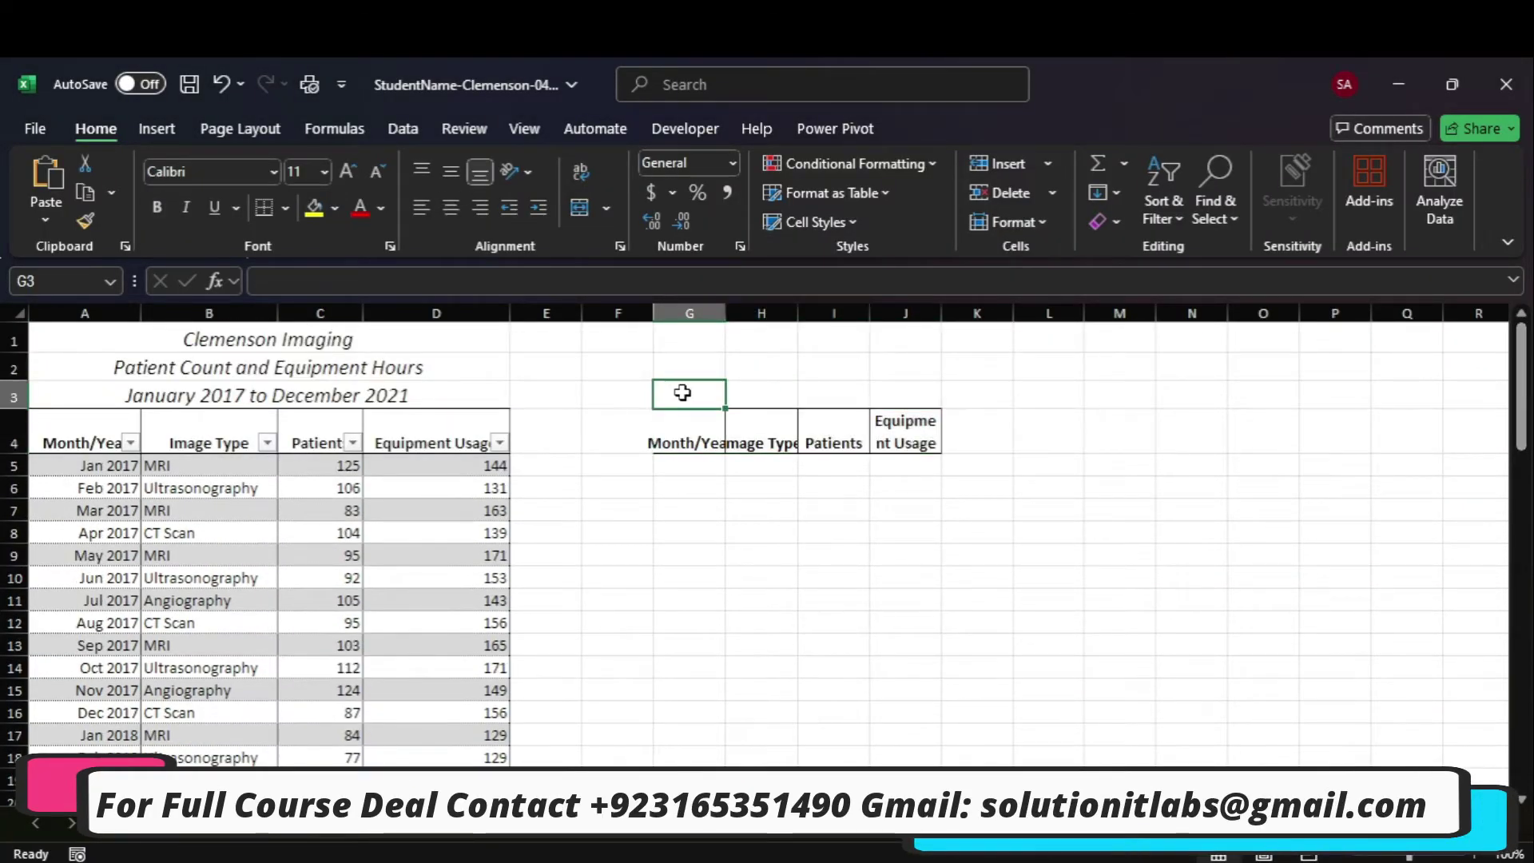
text(Extract Range)
key(Tab)
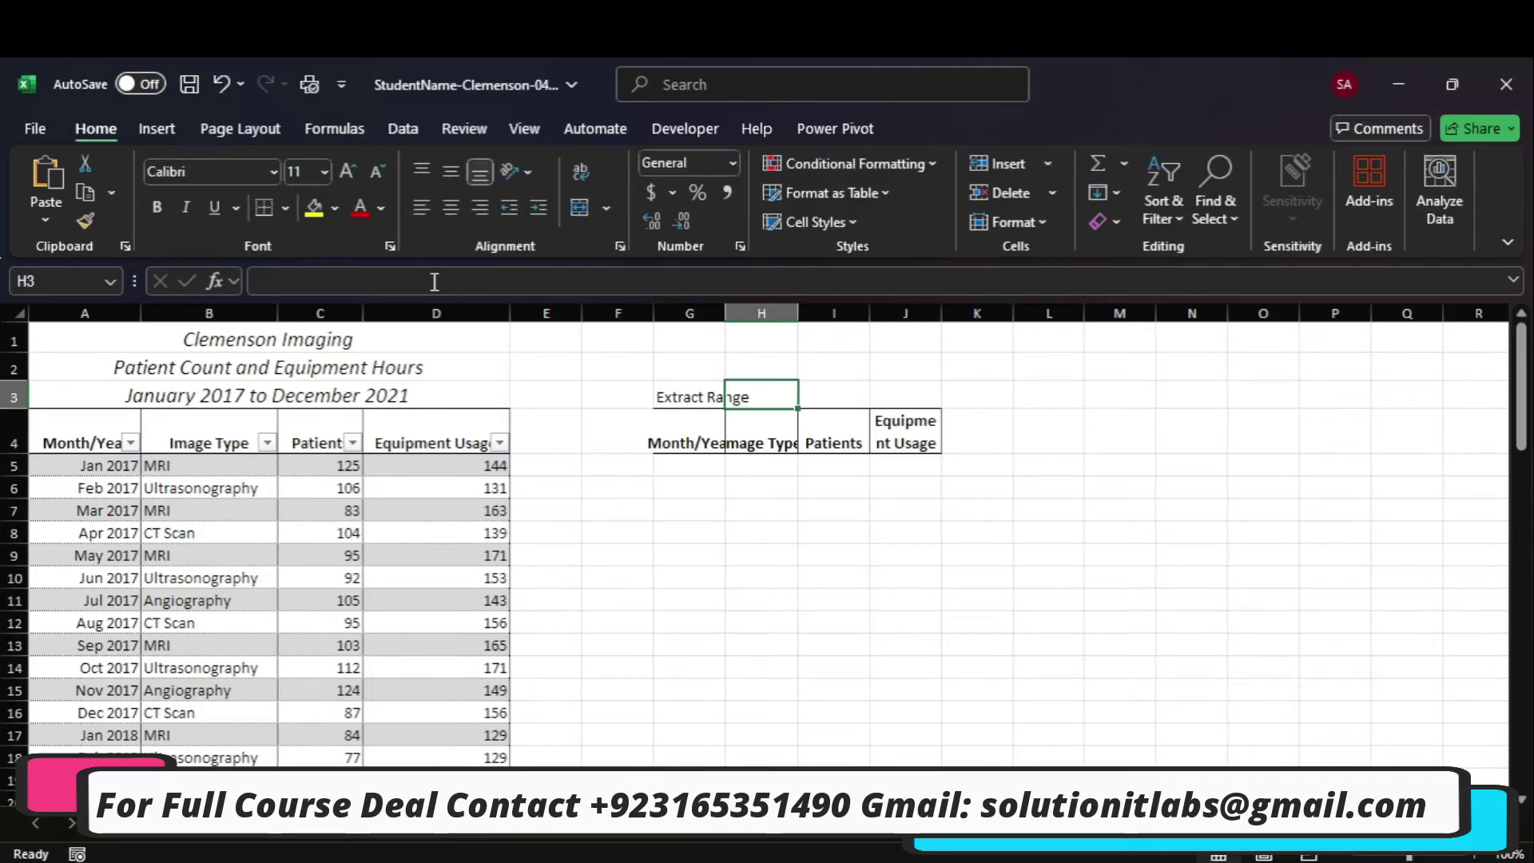
Check the font settings in step 4b of the instructions PDF, return to Excel and format cell G3 as 14 pt italic.
mouse_move(1115, 848)
click(1116, 759)
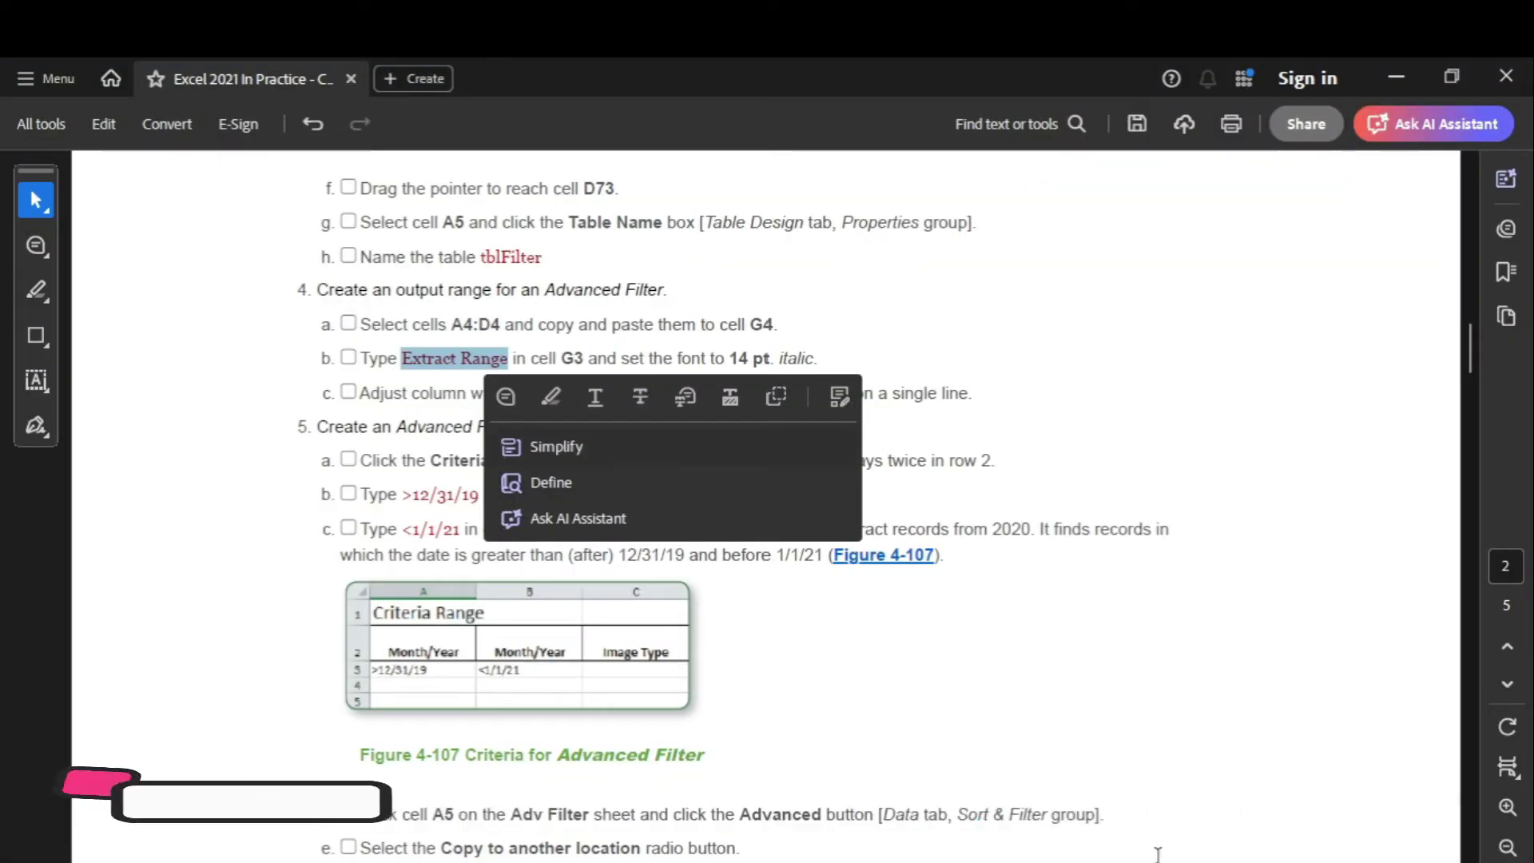
mouse_move(1158, 849)
click(1164, 719)
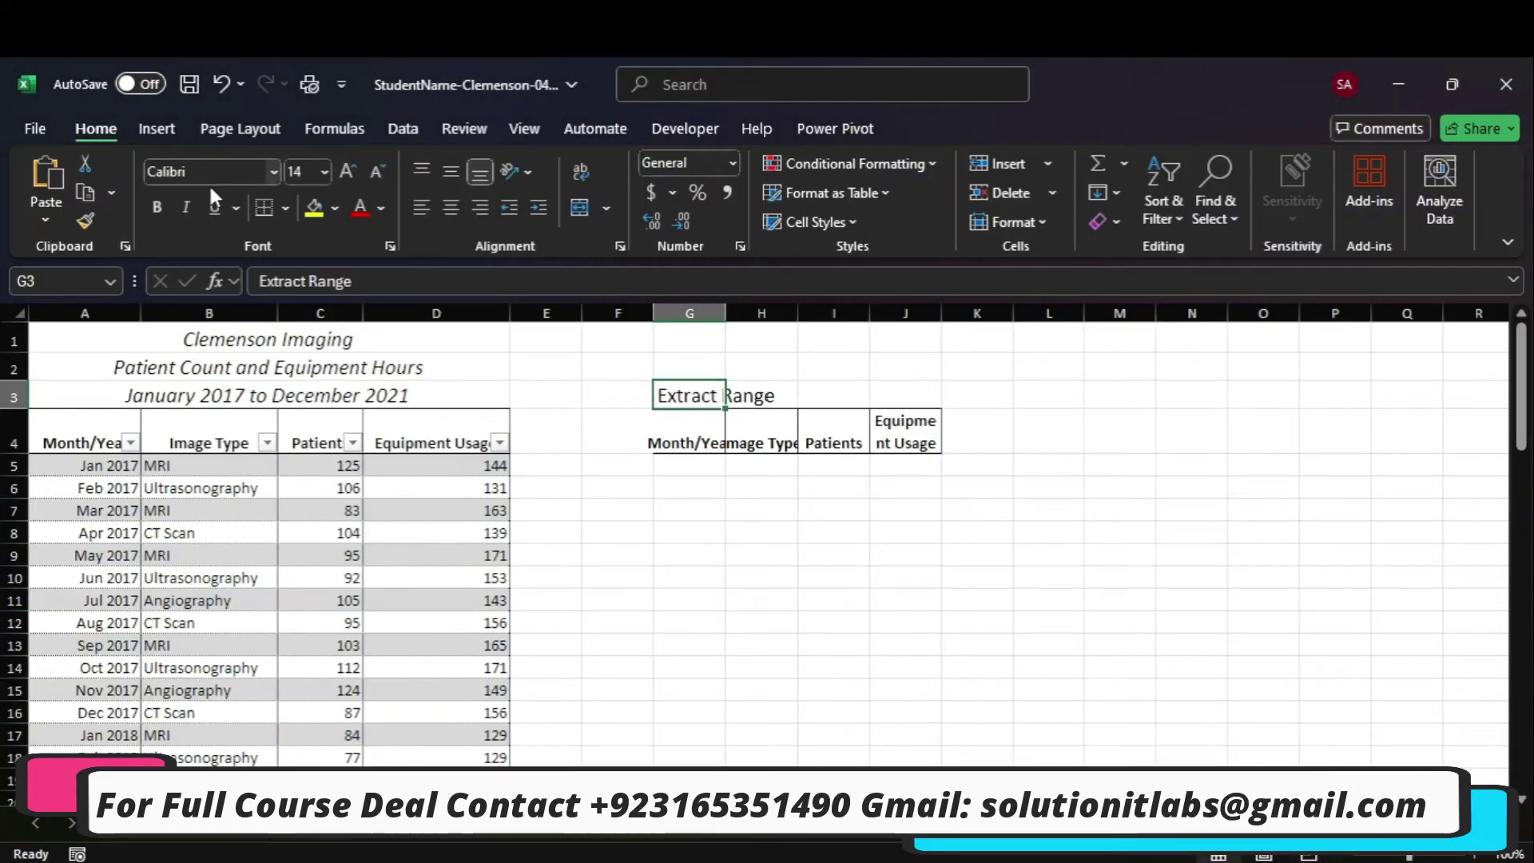
click(187, 207)
Check step 4c in the instructions PDF, return to Excel and autofit the widths of columns G:J.
mouse_move(1118, 849)
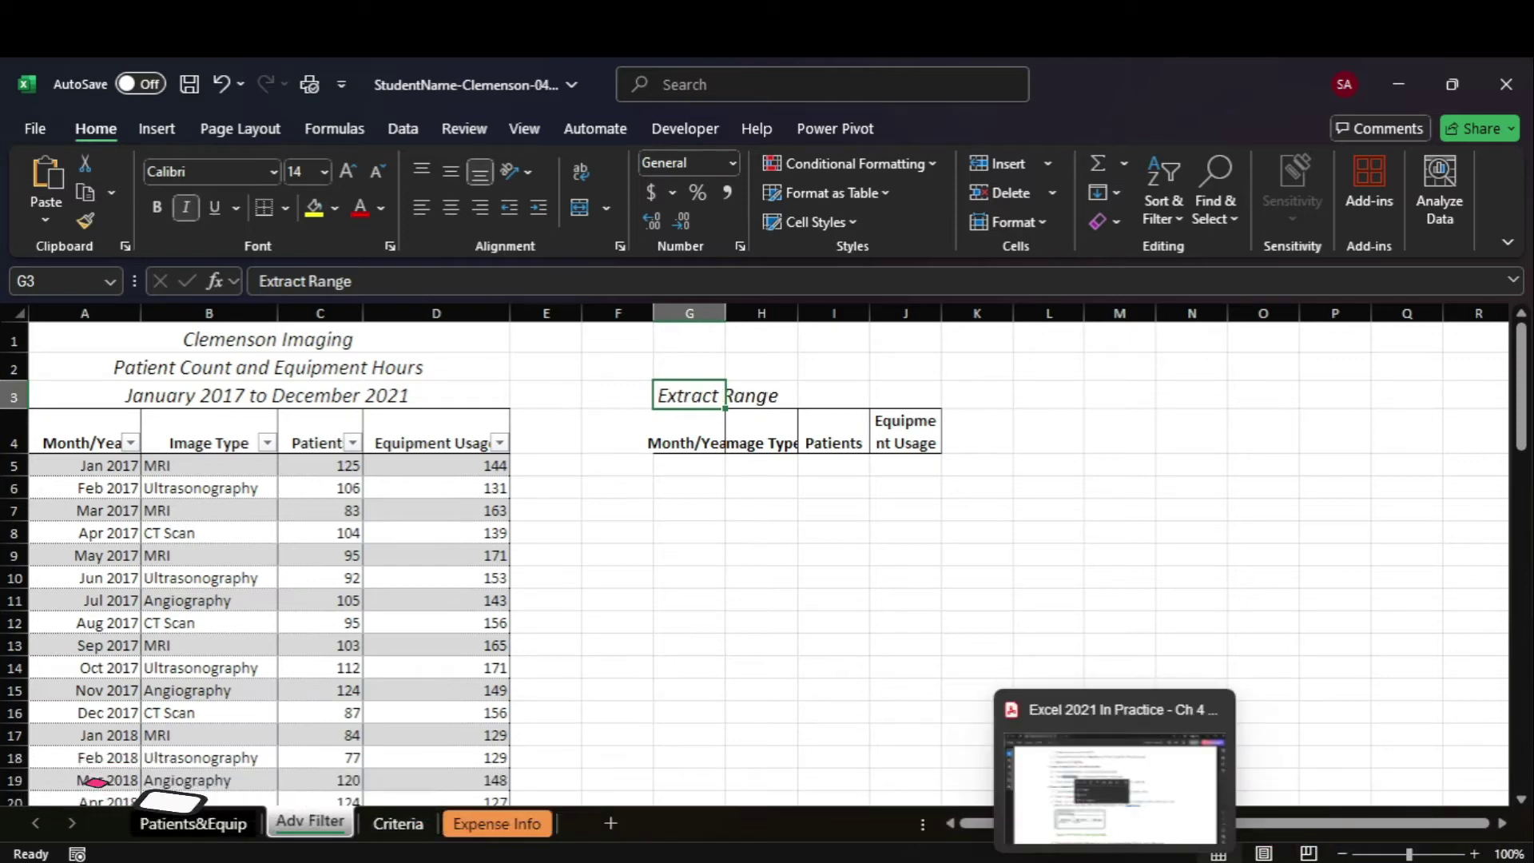
click(1123, 814)
click(441, 462)
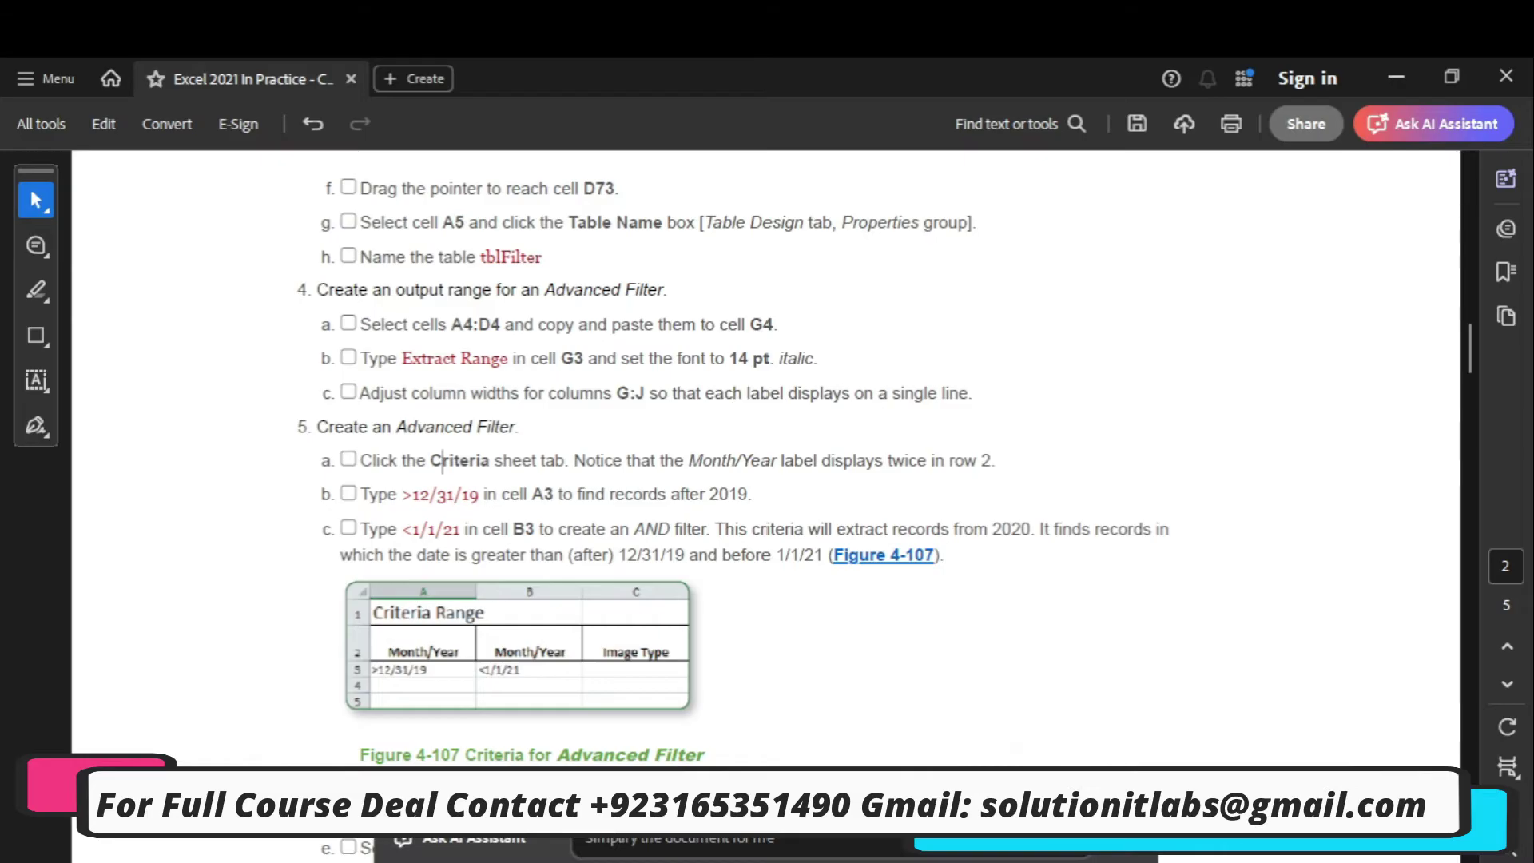
mouse_move(1119, 849)
click(1162, 727)
drag(689, 313, 876, 342)
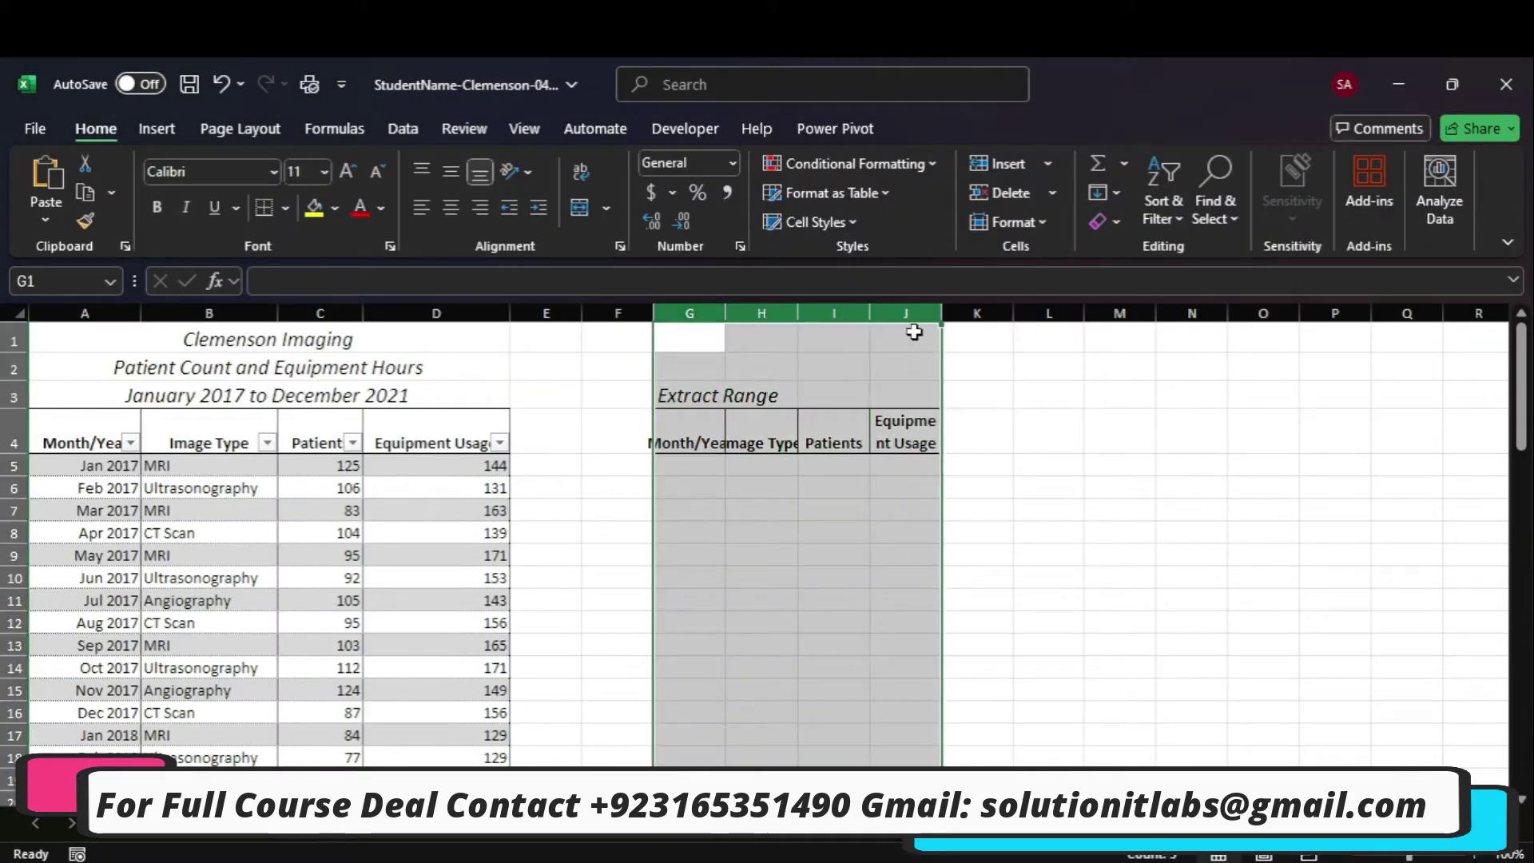
double_click(941, 313)
Read step 5a in the instructions PDF, return to Excel, display the Criteria sheet and compare its row 2 labels with the instructions.
mouse_move(1162, 859)
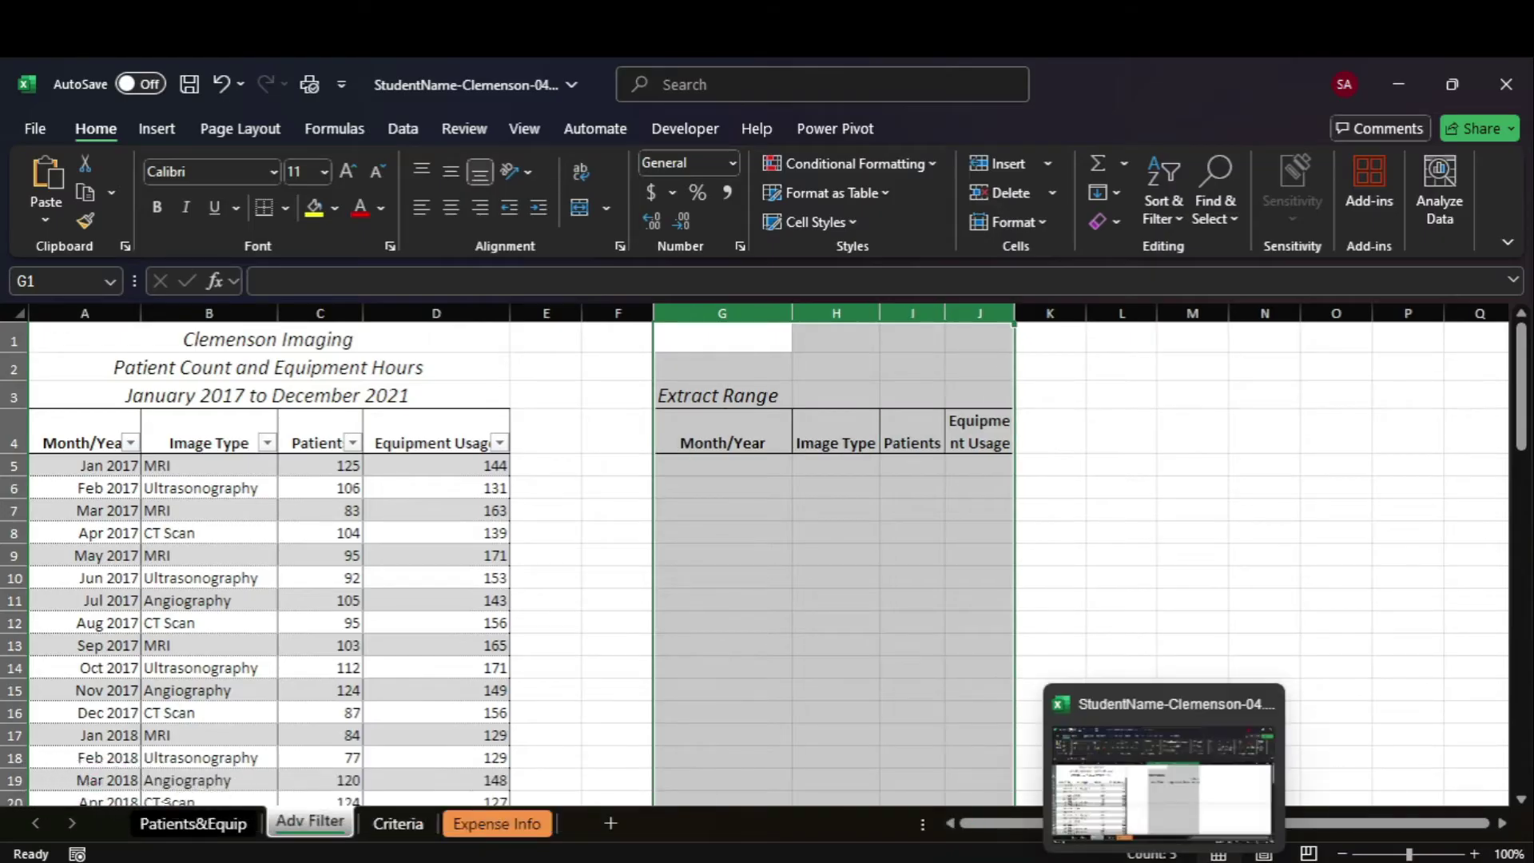
mouse_move(1114, 859)
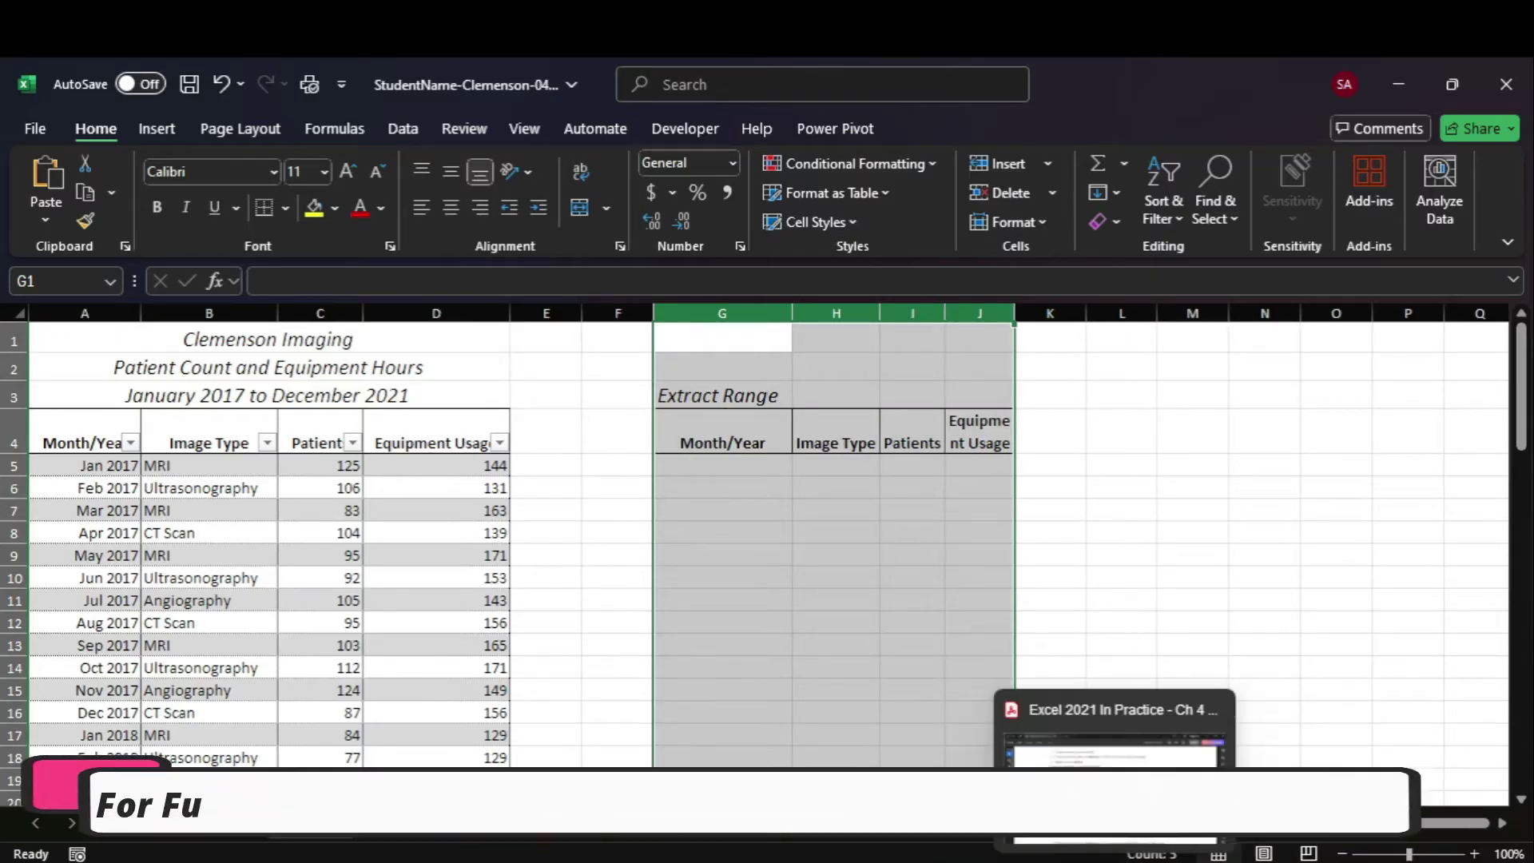
click(1114, 735)
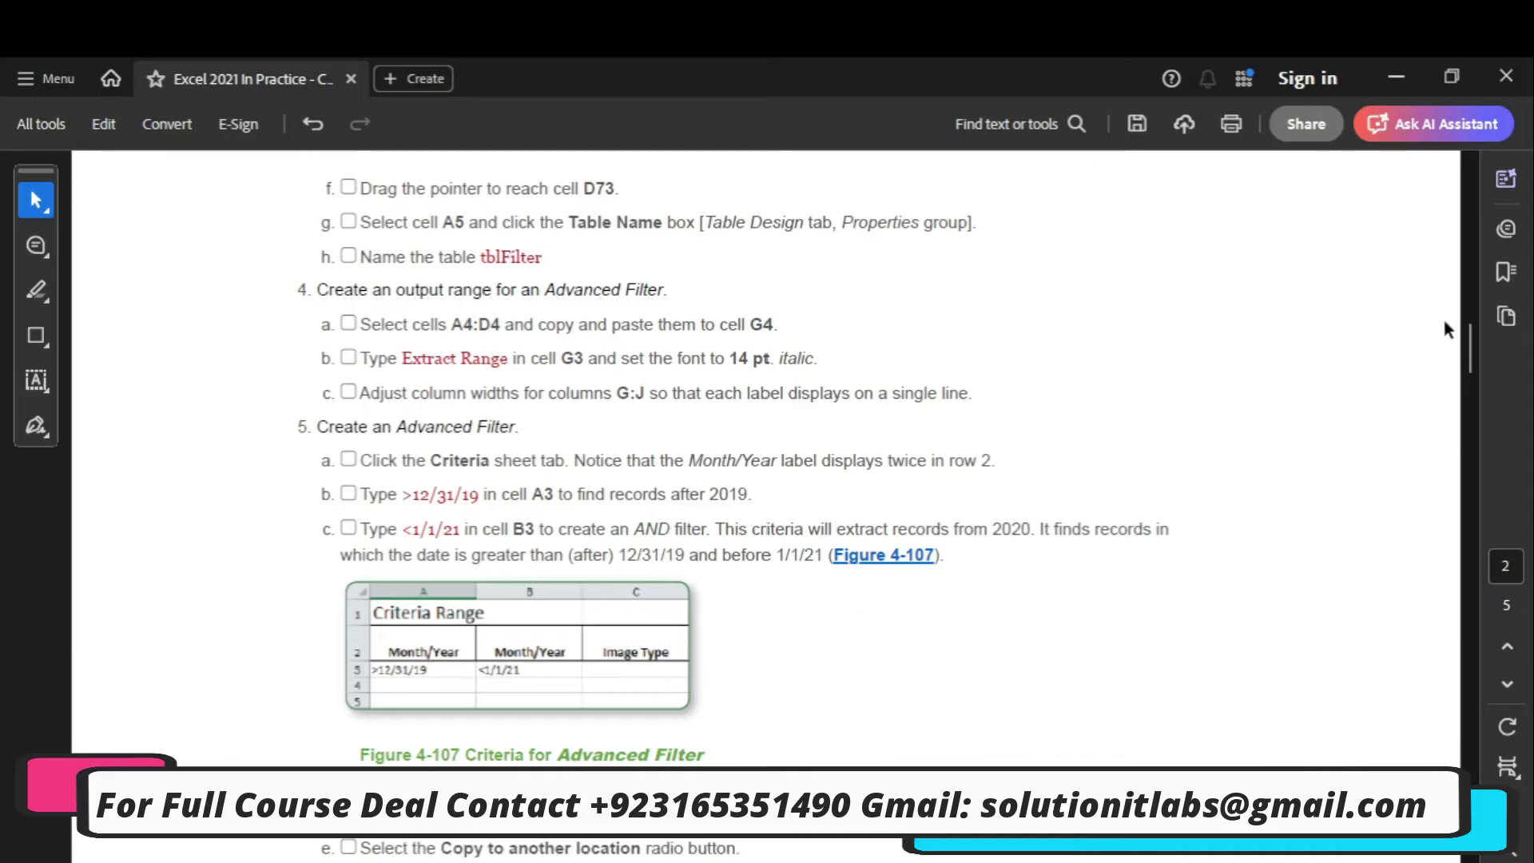
drag(1468, 348, 1383, 352)
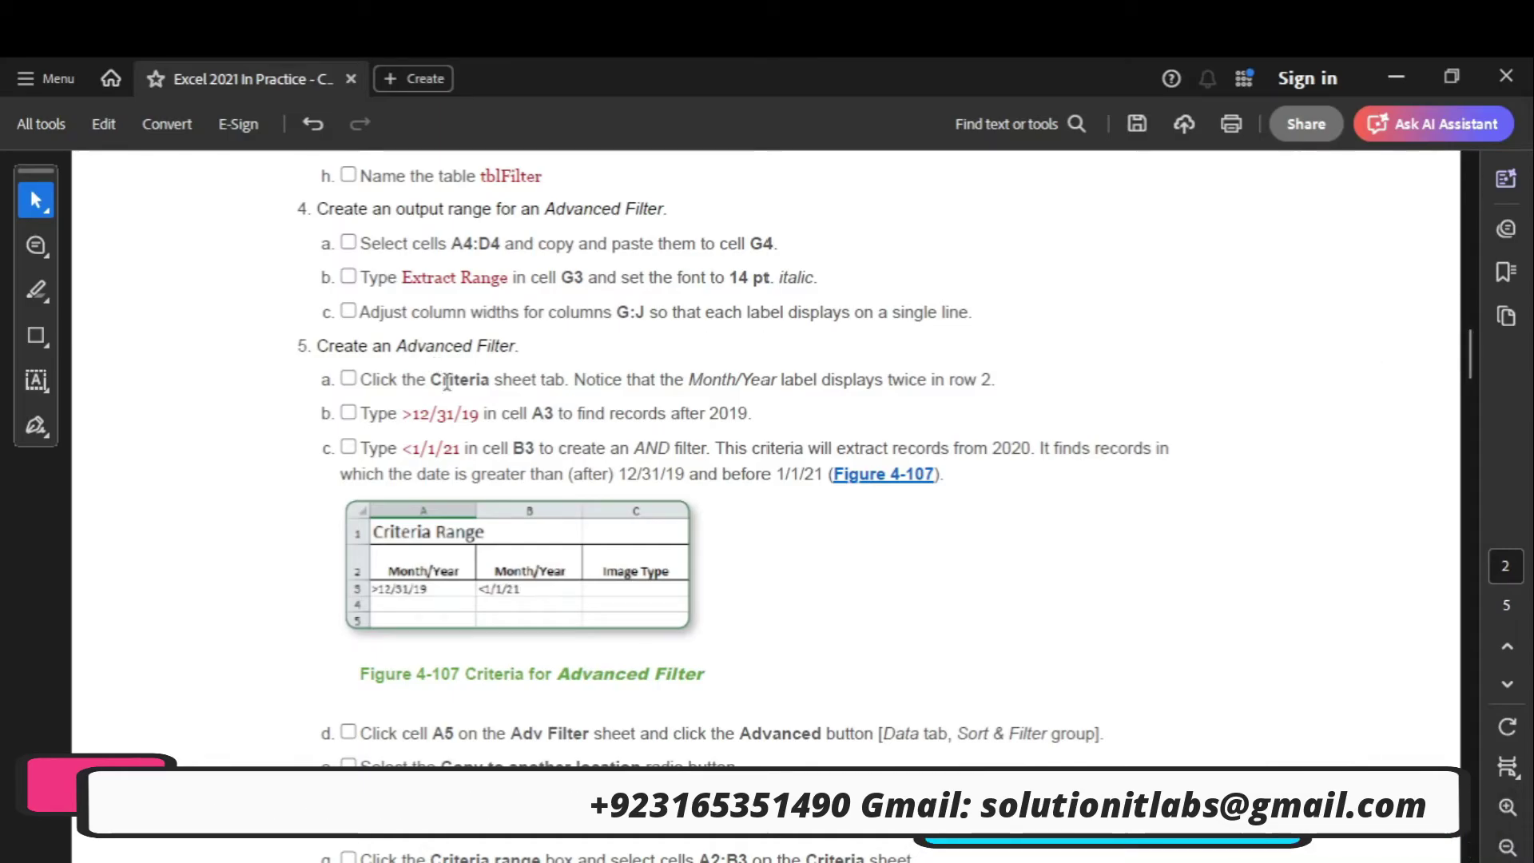
mouse_move(1111, 853)
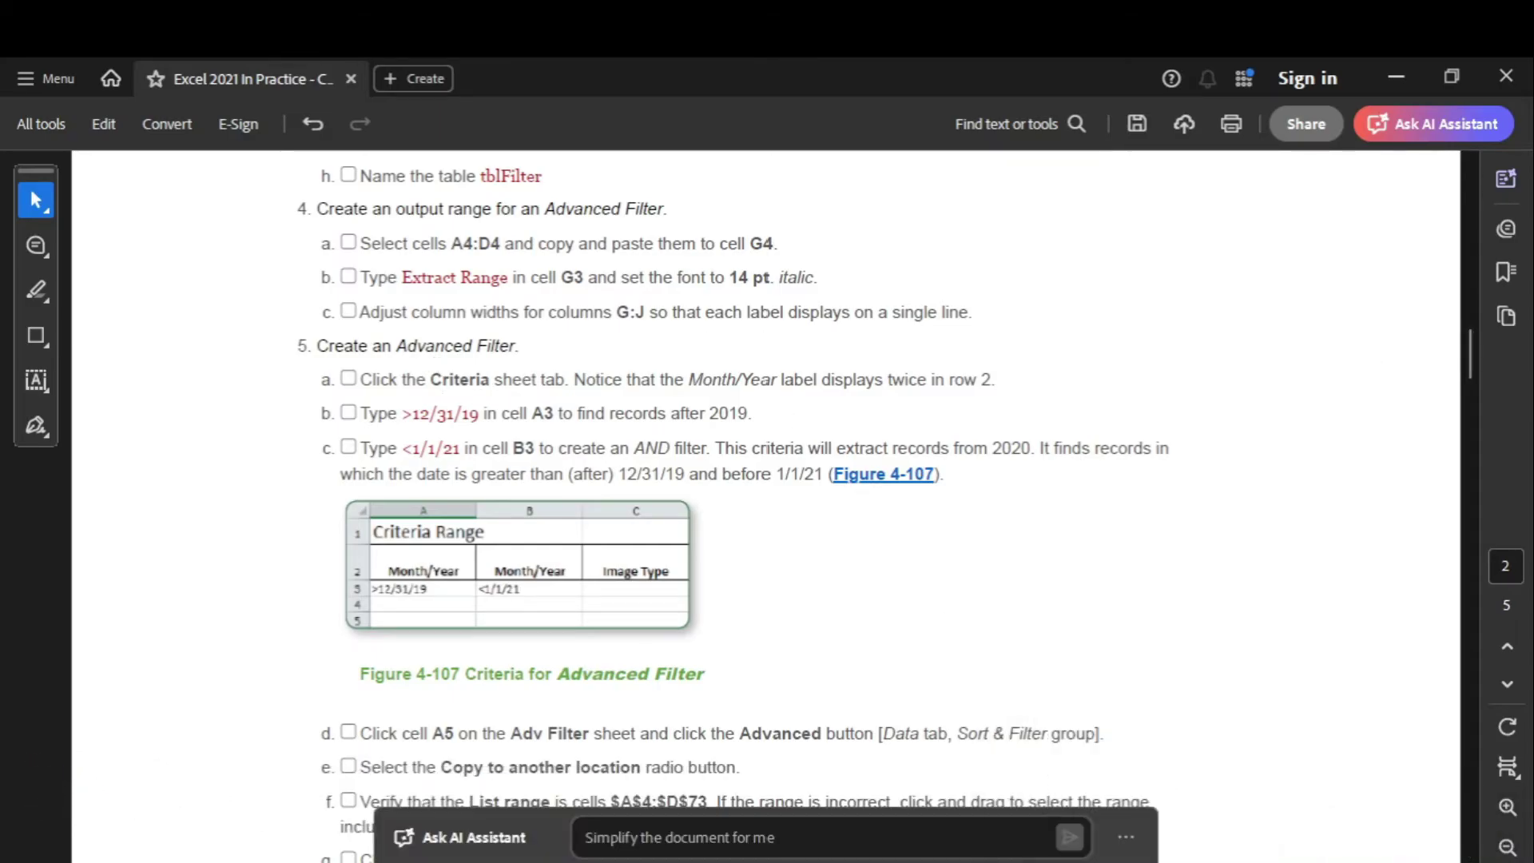
click(1166, 814)
key(ctrl+Page_Down)
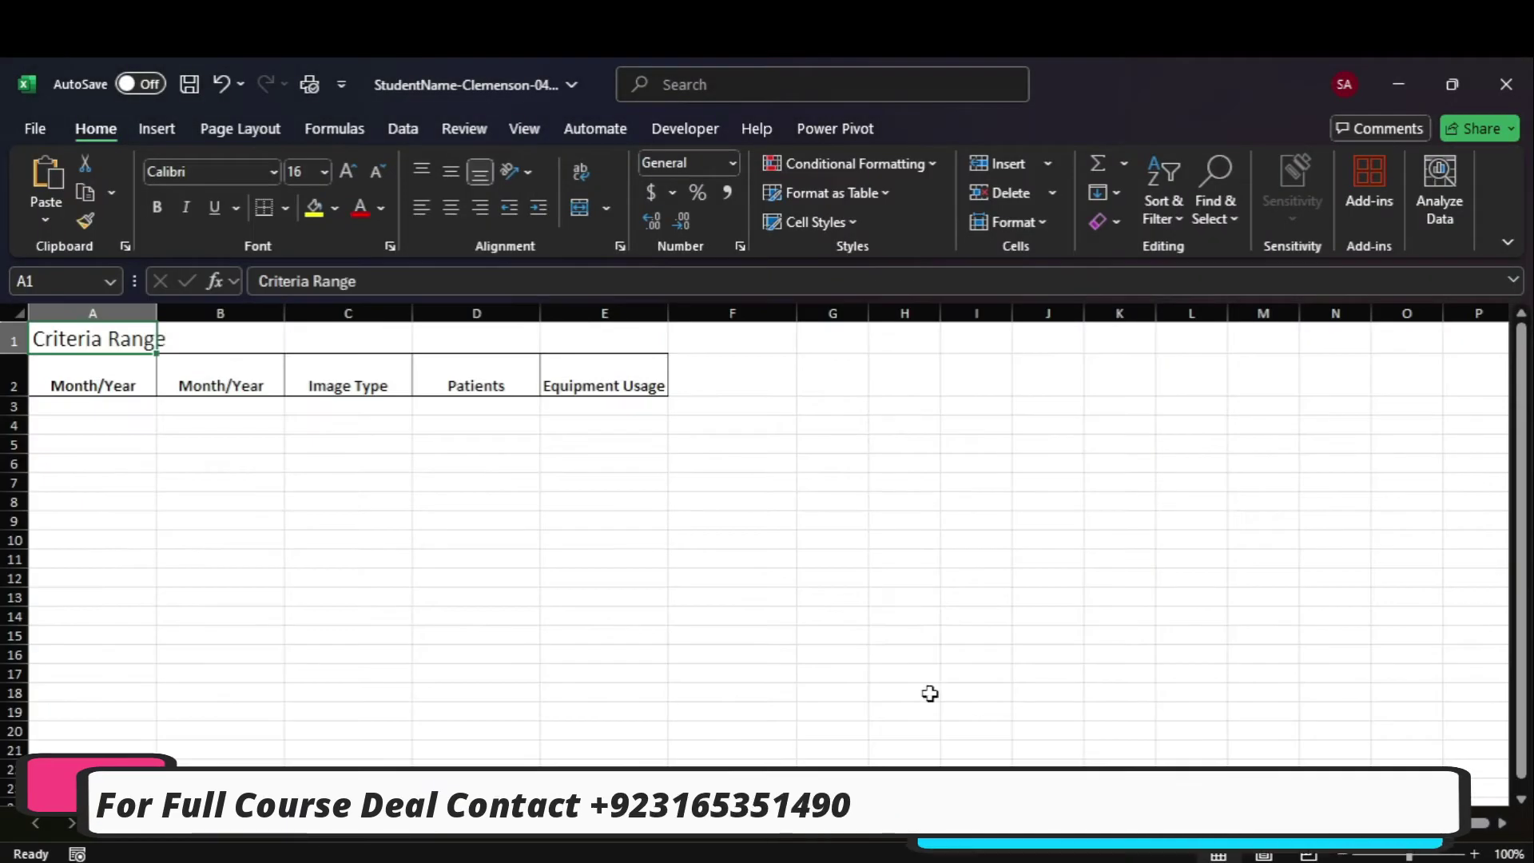
mouse_move(1110, 853)
click(1110, 715)
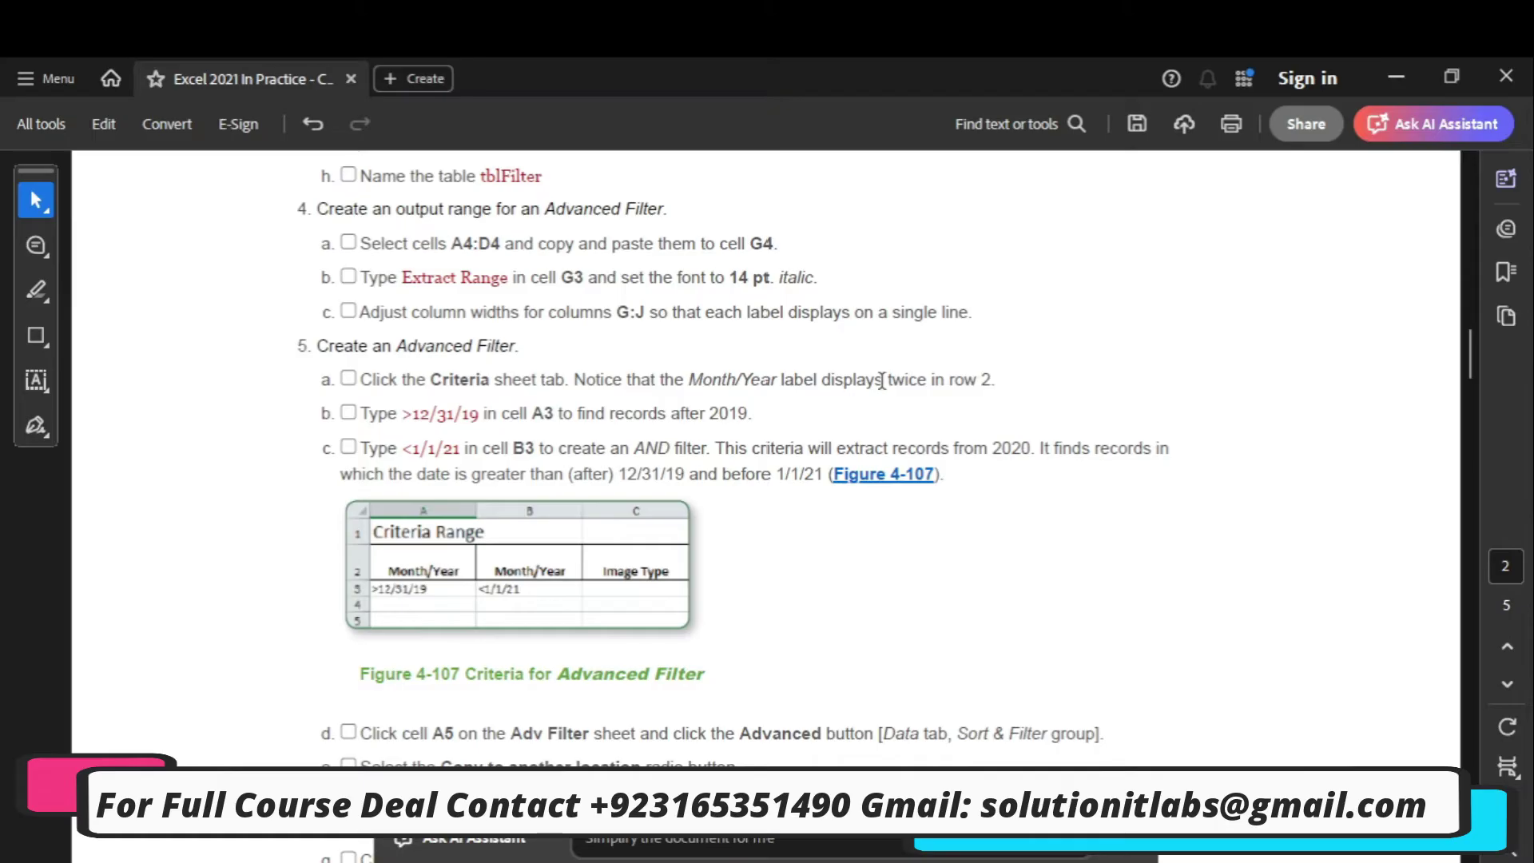
click(1134, 843)
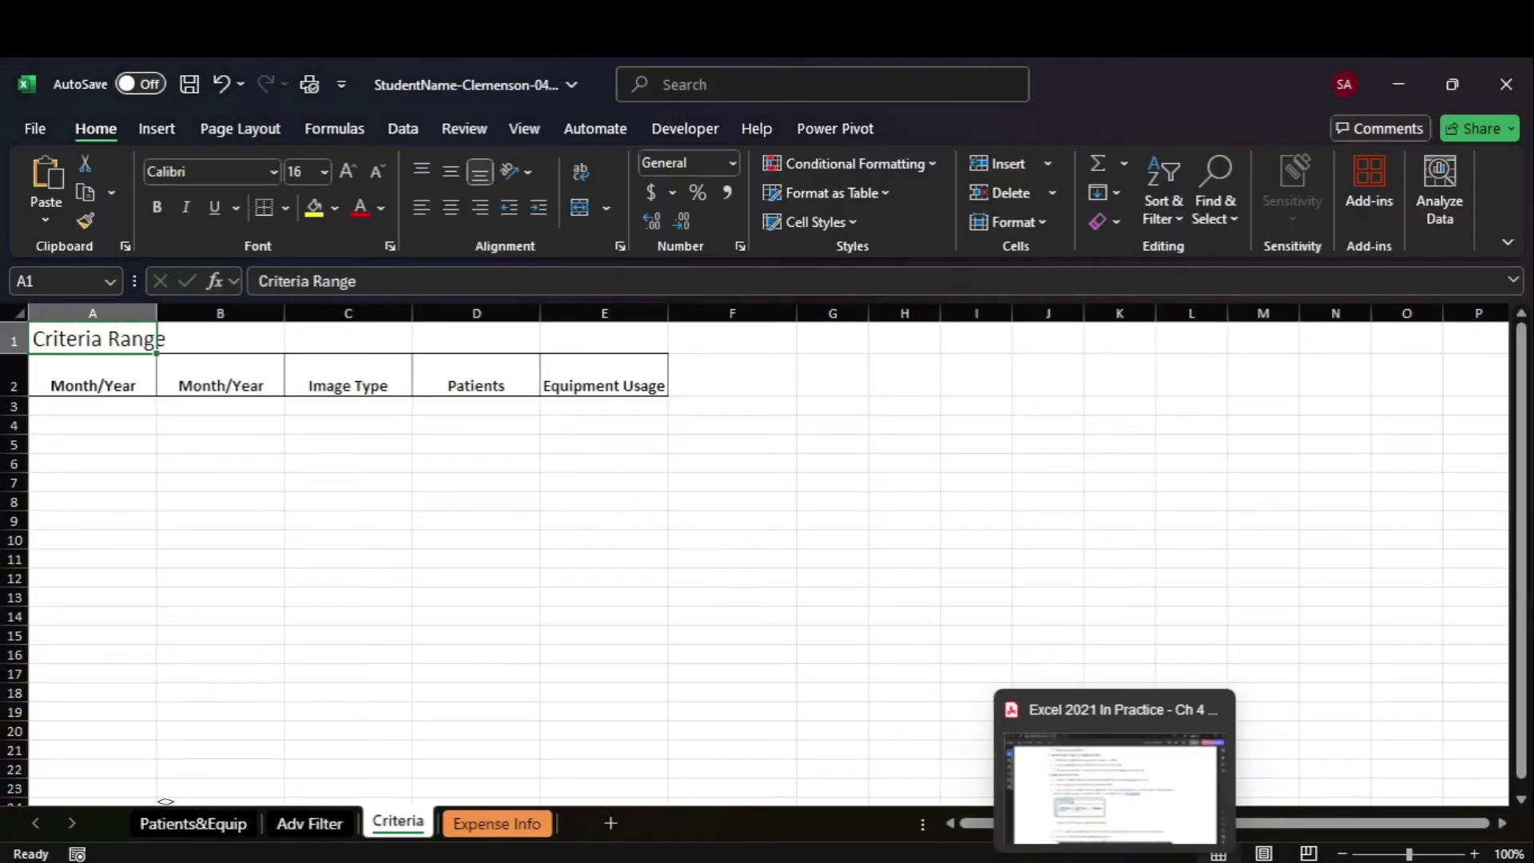
Copy the criterion ">12/31/19" from step 5b in the instructions PDF and enter it in cell A3 of the Criteria sheet.
click(1114, 791)
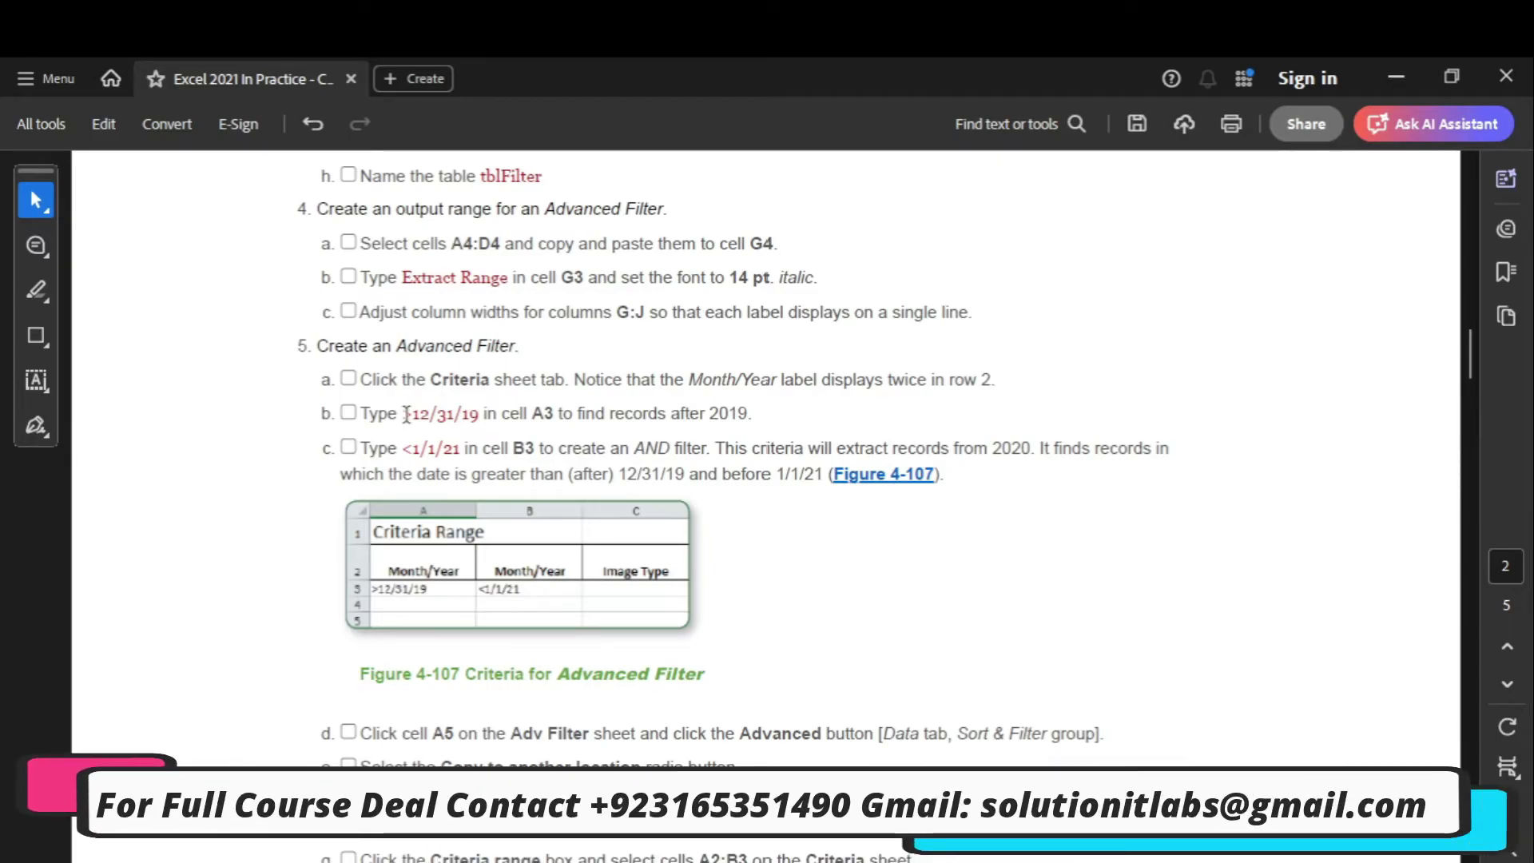
drag(474, 421, 480, 421)
key(ctrl+c)
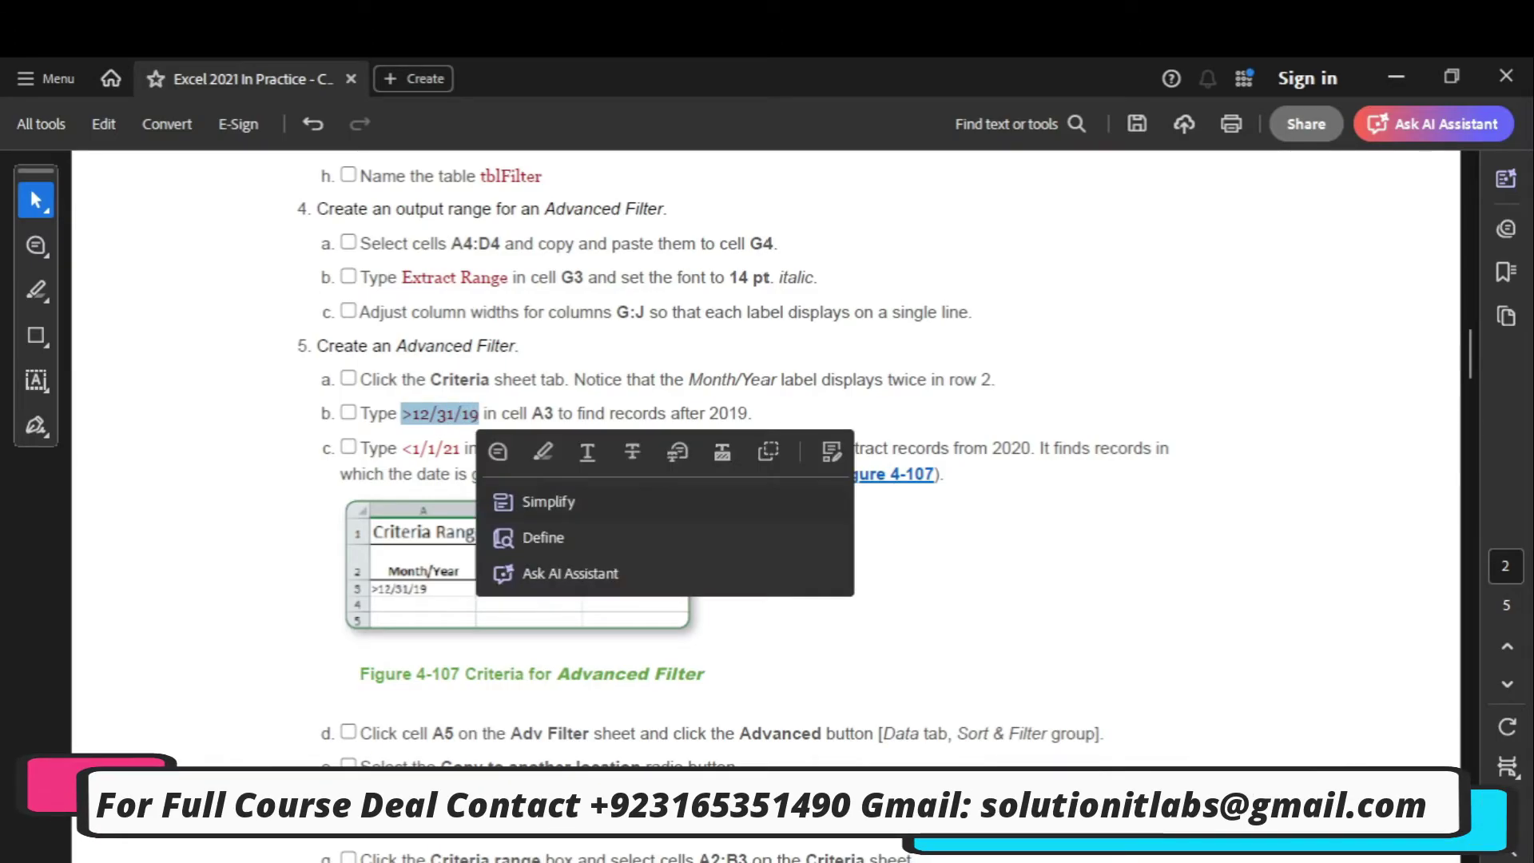
click(1134, 723)
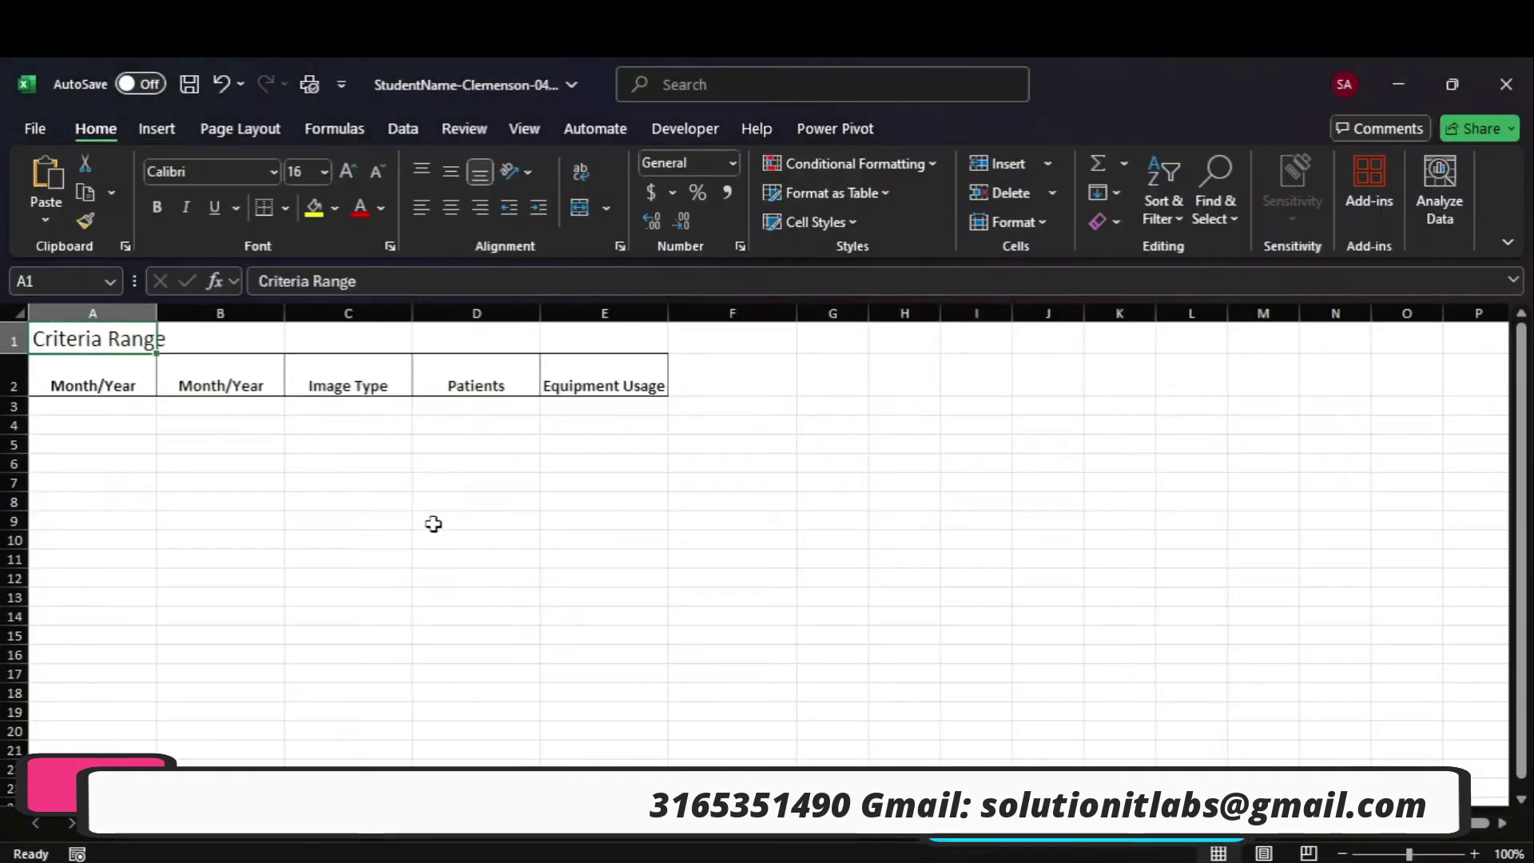
click(64, 411)
key(ctrl+v)
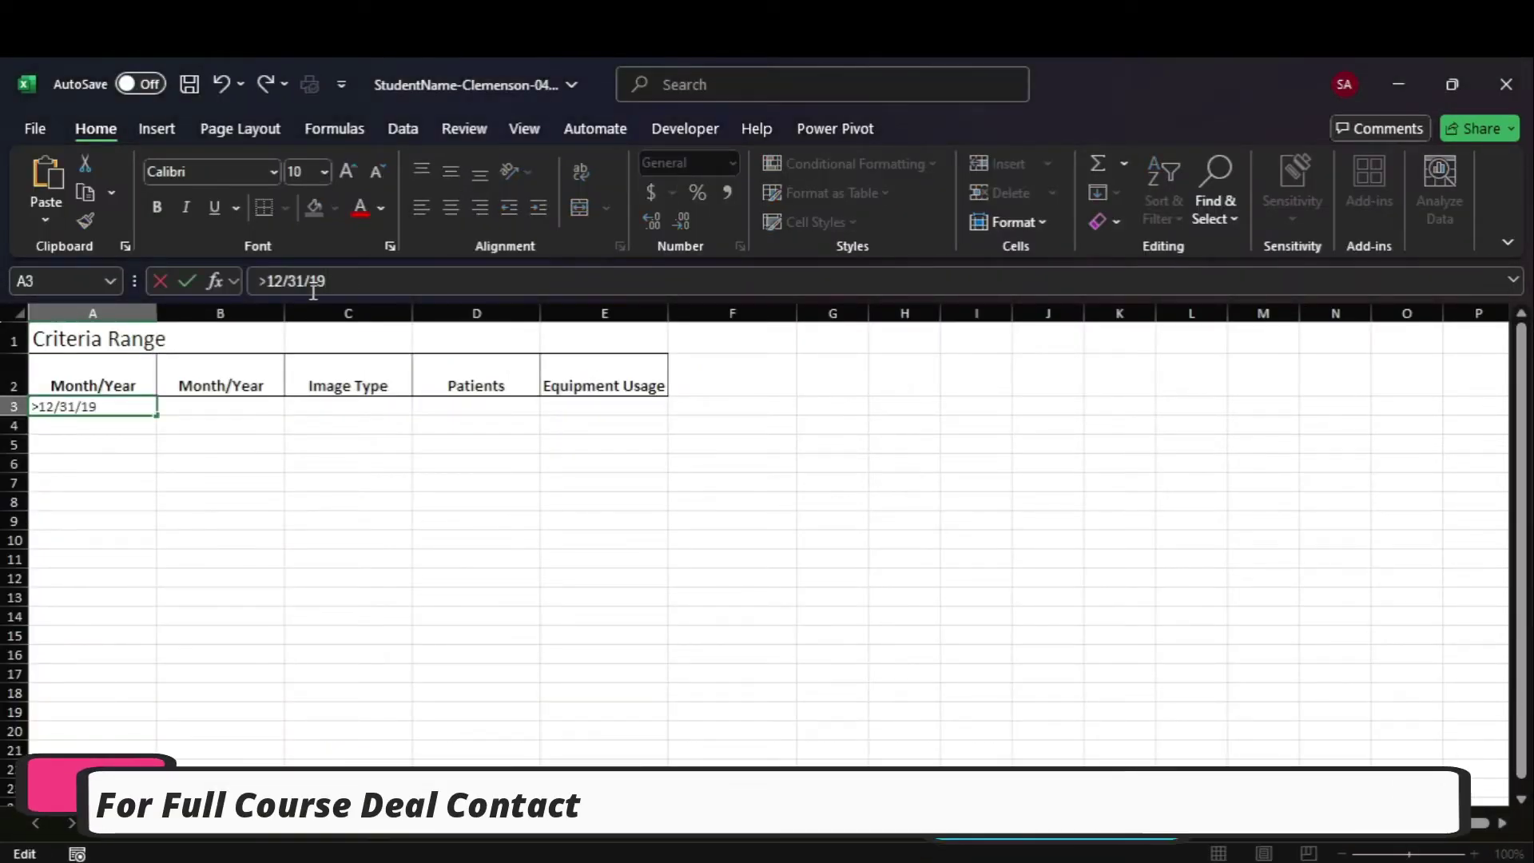
key(Tab)
Copy the criterion "<1/1/21" from step 5c in the instructions PDF and enter it in cell B3 of the Criteria sheet.
click(1118, 718)
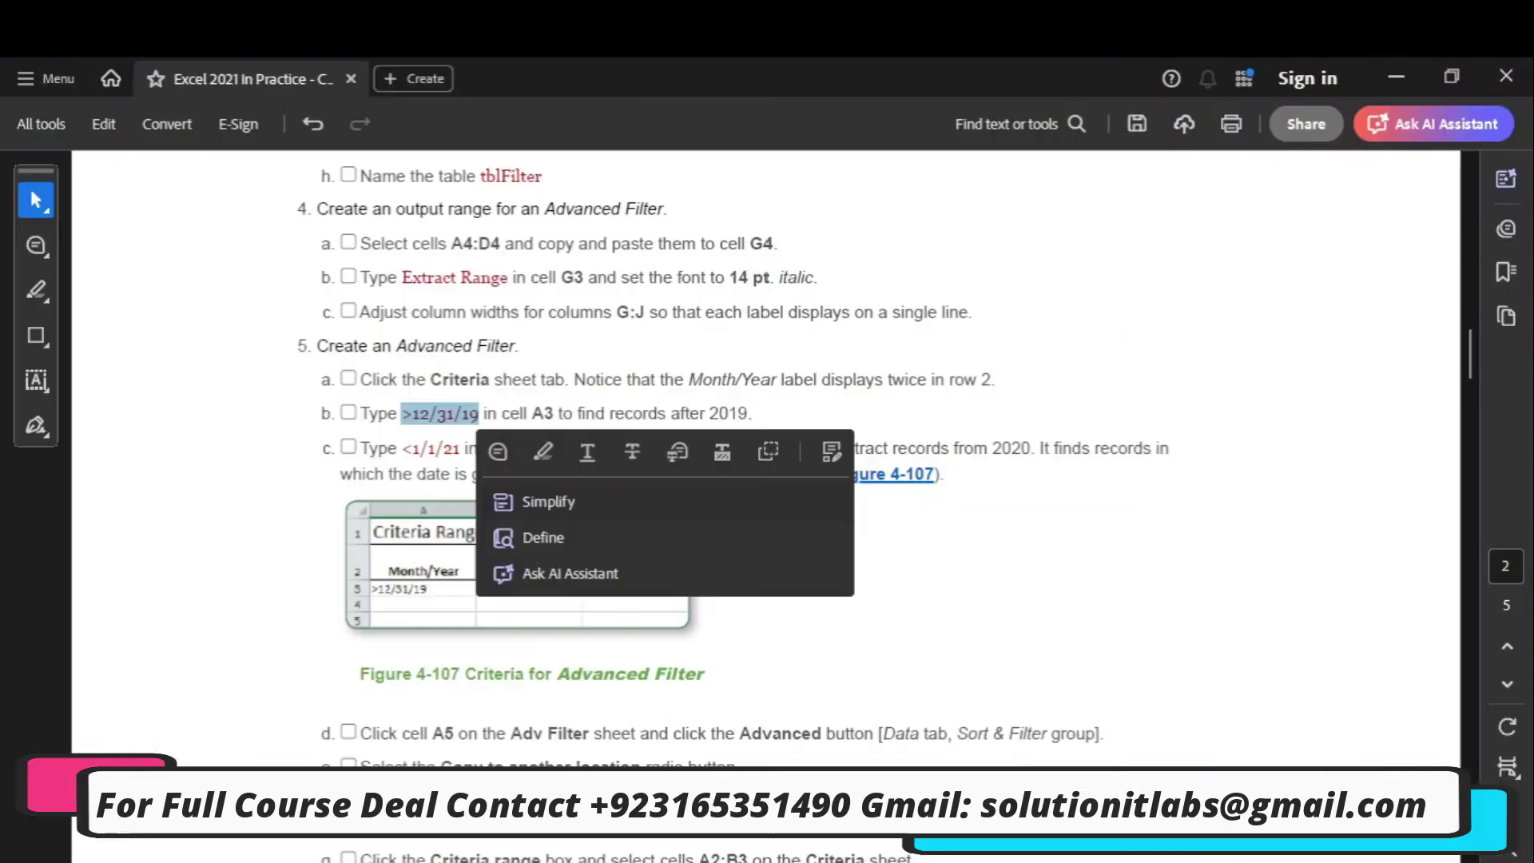
click(408, 447)
drag(404, 448, 462, 449)
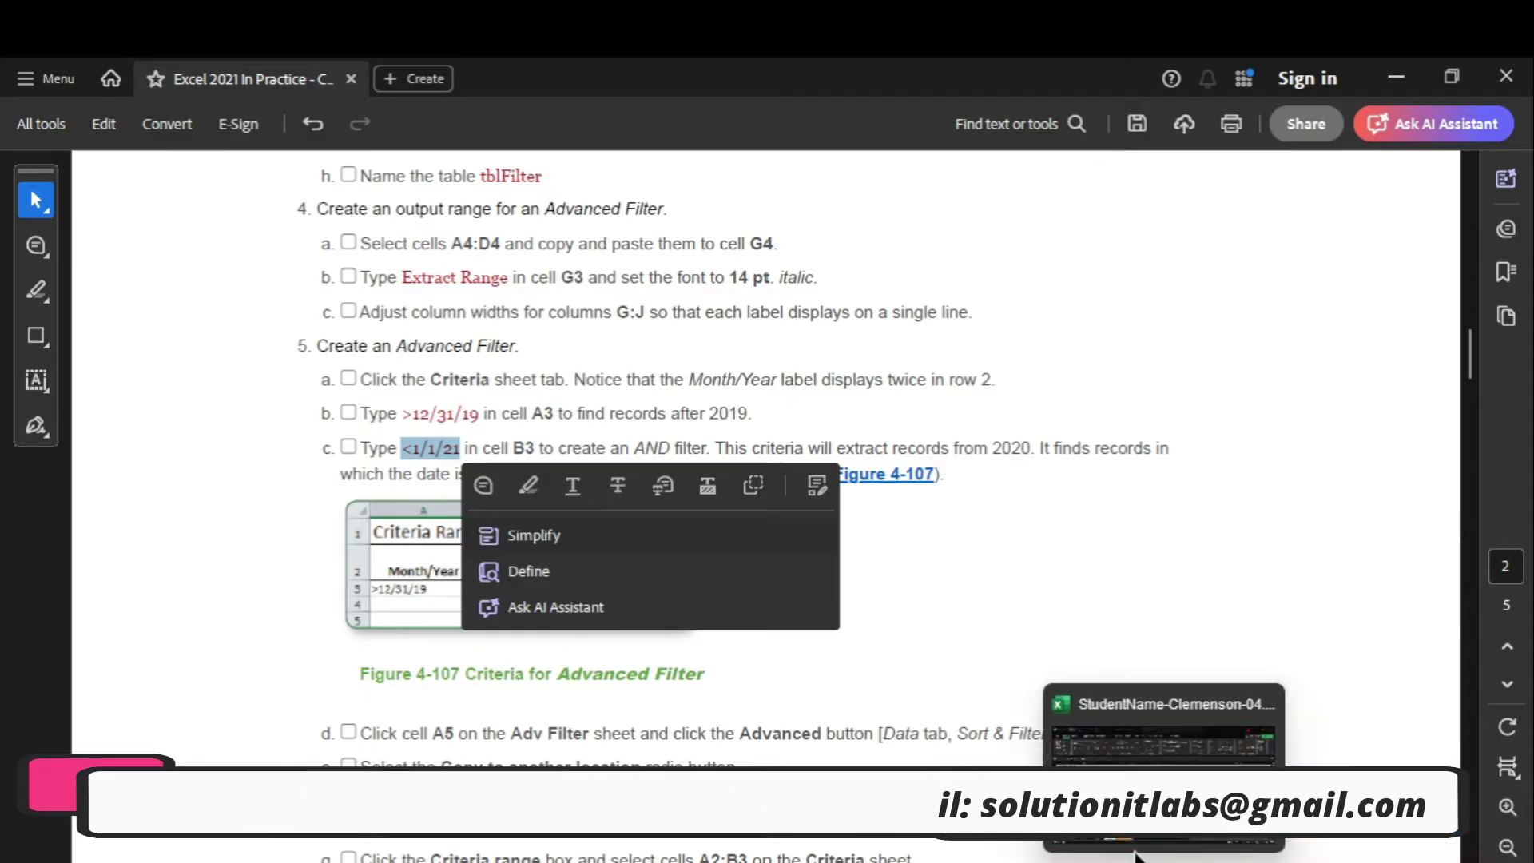
click(461, 448)
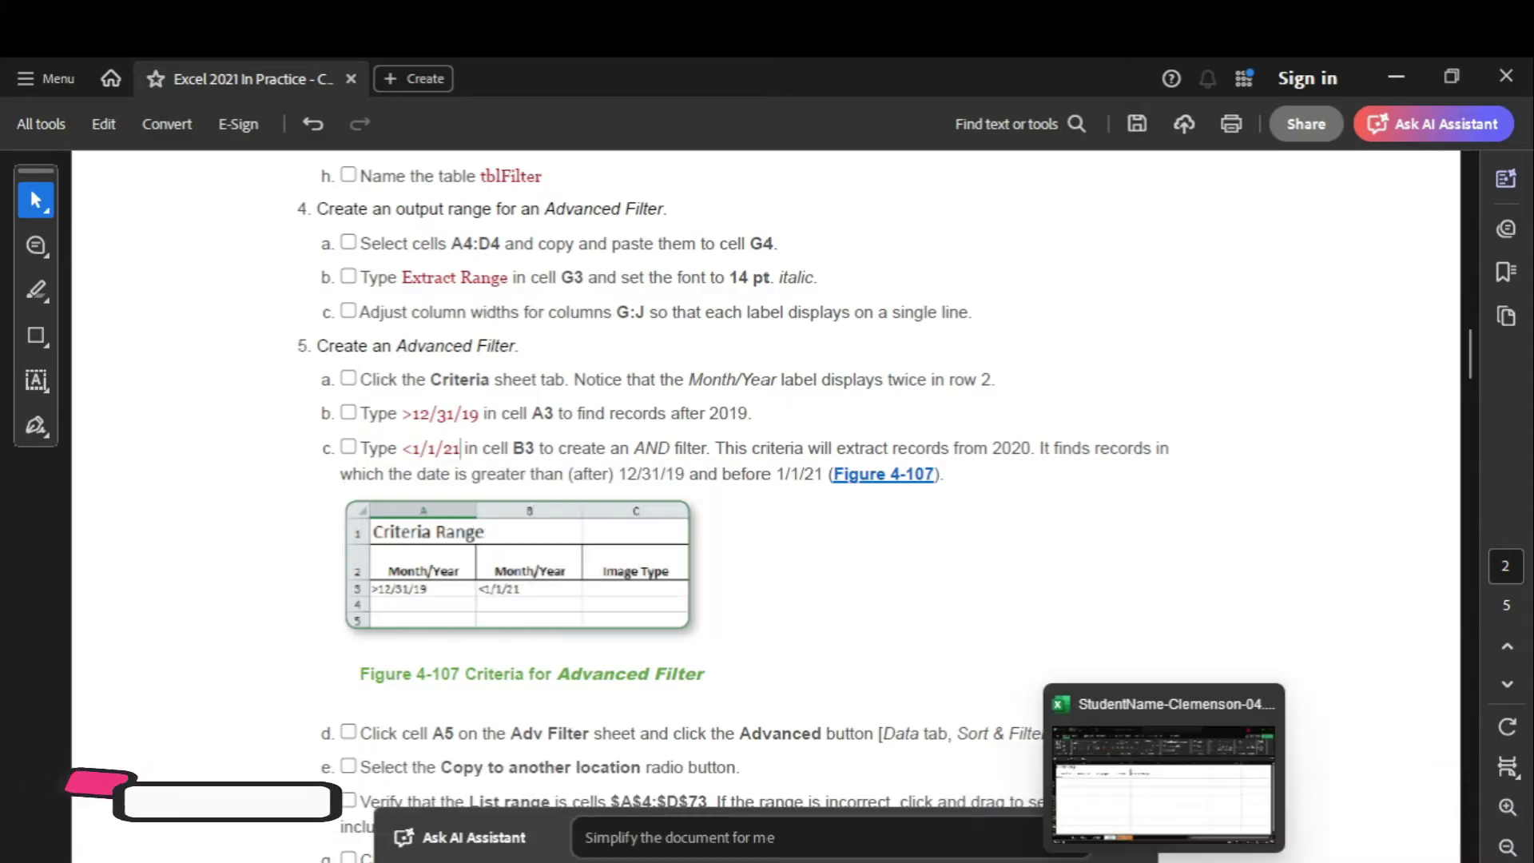
click(1168, 773)
text(<1/1/21)
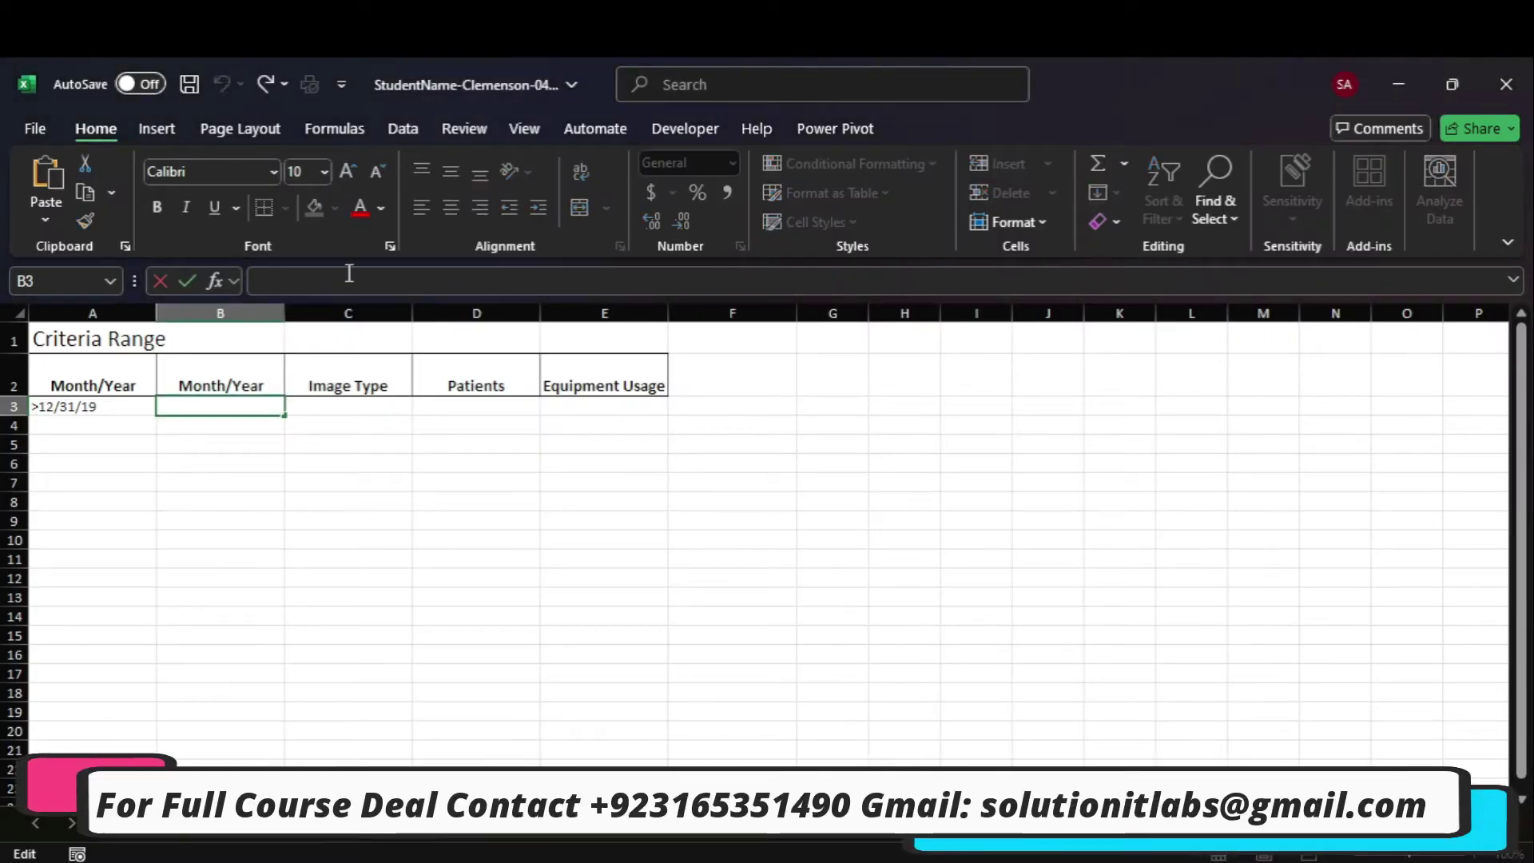
key(Tab)
Read steps 5d to 5i in the instructions PDF on running the Advanced Filter, and return to the Excel workbook.
mouse_move(1219, 858)
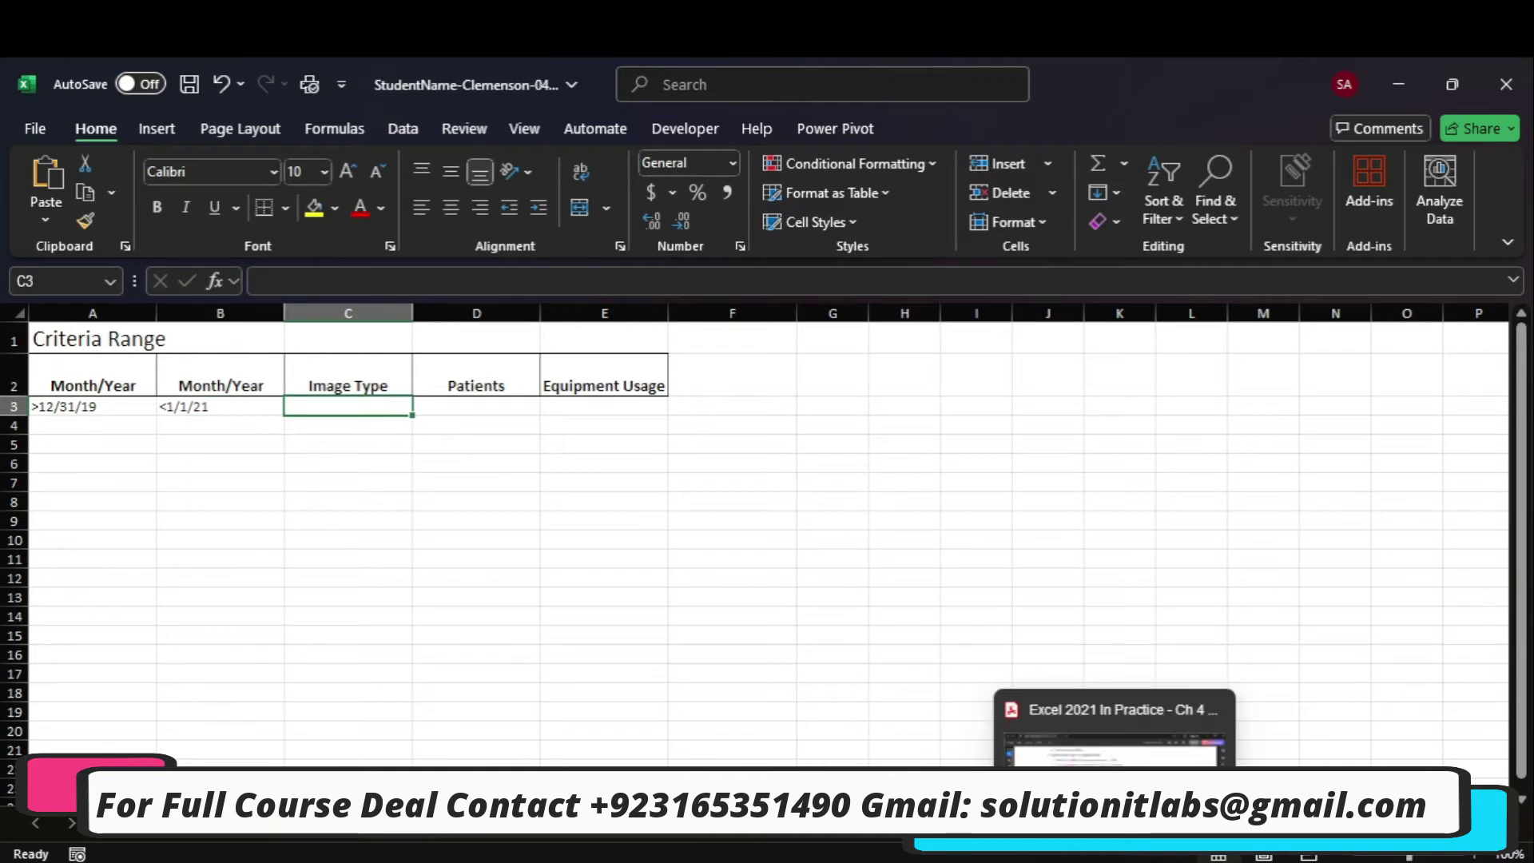
click(1115, 731)
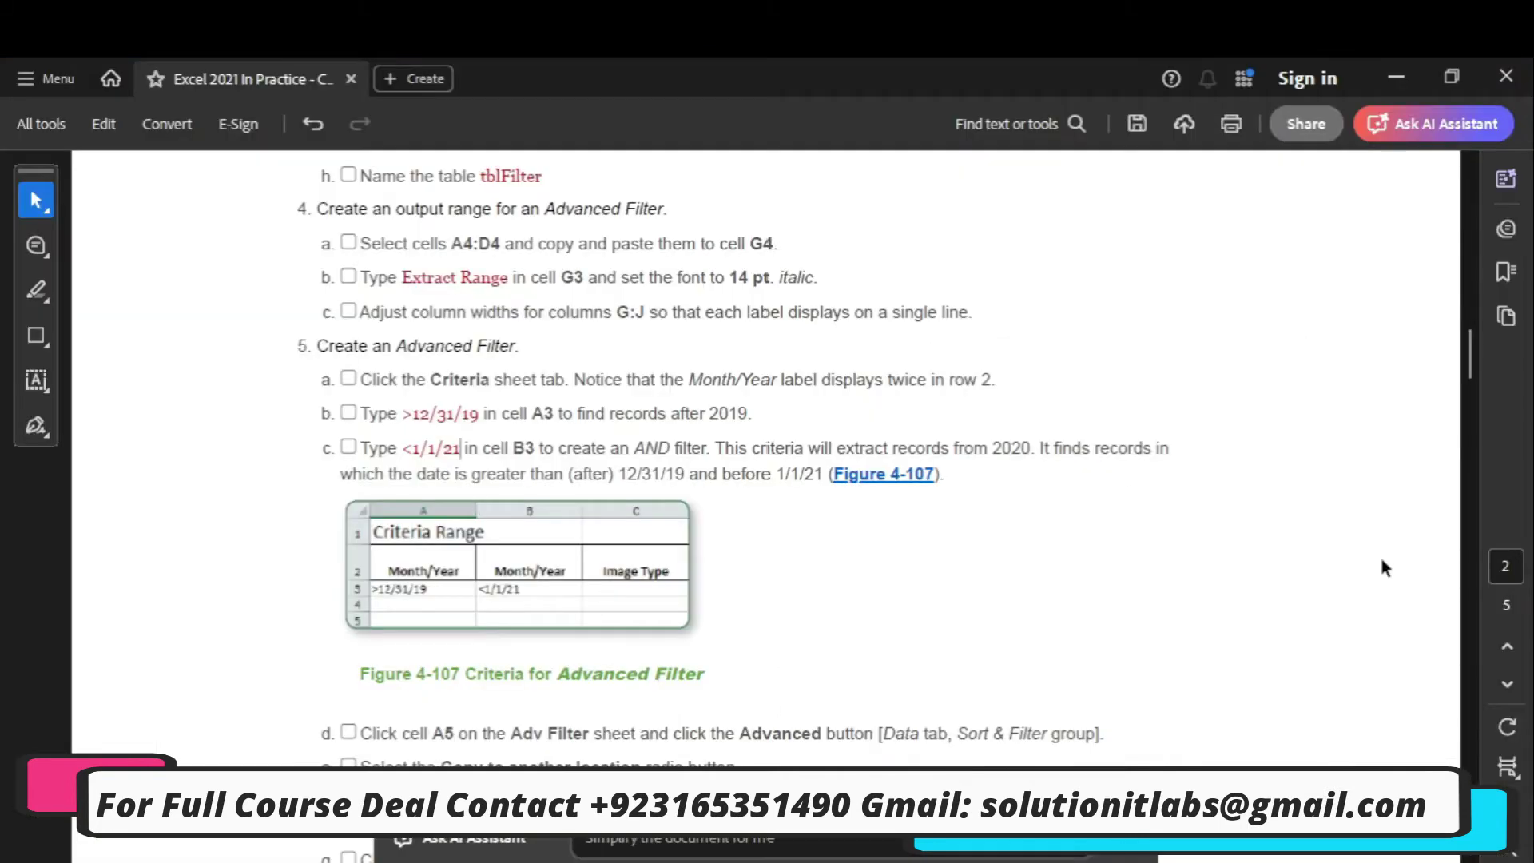
drag(1468, 363, 1476, 391)
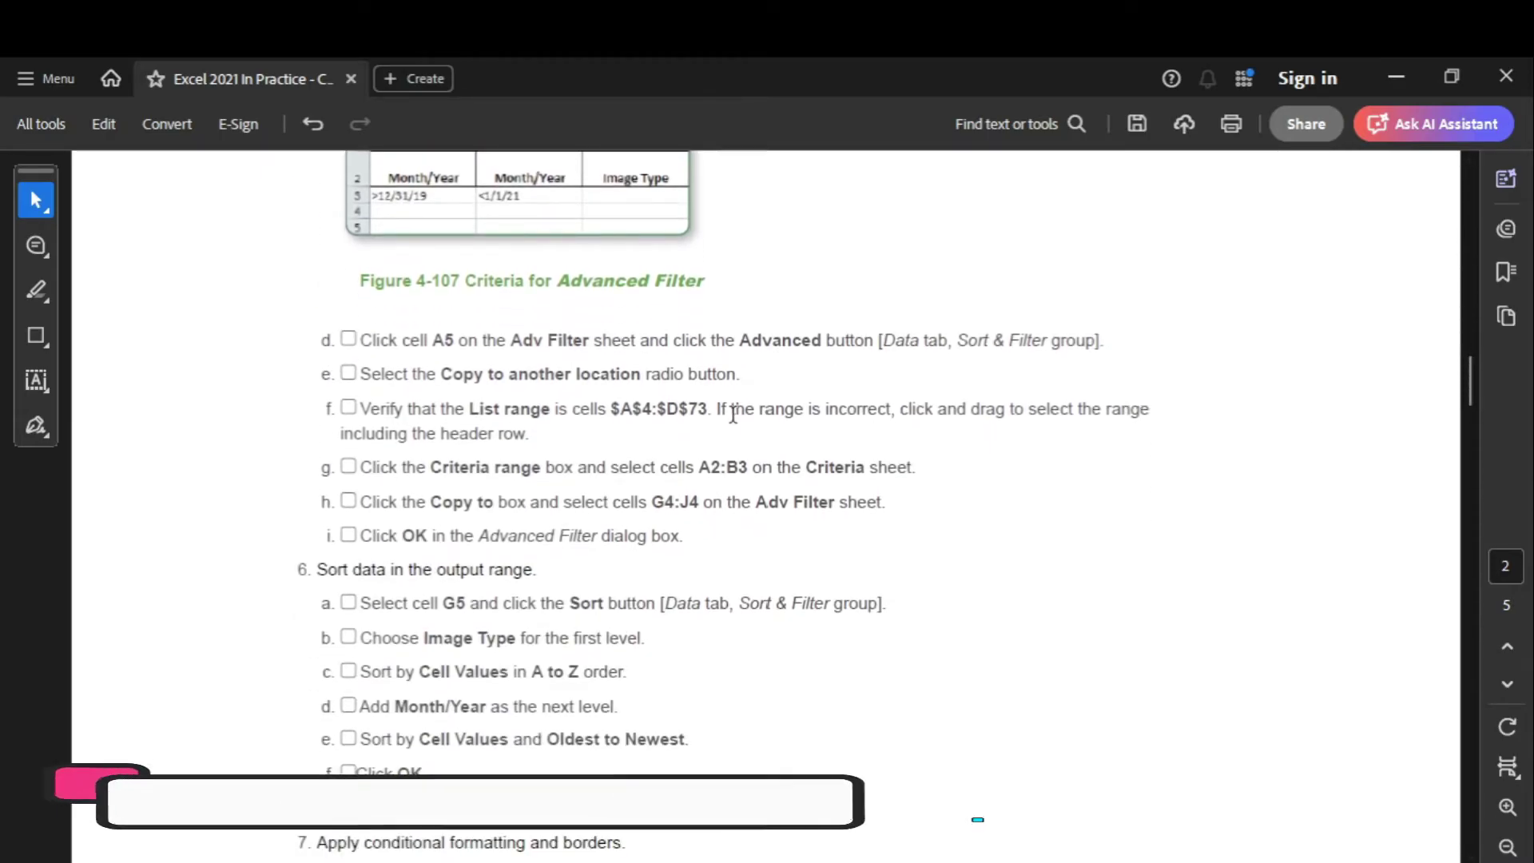
mouse_move(1173, 855)
click(1158, 729)
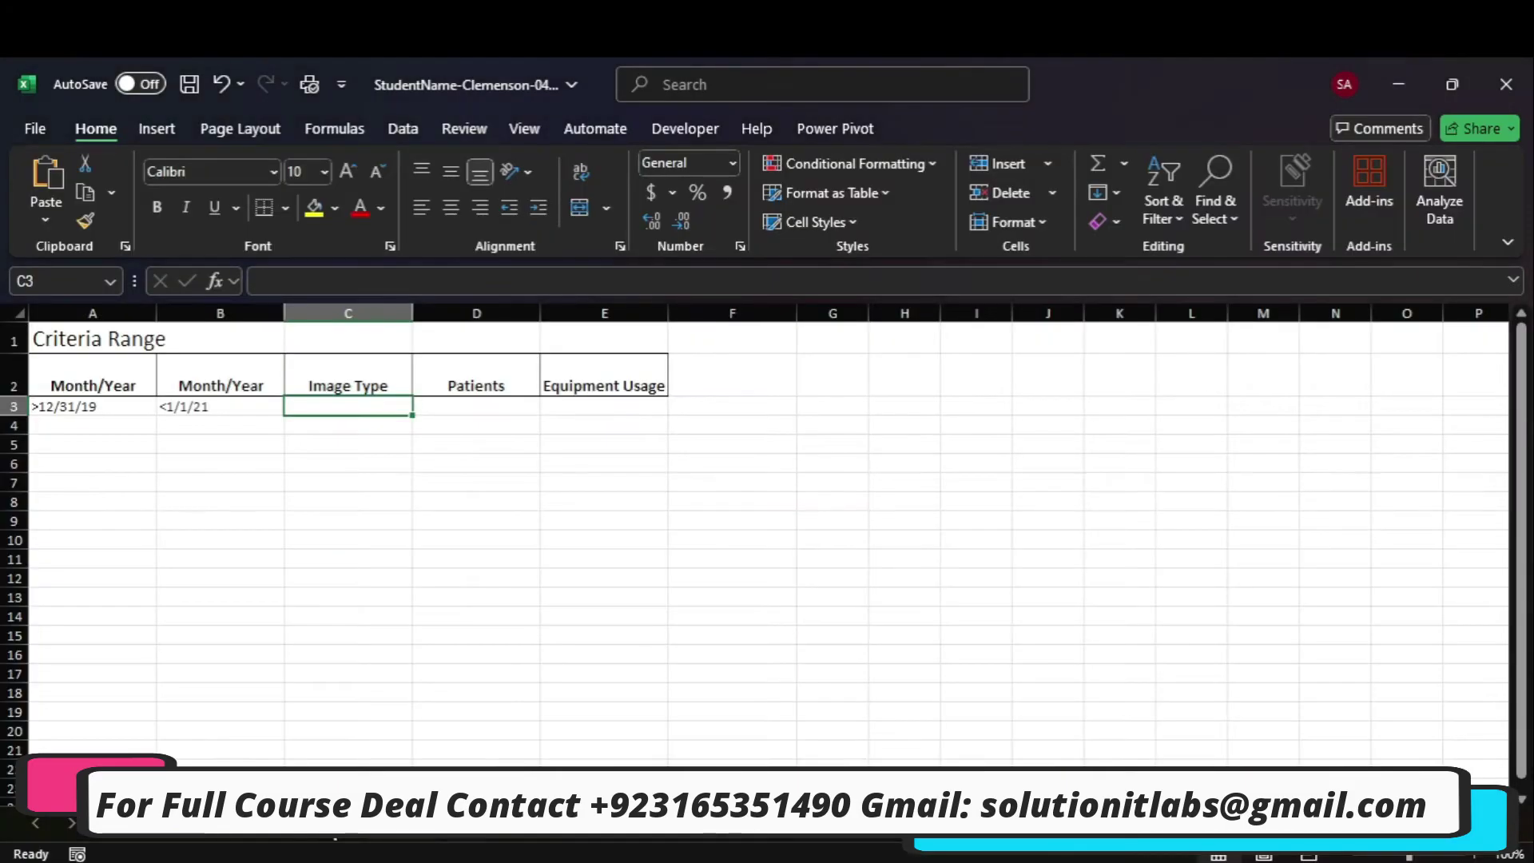
Select cell A5 on the Adv Filter sheet, check step 5d in the instructions PDF, and start an Advanced Filter in Excel.
click(329, 823)
click(65, 470)
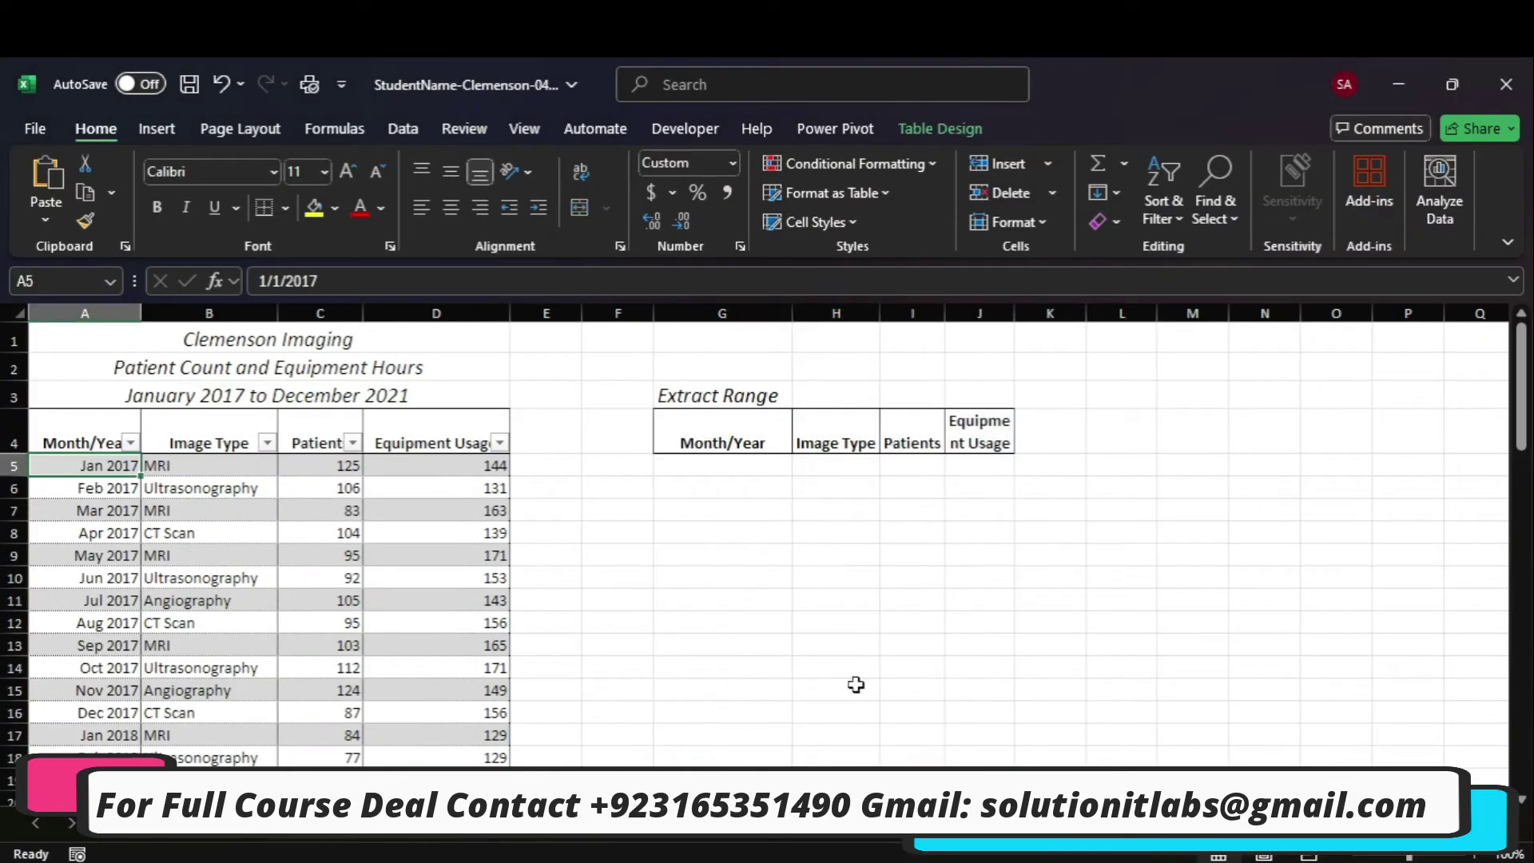
mouse_move(1135, 853)
click(1126, 747)
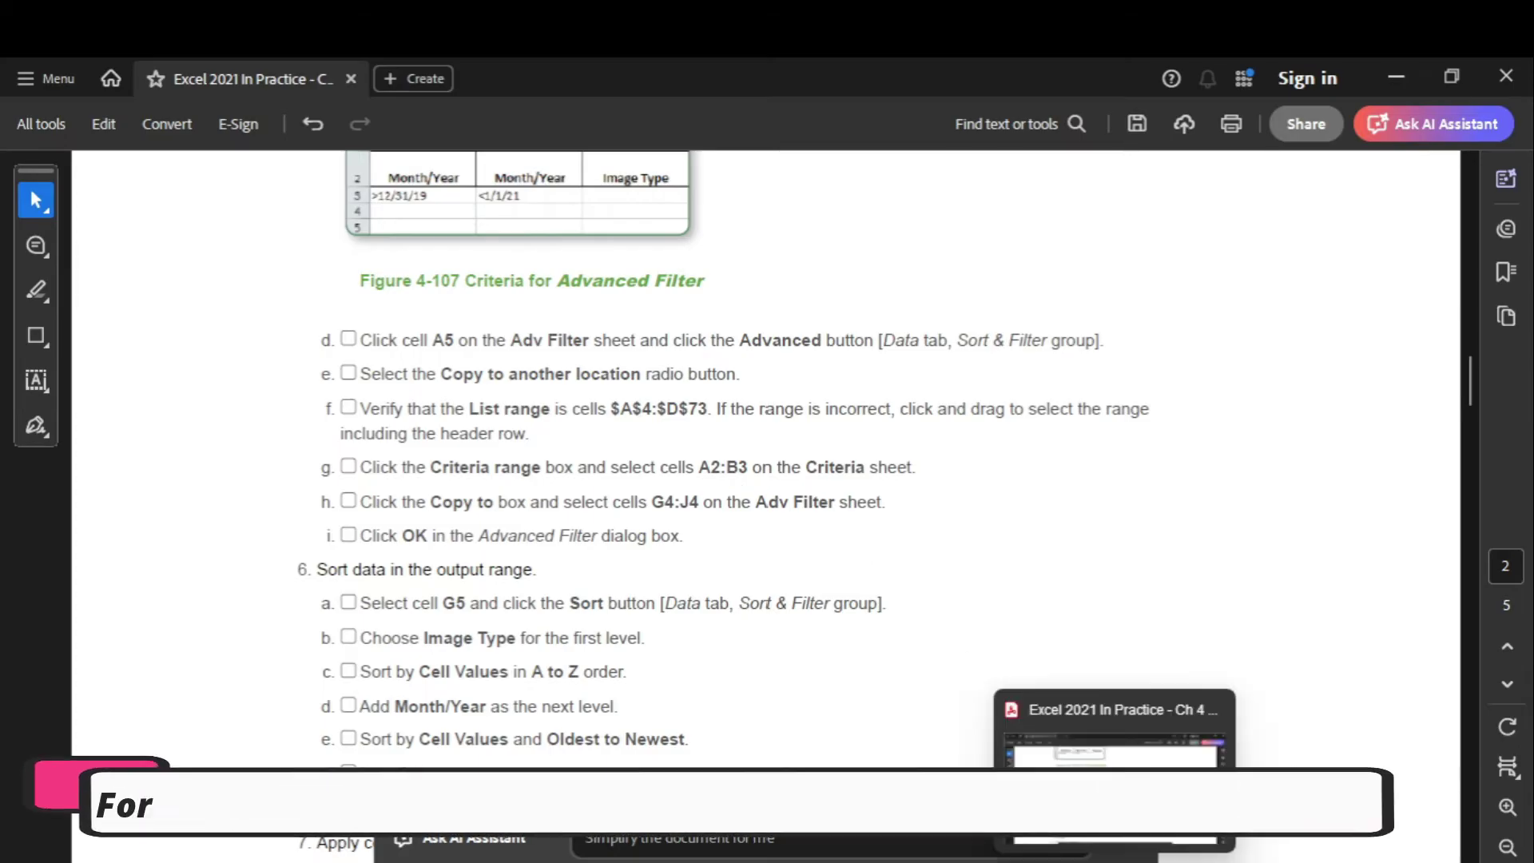
mouse_move(1163, 853)
click(1163, 739)
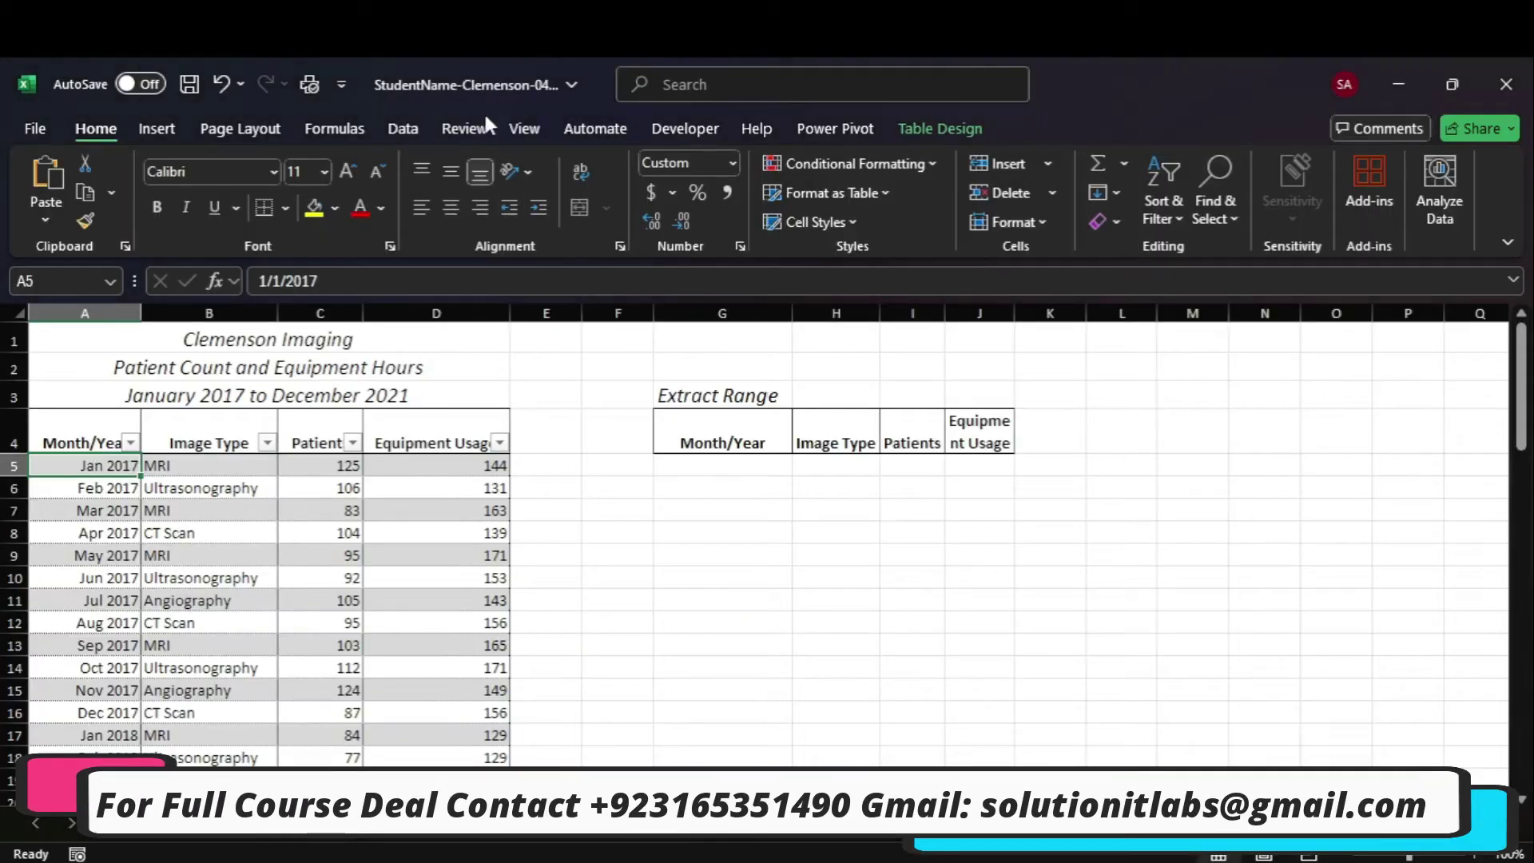
click(407, 126)
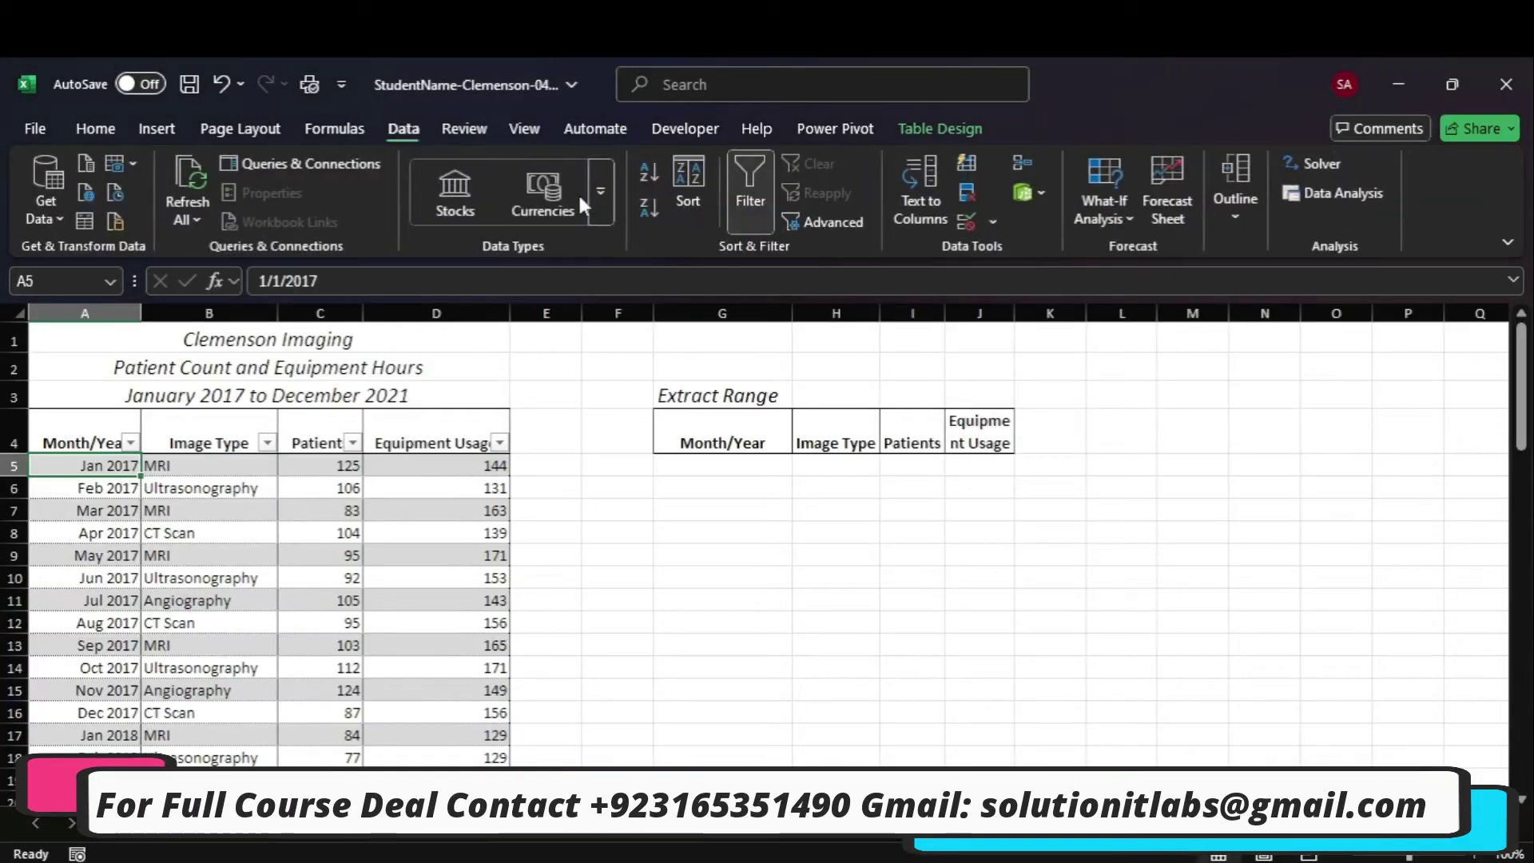
click(796, 225)
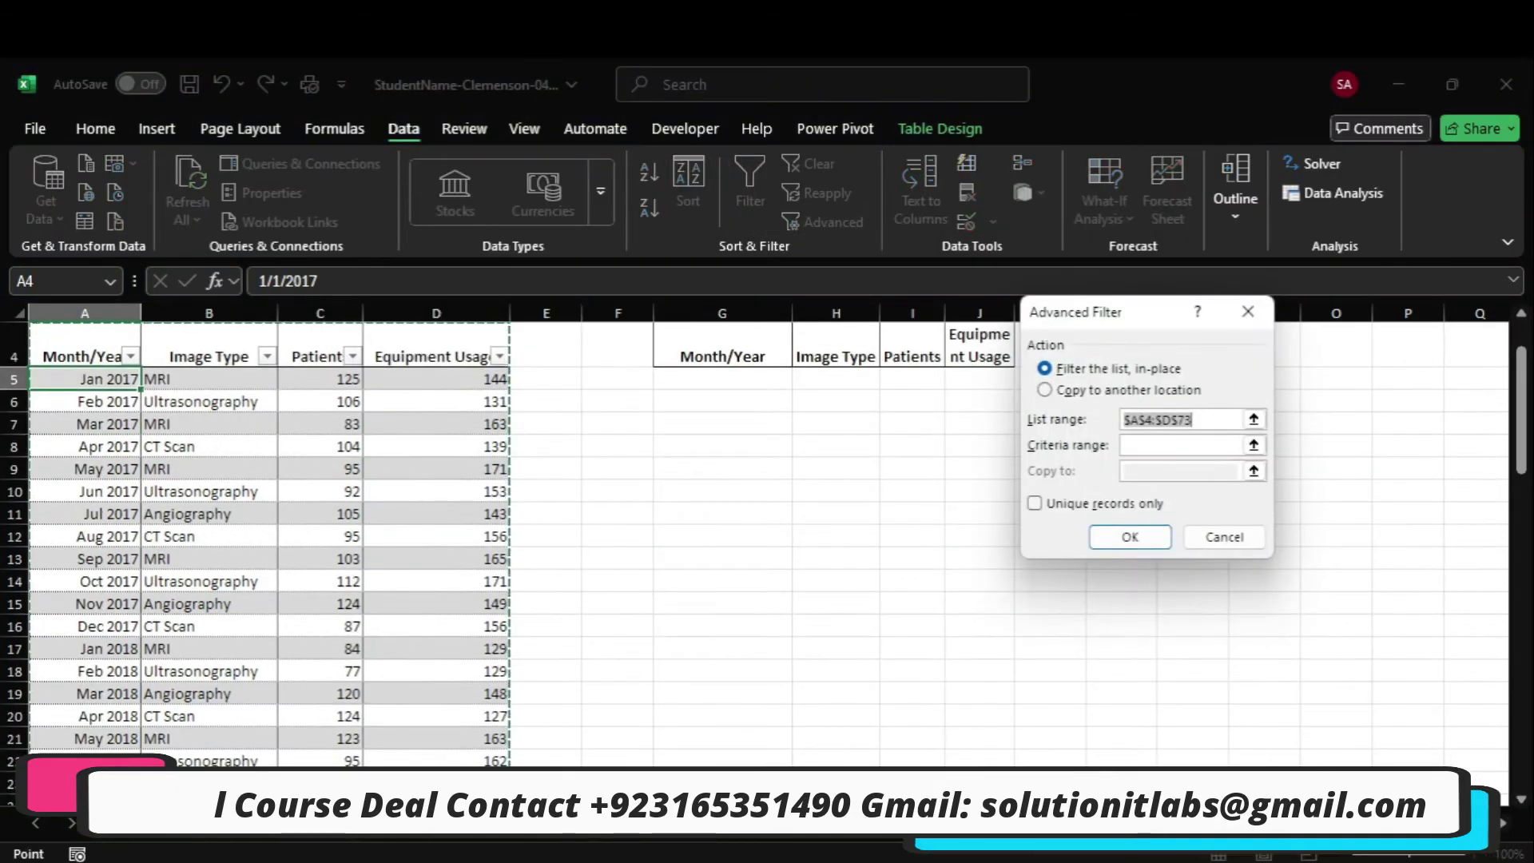
Read steps 5e and 5f in the instructions PDF and set the Advanced Filter to copy to another location, keeping list range $A$4:$D$73.
click(1105, 832)
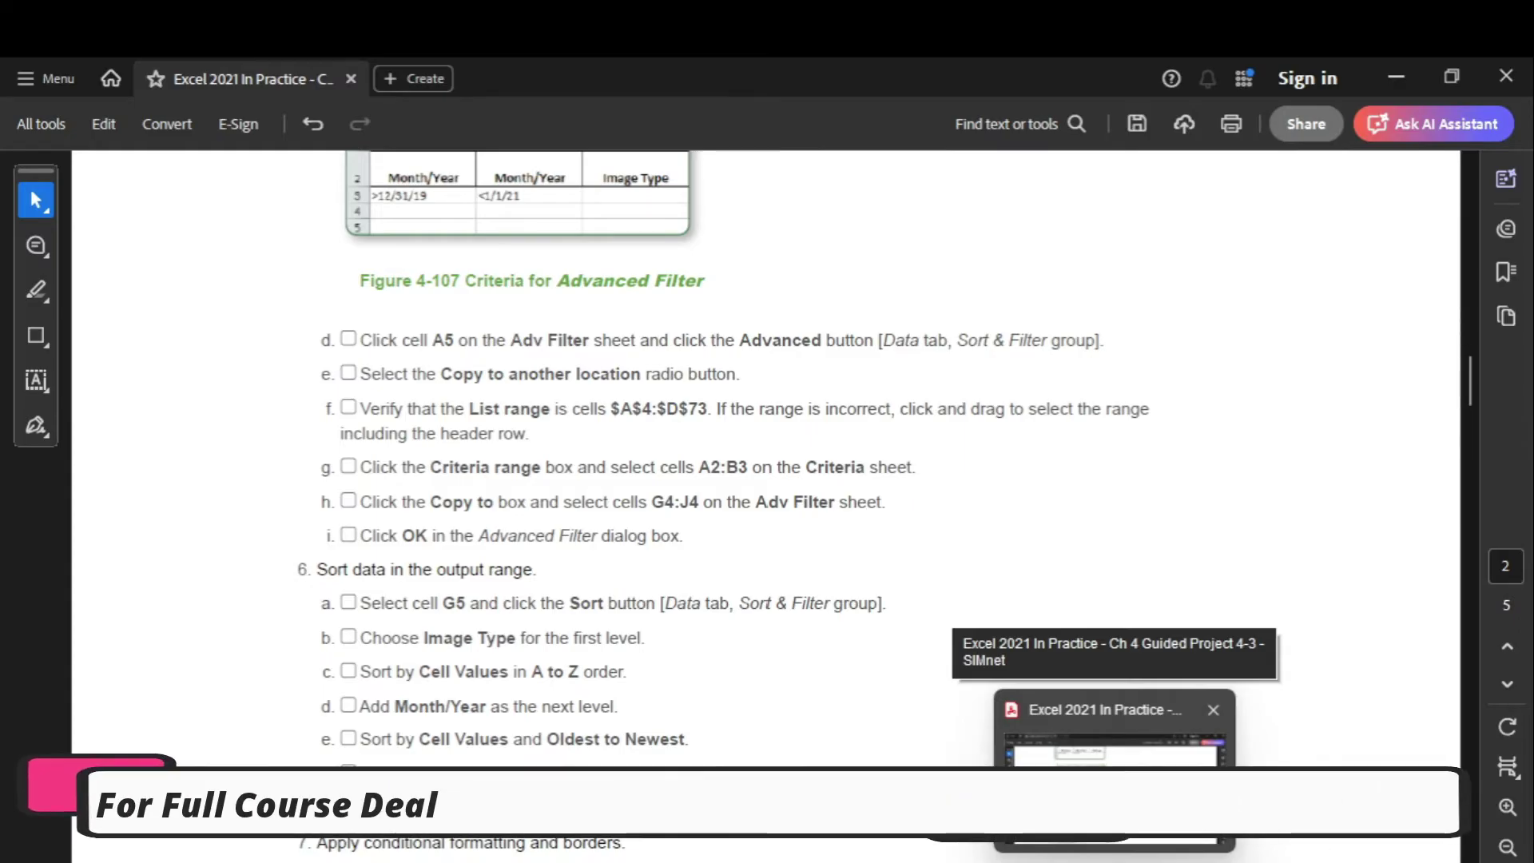
key(alt+Tab)
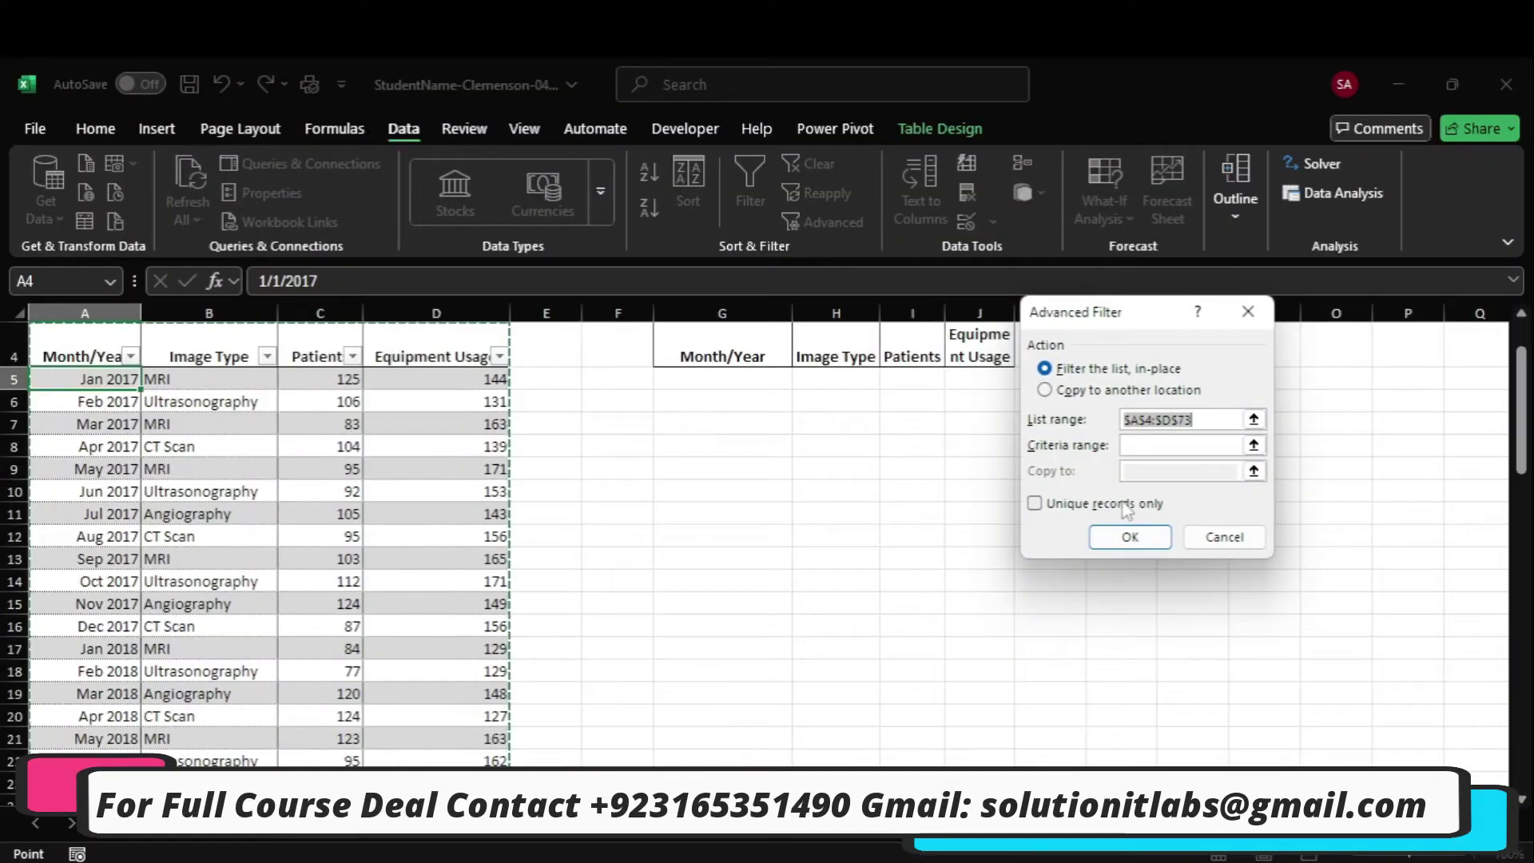
click(1090, 855)
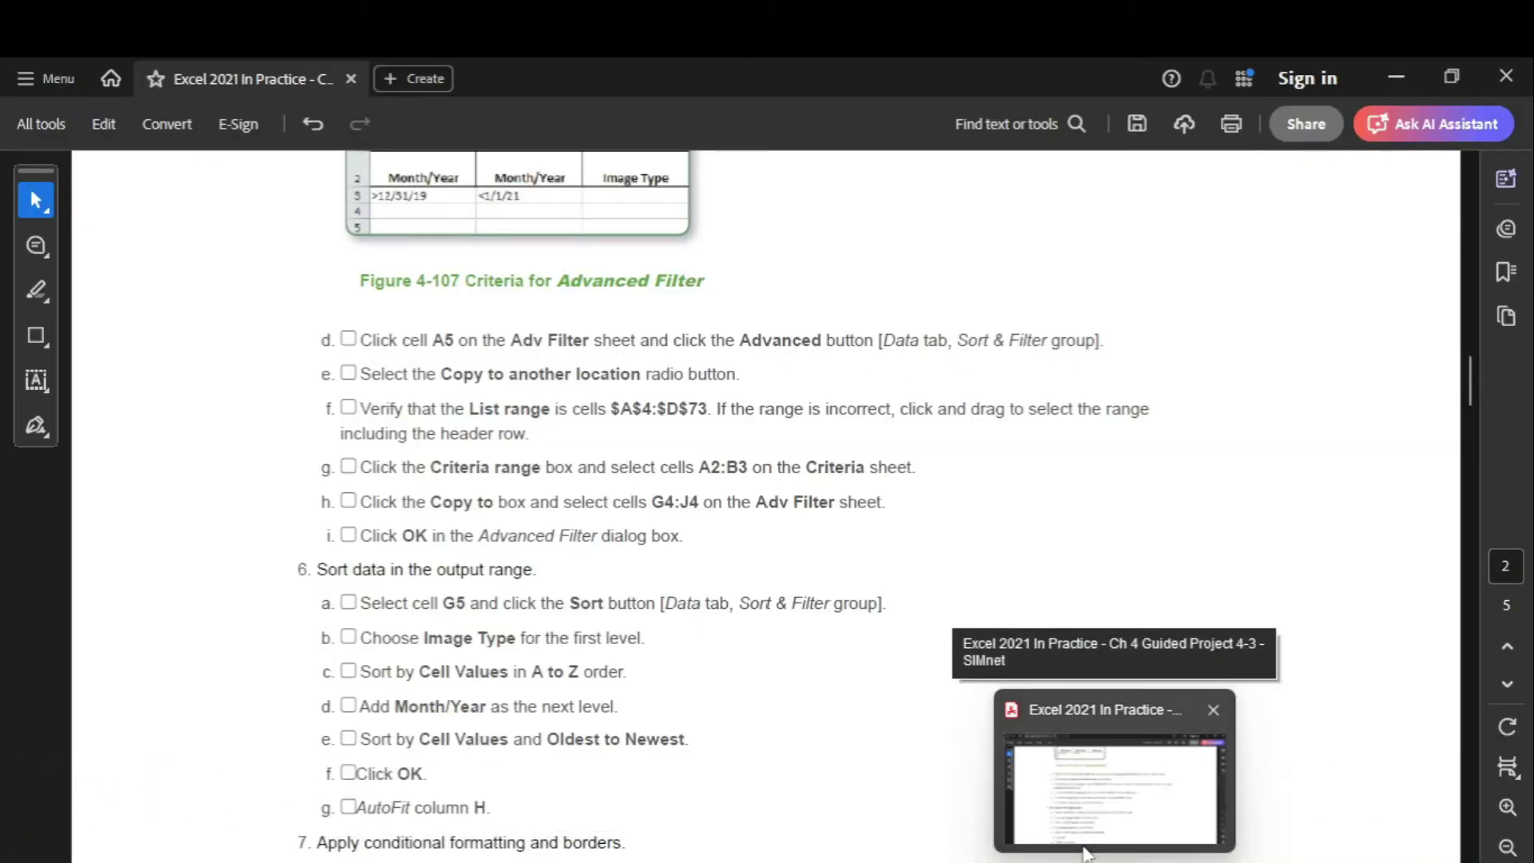
click(1084, 853)
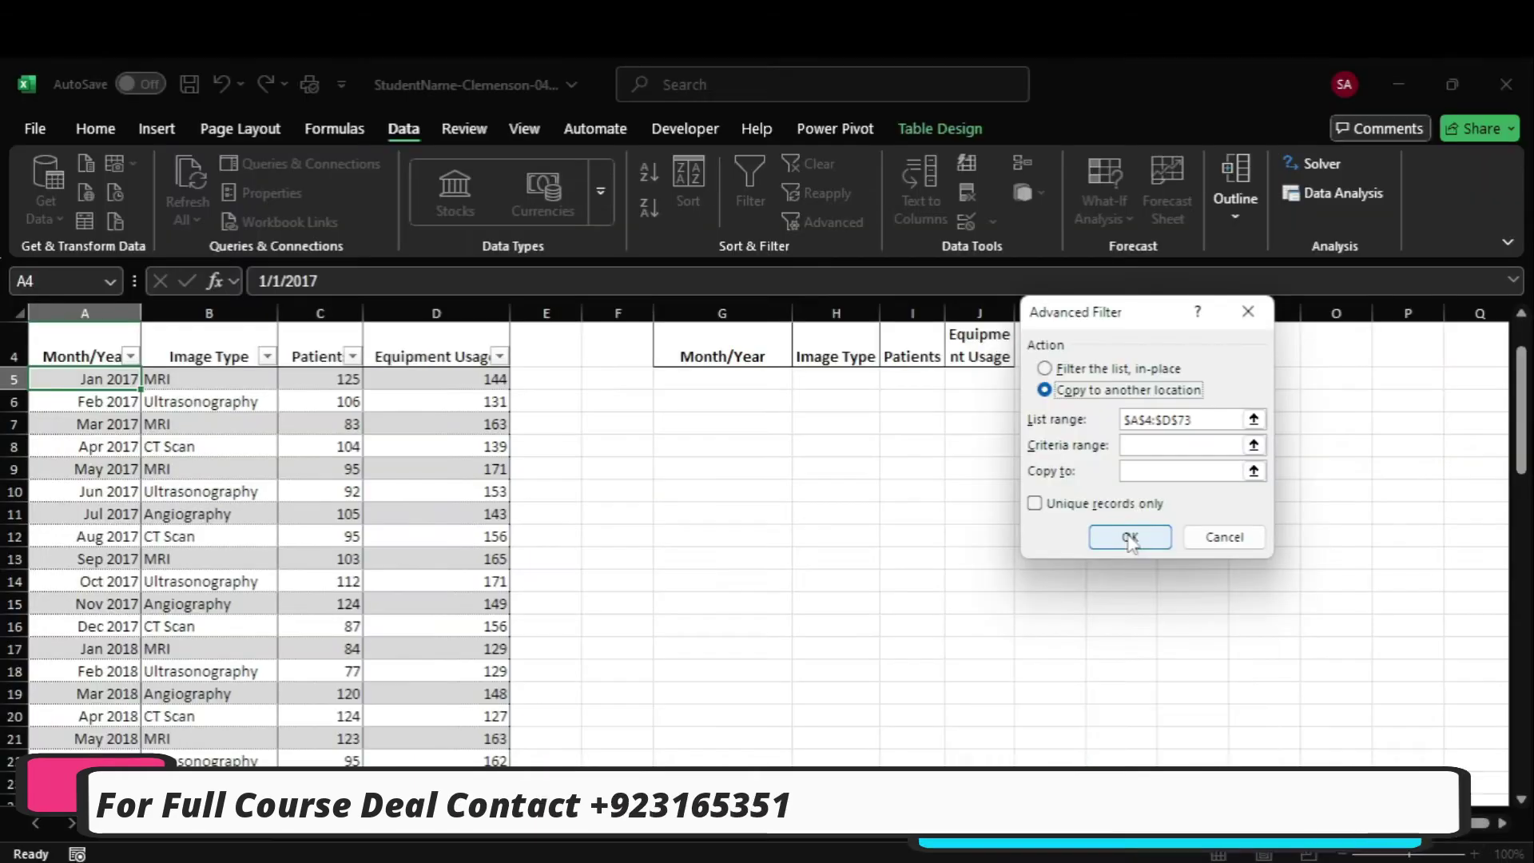
click(1090, 855)
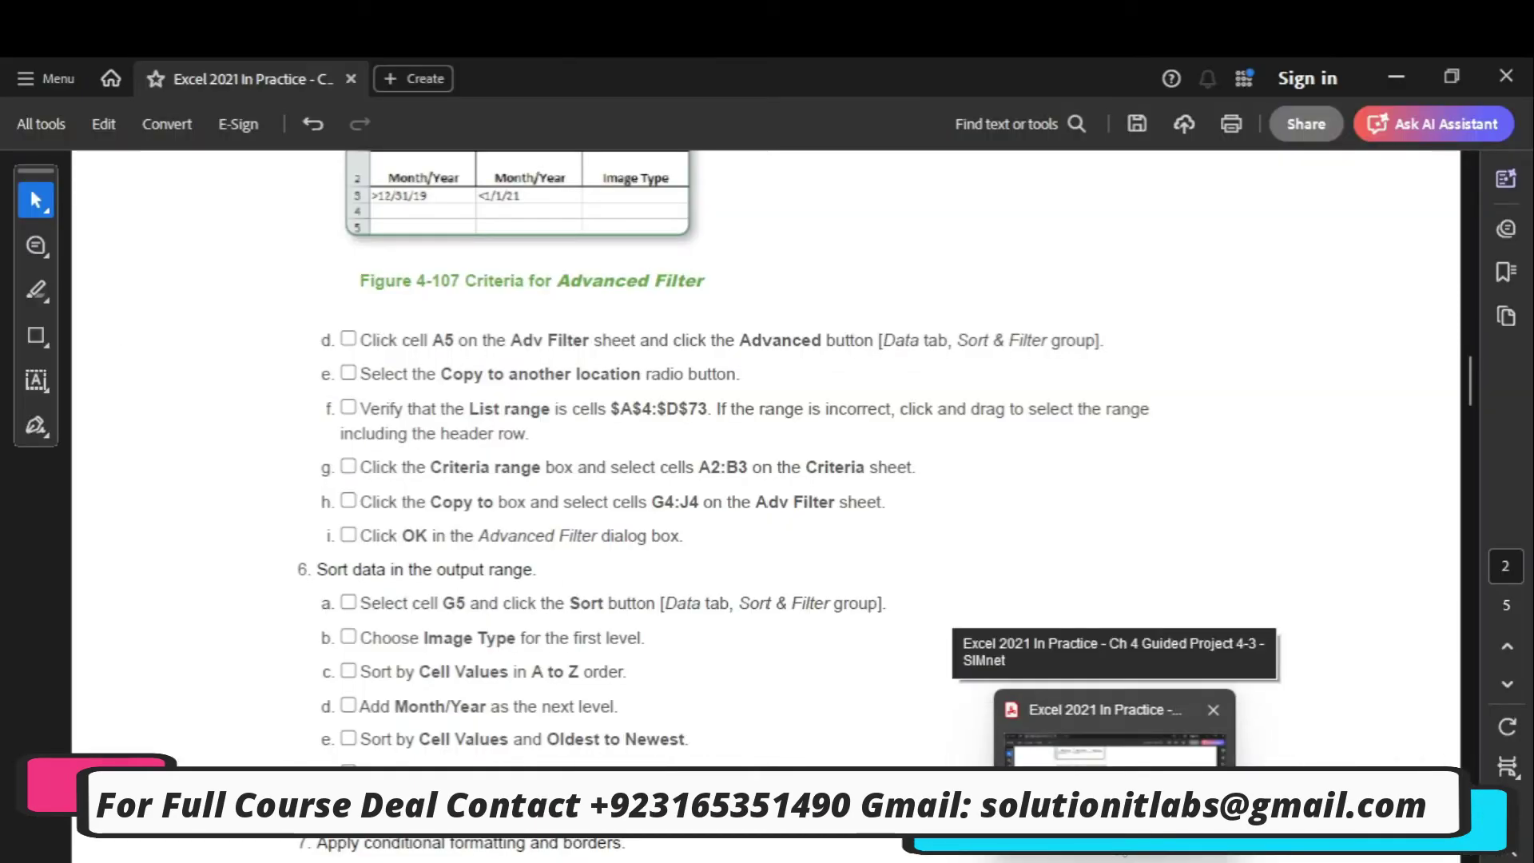
click(1114, 818)
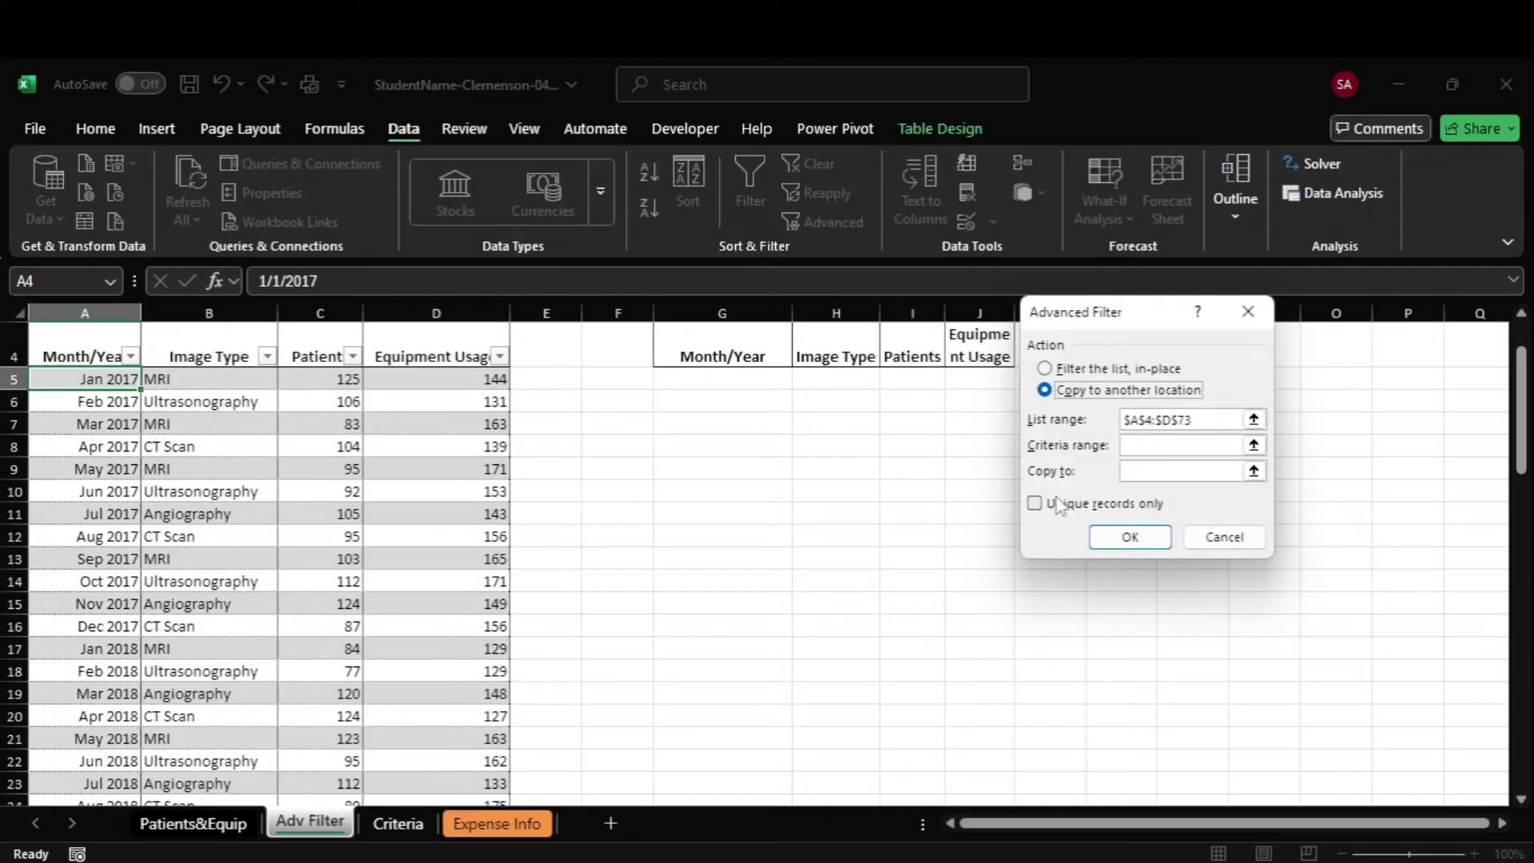
Check step 5g in the instructions PDF and set the Advanced Filter's criteria range to cells A2:B3 on the Criteria sheet.
mouse_move(1096, 856)
mouse_move(1114, 807)
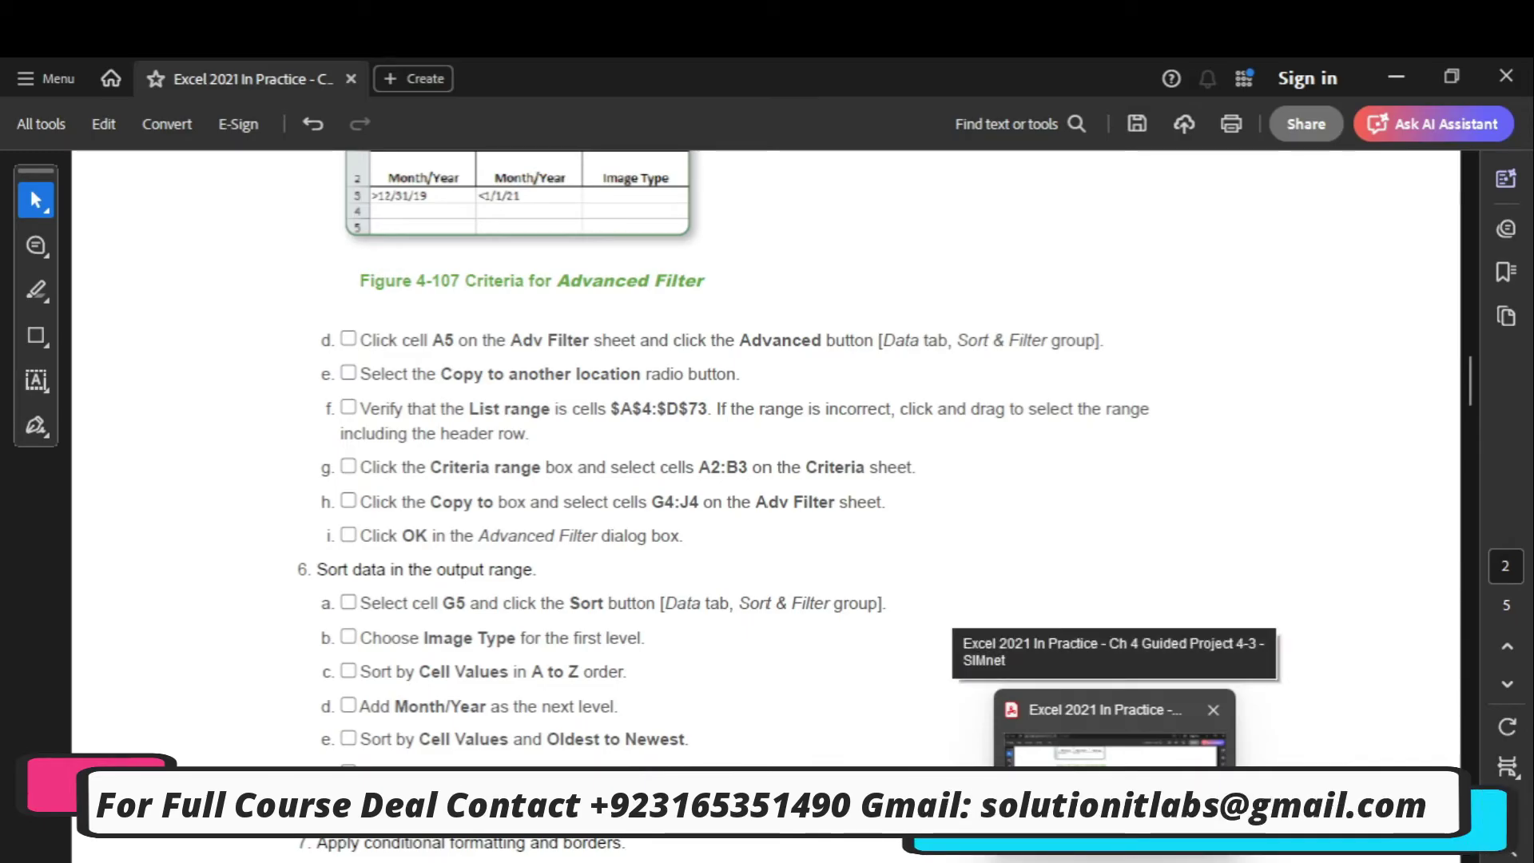
key(alt+Tab)
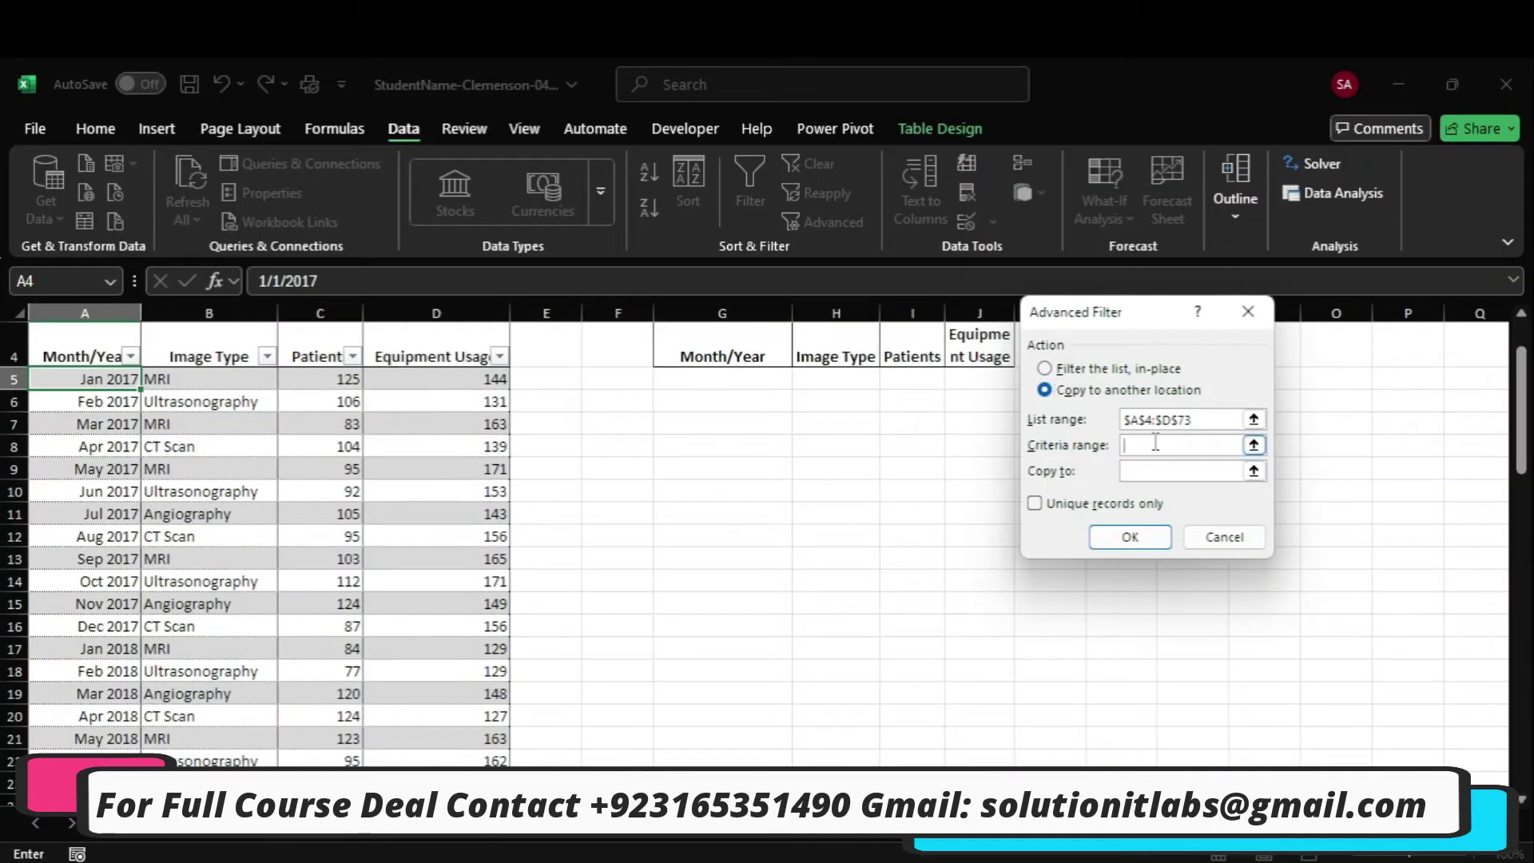
click(439, 835)
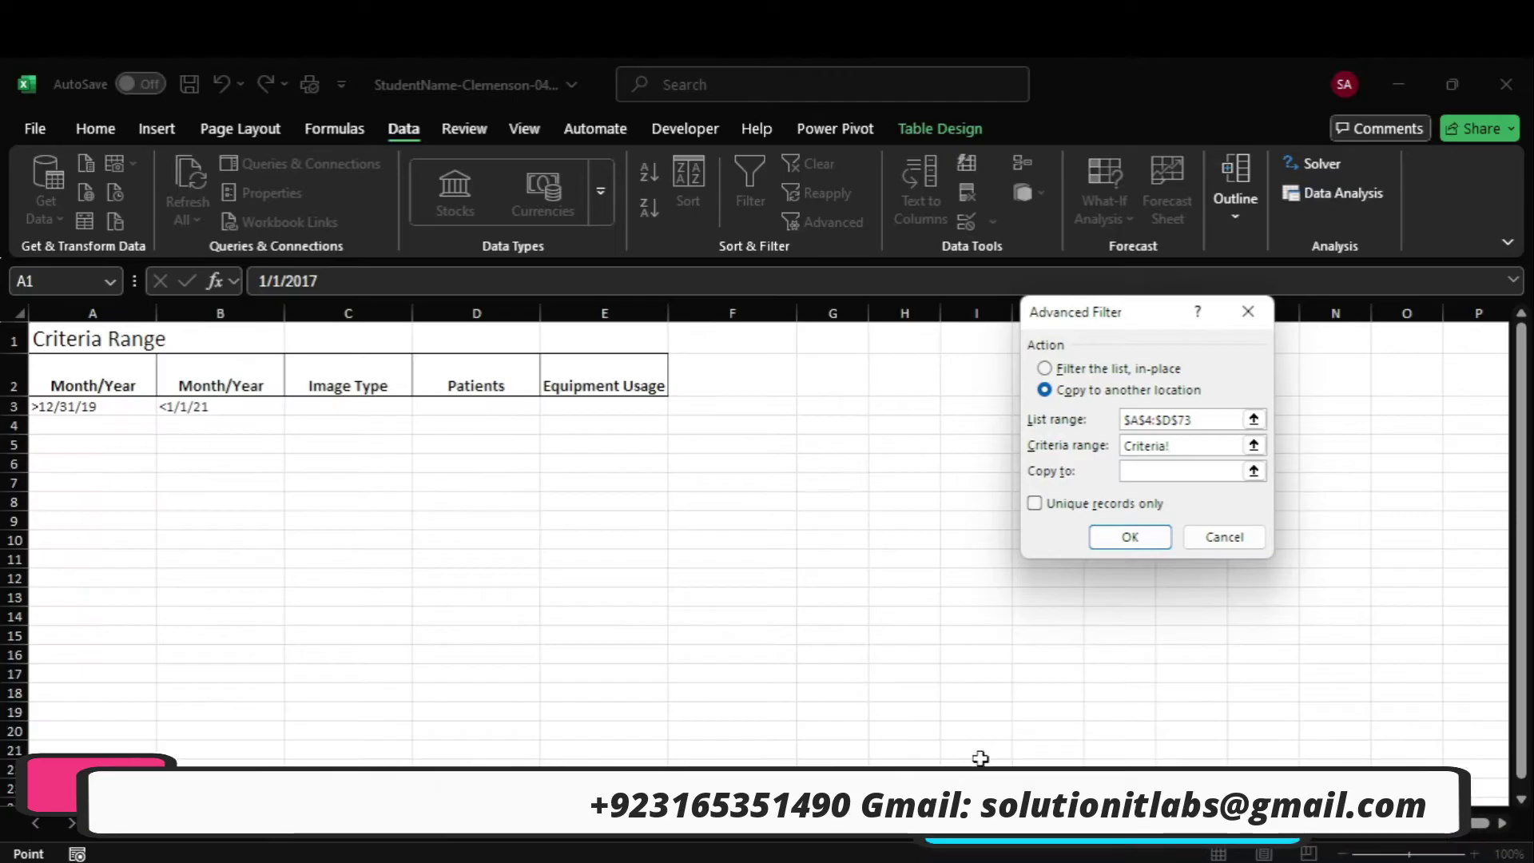
click(1100, 835)
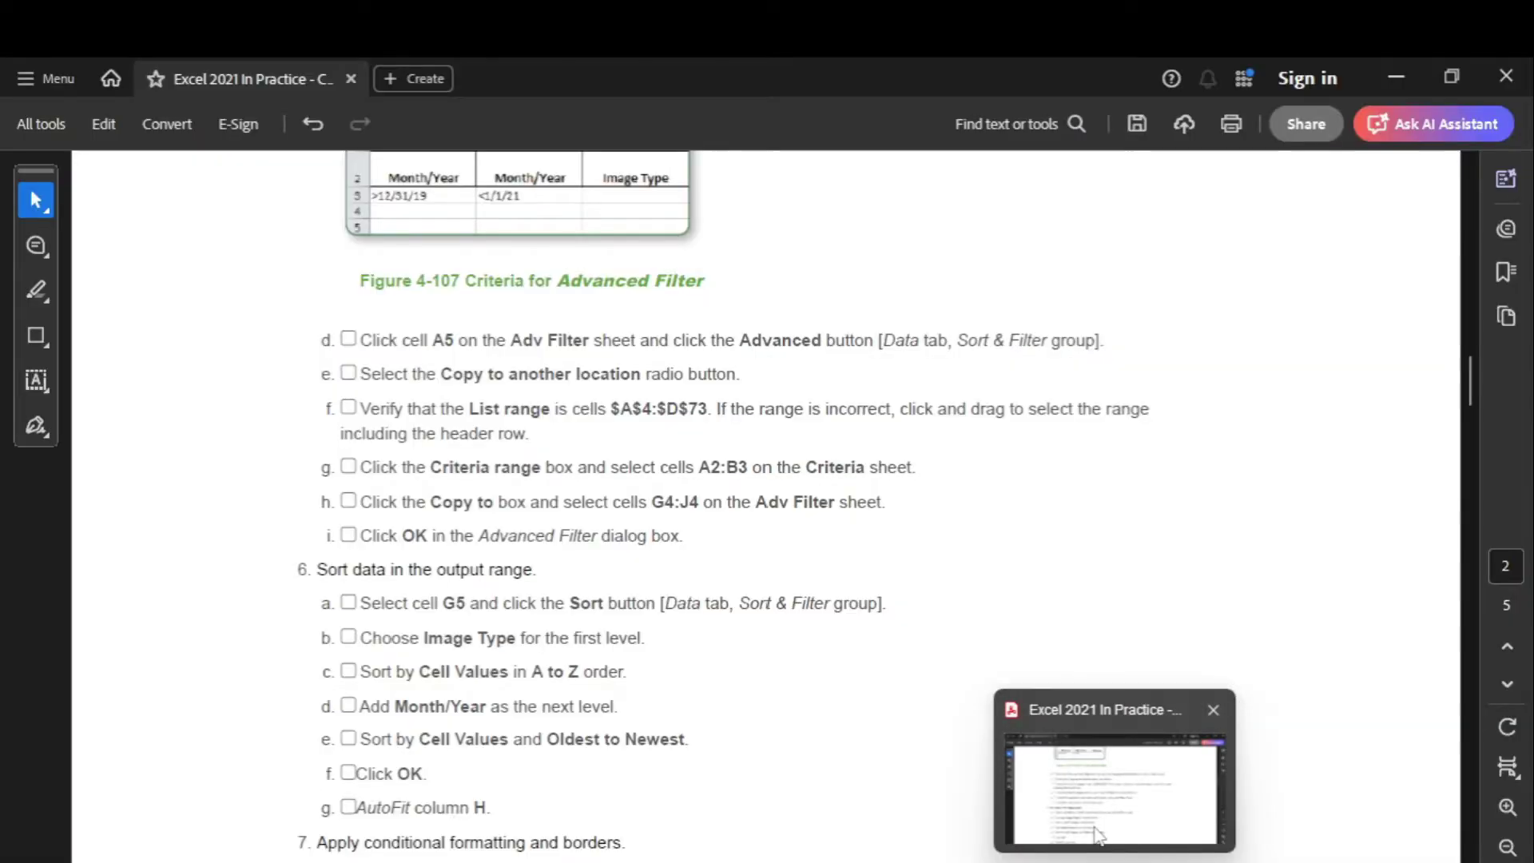
key(alt+Tab)
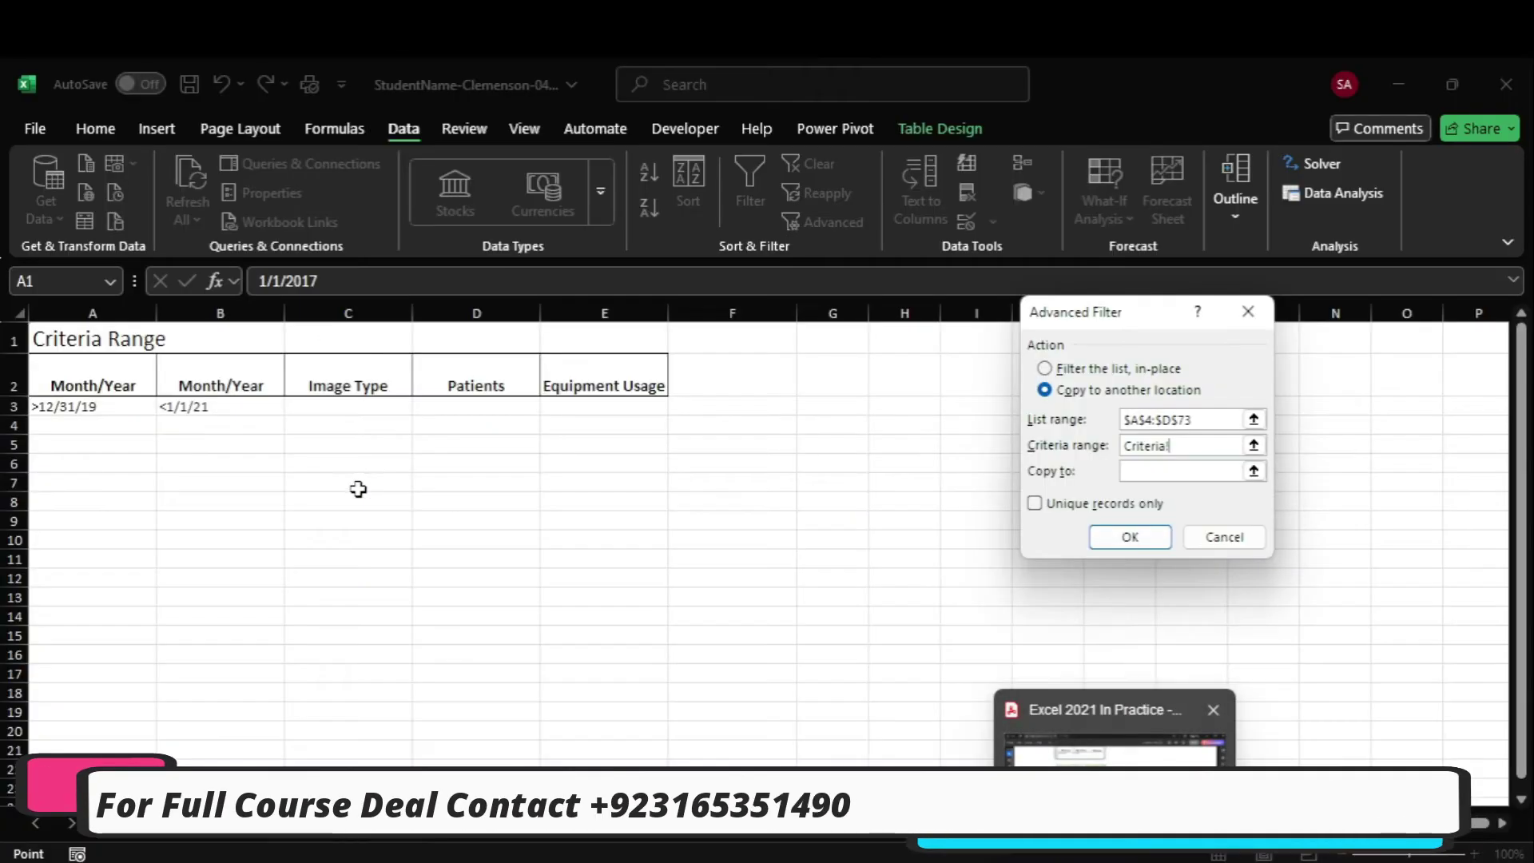
drag(75, 365, 222, 407)
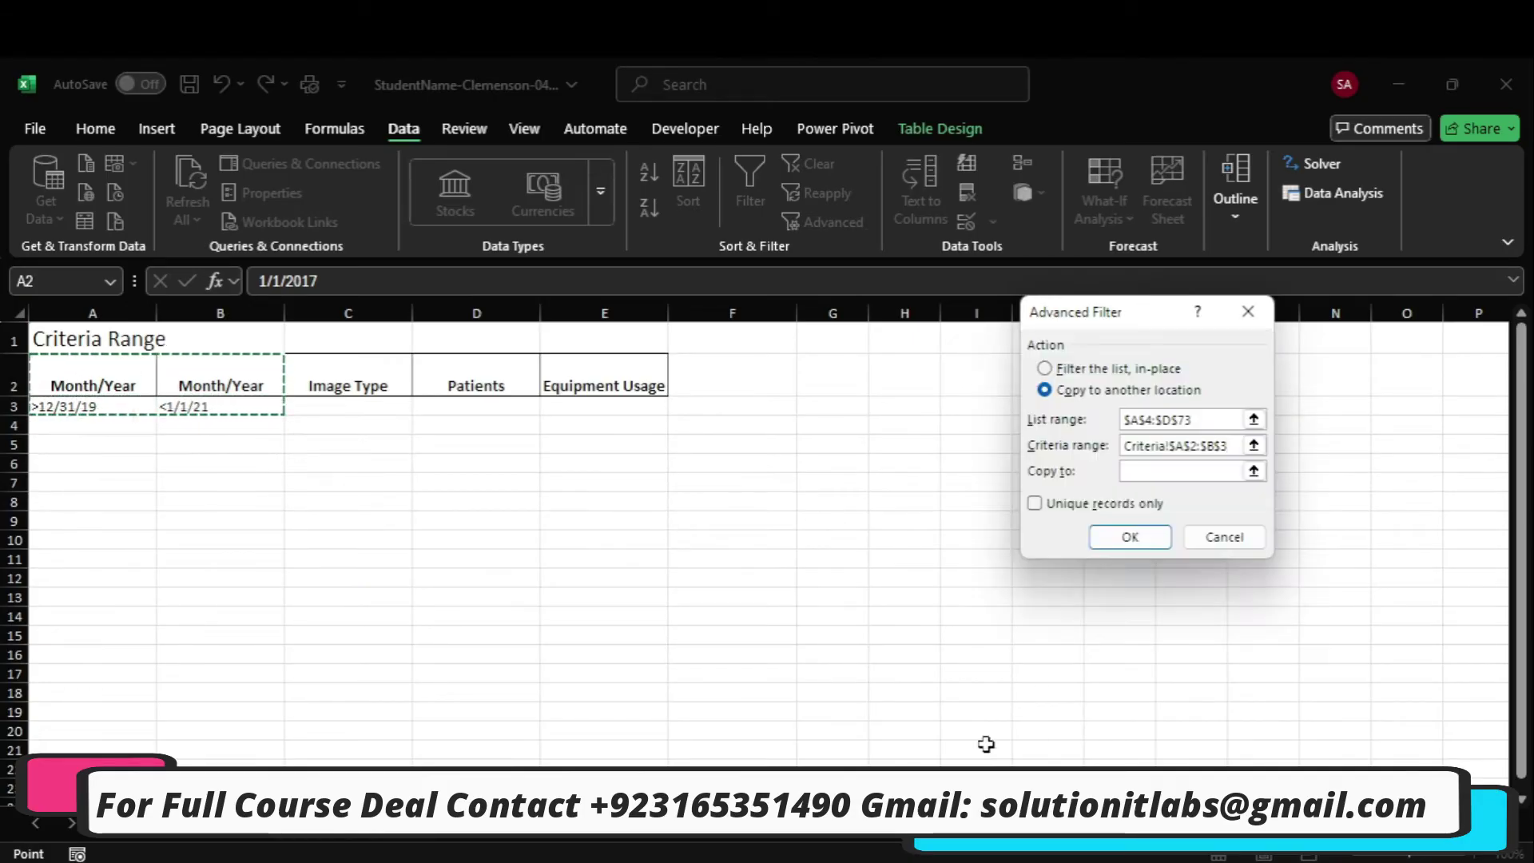
Following steps 5h and 5i in the instructions PDF, set the copy-to range to G4:J4 on the Adv Filter sheet and run the filter.
click(1096, 830)
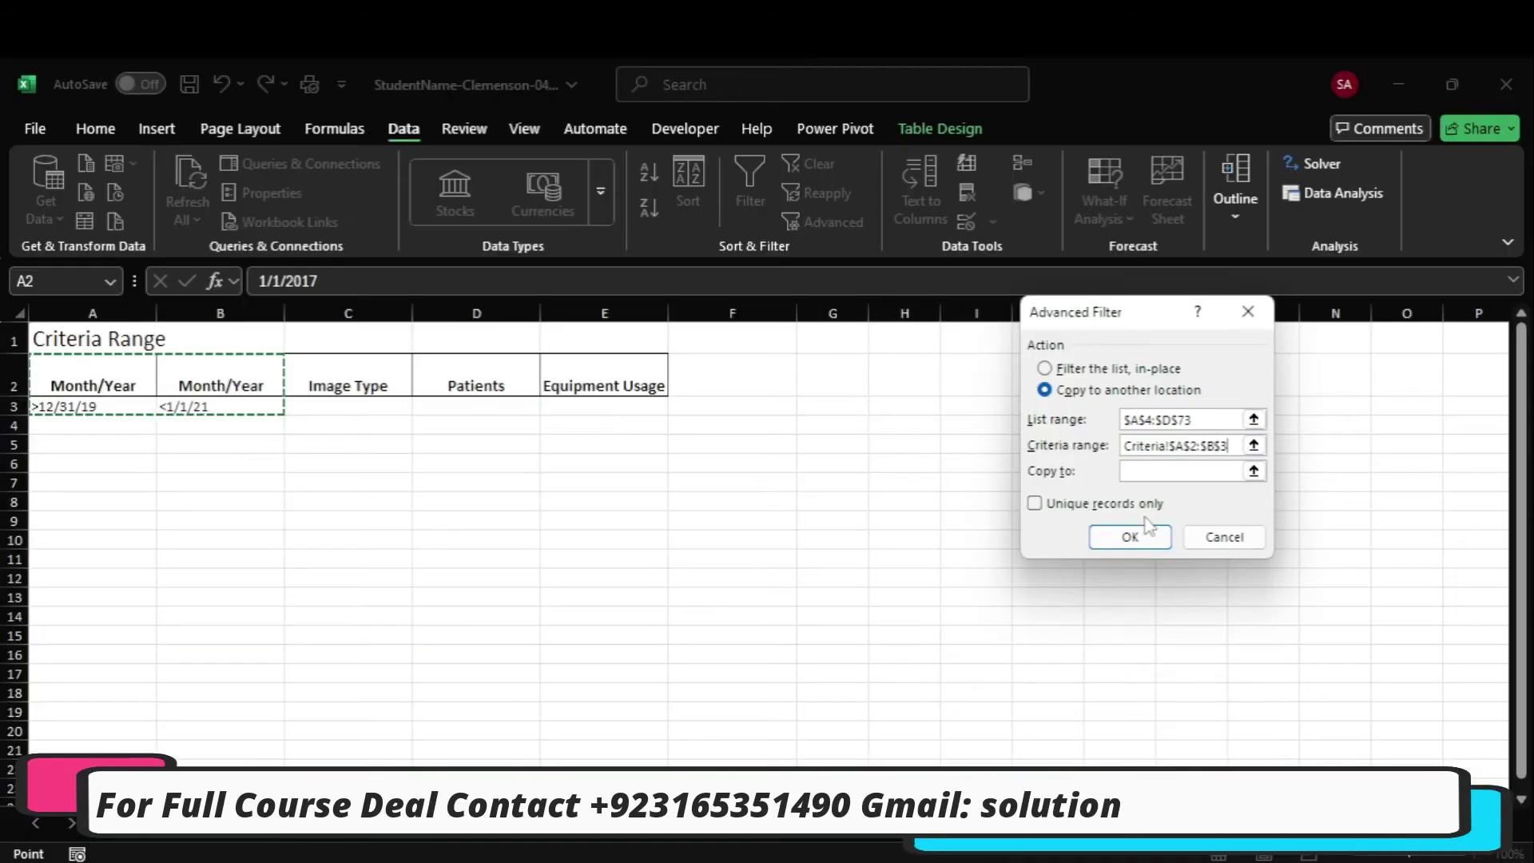
key(alt+Tab)
click(1152, 470)
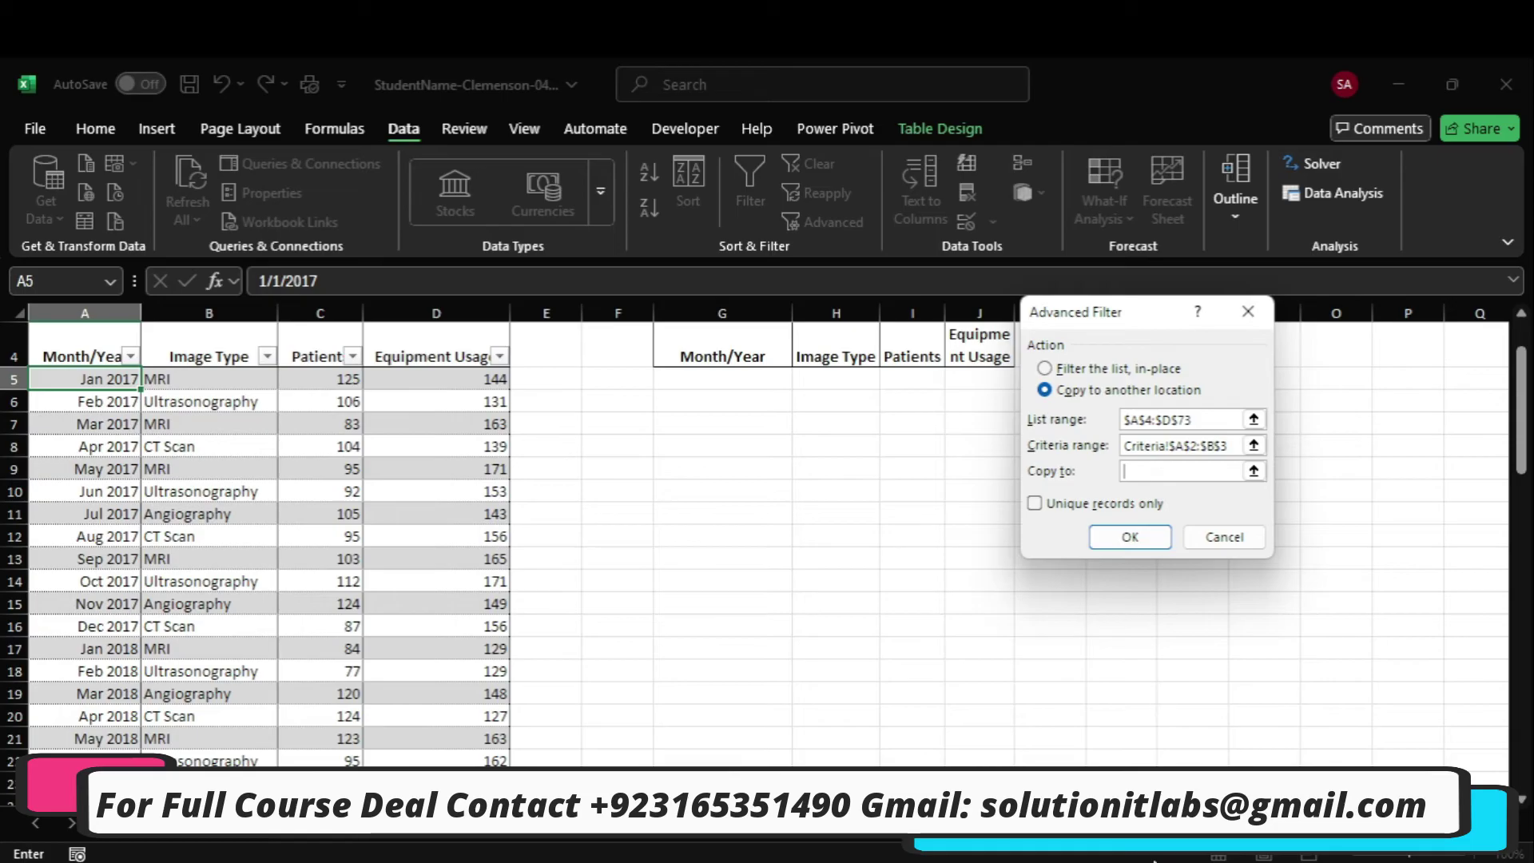
click(1114, 831)
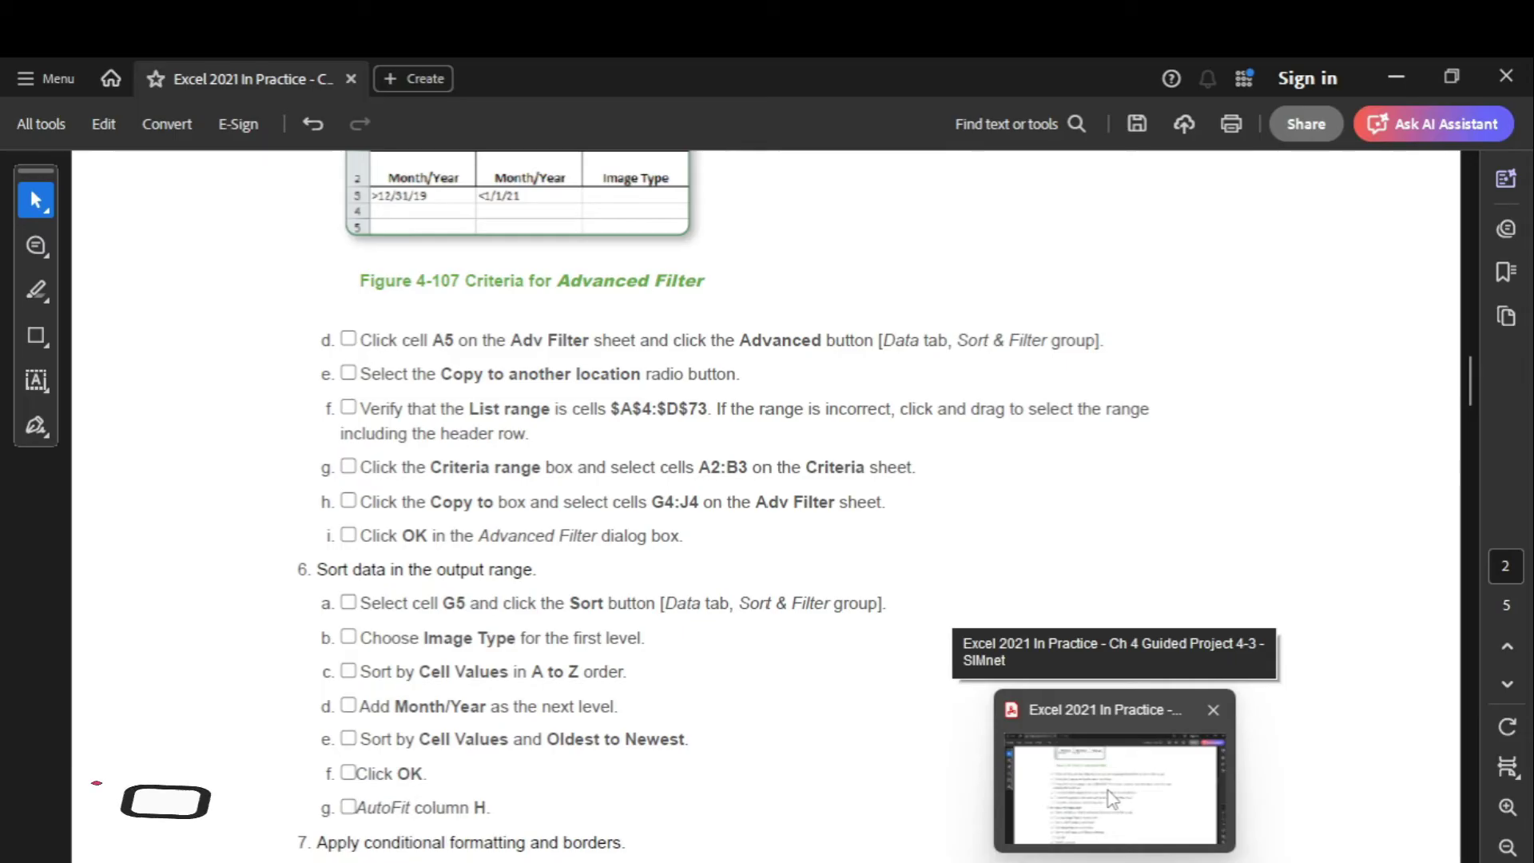
key(alt+Tab)
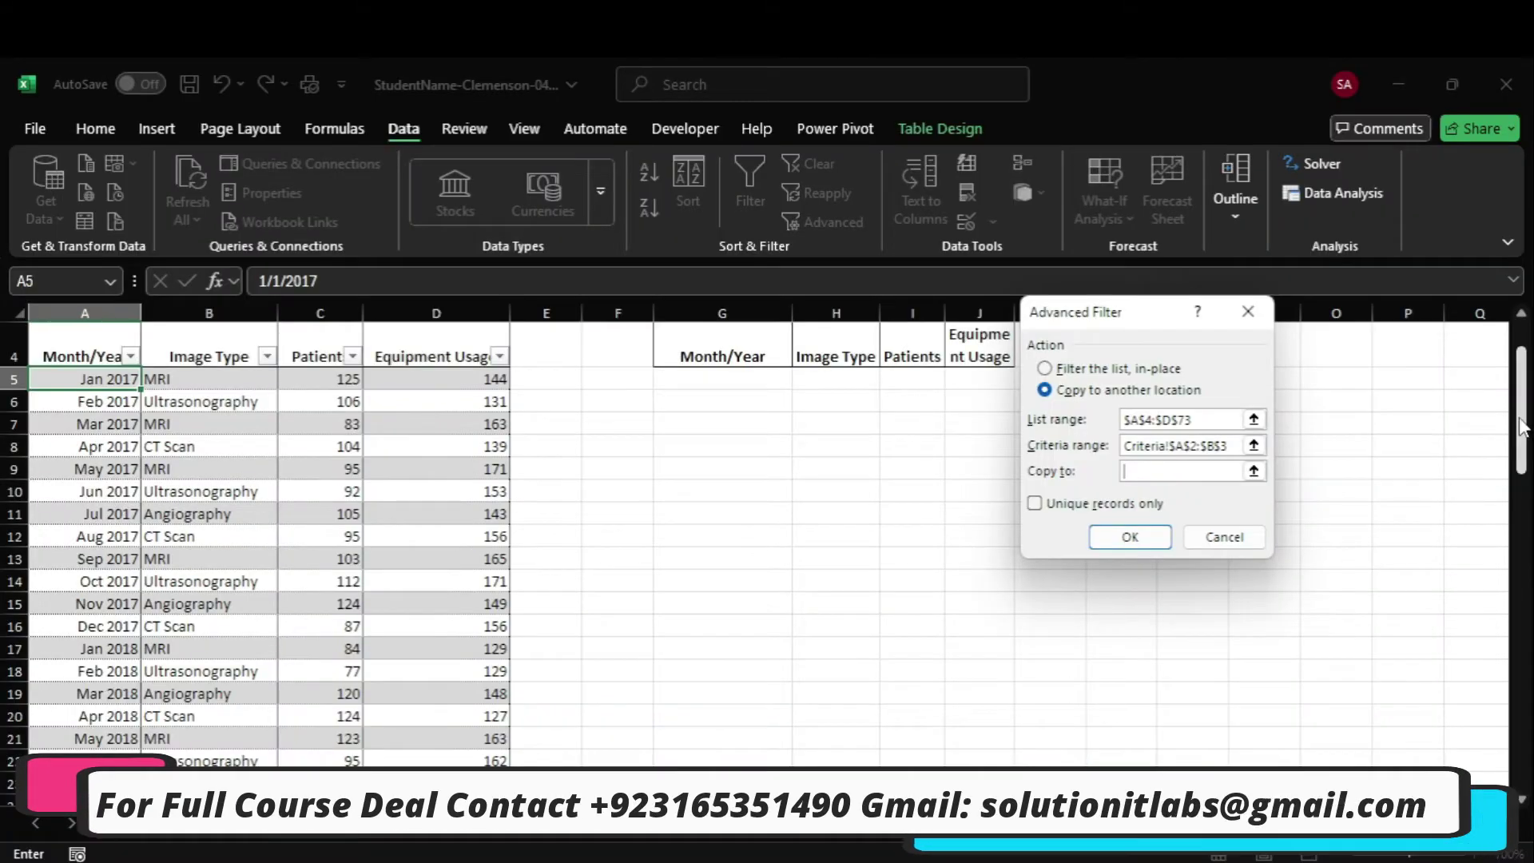
drag(1520, 427, 1519, 399)
drag(719, 447, 983, 446)
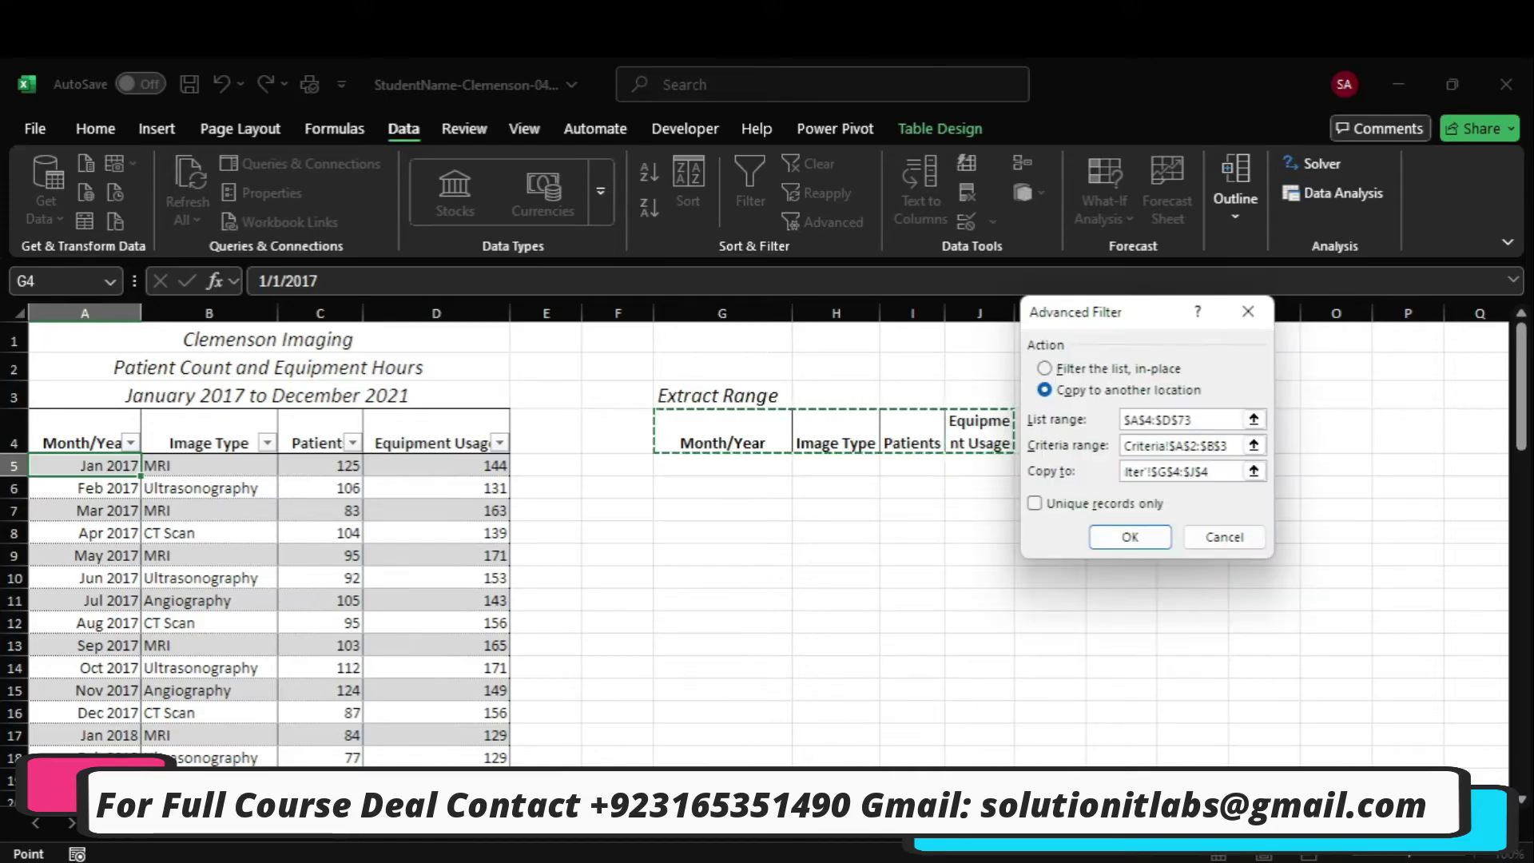
click(1101, 853)
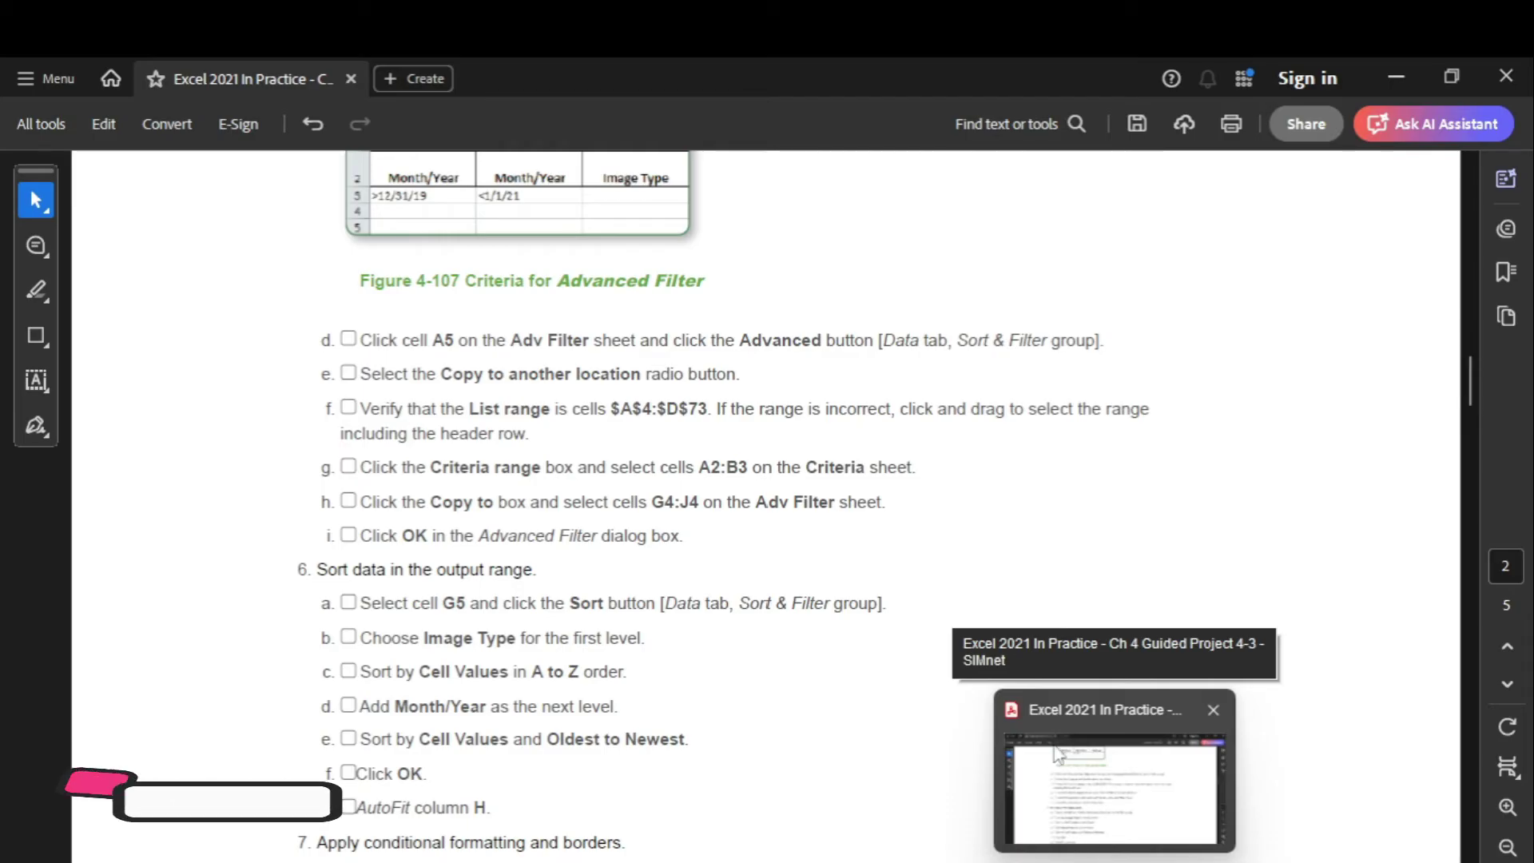
key(alt+Tab)
click(1097, 532)
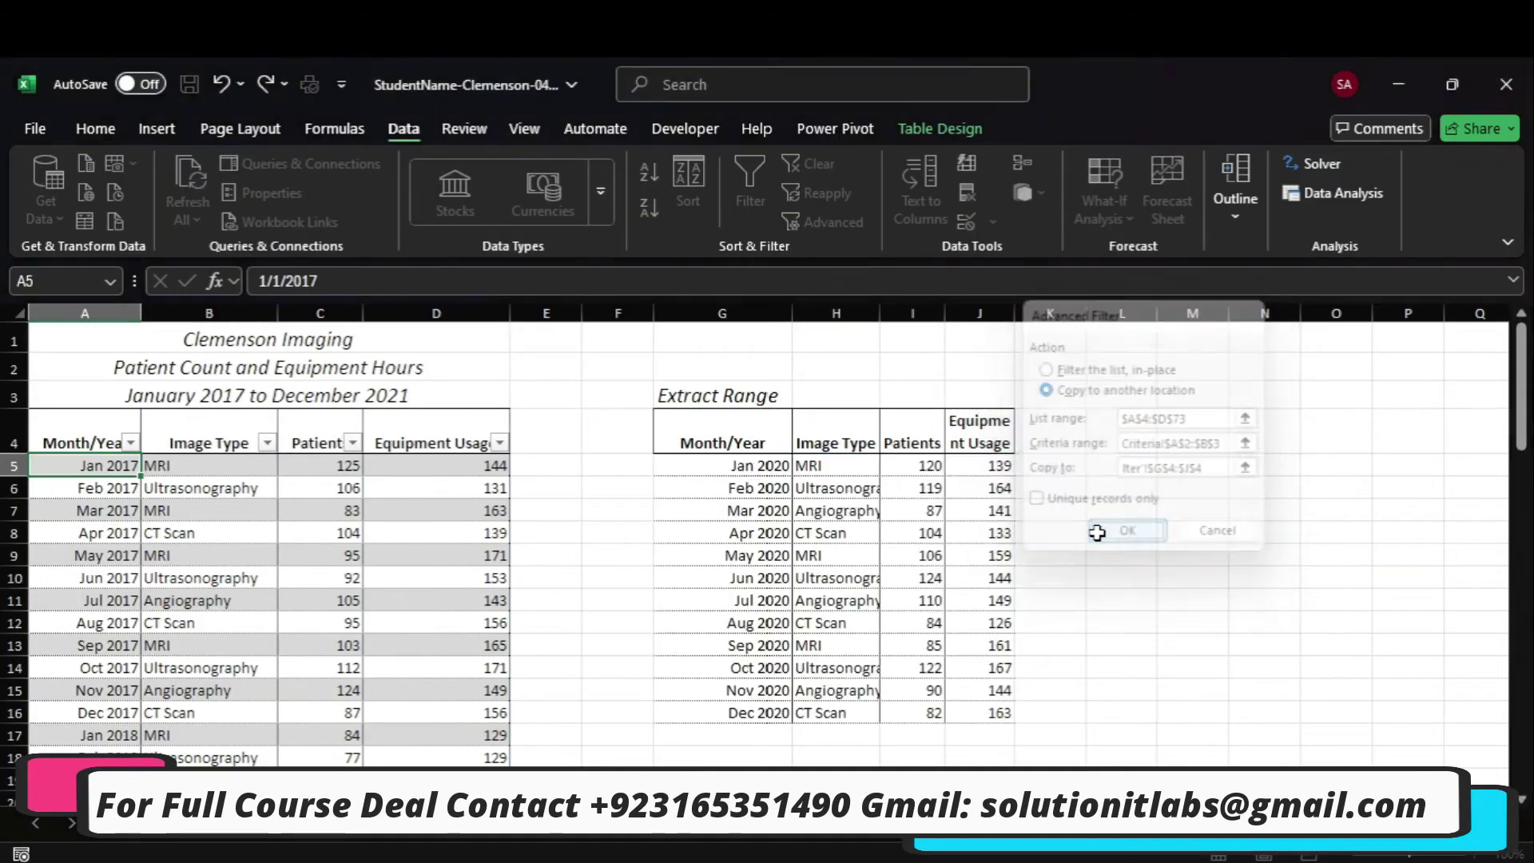
Read step 6 in the instructions PDF on sorting the output range, and return to the Excel workbook.
click(1115, 855)
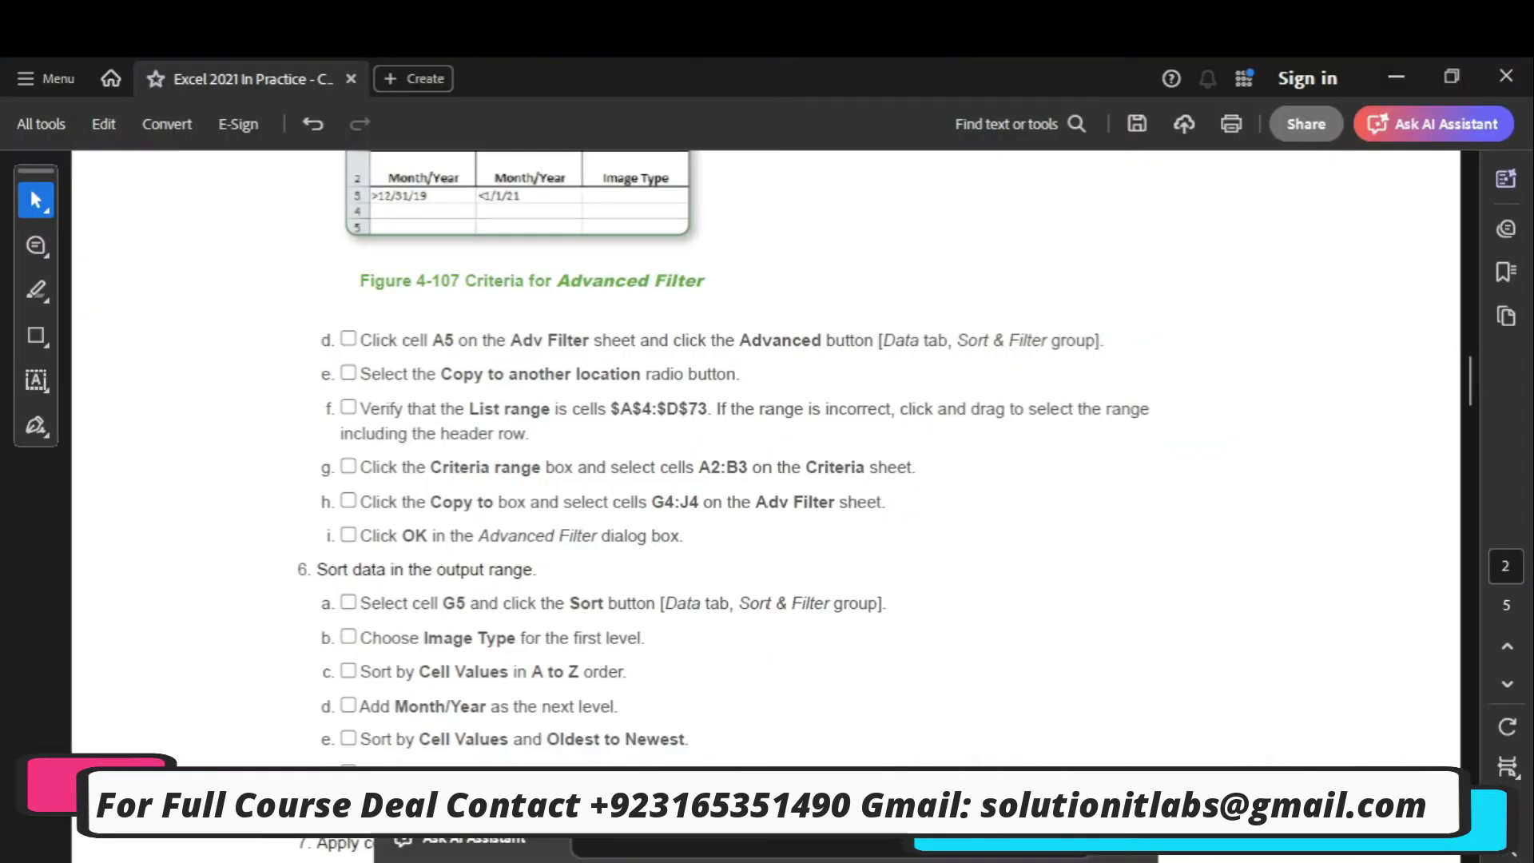
drag(1464, 378, 1473, 396)
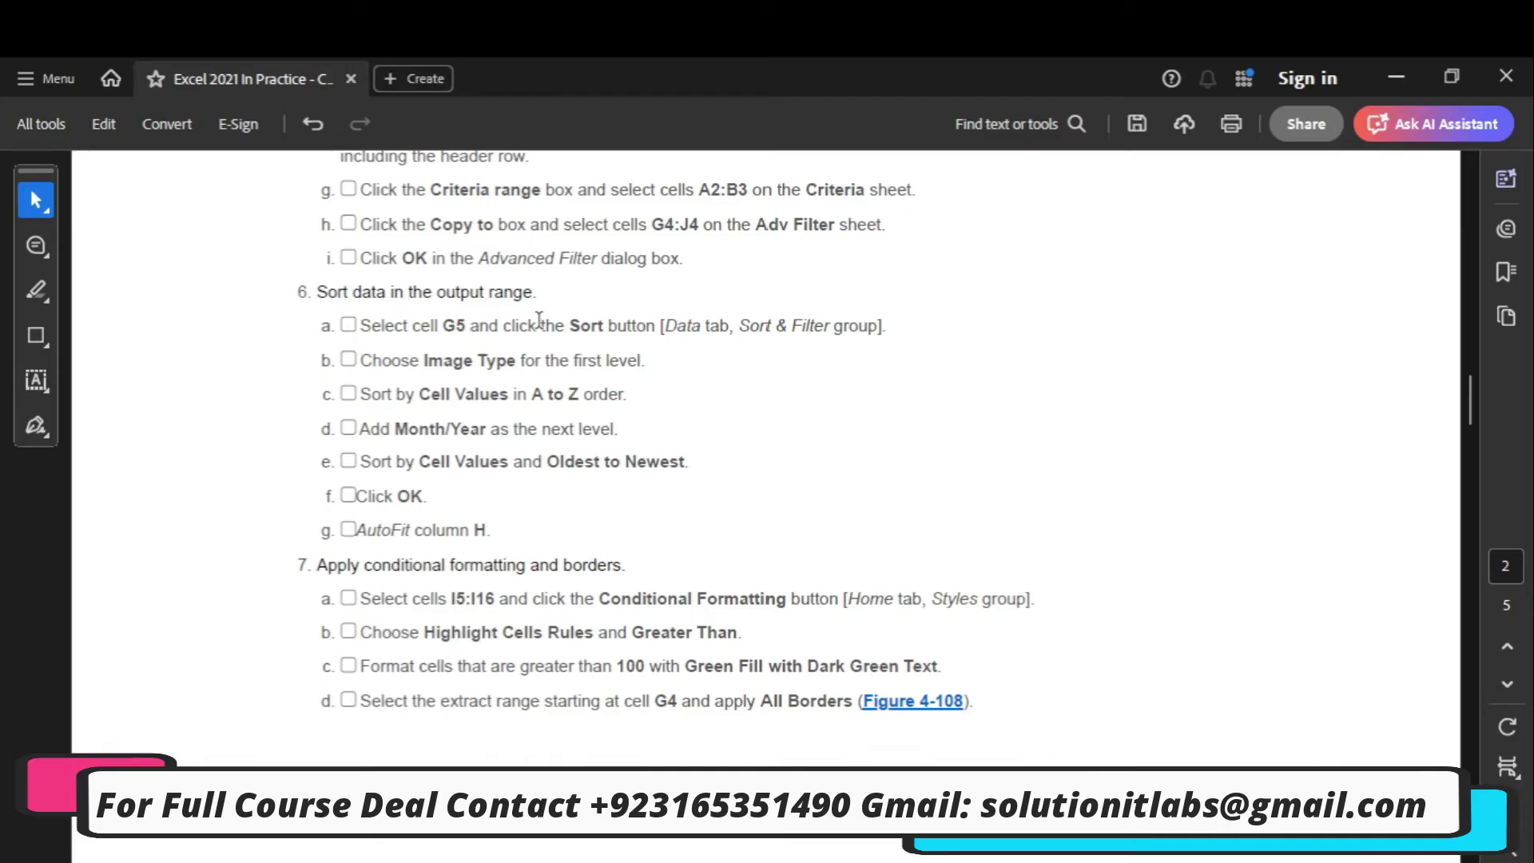
mouse_move(1138, 855)
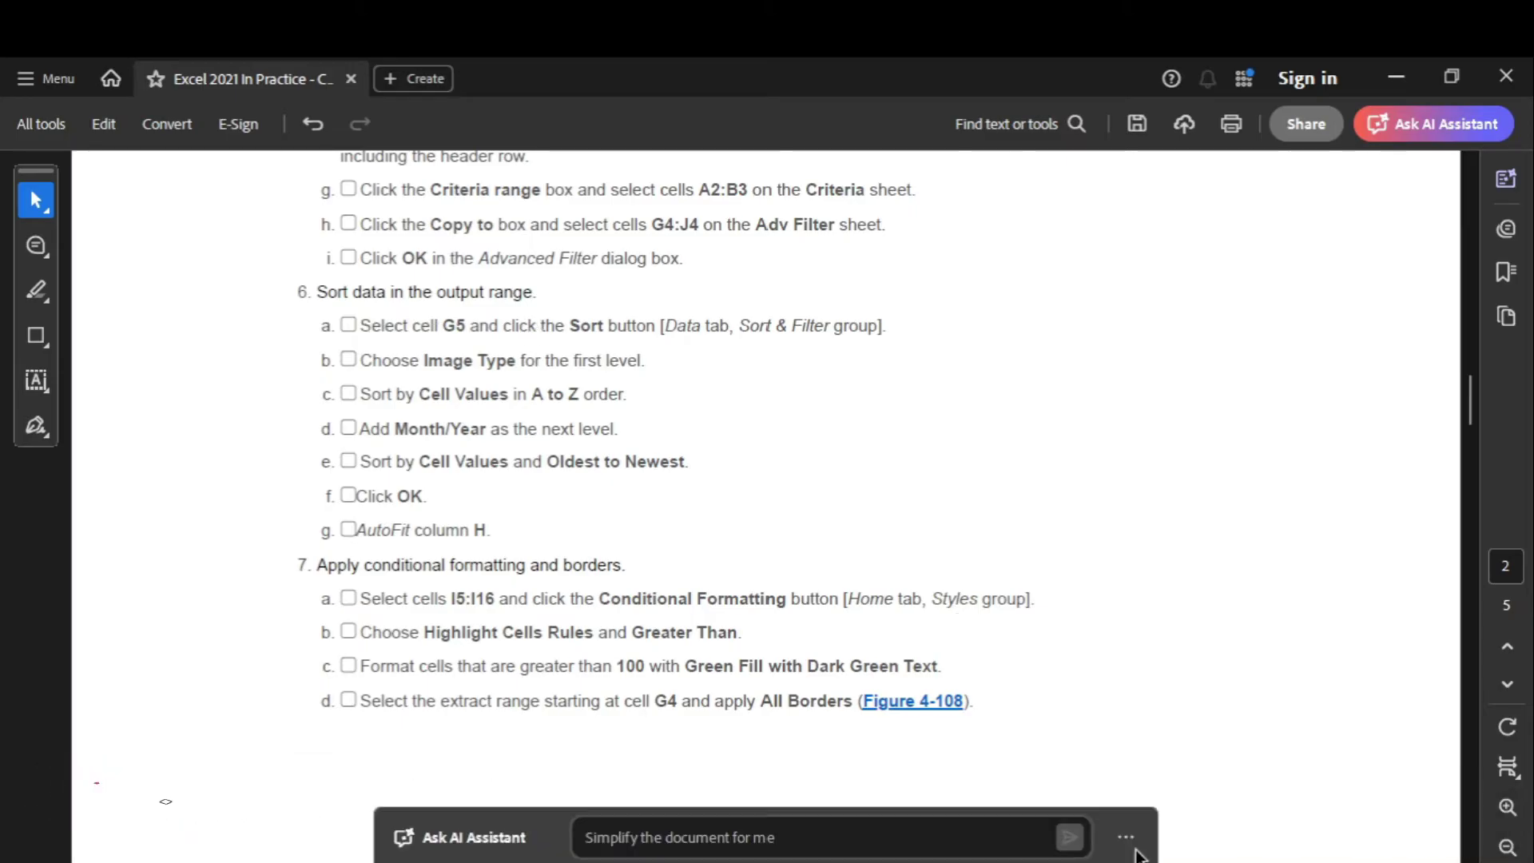
click(1128, 819)
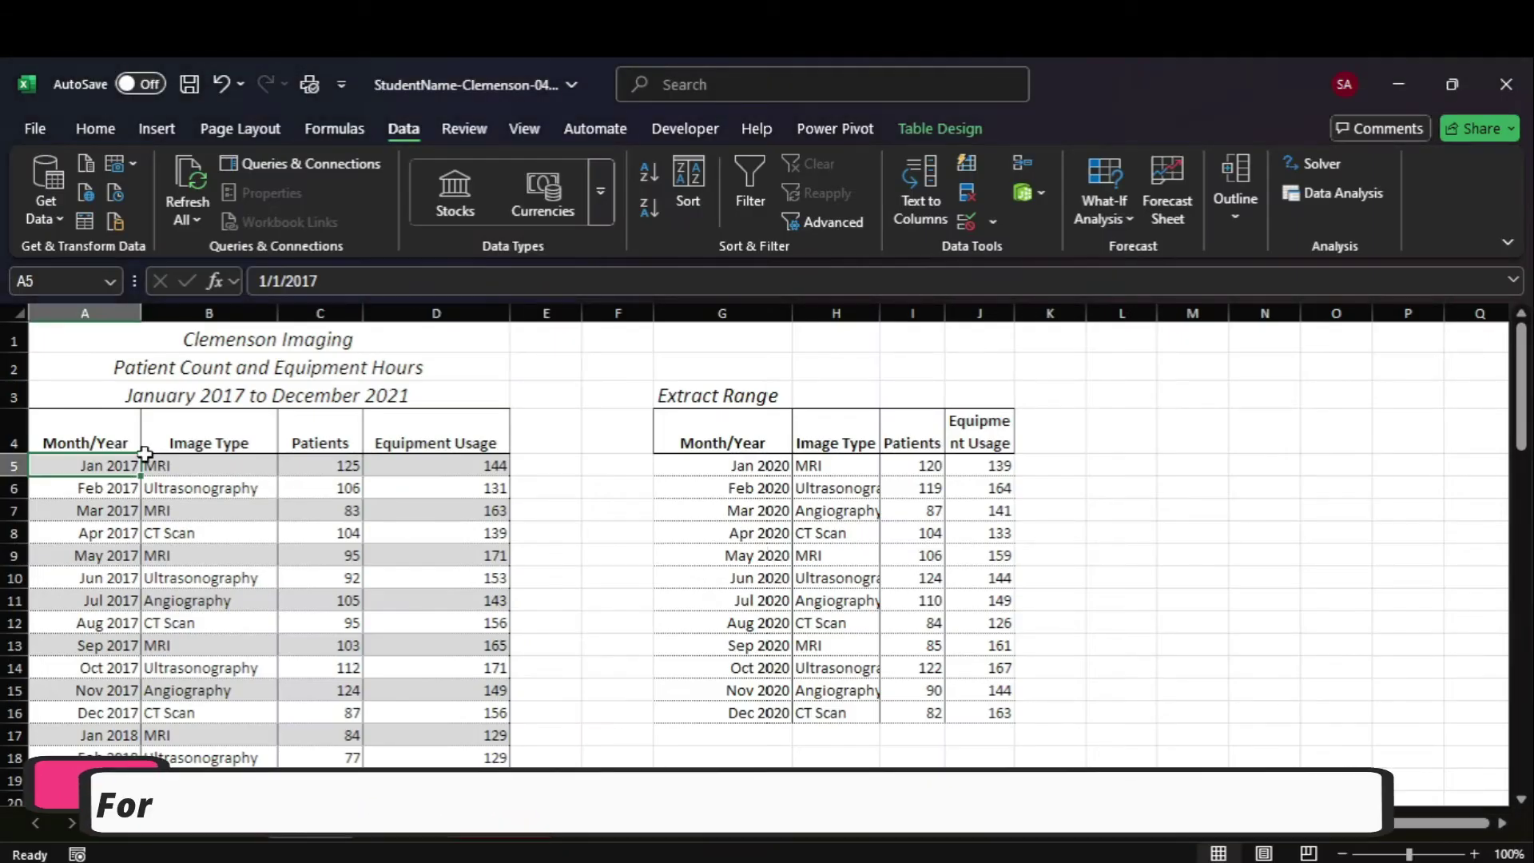
Following step 6 in the instructions PDF, start a custom sort from cell G5 with Image Type as first level, Cell Values, A to Z.
click(751, 433)
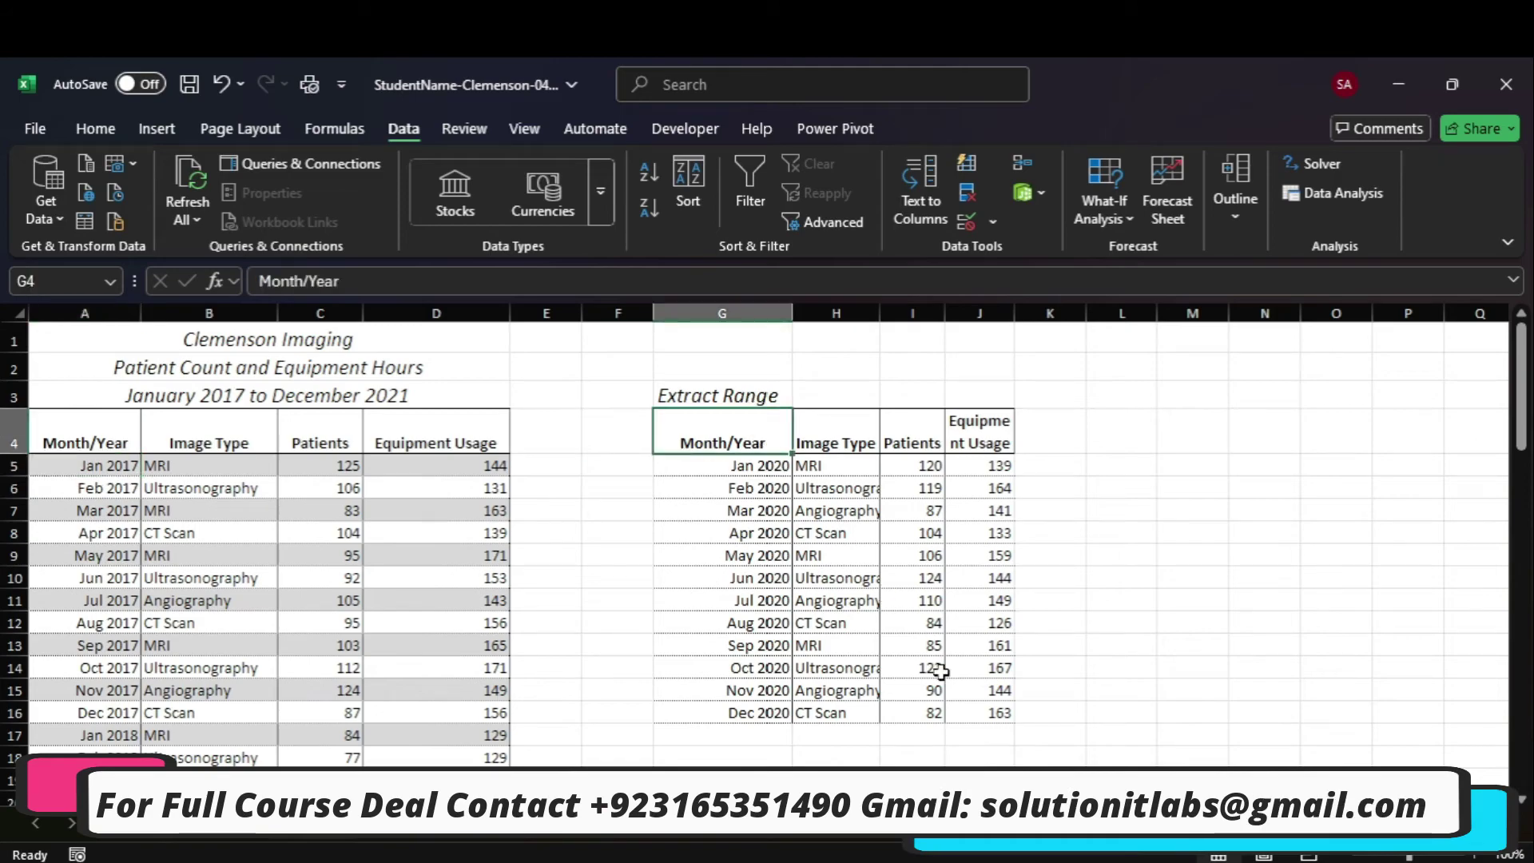
mouse_move(1114, 851)
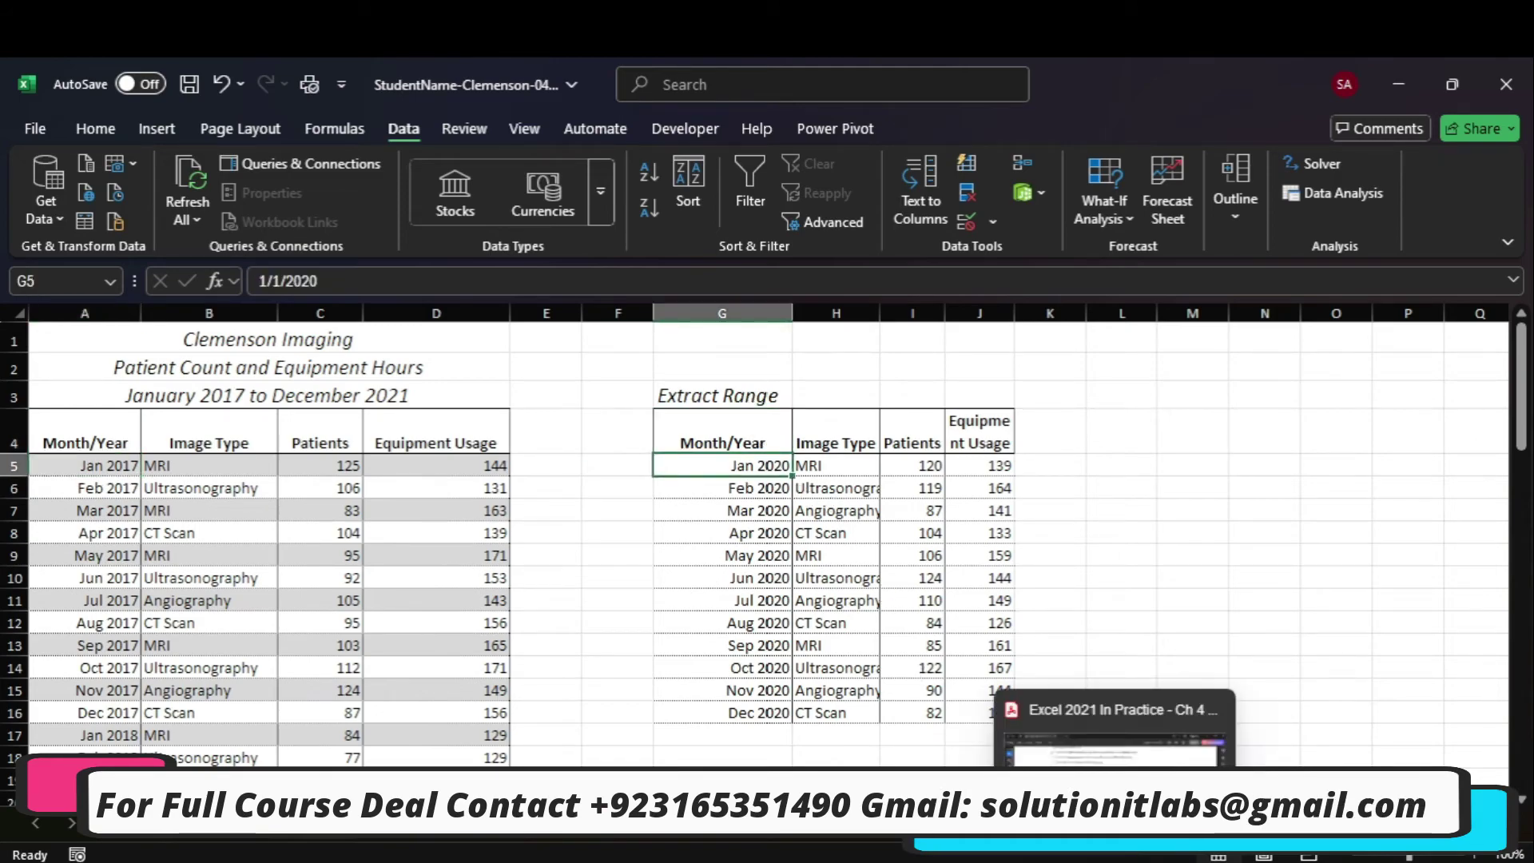
click(1110, 747)
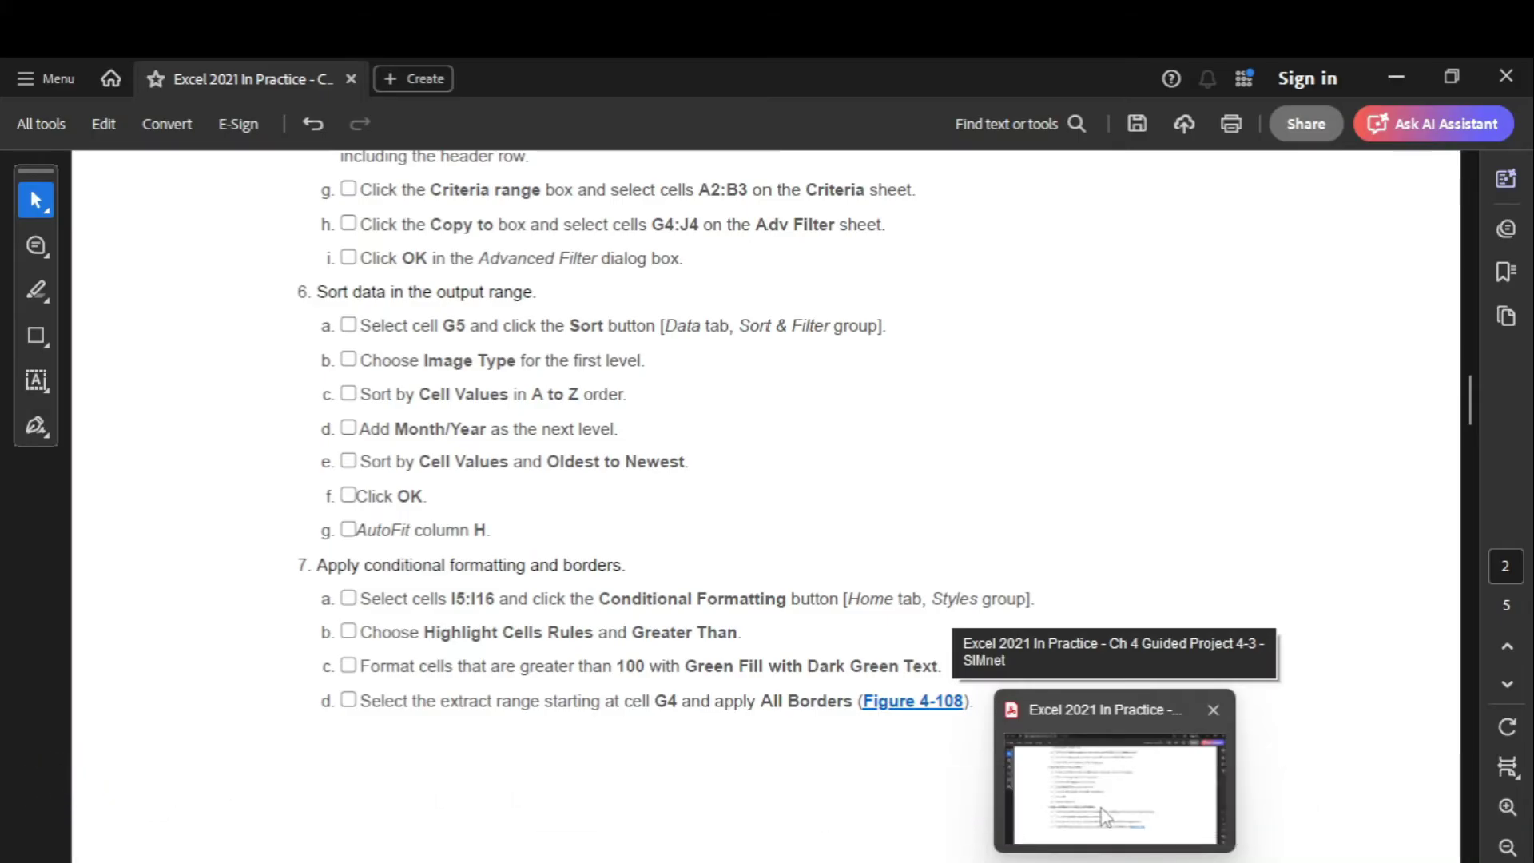
key(alt+Tab)
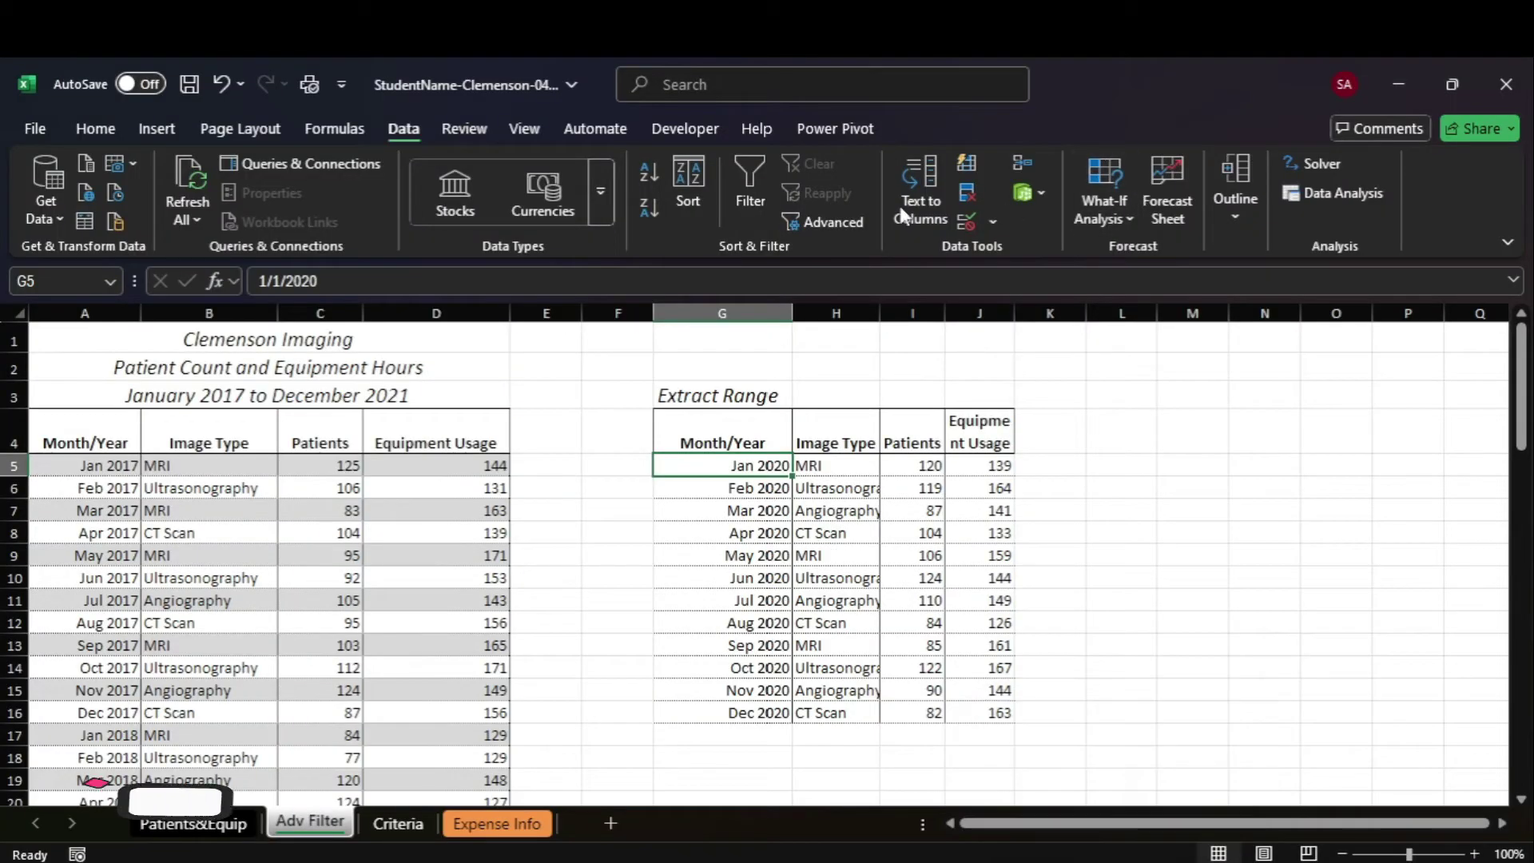
click(95, 128)
click(1160, 208)
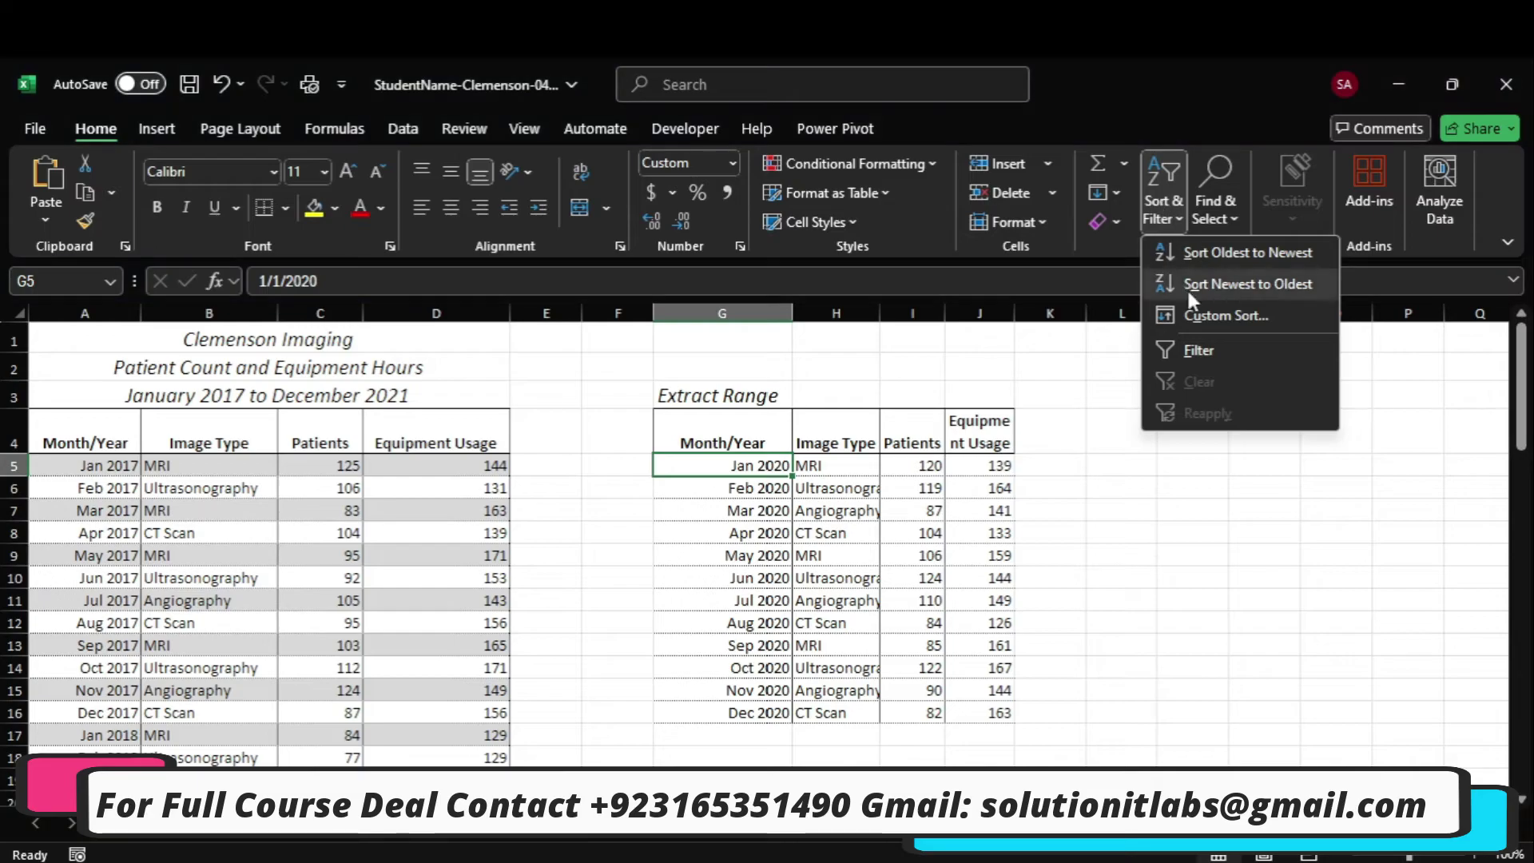
click(1192, 312)
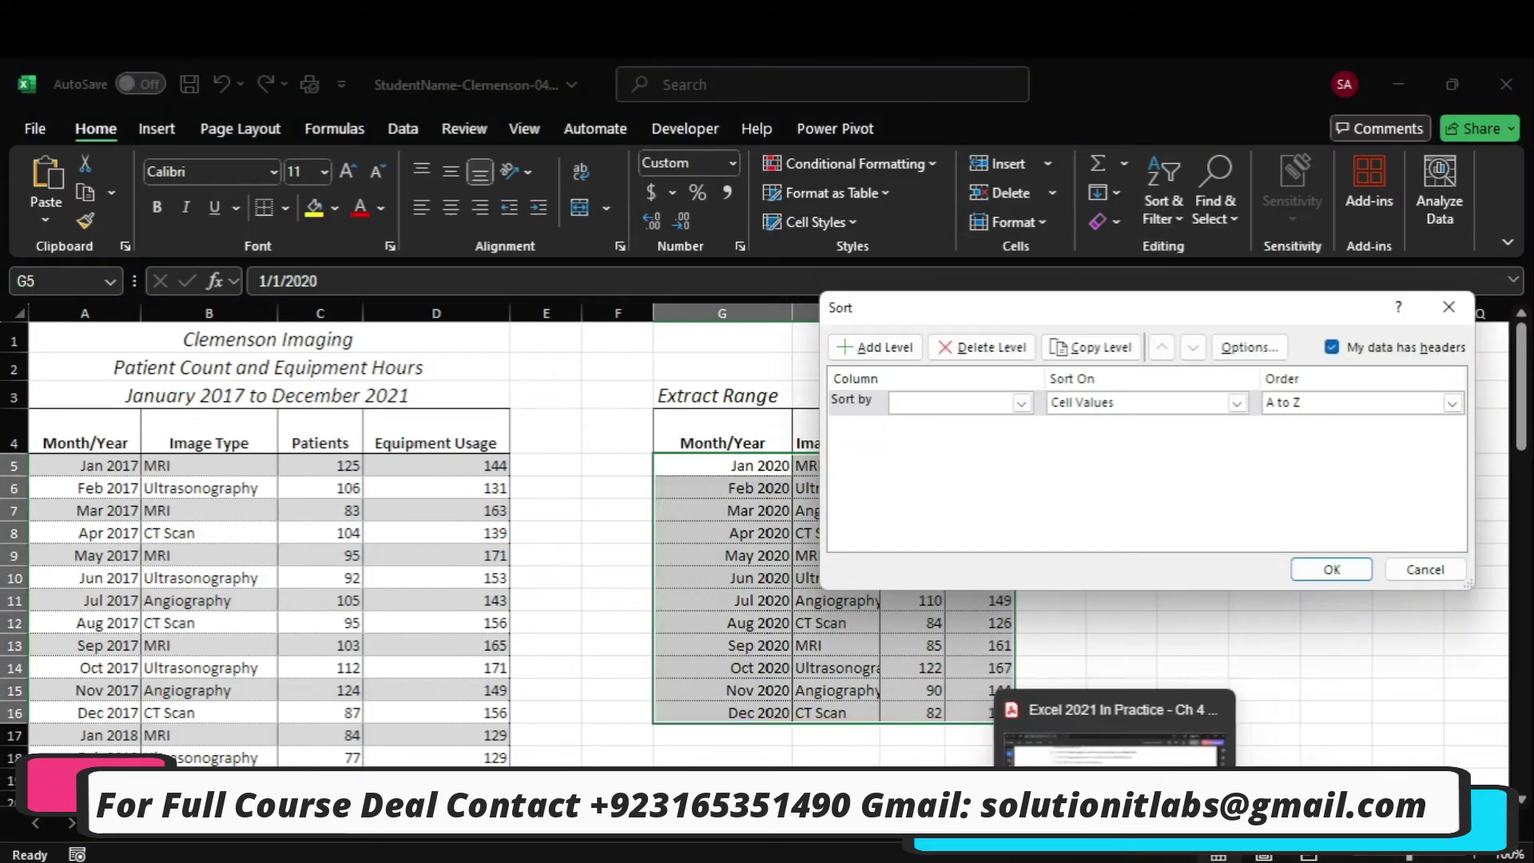
click(1020, 404)
click(993, 439)
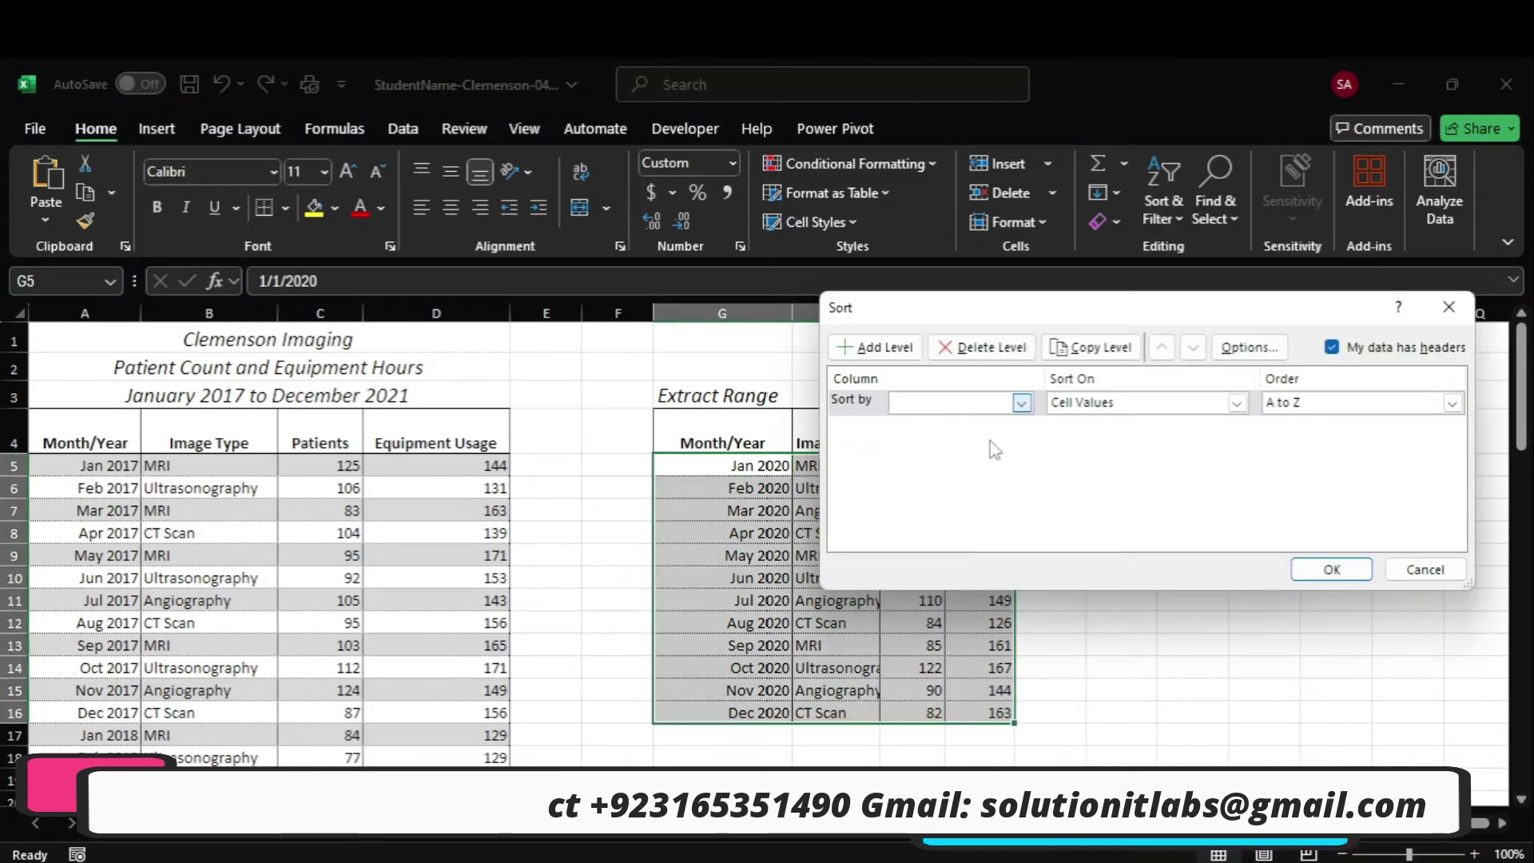
Check step 6 in the instructions PDF, add Month/Year as second sort level by Cell Values, Oldest to Newest, and run the sort.
click(1088, 795)
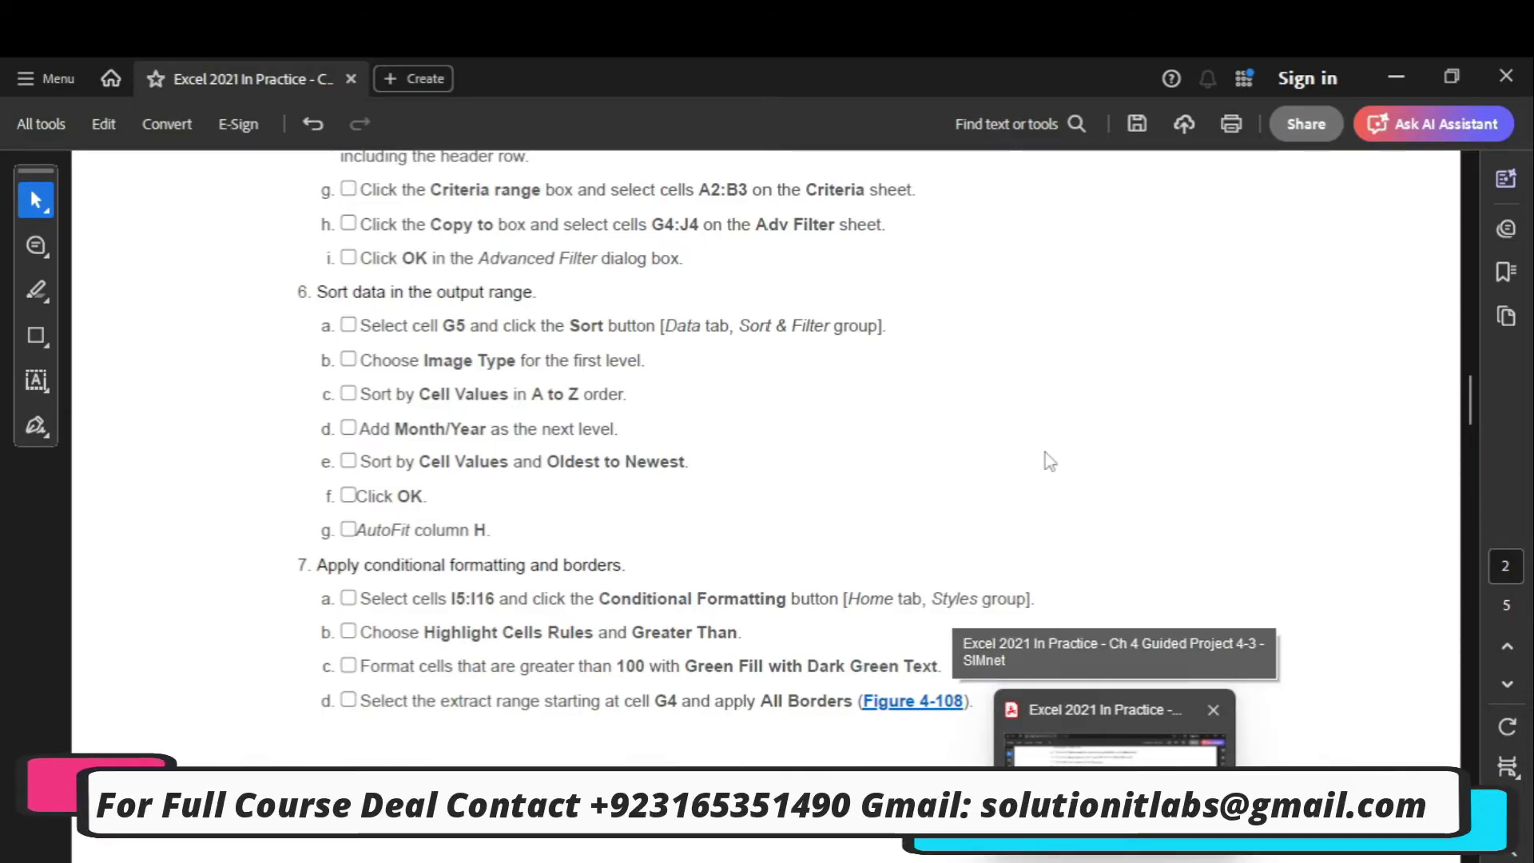
key(alt+Tab)
click(878, 347)
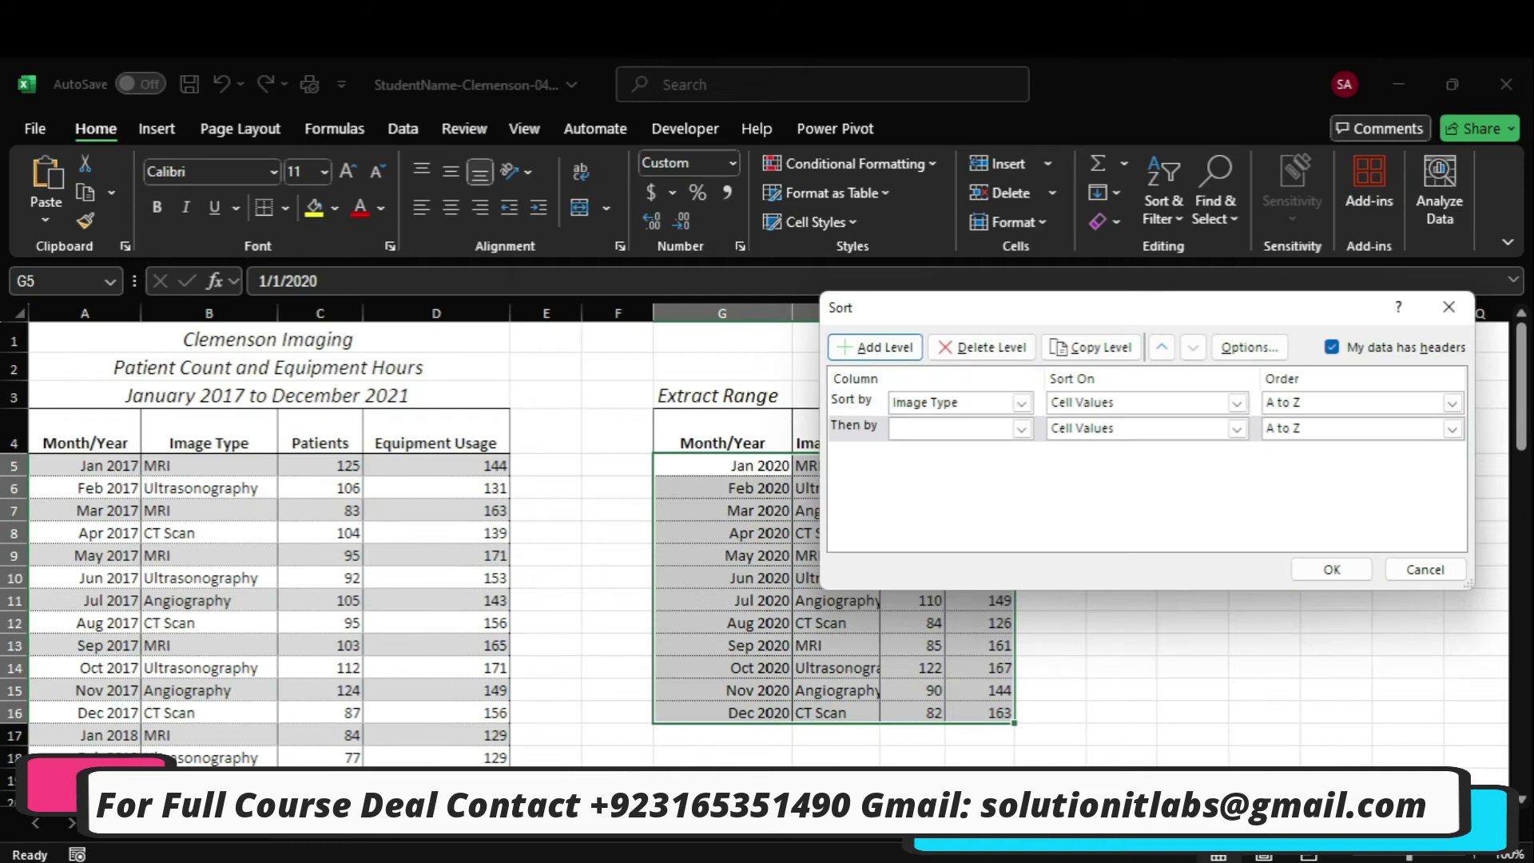
mouse_move(1218, 855)
click(1114, 794)
click(998, 429)
click(927, 449)
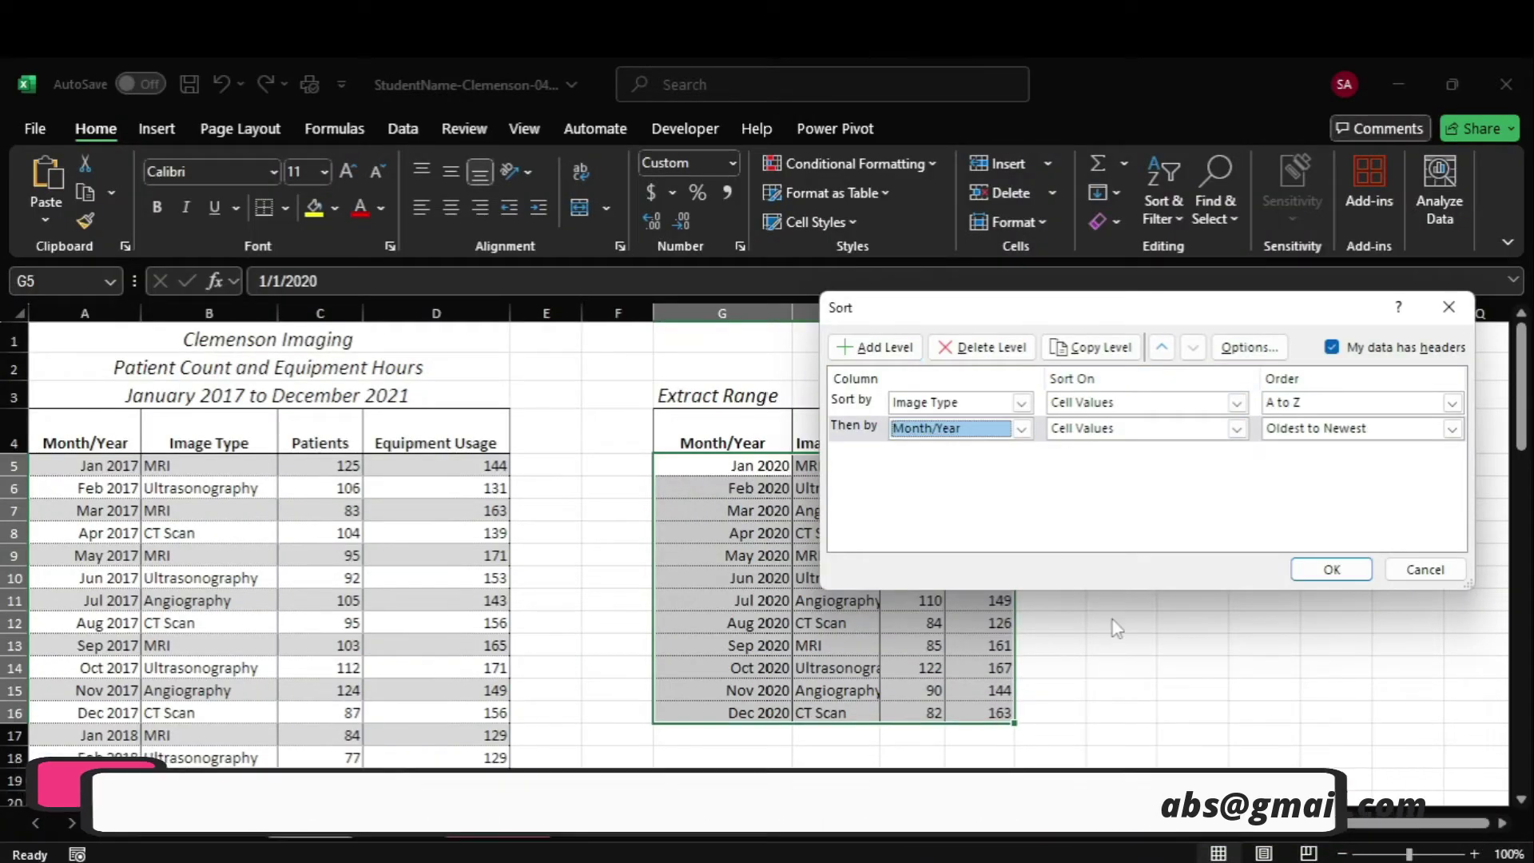
mouse_move(1117, 841)
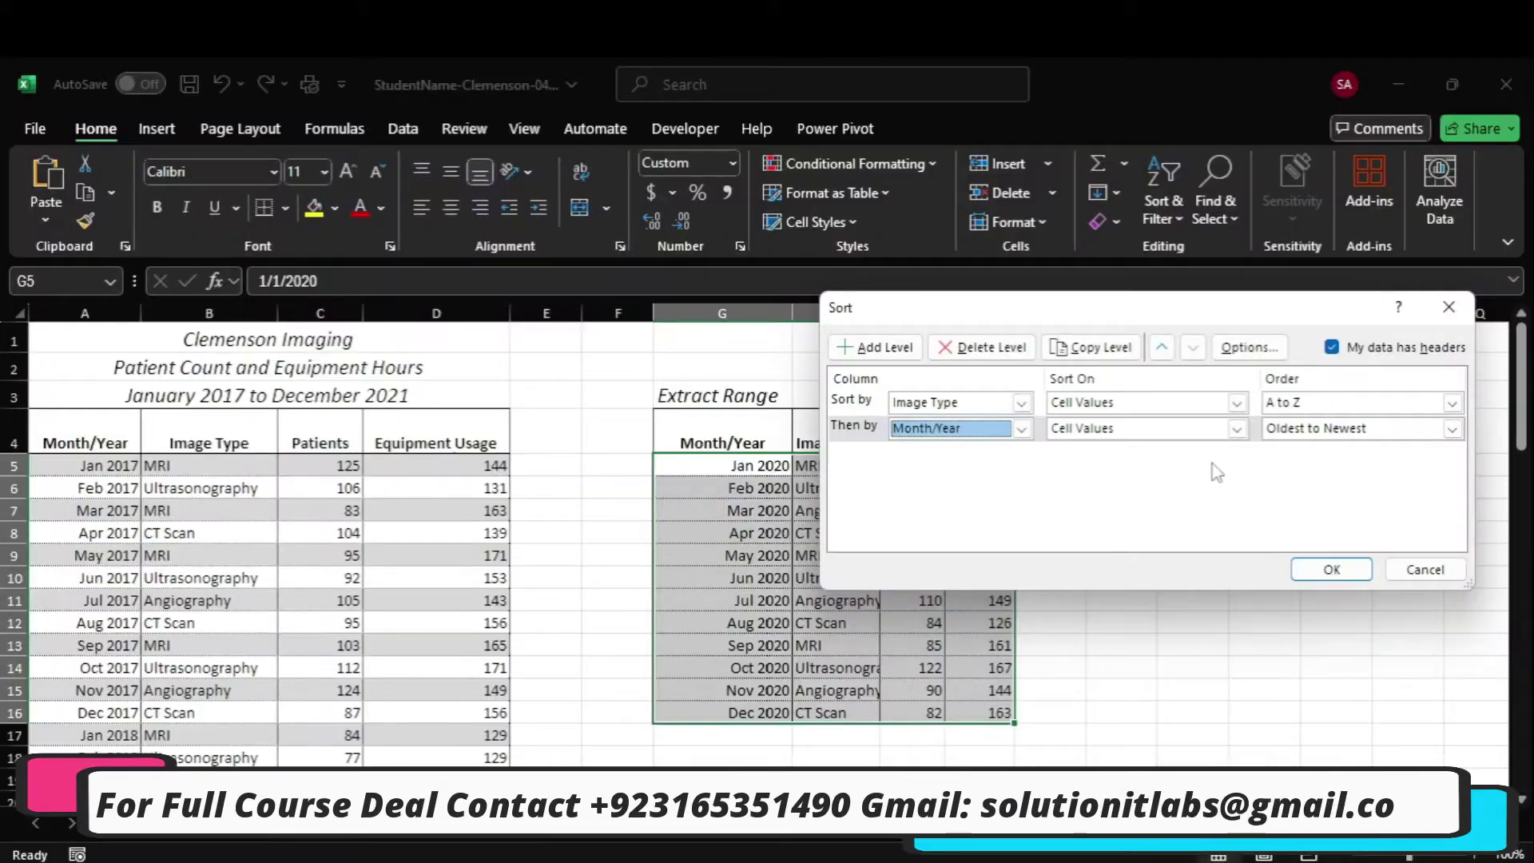
click(1334, 581)
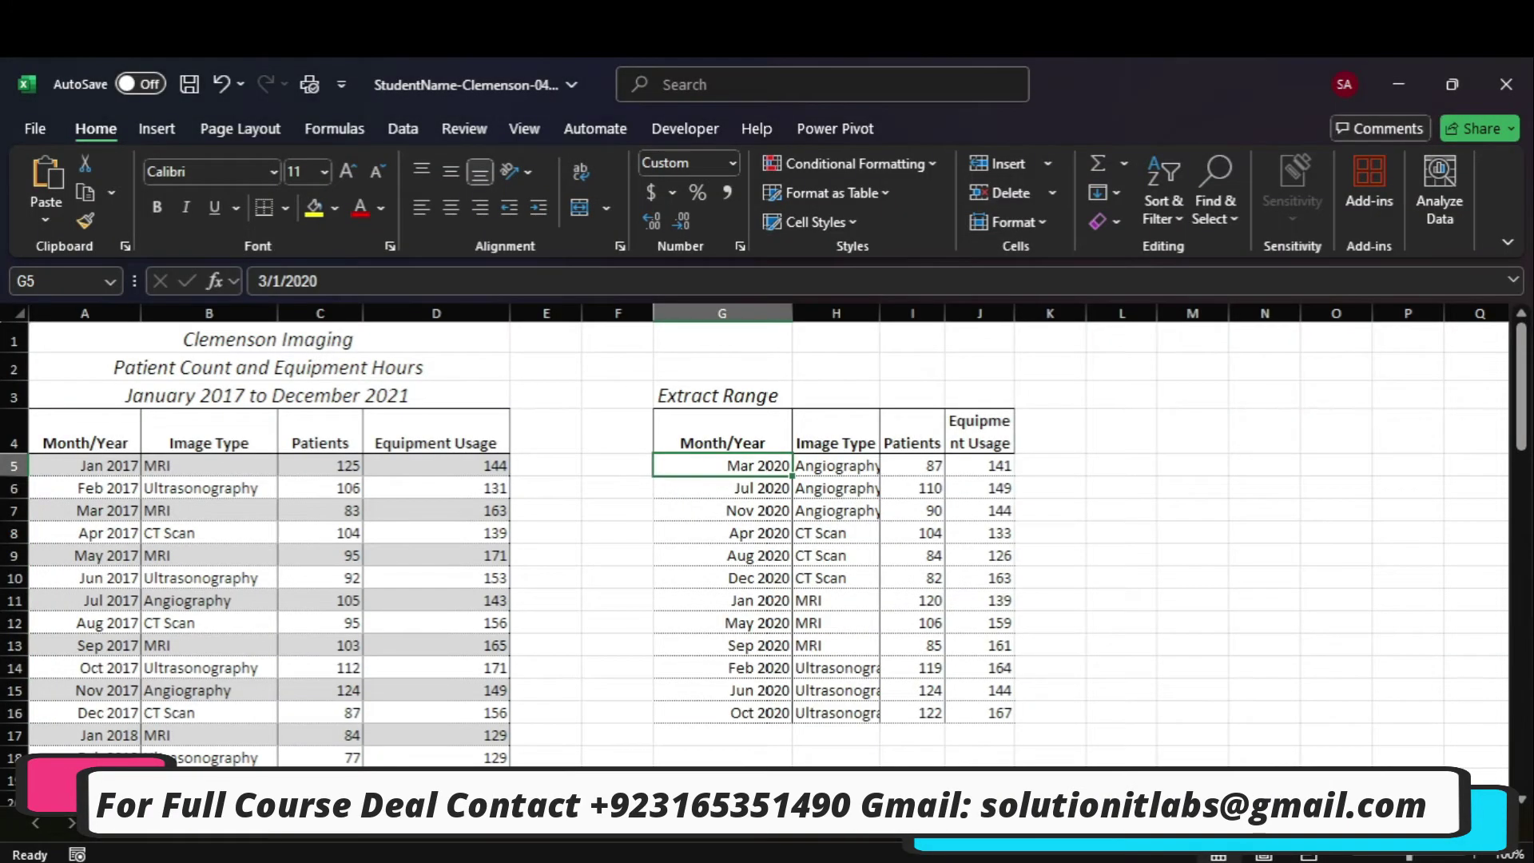
Return to the instructions PDF and go back to the start of the project to read steps 1 to 3.
mouse_move(1115, 743)
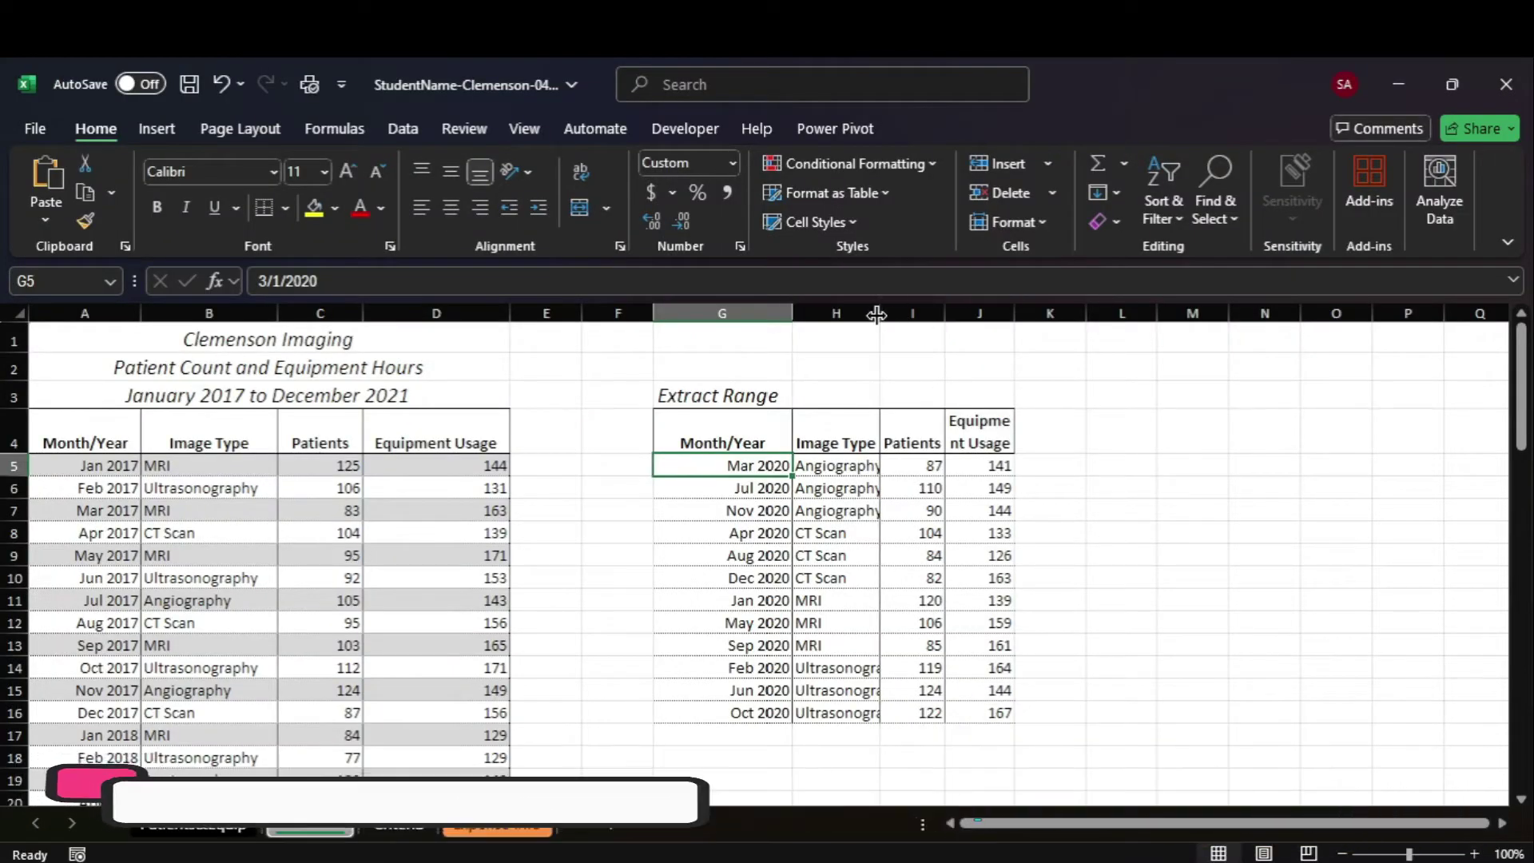
click(1126, 852)
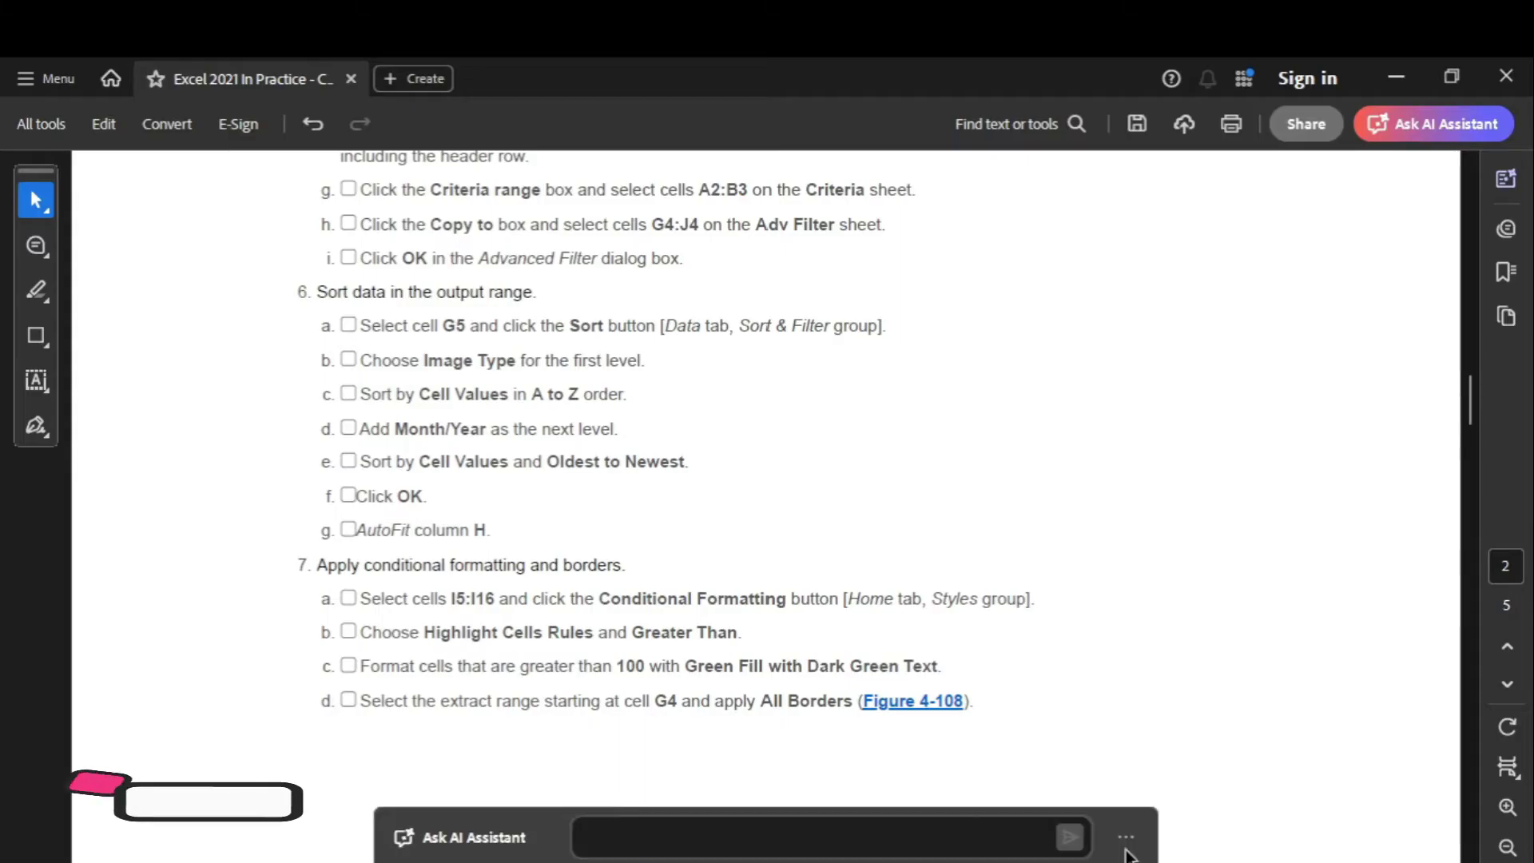
drag(1478, 391, 1430, 162)
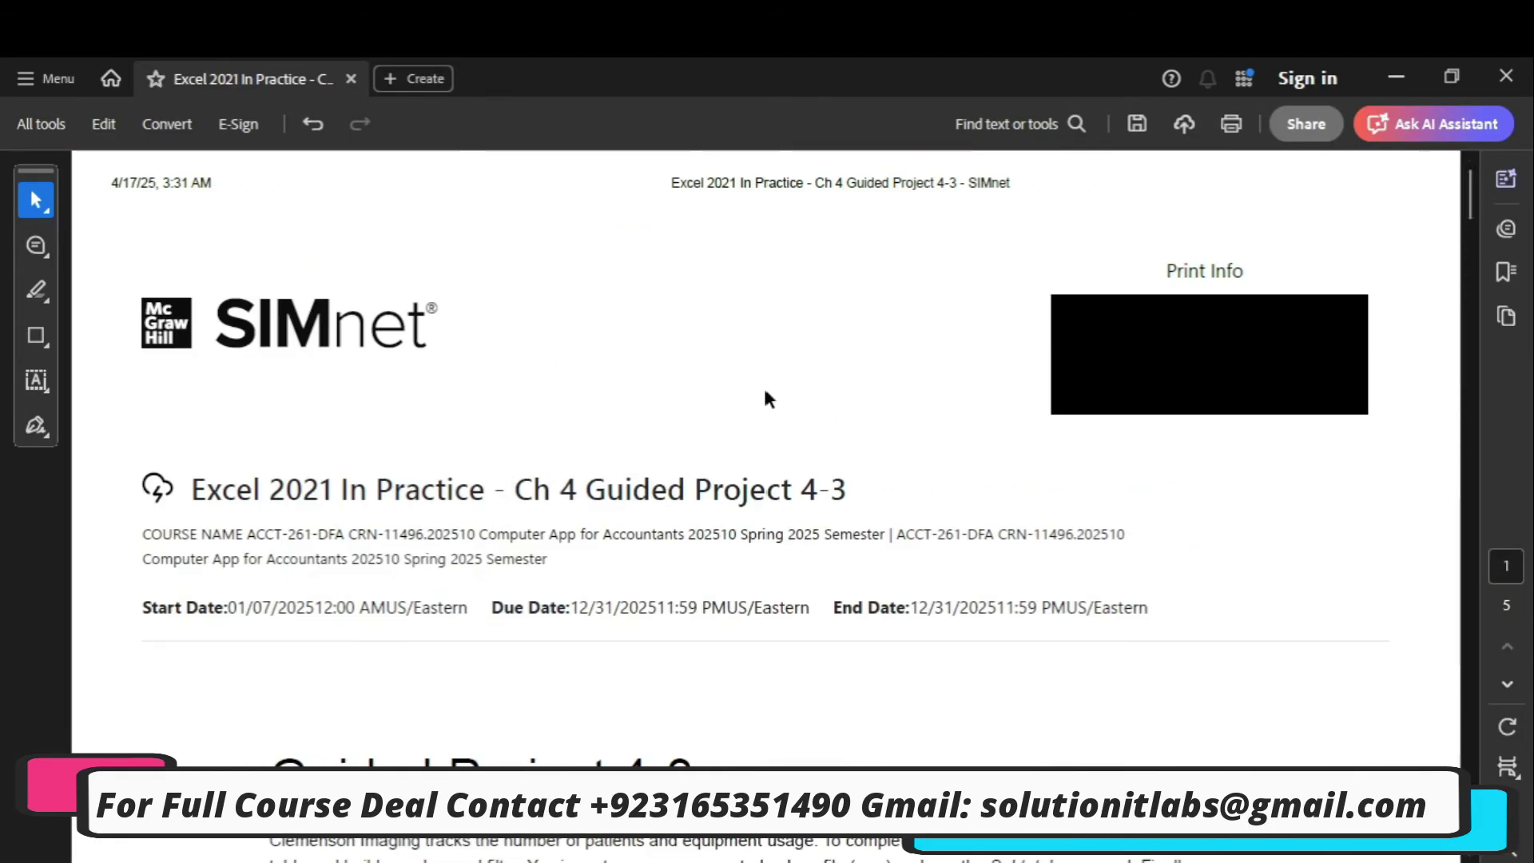
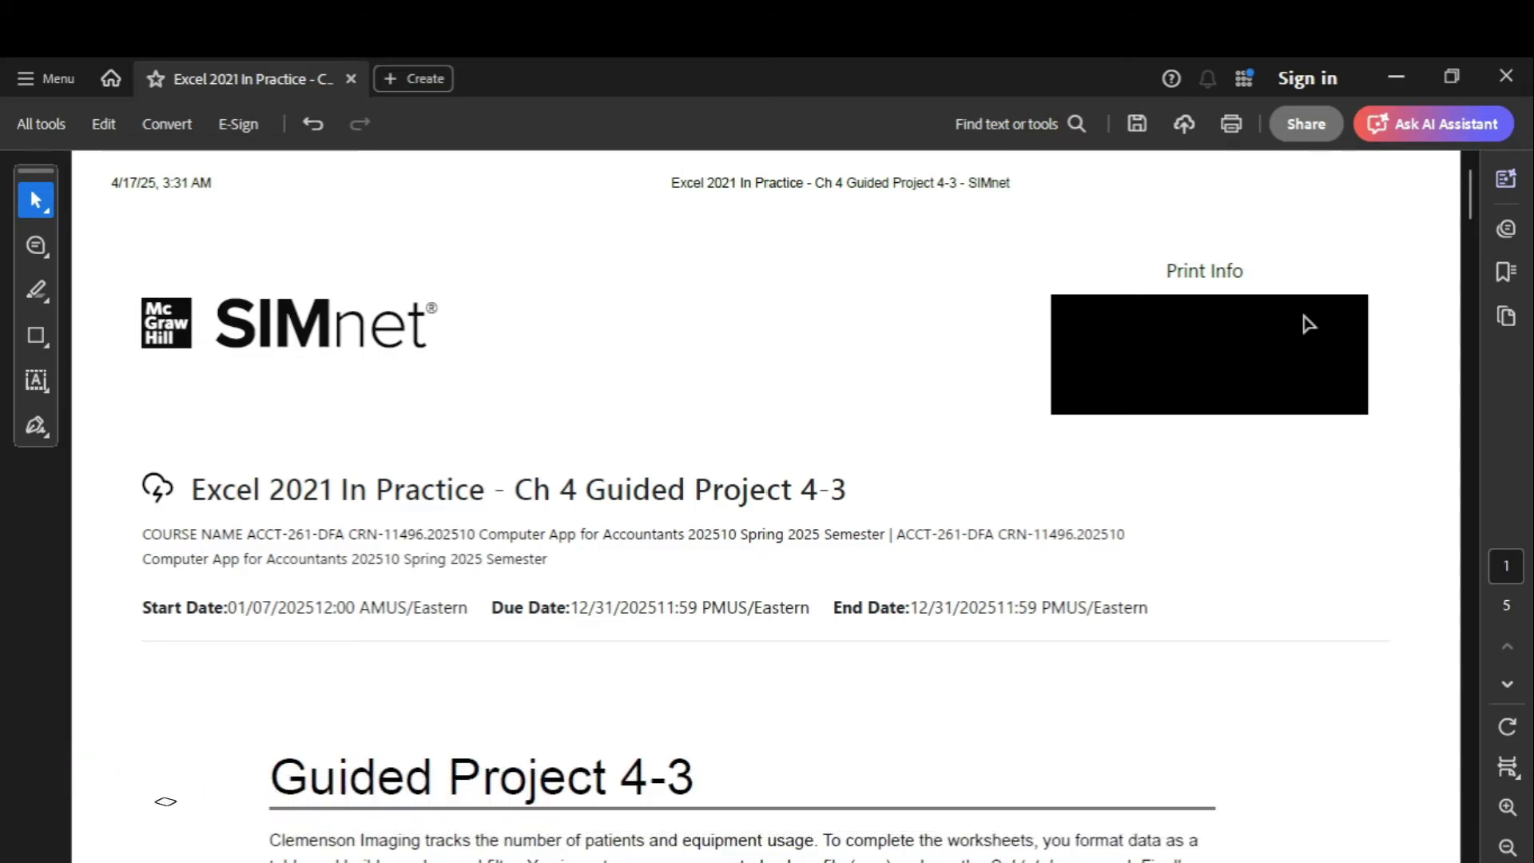
drag(1465, 197, 1480, 283)
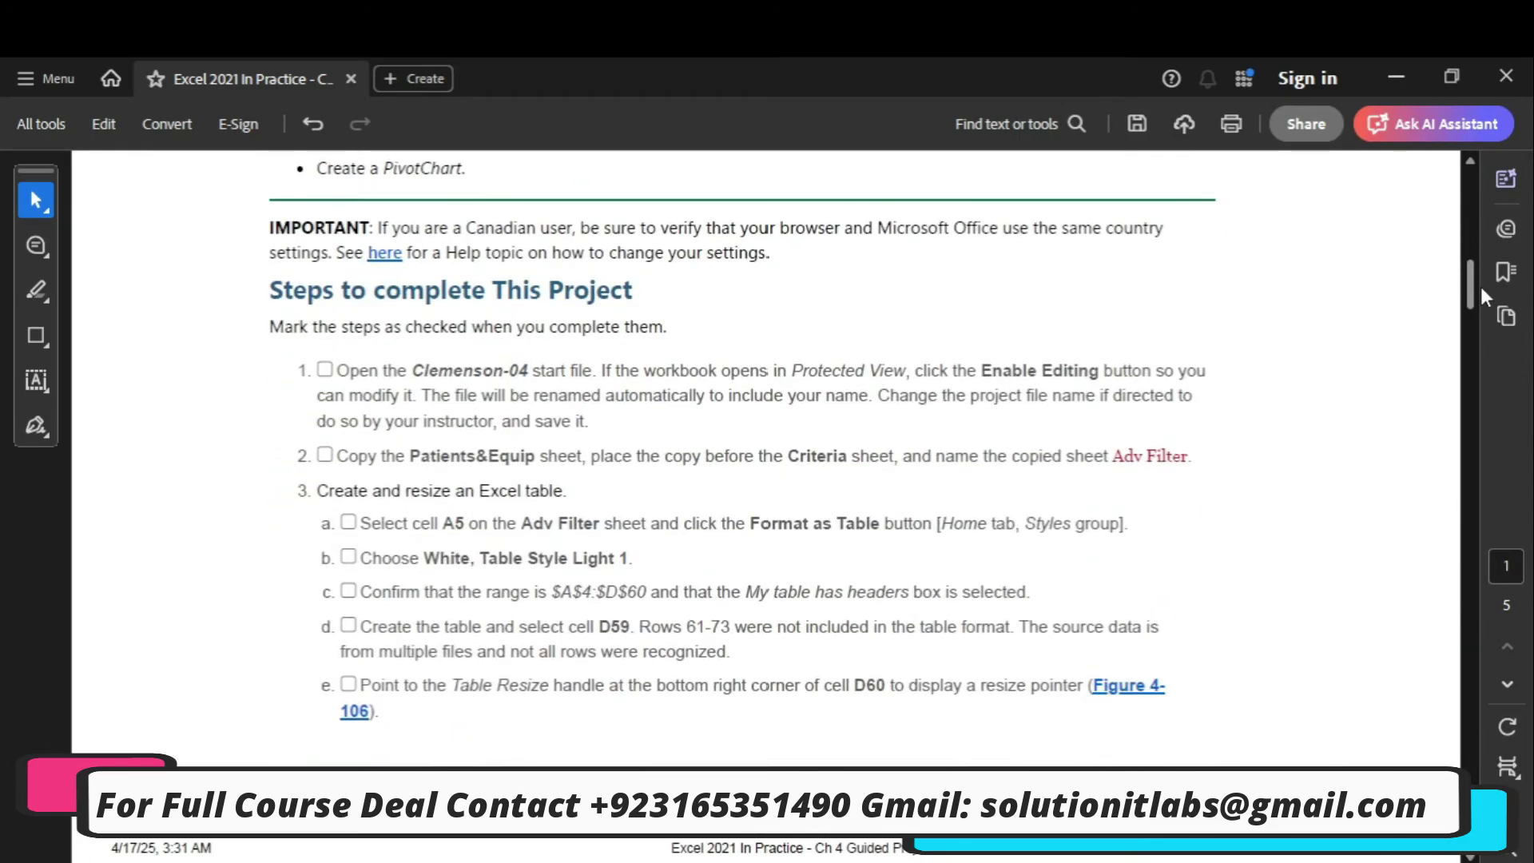
drag(1479, 283, 1479, 293)
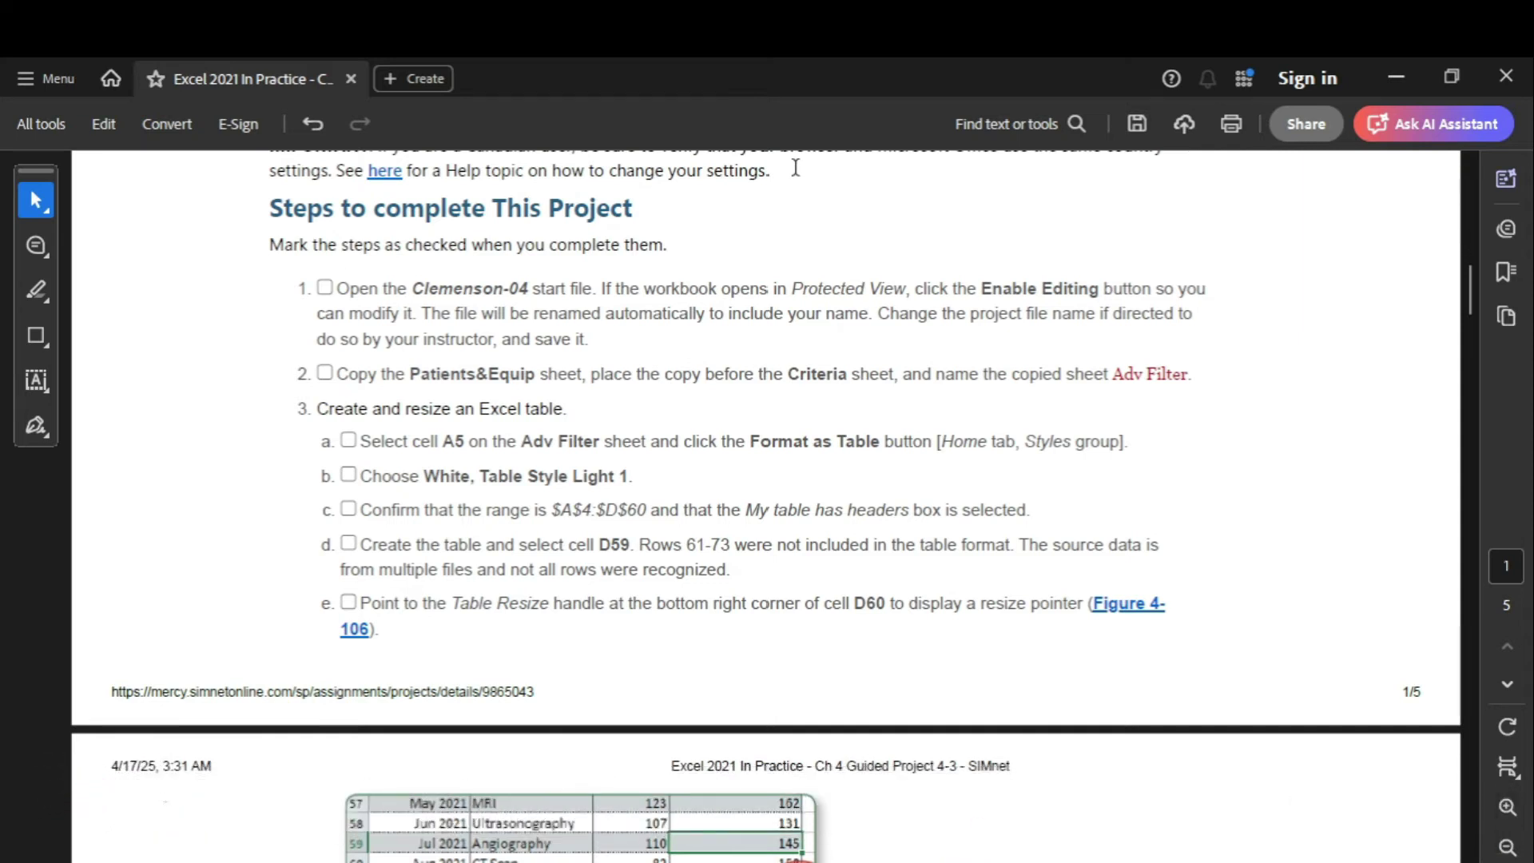
Switch to the project folder in File Explorer, view ClemensonCSV-04.csv in Excel, and close it.
click(1406, 79)
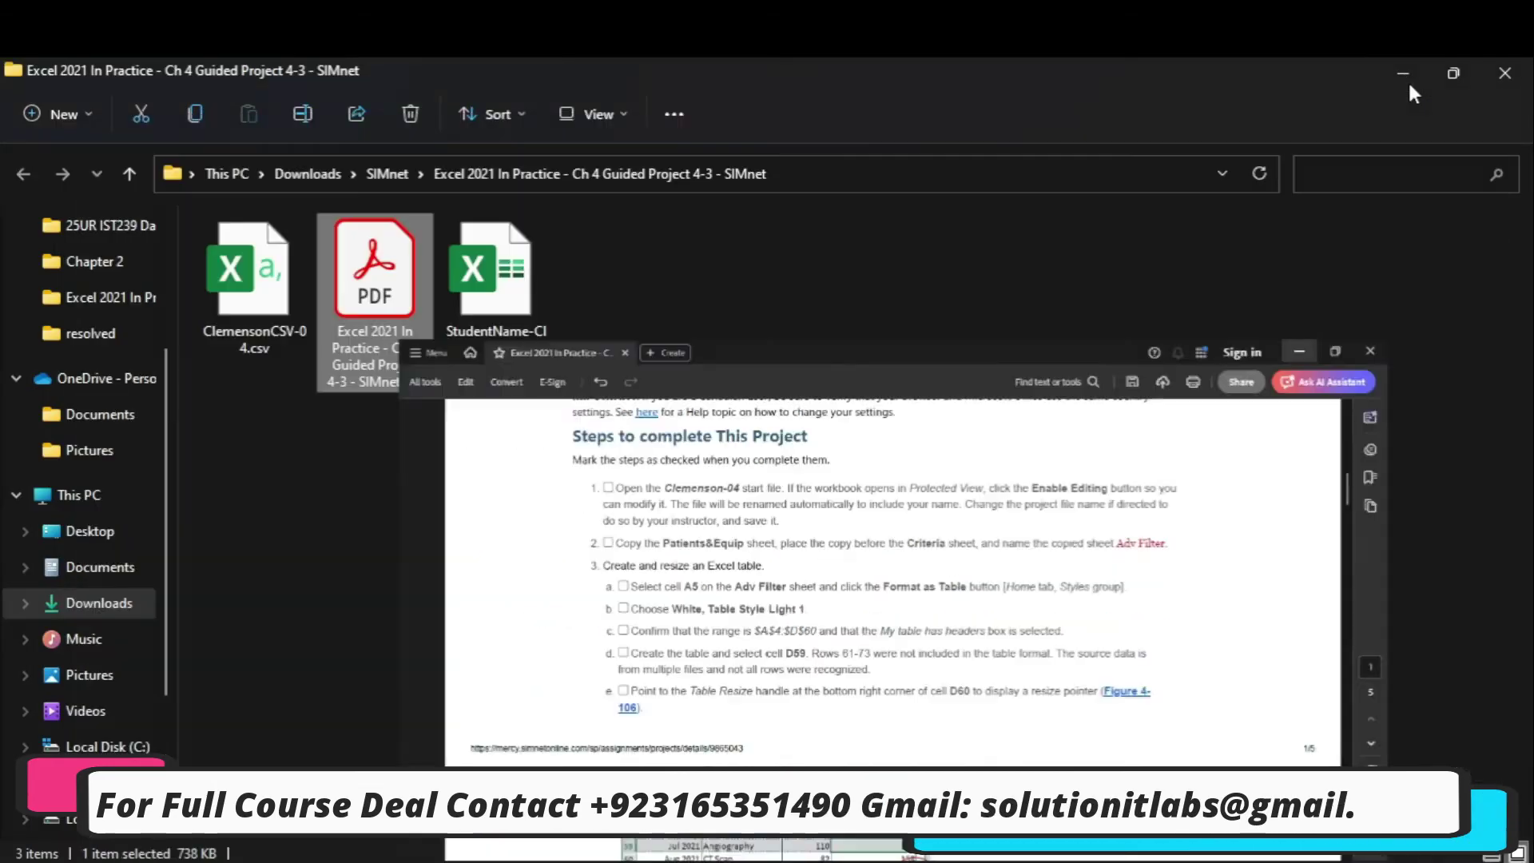
double_click(254, 313)
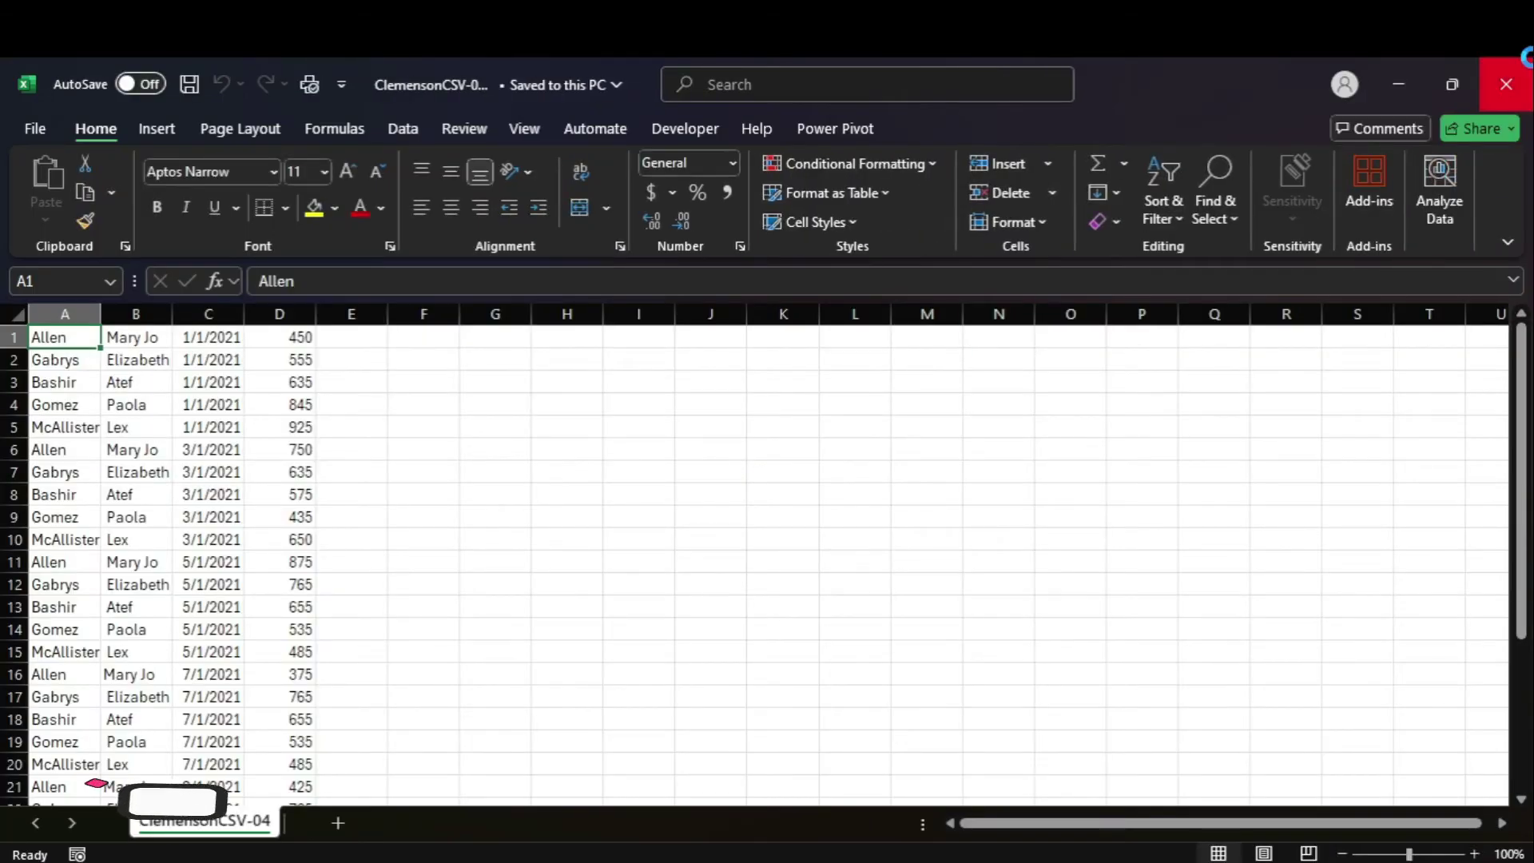
click(1505, 84)
Open StudentName-Clemenson-04.xlsx from the project folder and enable editing.
click(534, 286)
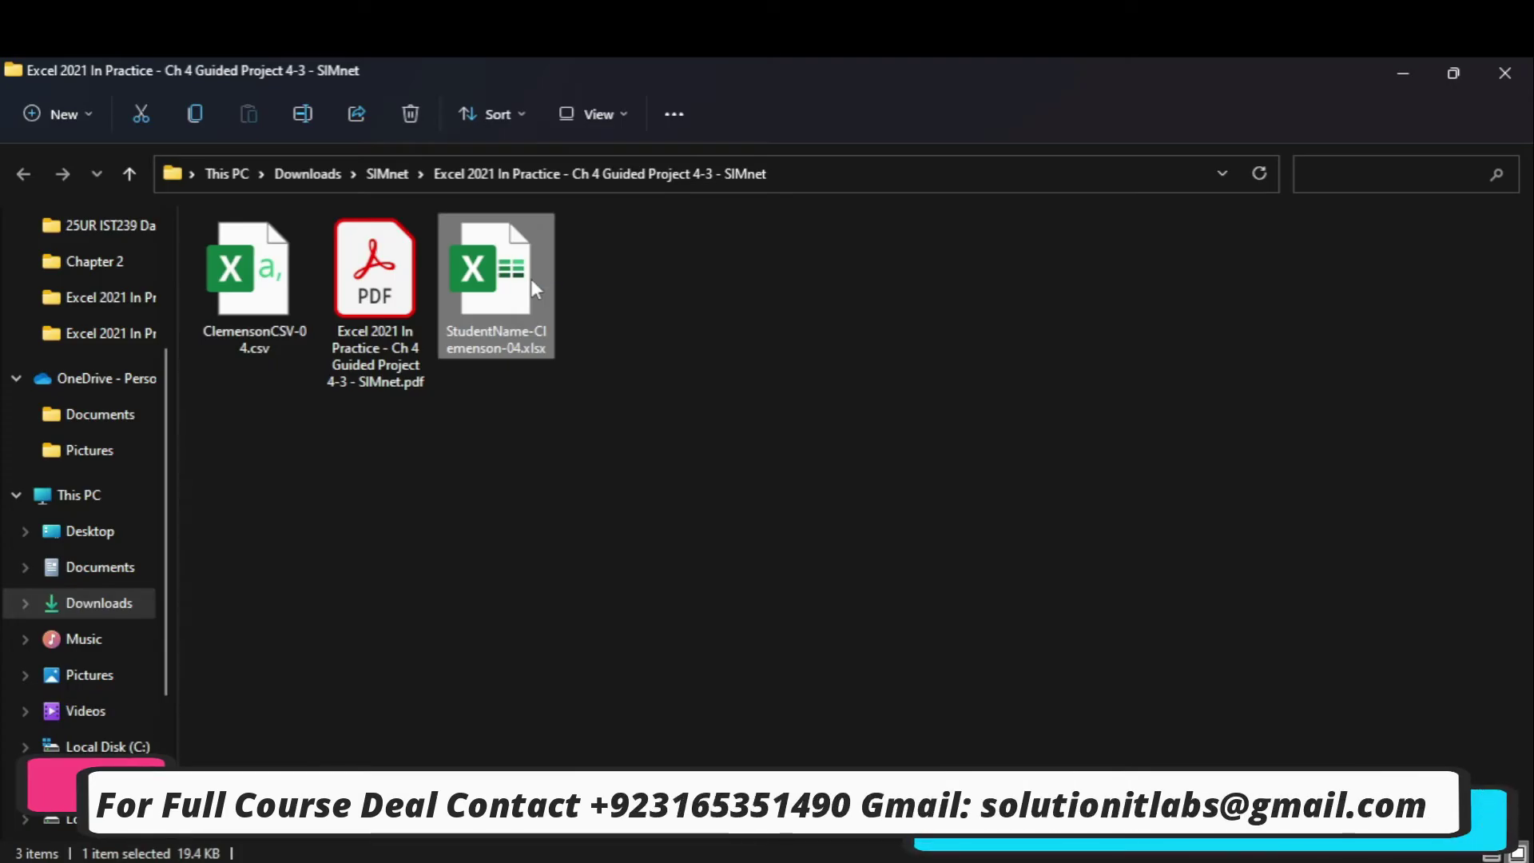
double_click(526, 312)
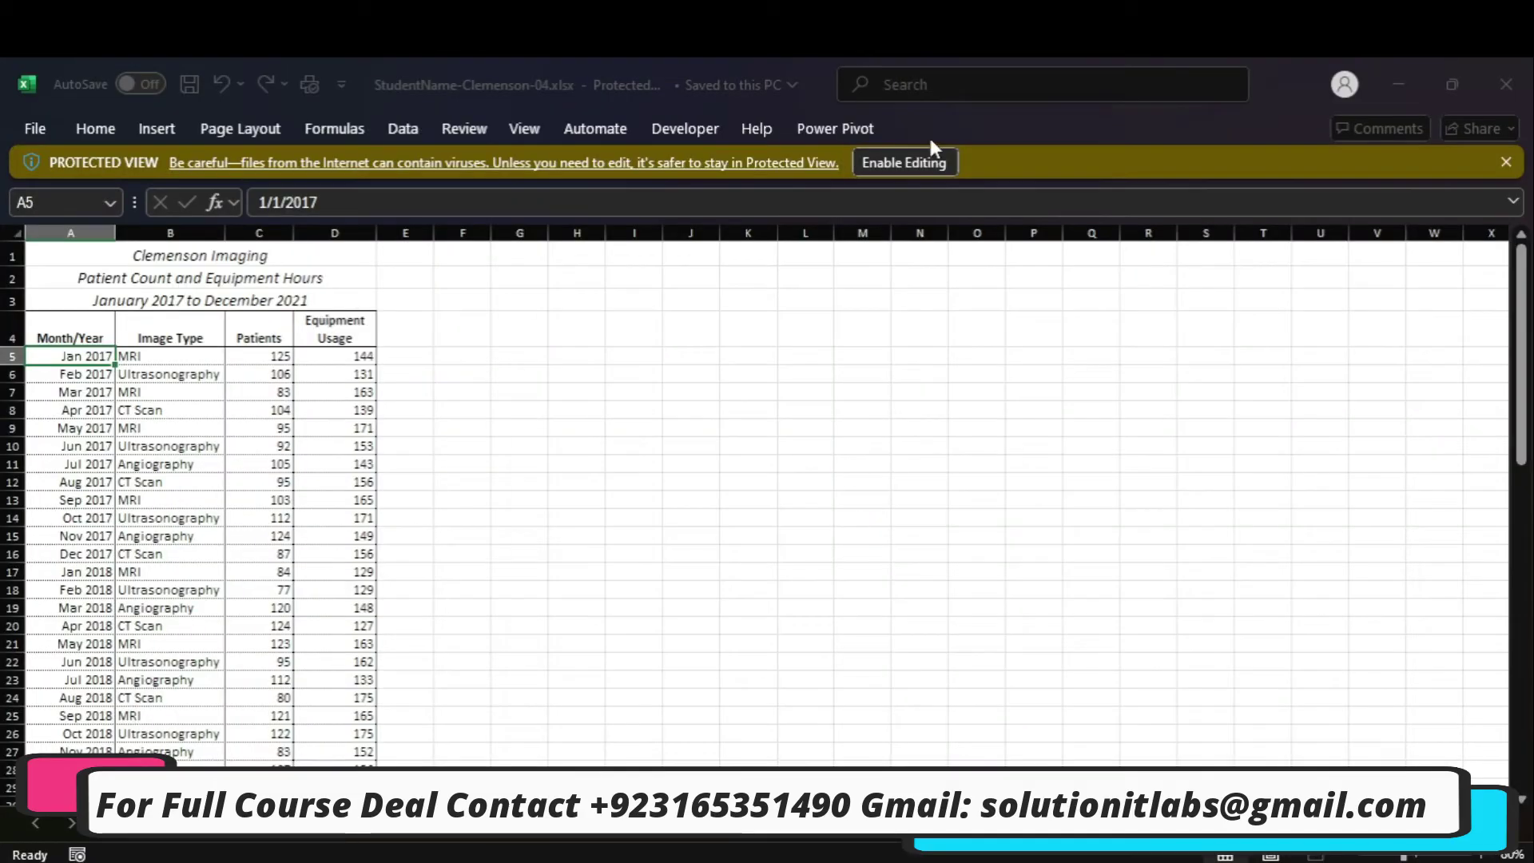
click(933, 164)
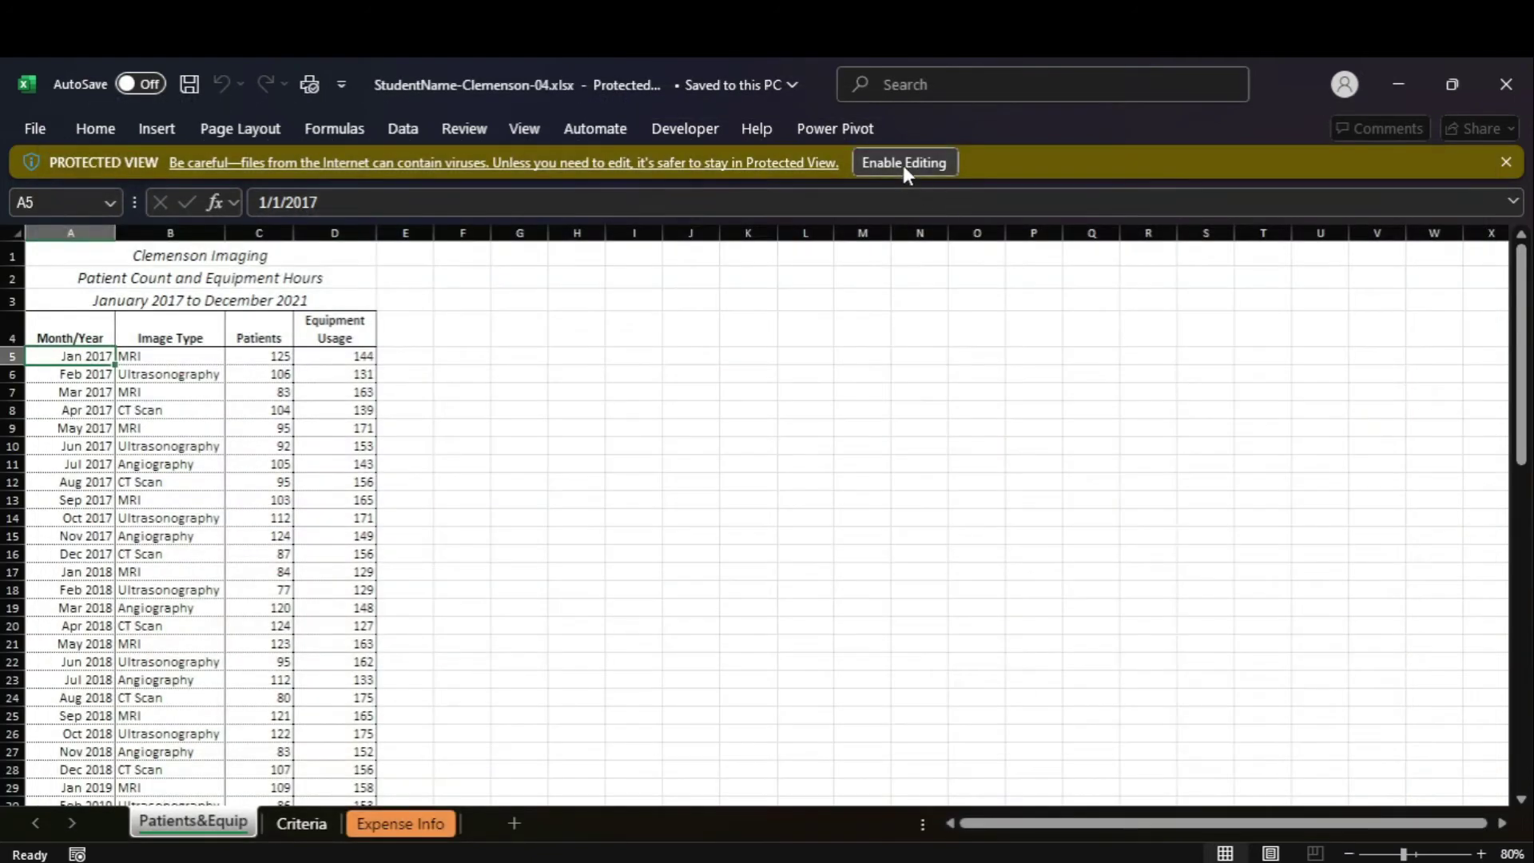
click(902, 165)
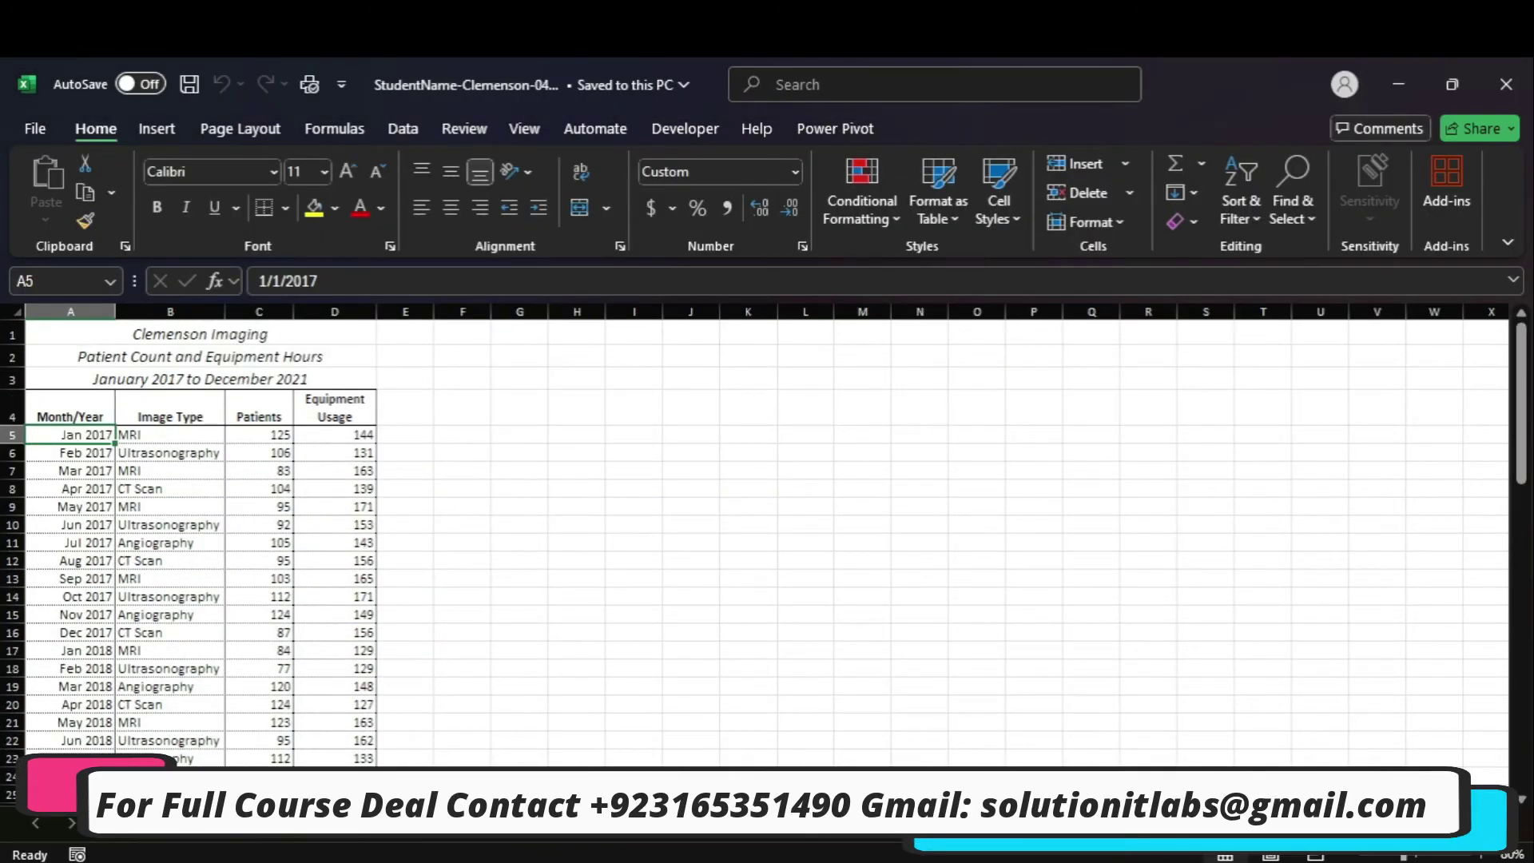
Read step 2 in the instructions PDF, select the sheet name Adv Filter in its text, and return to the Excel workbook.
click(1115, 727)
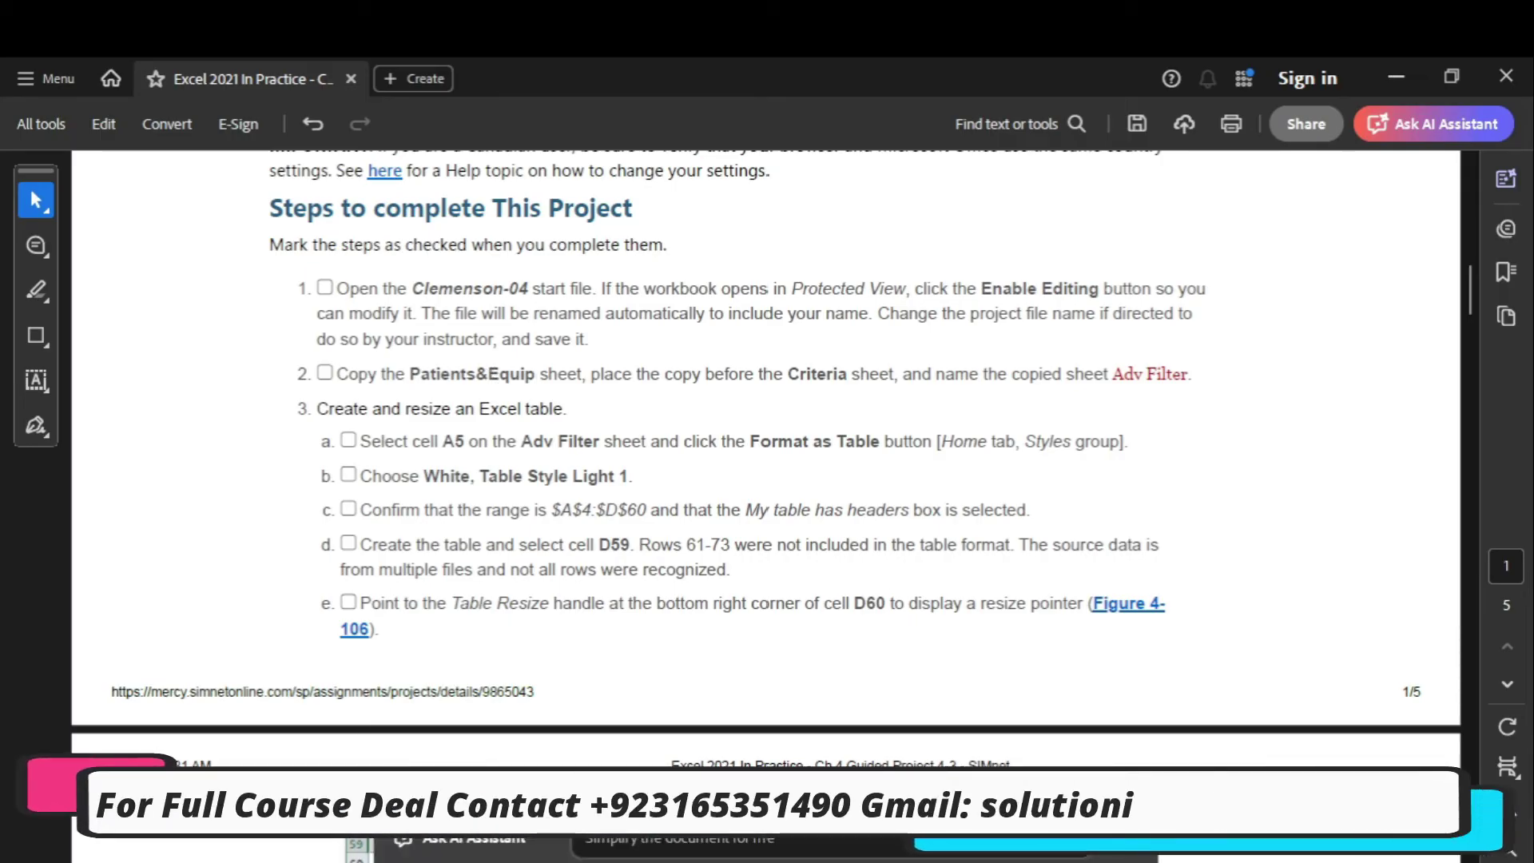
mouse_move(1160, 860)
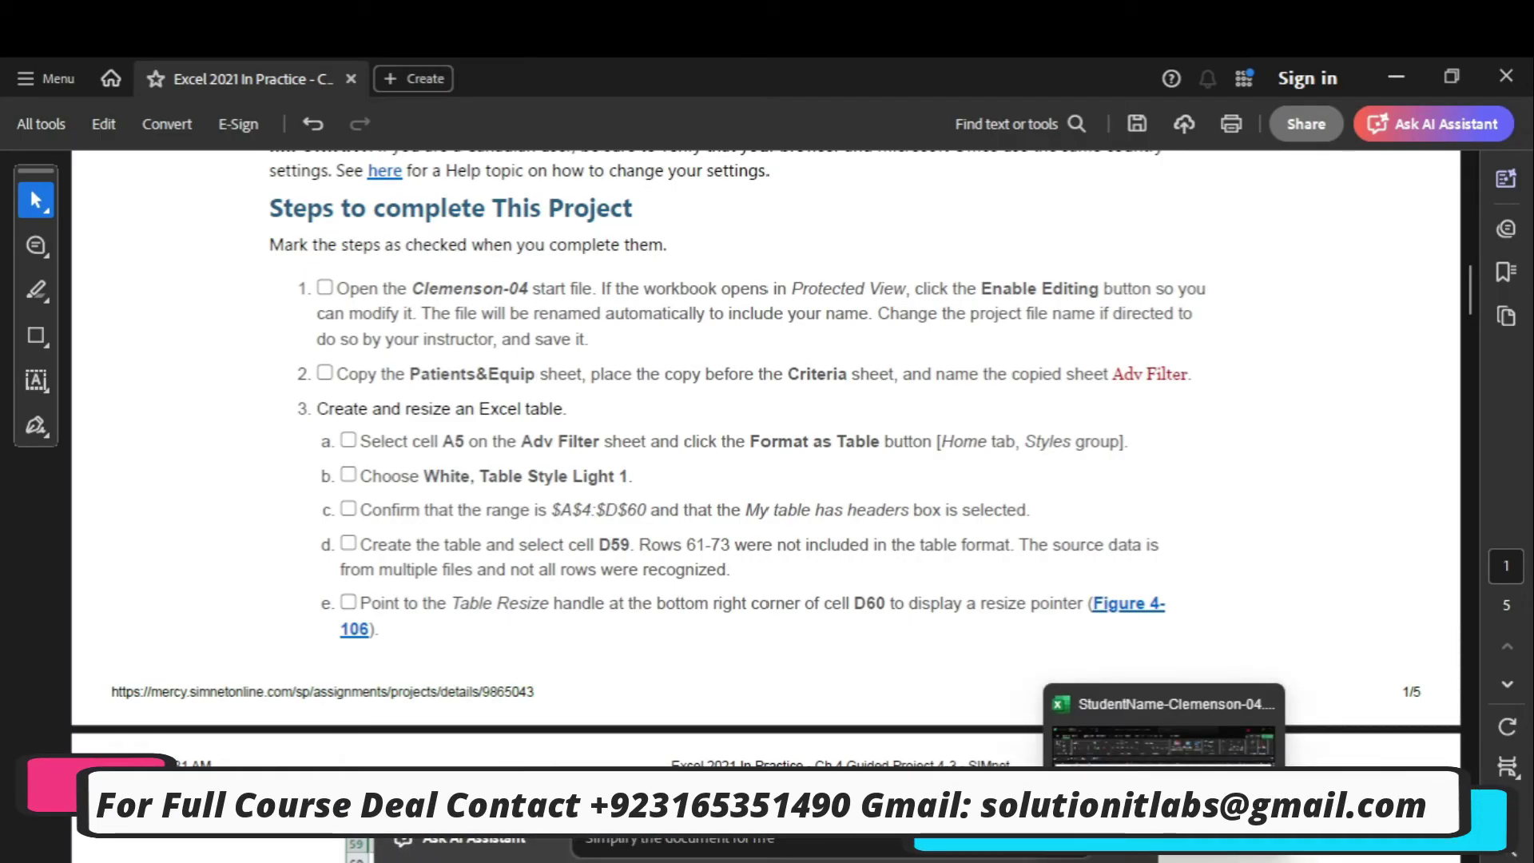
double_click(1127, 373)
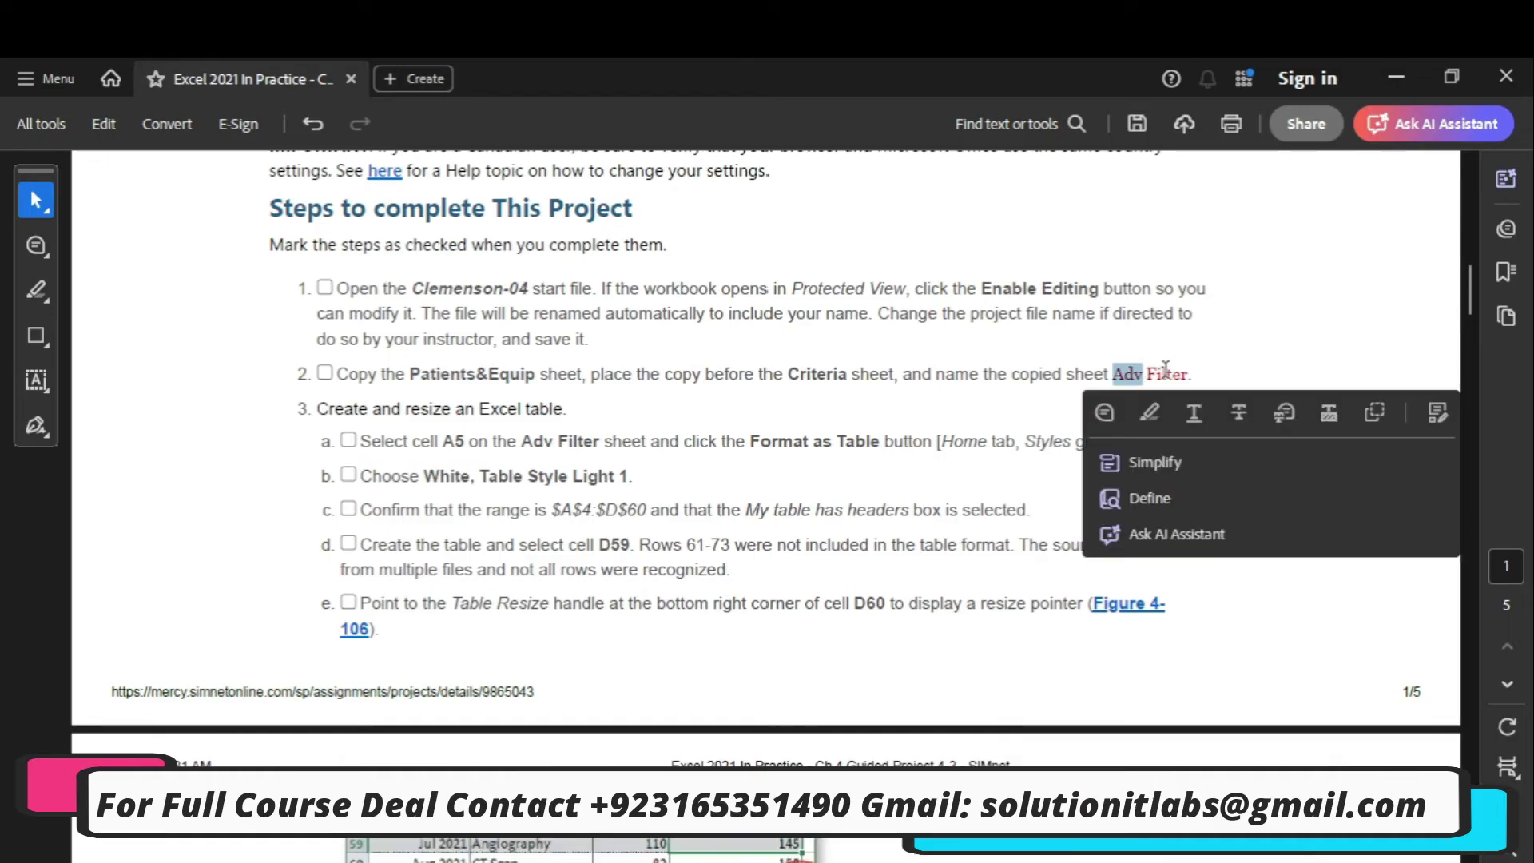
drag(1189, 373, 1126, 374)
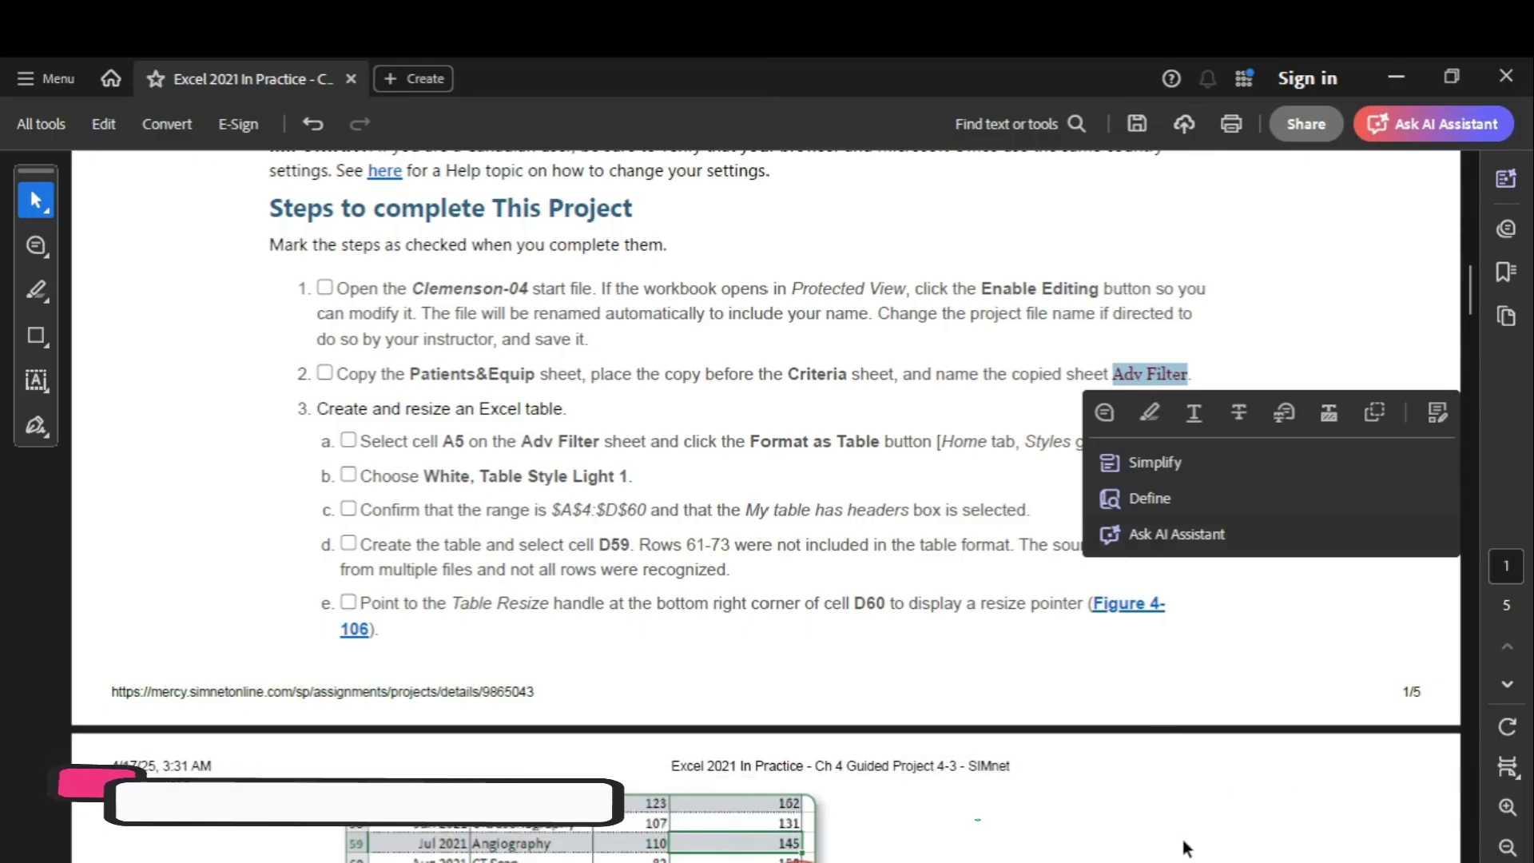
click(1174, 845)
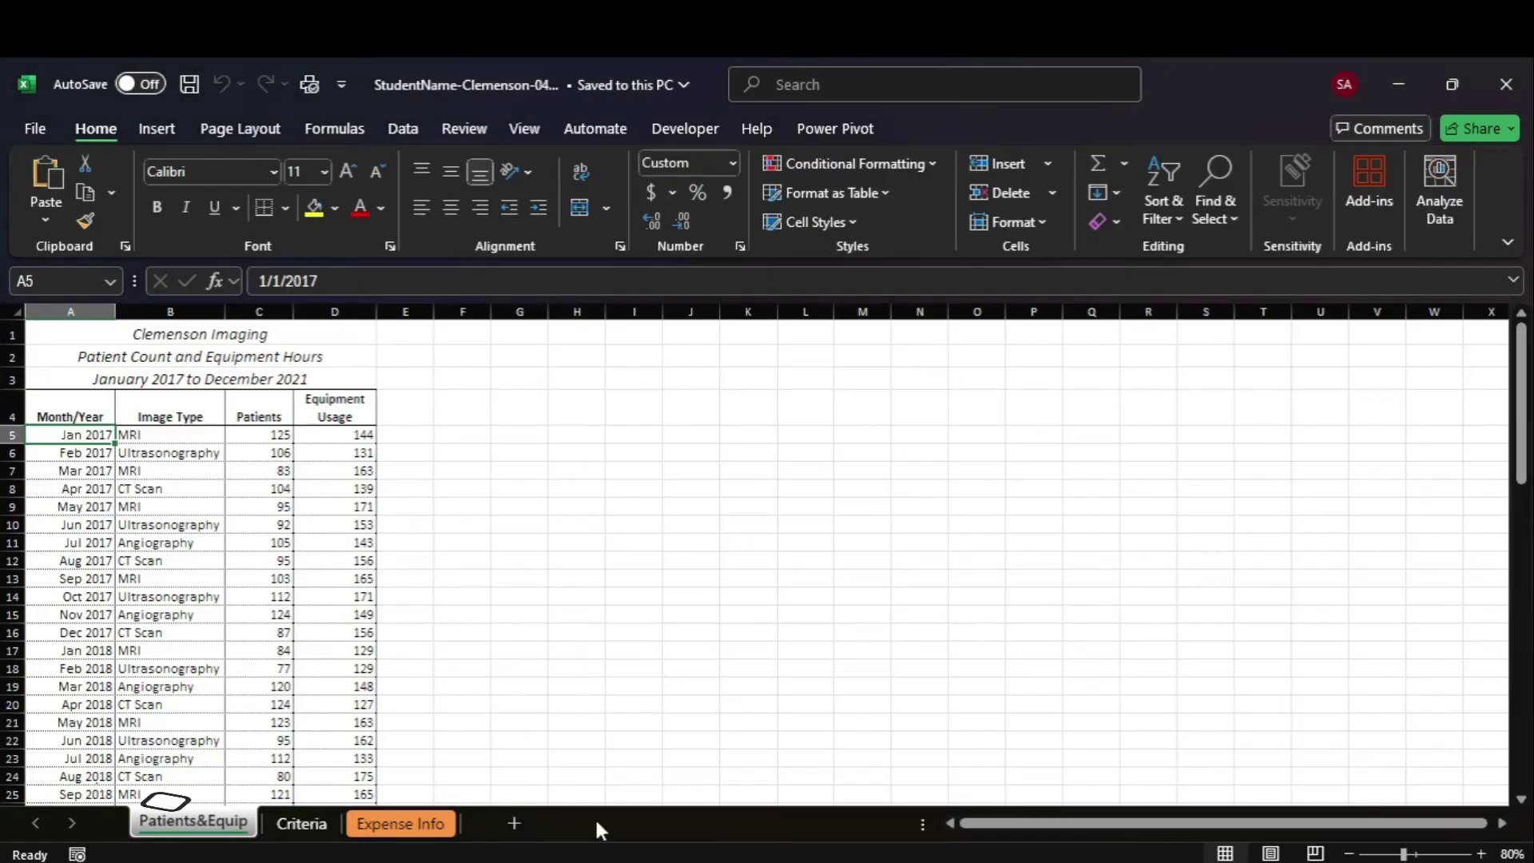
Create a copy of the Patients&Equip sheet in the same workbook, placed before the Criteria sheet.
right_click(233, 824)
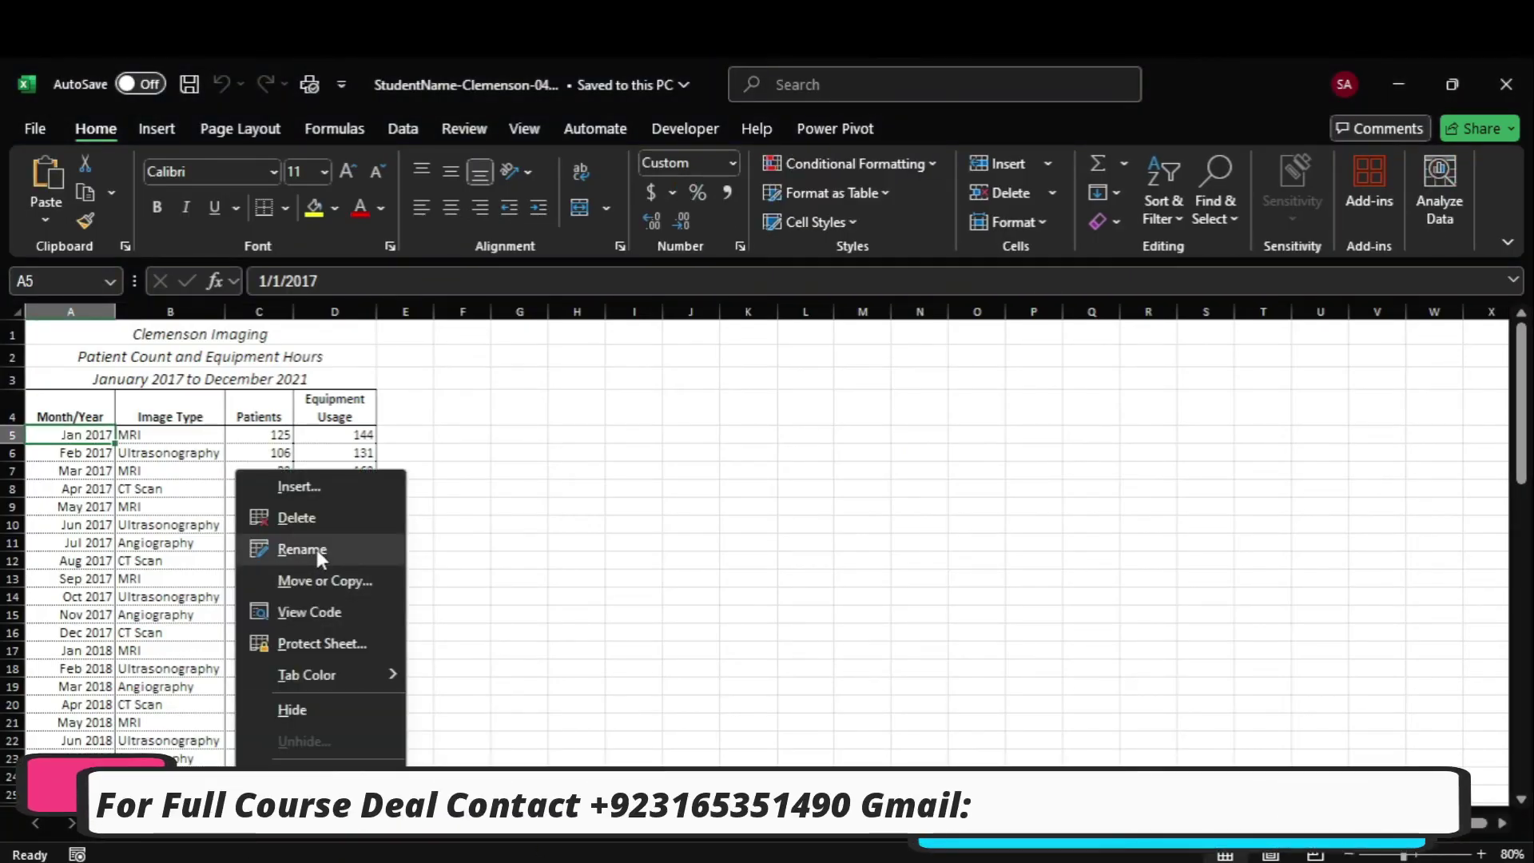
click(334, 587)
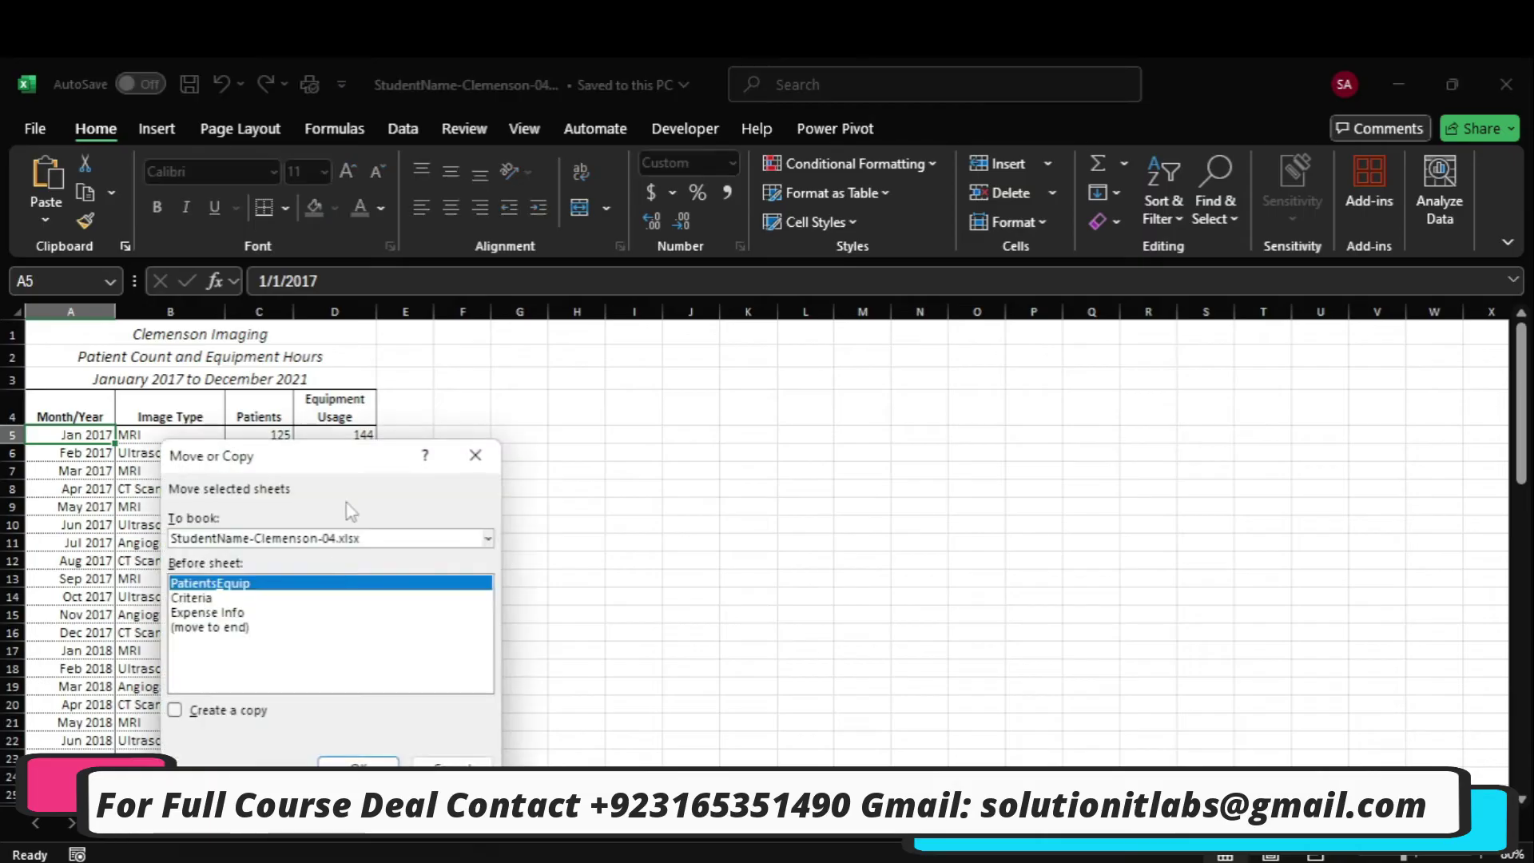
click(237, 713)
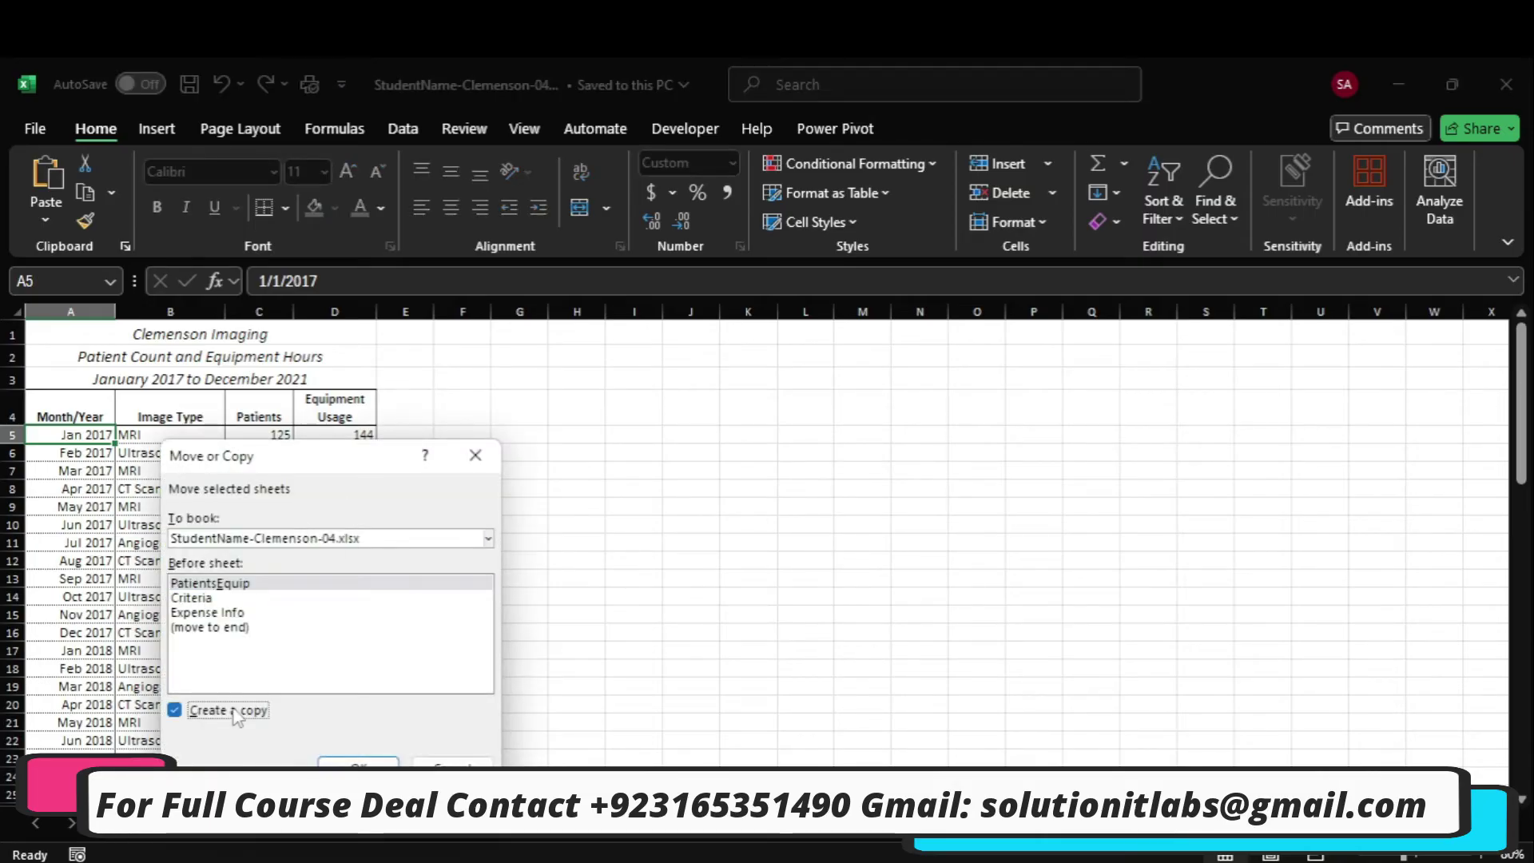
click(234, 601)
click(240, 627)
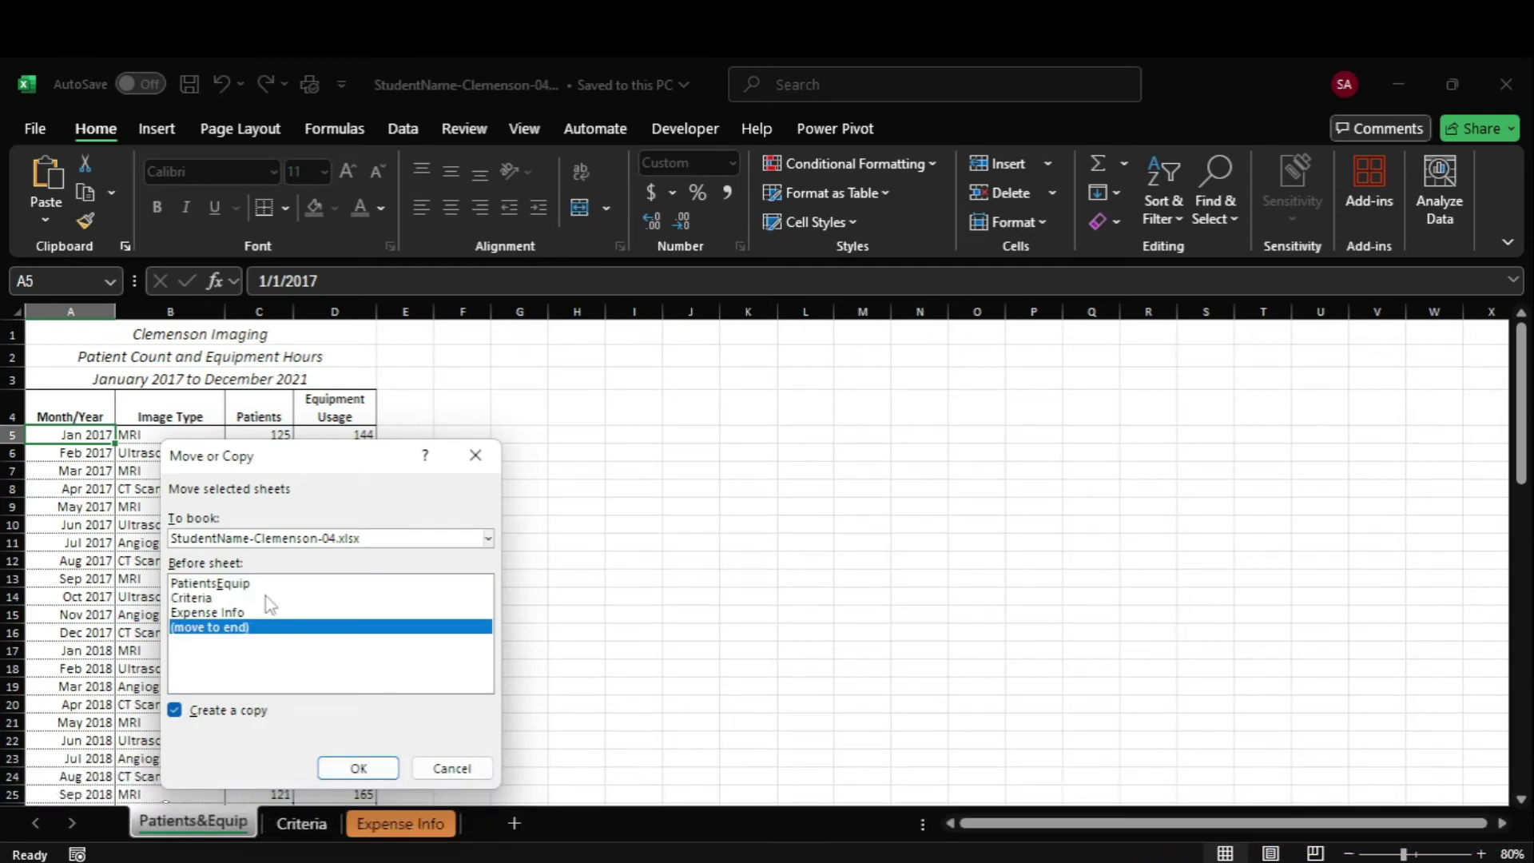
click(266, 598)
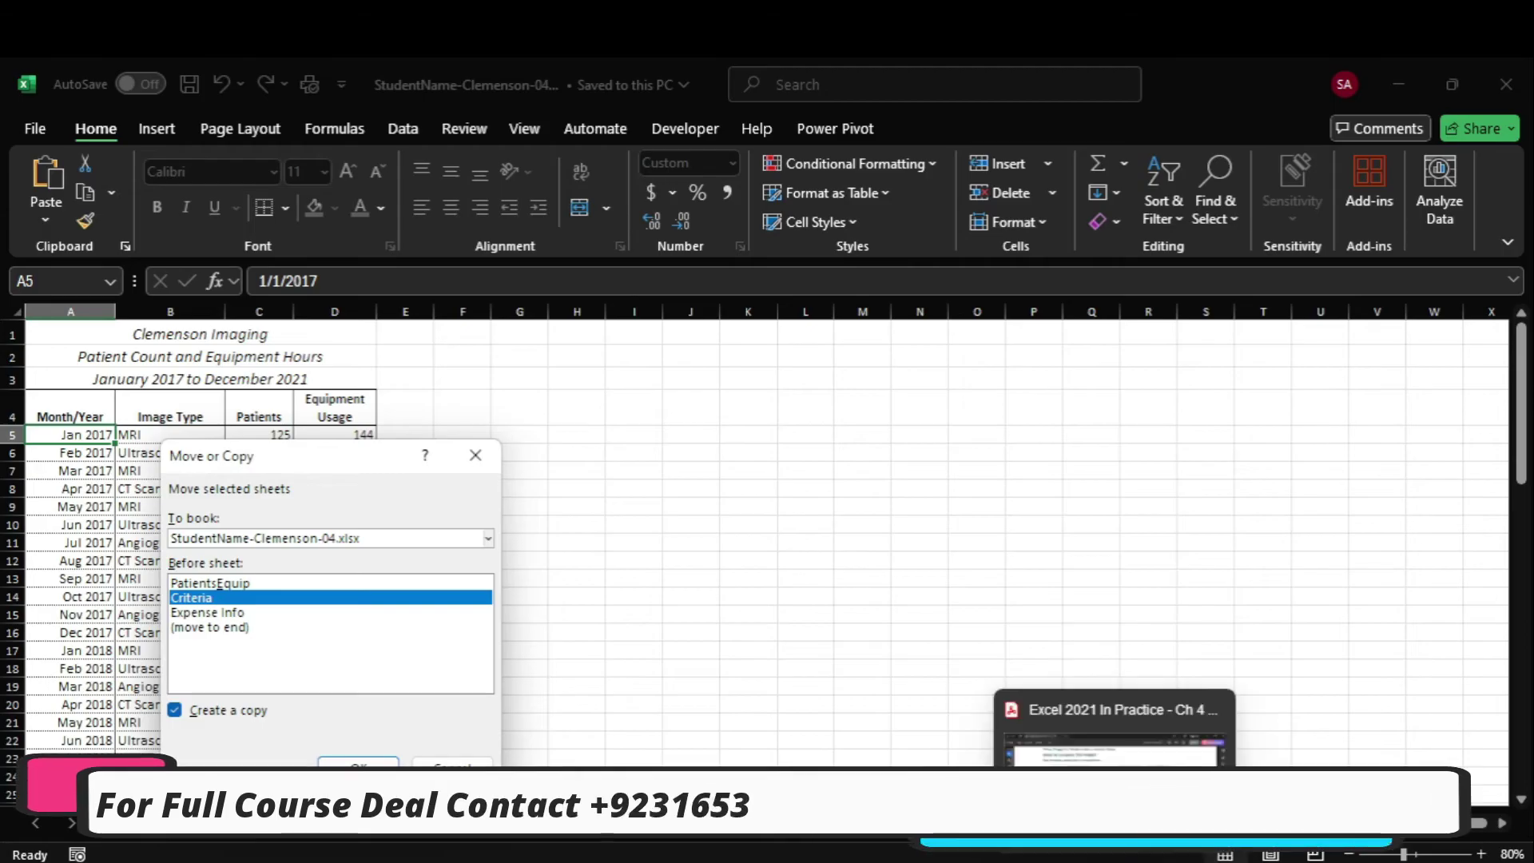
click(1115, 735)
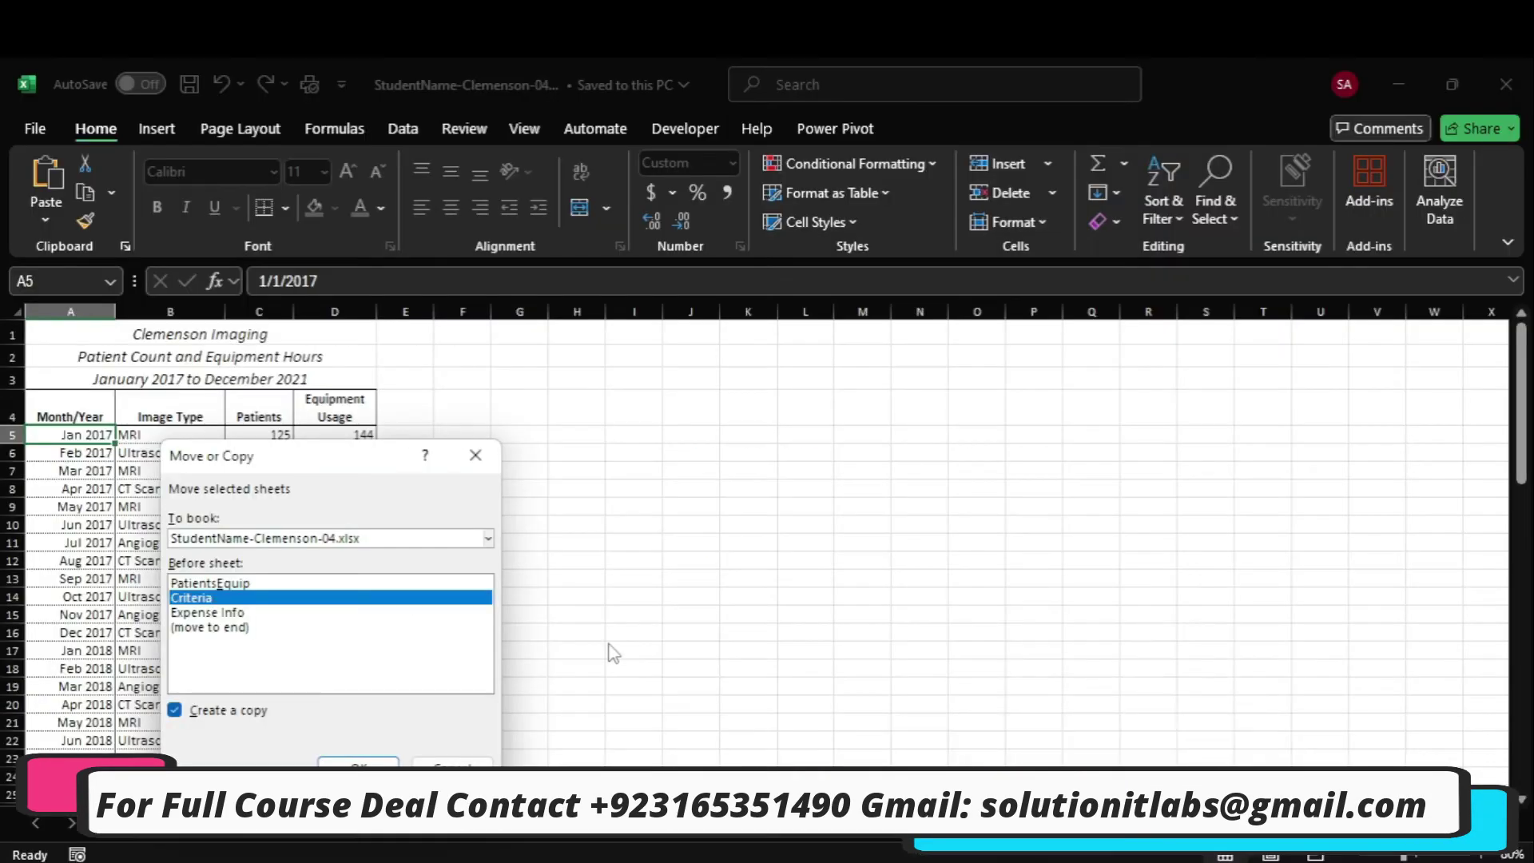
click(363, 763)
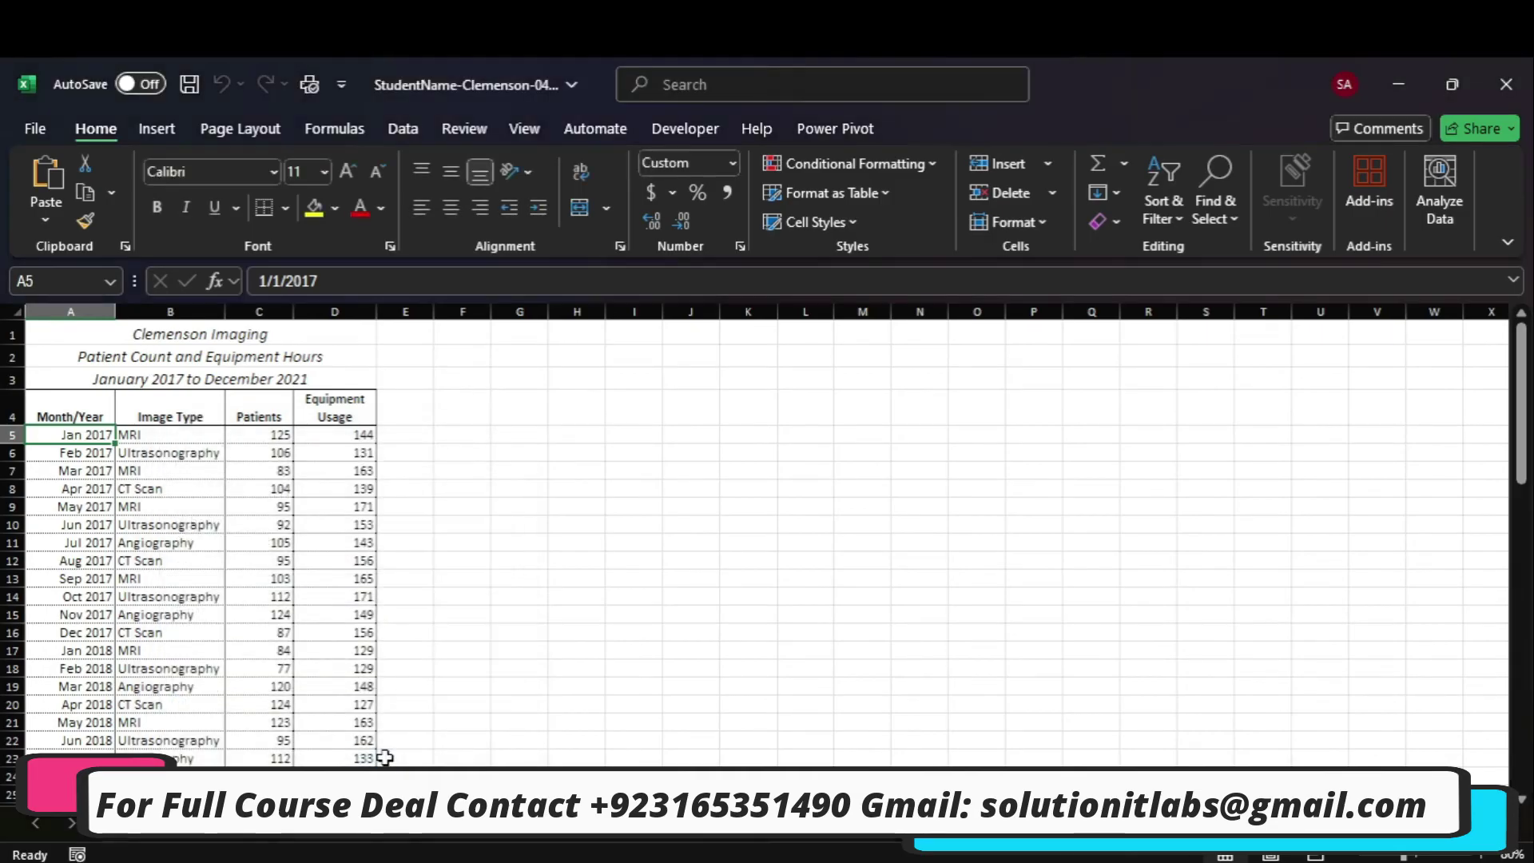
Rename the copied sheet as Adv Filter.
right_click(385, 843)
click(459, 554)
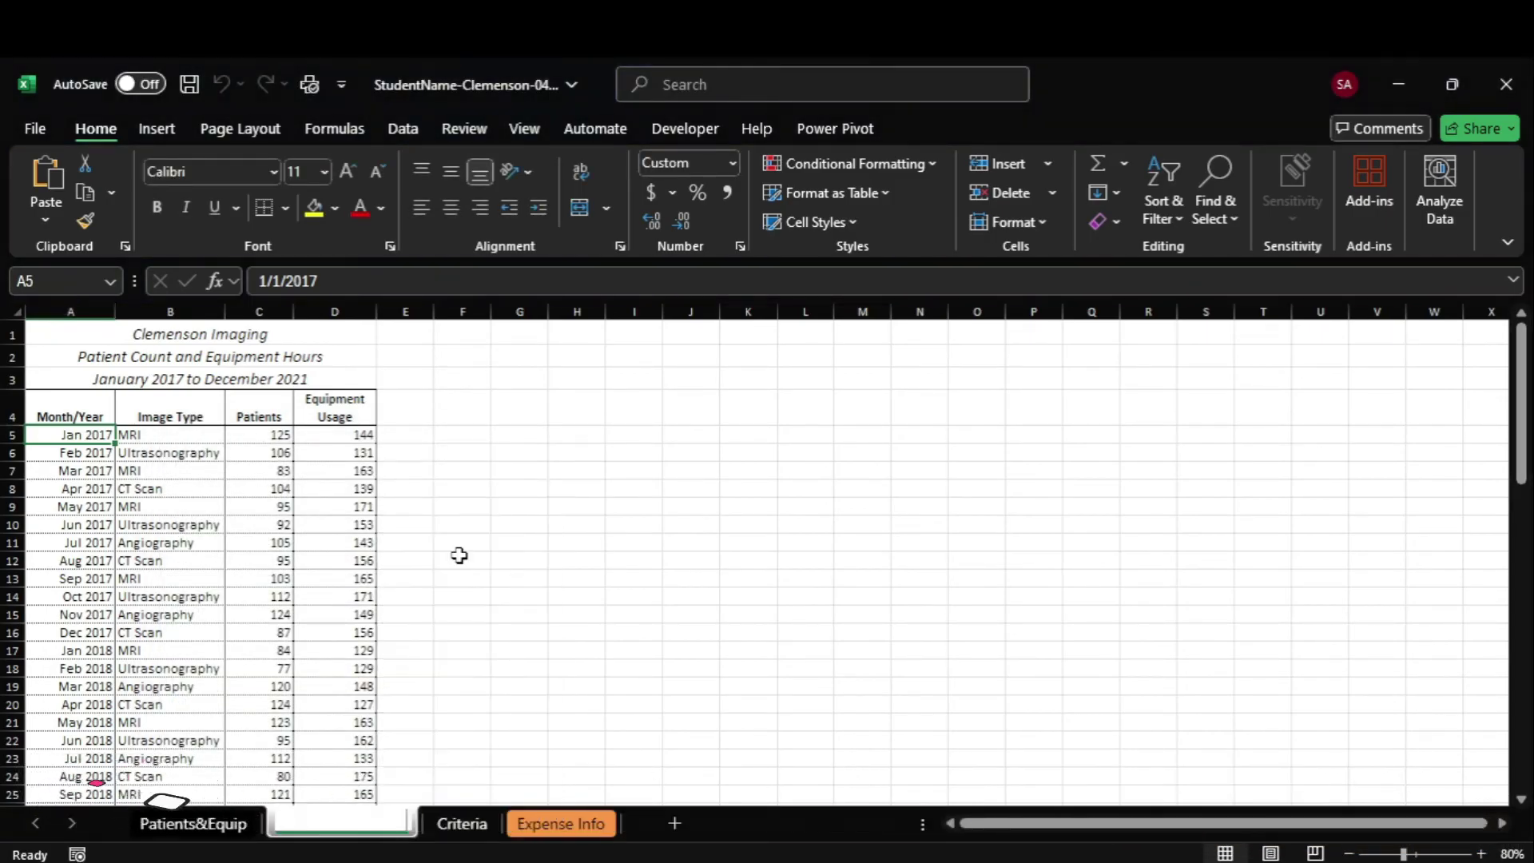
text(Adv Filter)
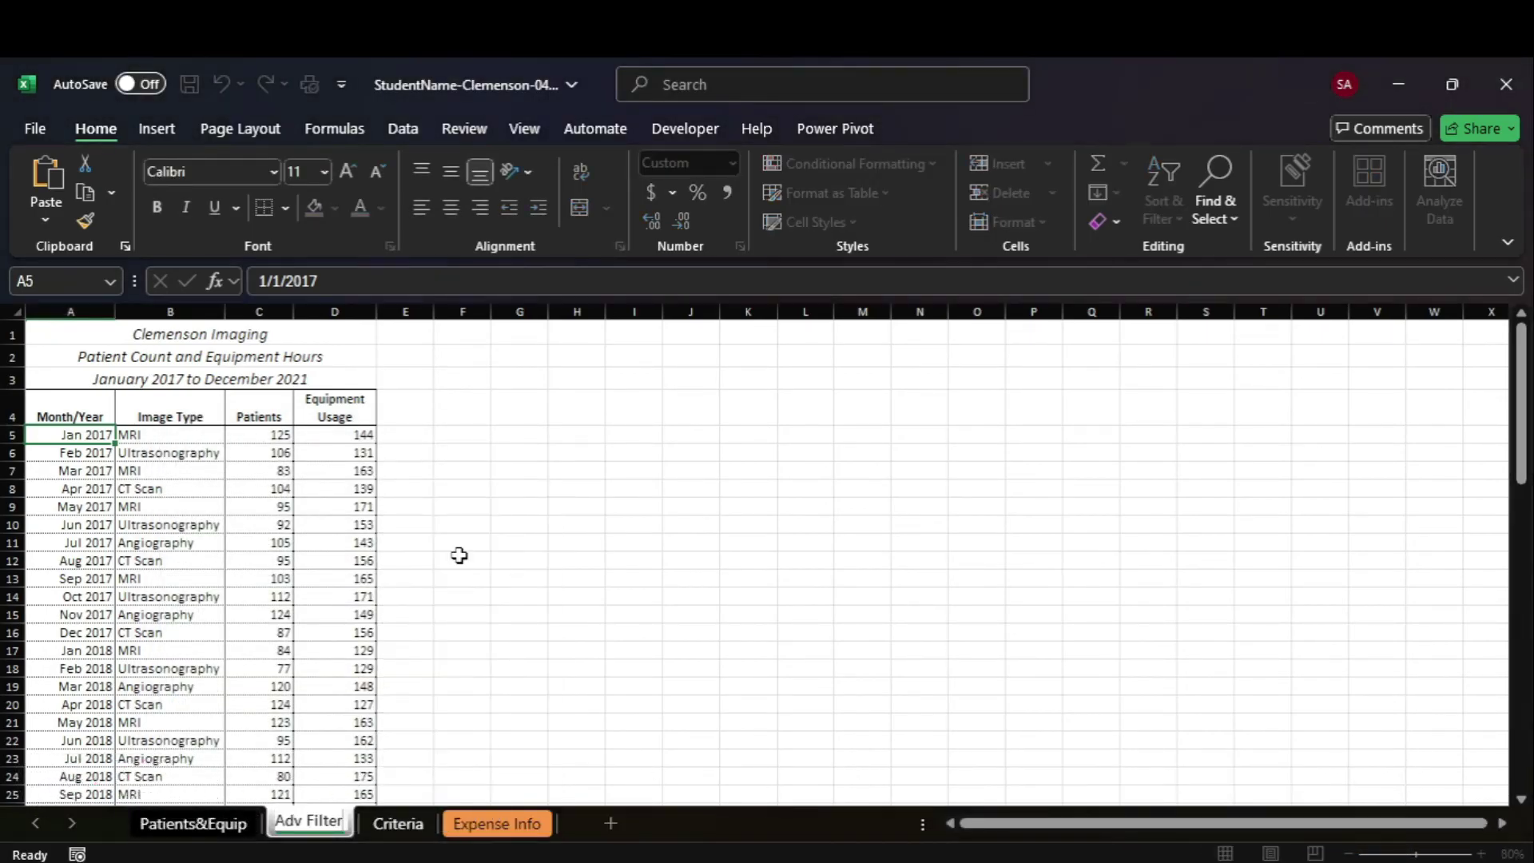
key(Return)
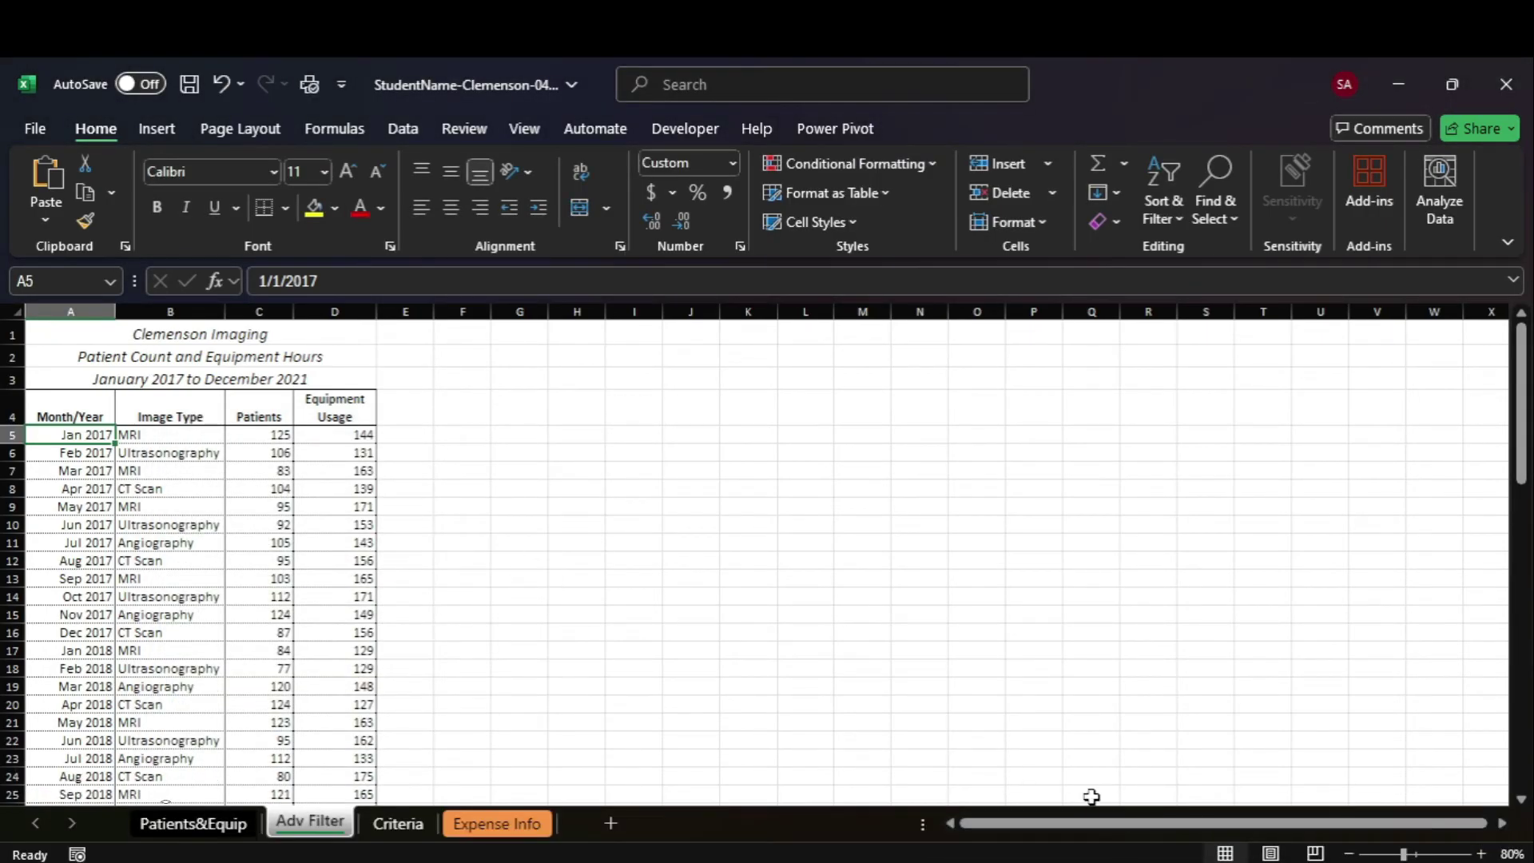
Read step 3 in the instructions PDF on creating and resizing an Excel table, and return to the Excel workbook.
mouse_move(1115, 859)
click(1083, 807)
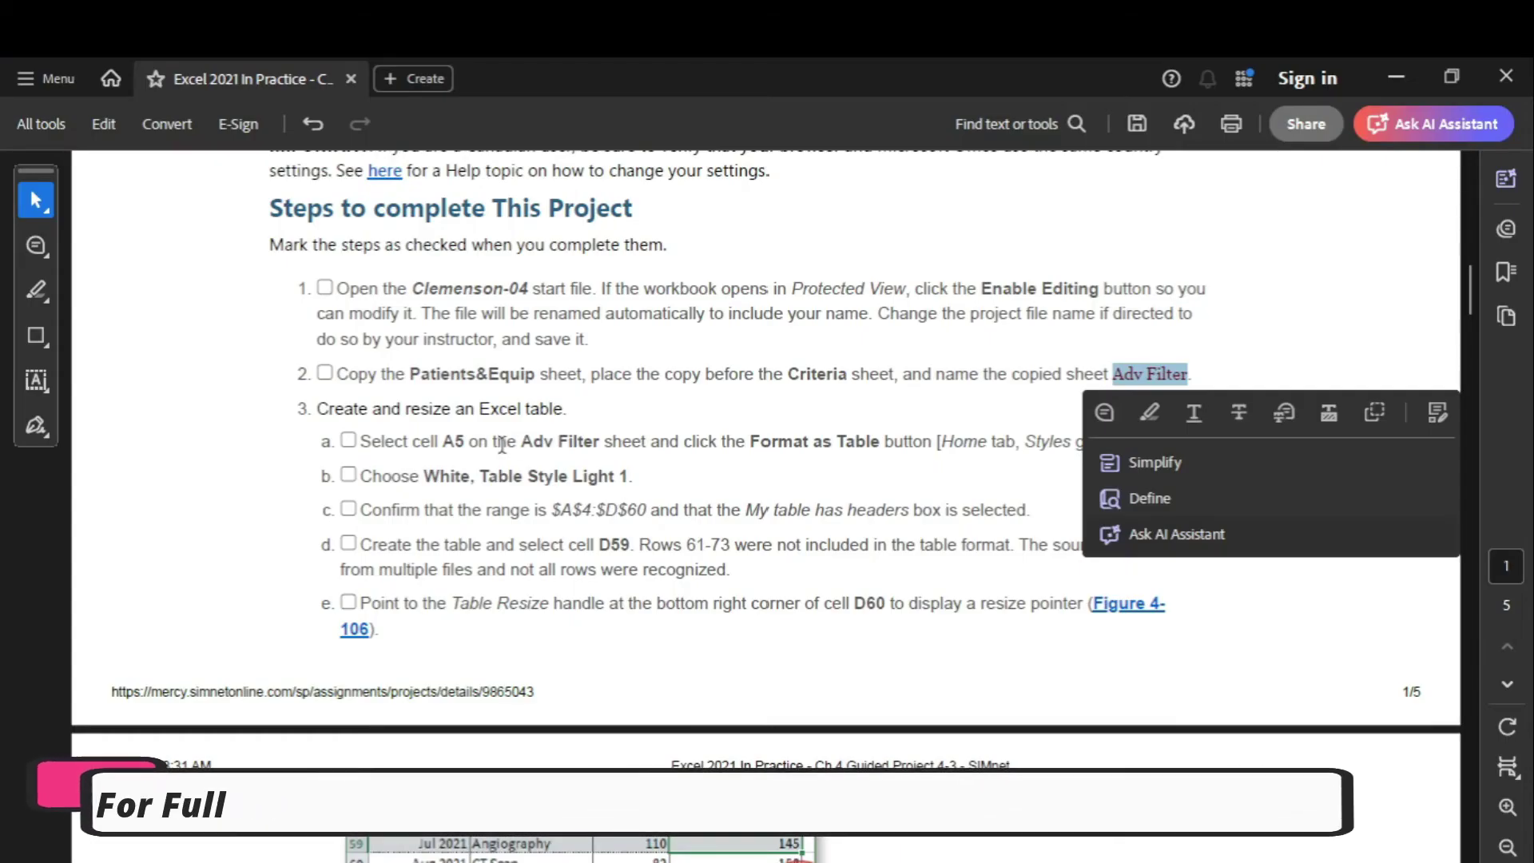
click(573, 390)
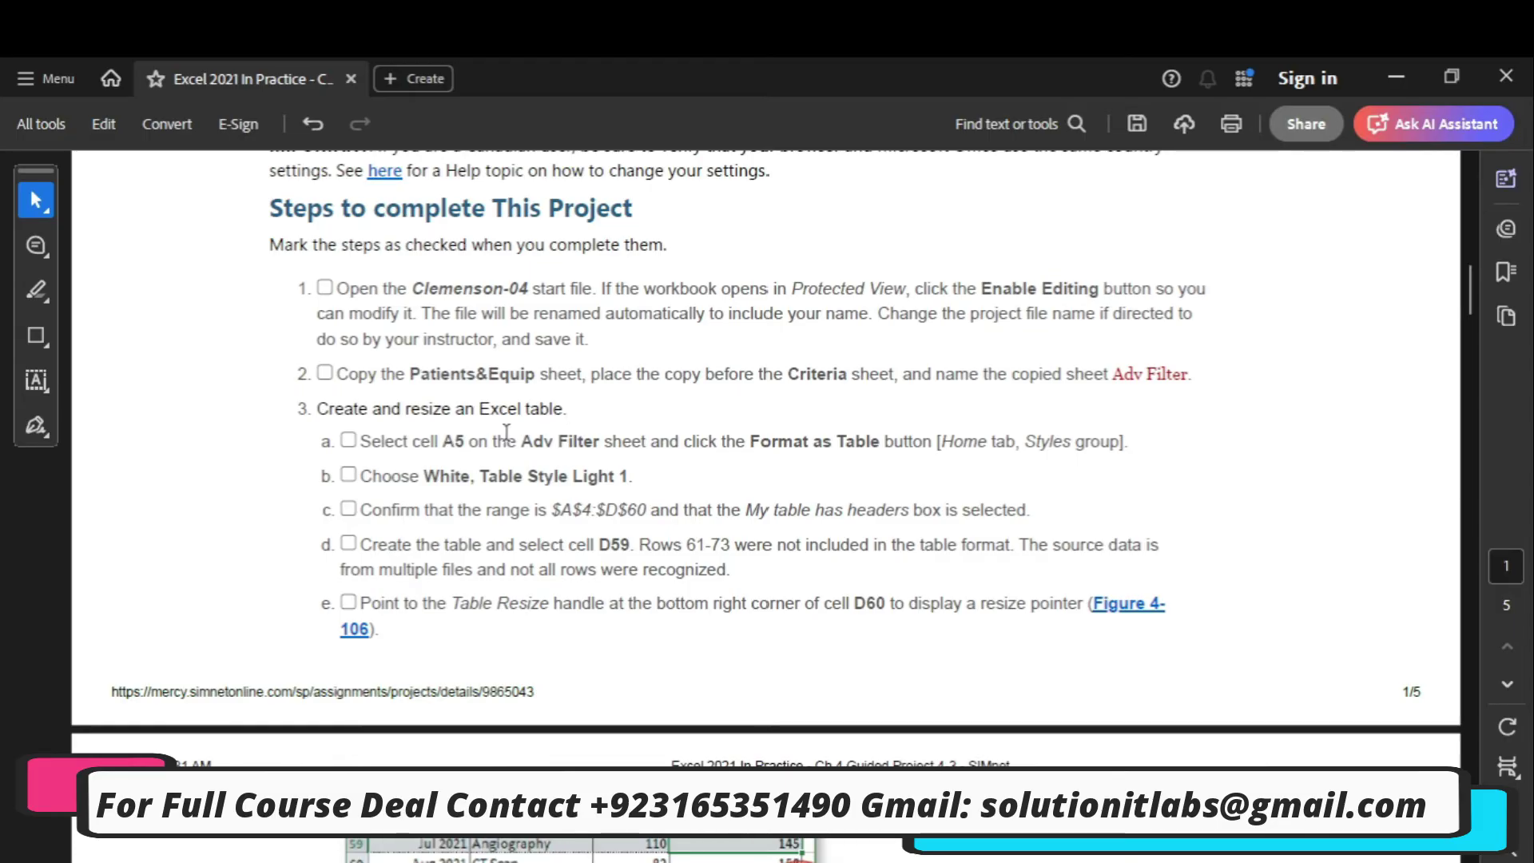
mouse_move(1164, 850)
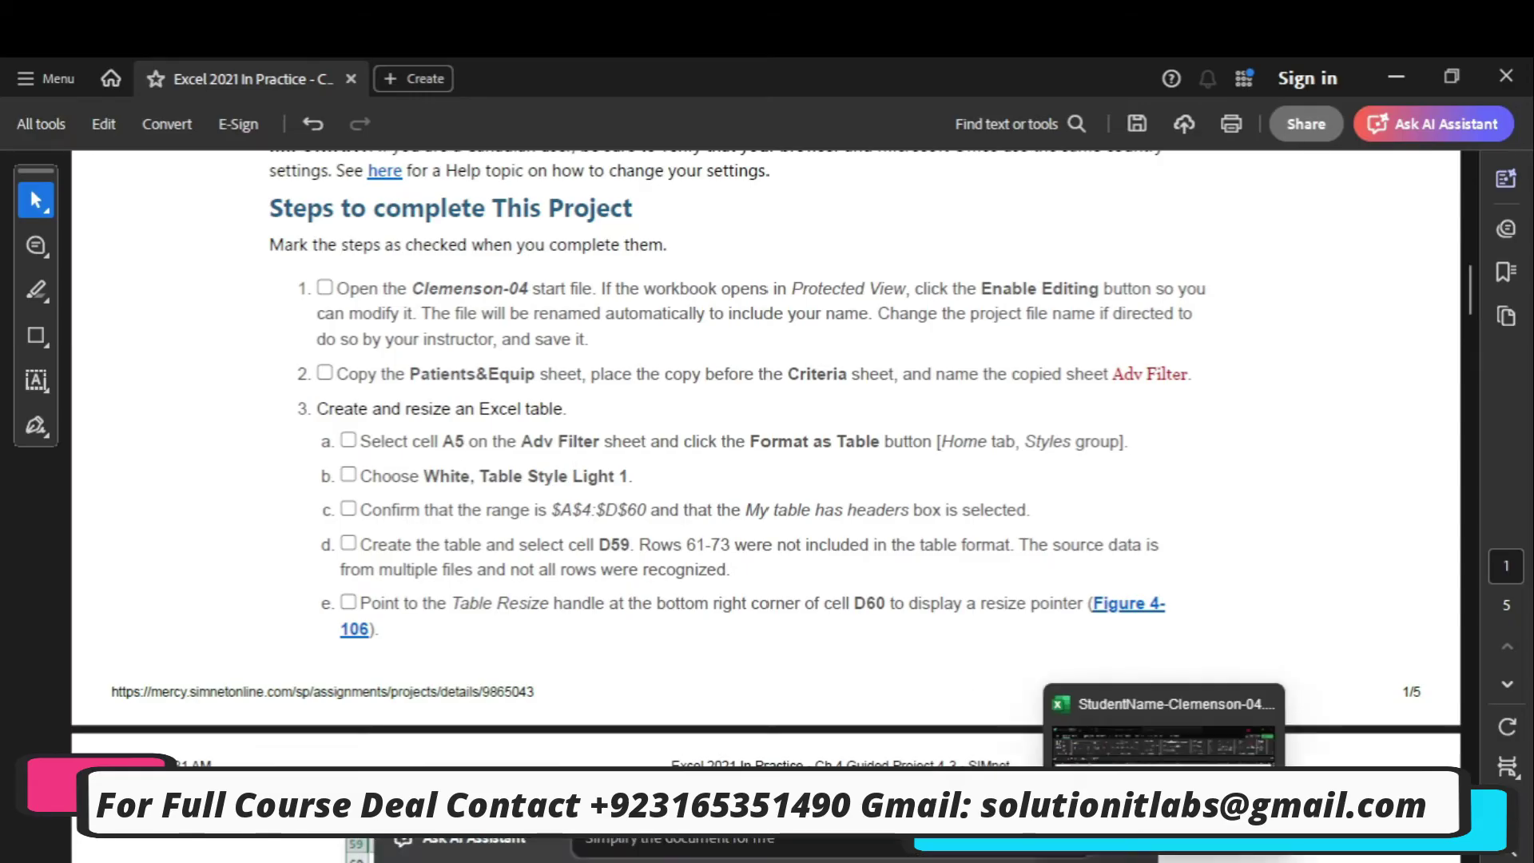
click(1162, 743)
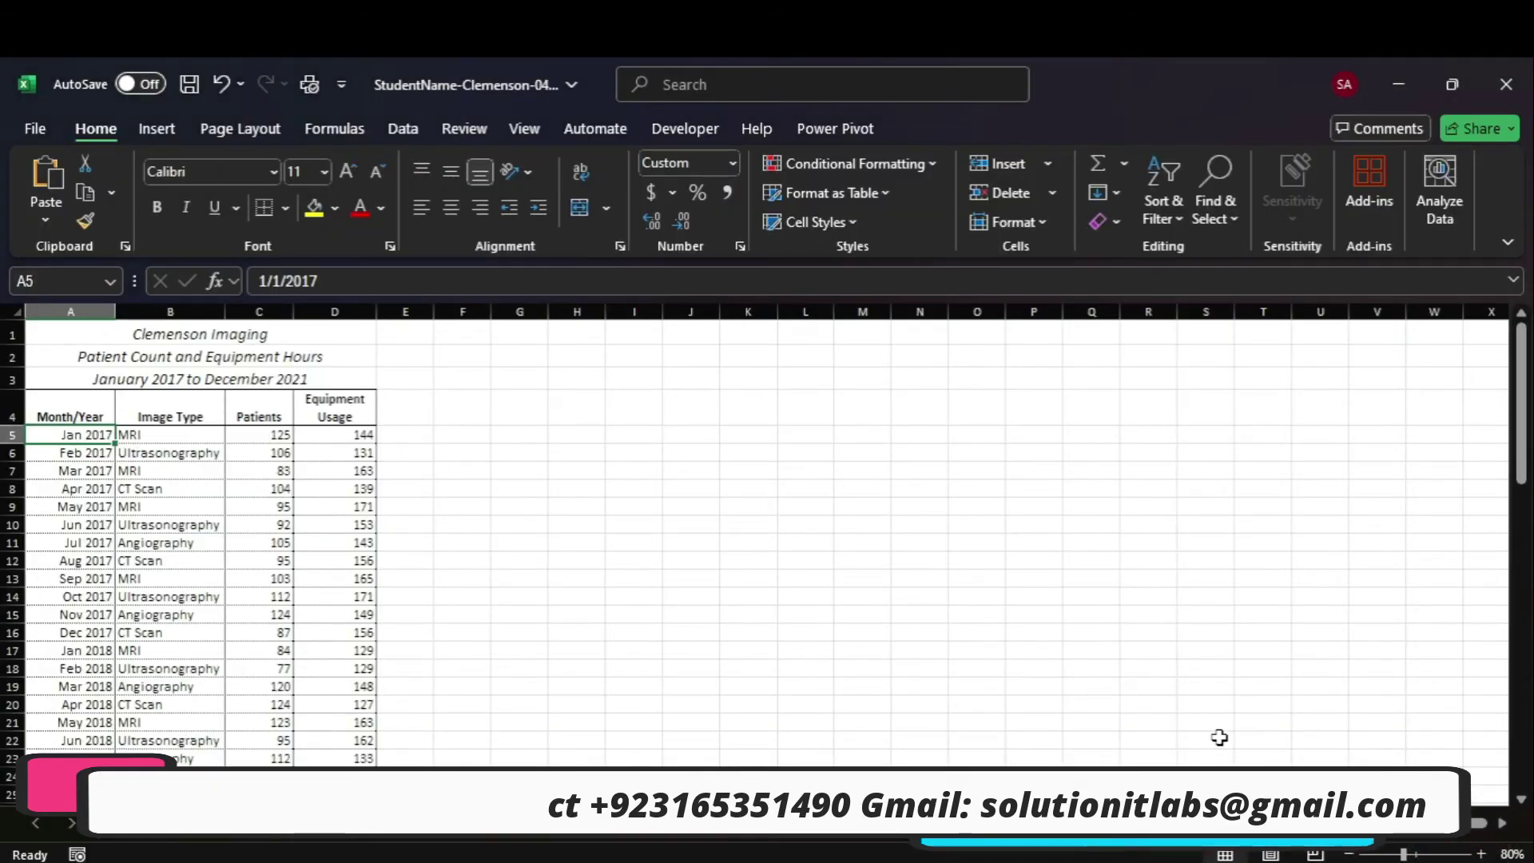
mouse_move(1150, 851)
click(1098, 778)
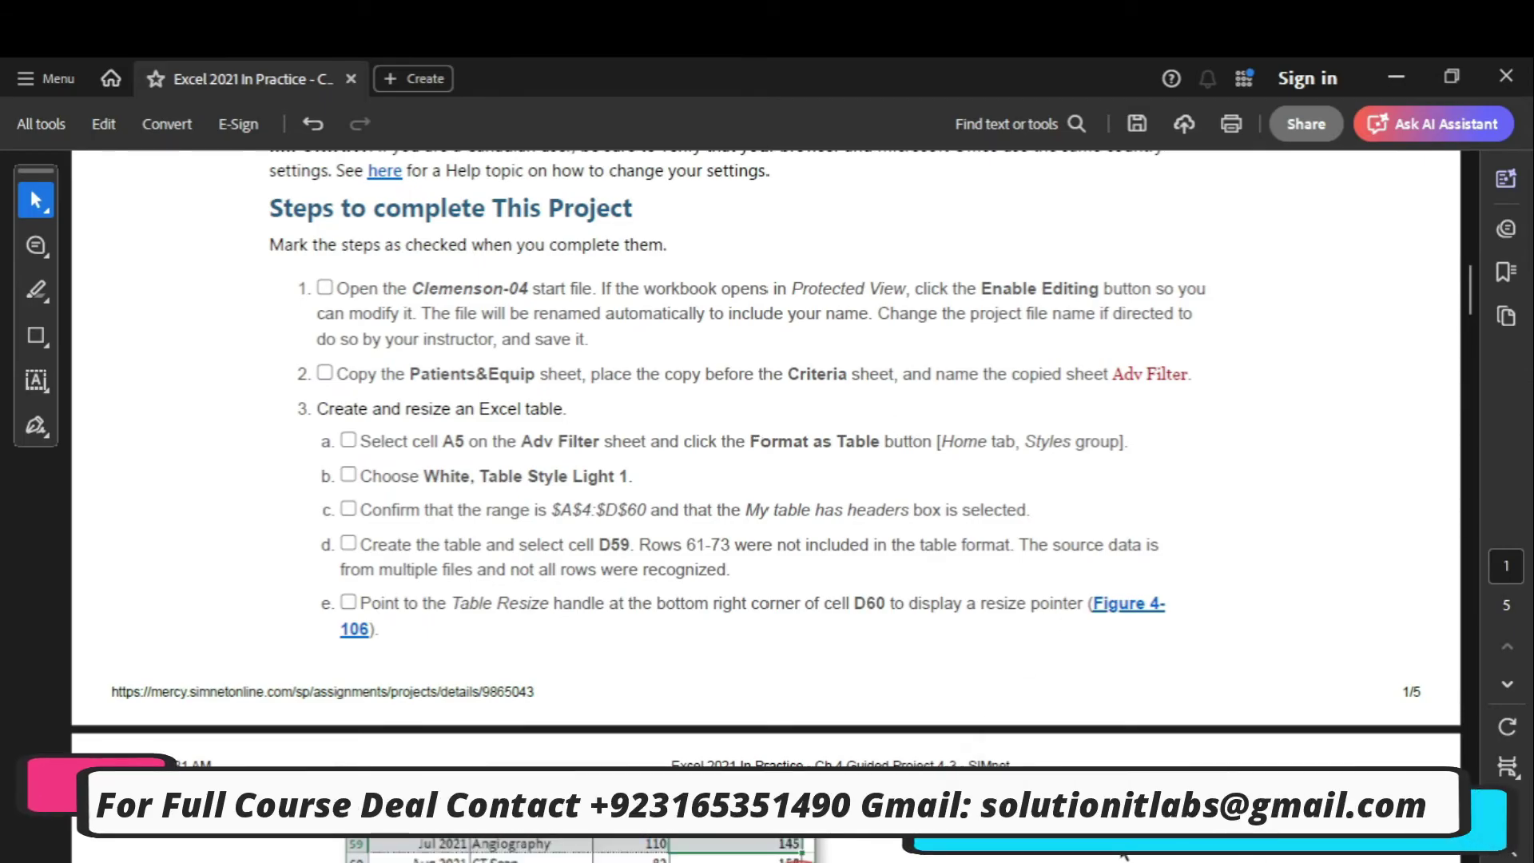
mouse_move(1172, 848)
click(1172, 759)
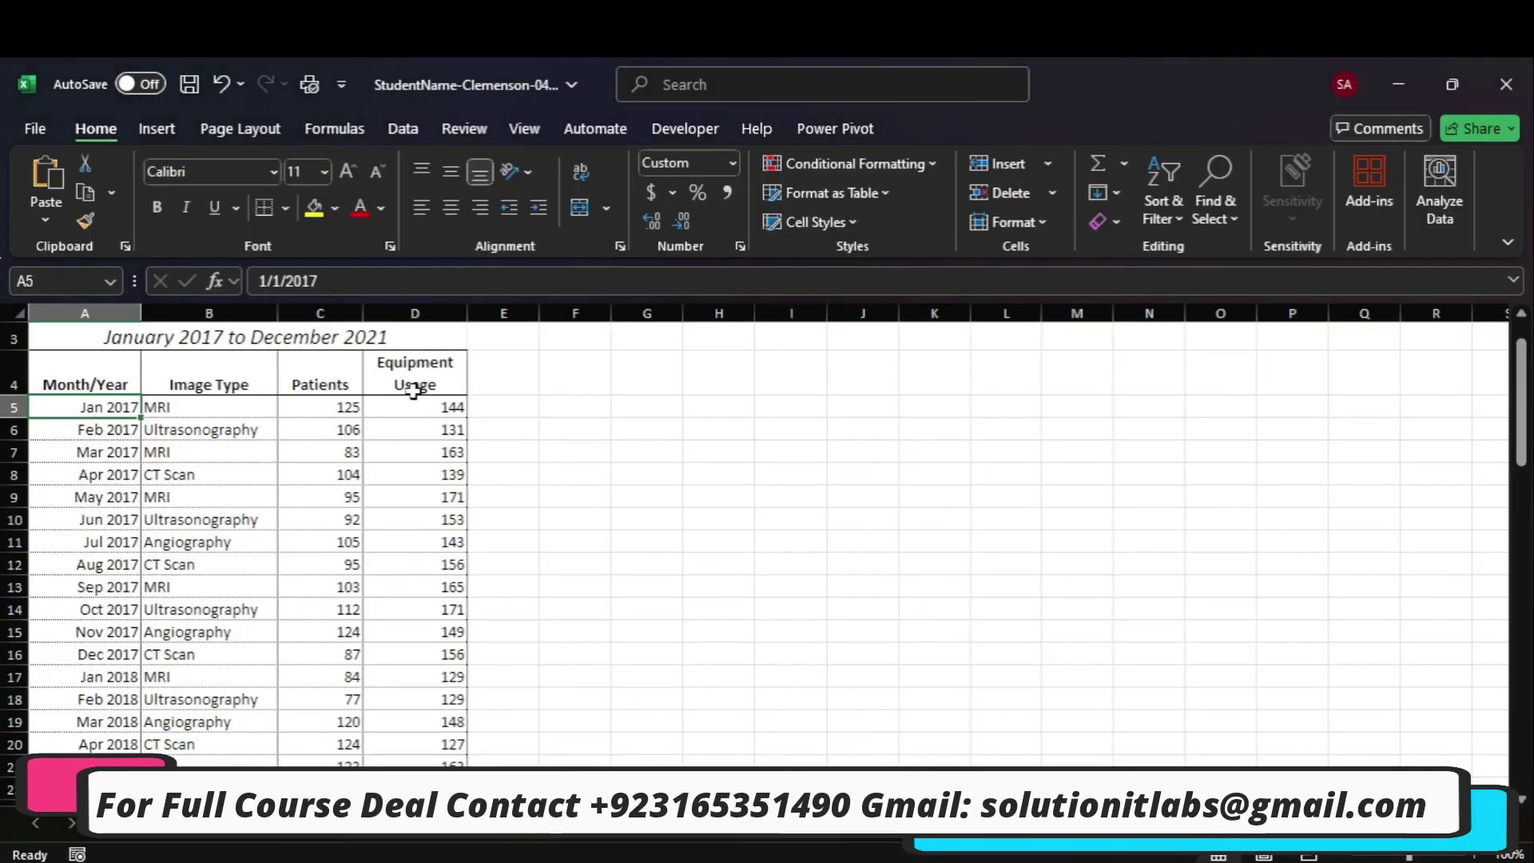
click(168, 128)
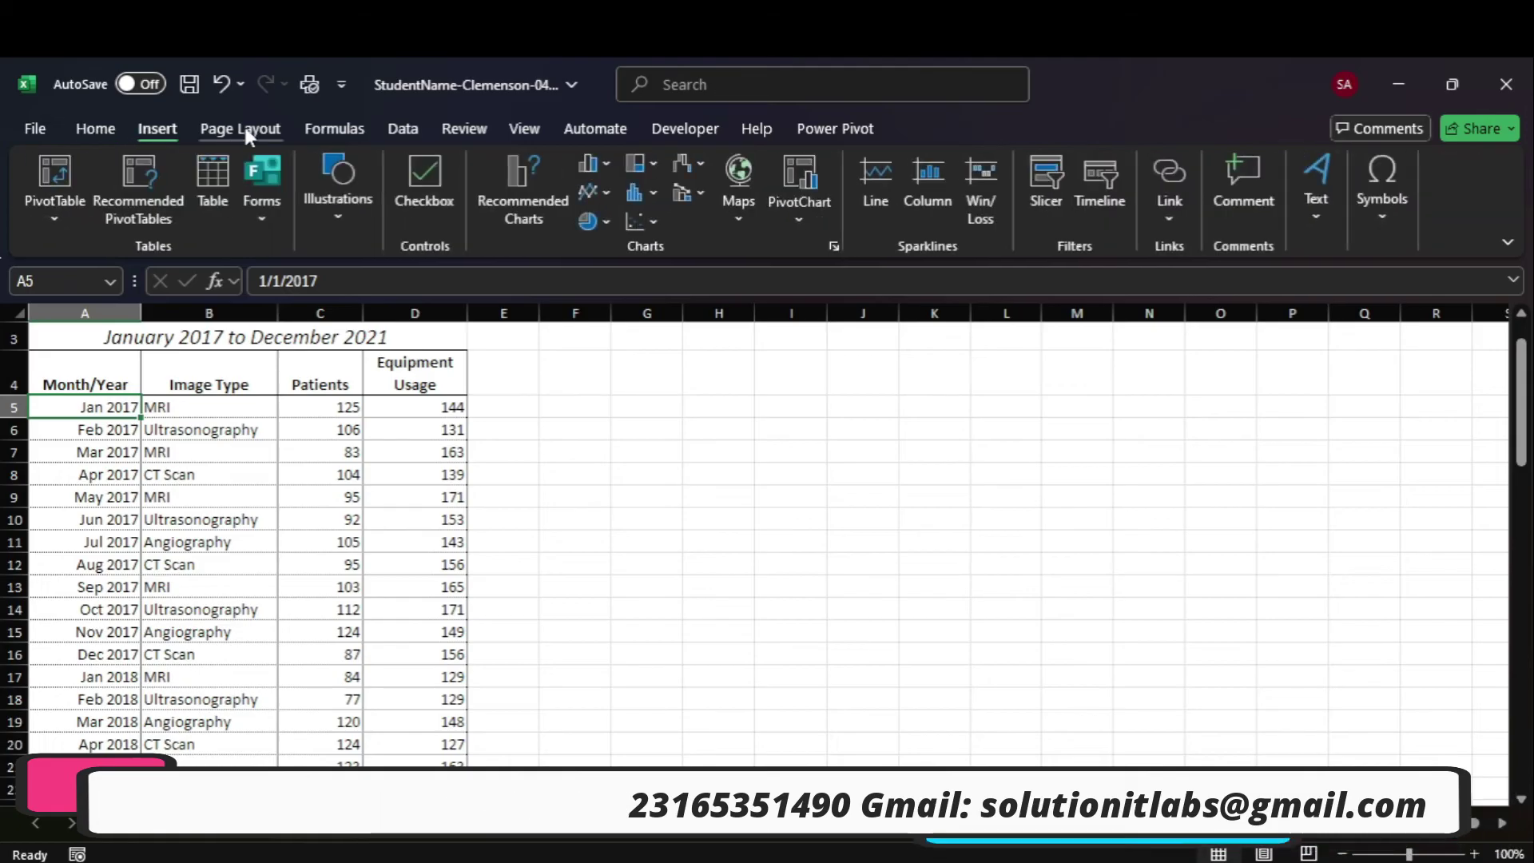
click(213, 209)
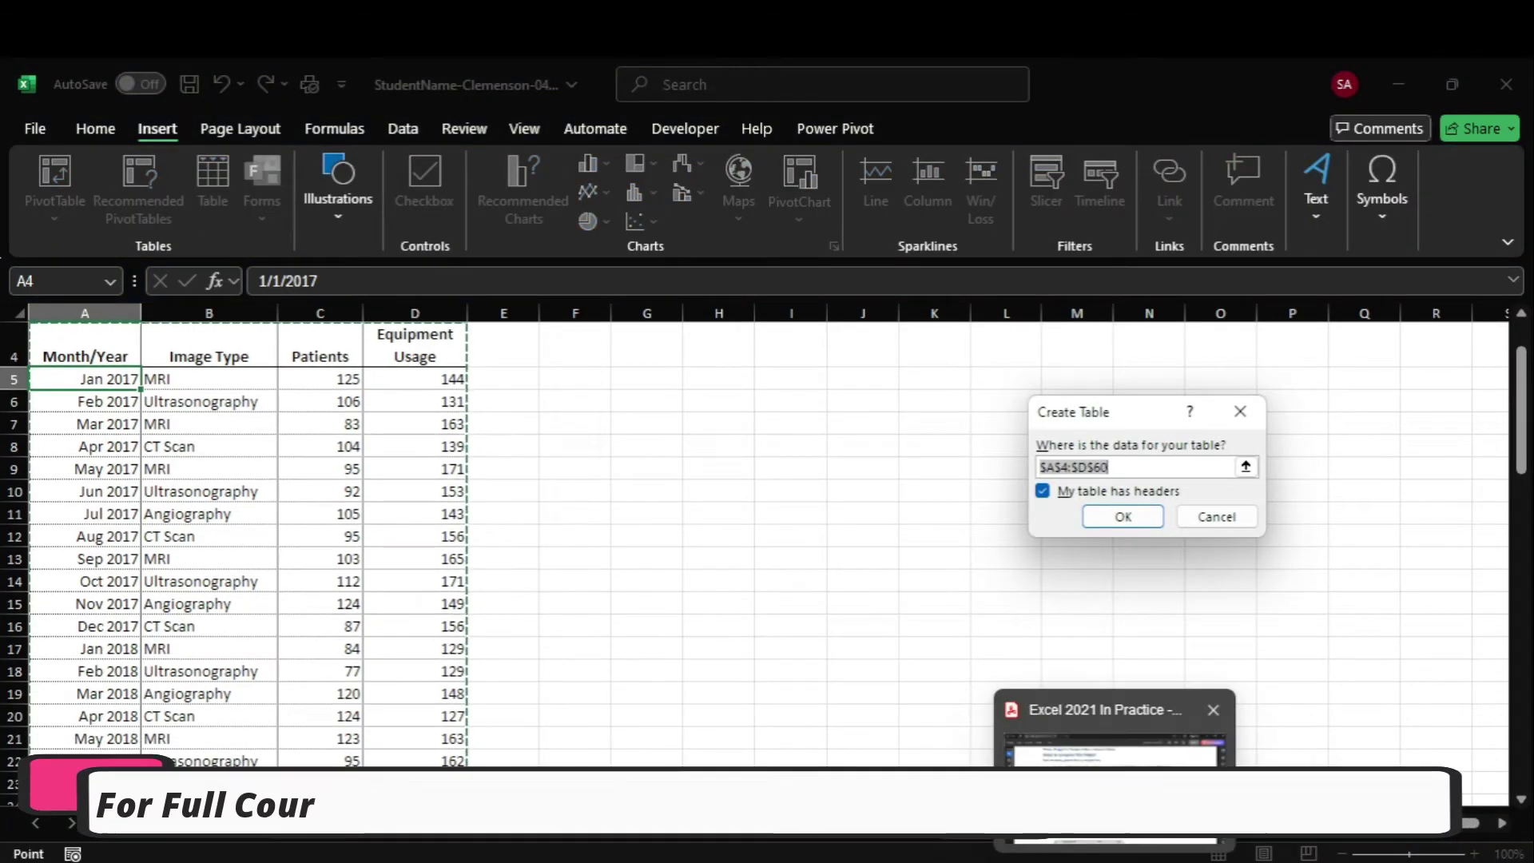
click(1119, 727)
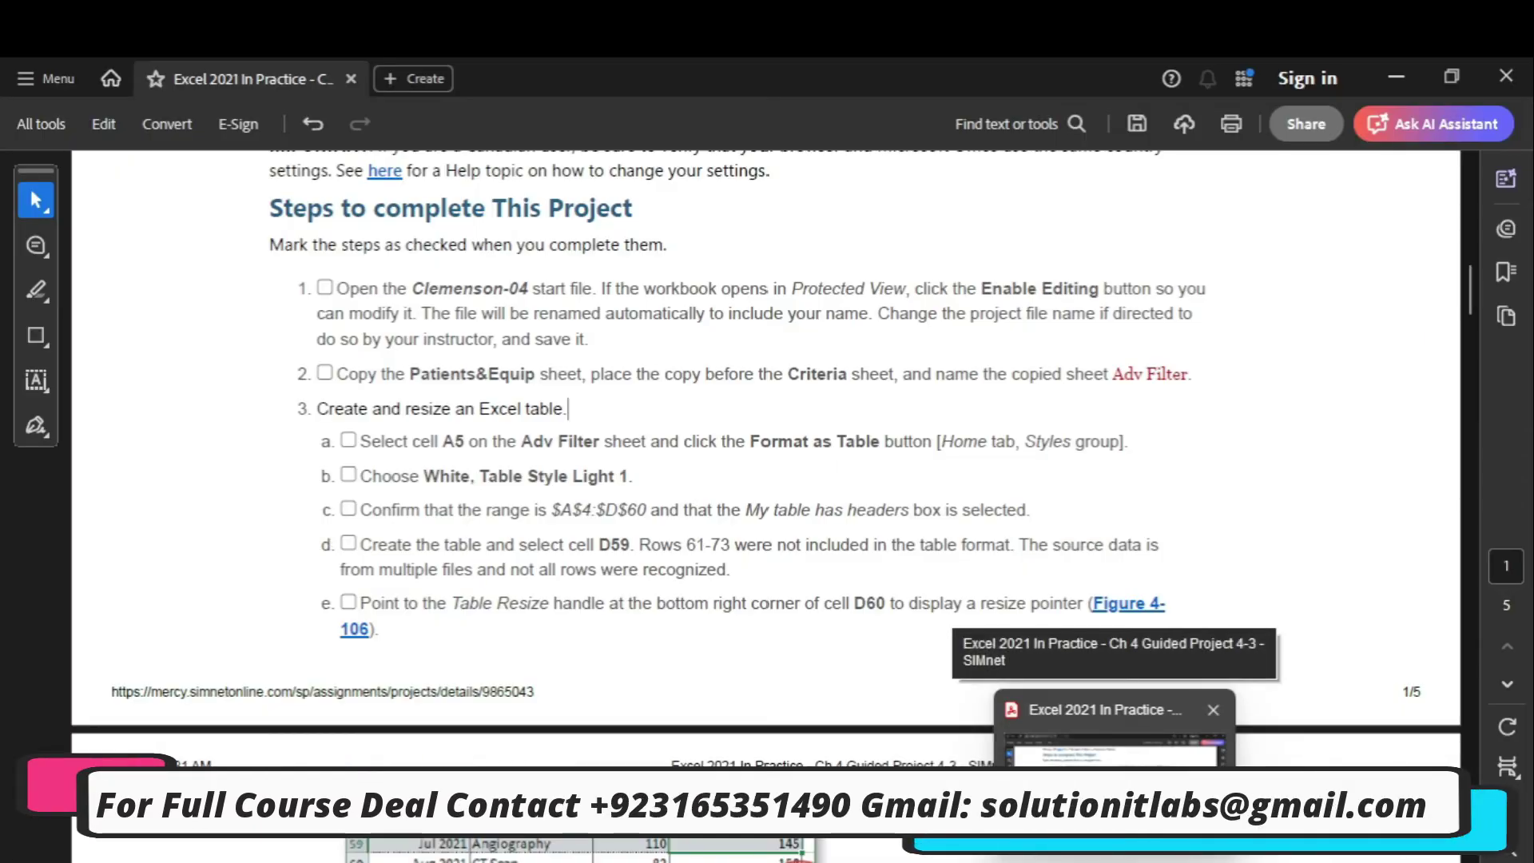
key(alt+Tab)
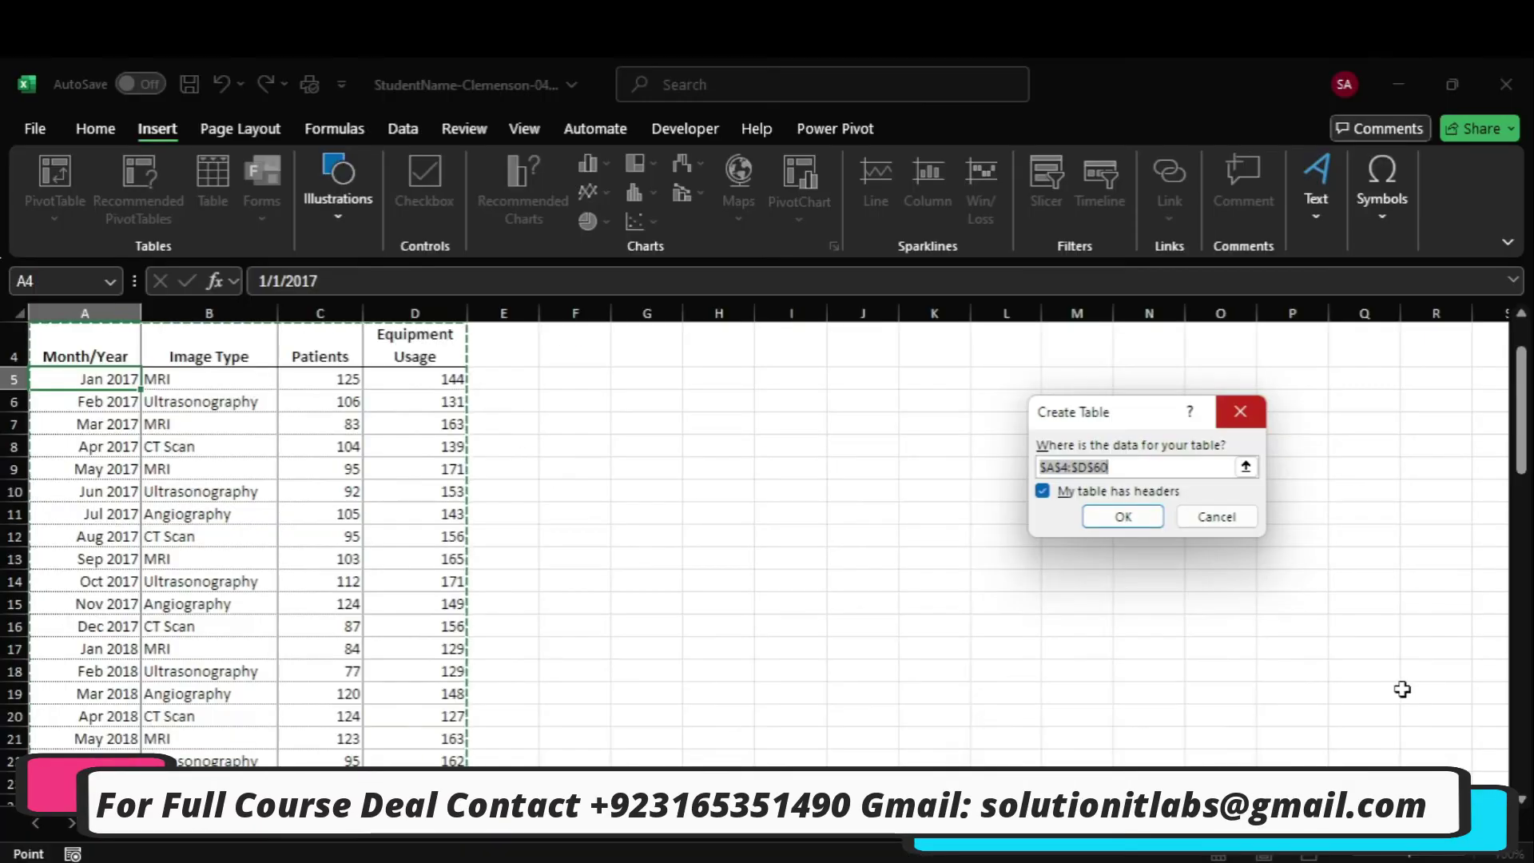
click(1230, 513)
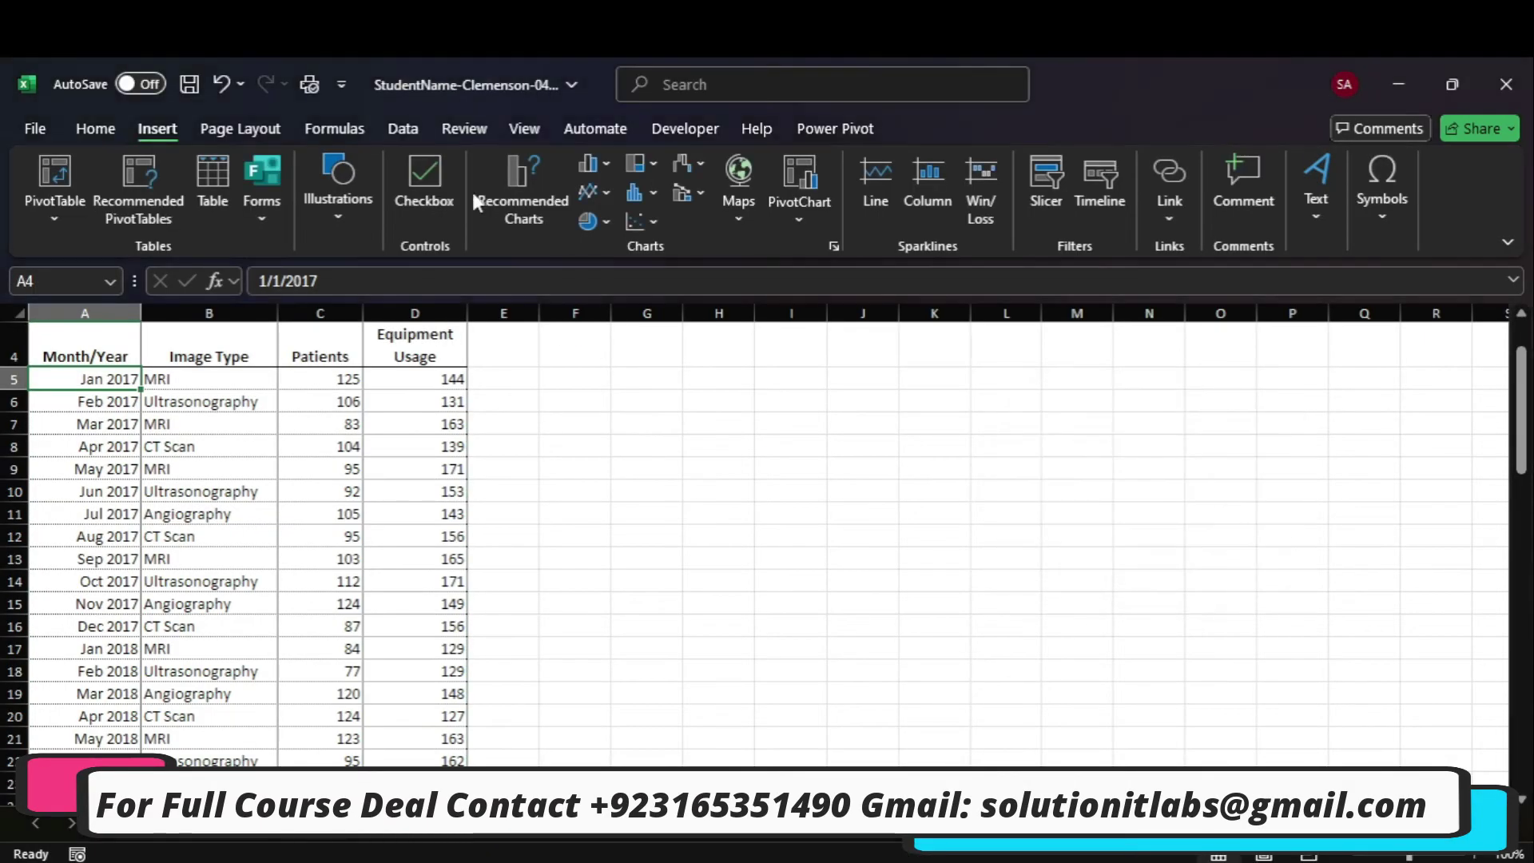
Format the range $A$4:$D$60 on the Adv Filter sheet as a table with headers, using White, Table Style Light 1, checking the instructions PDF.
click(86, 124)
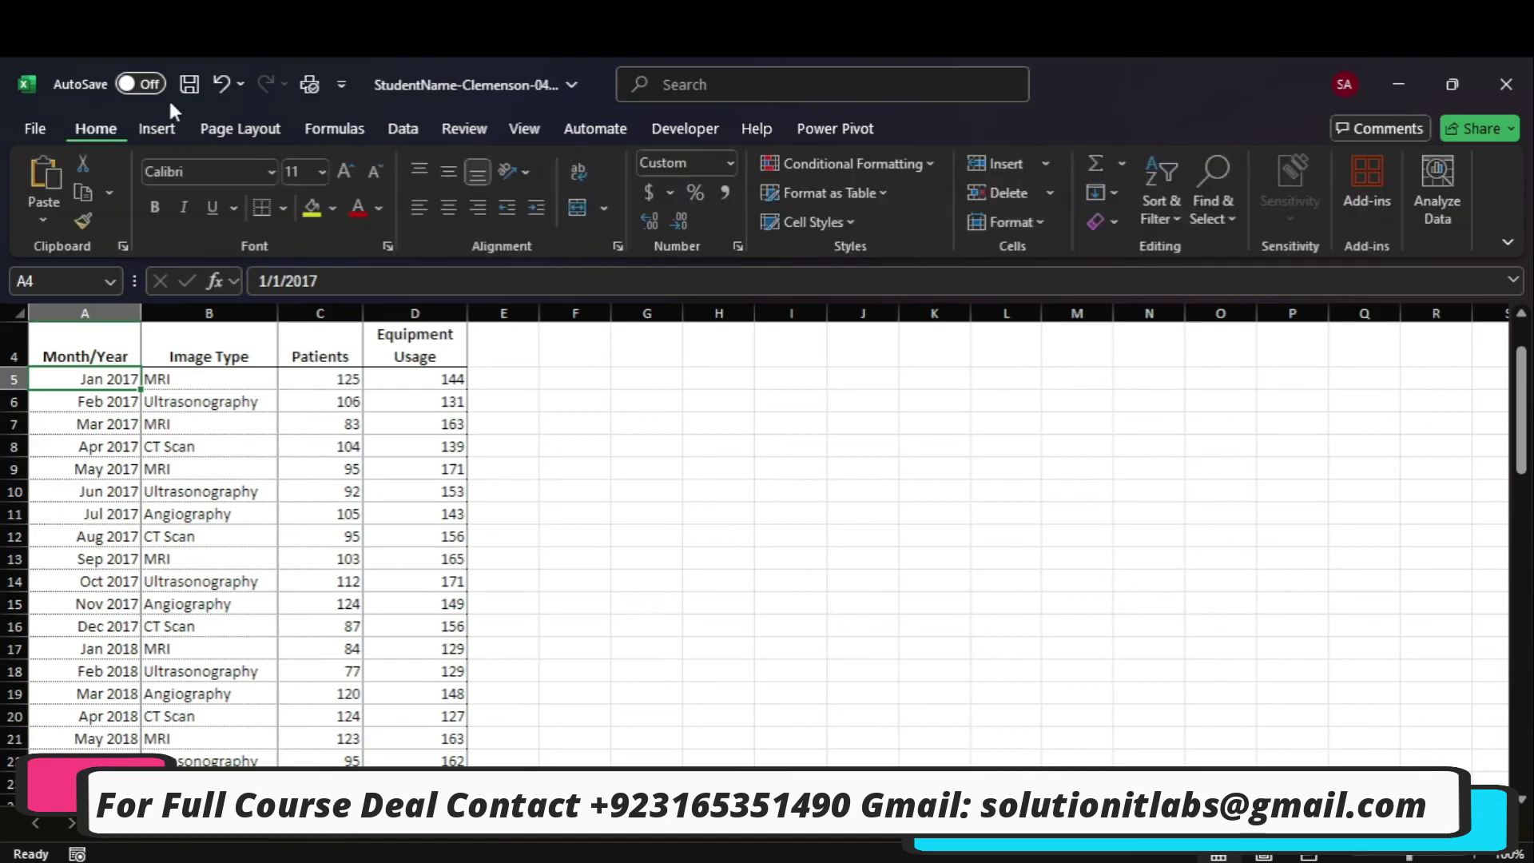
click(871, 196)
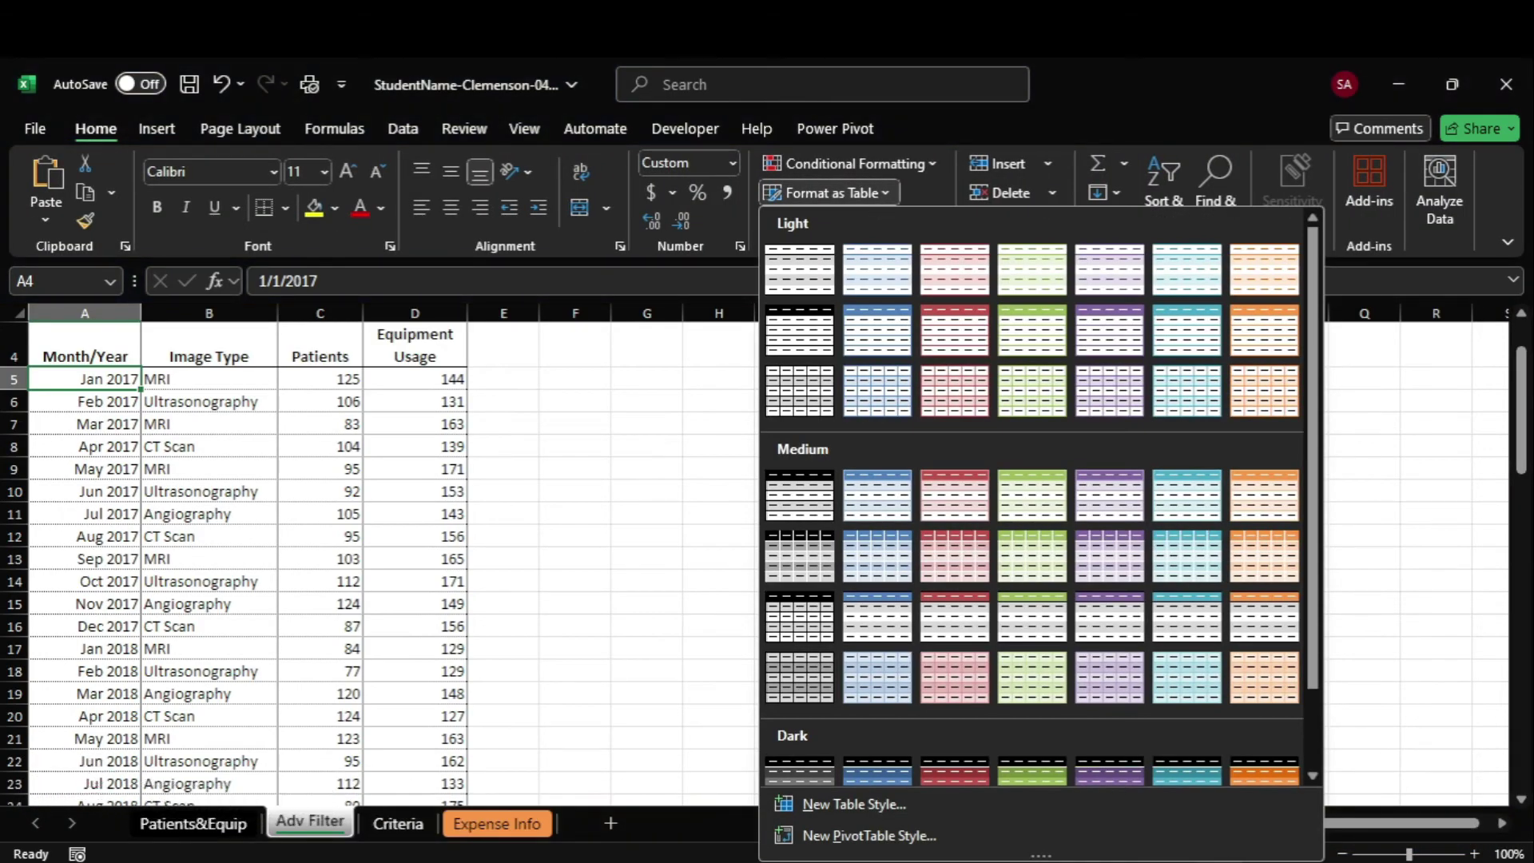
mouse_move(1114, 859)
click(1079, 751)
key(alt+Tab)
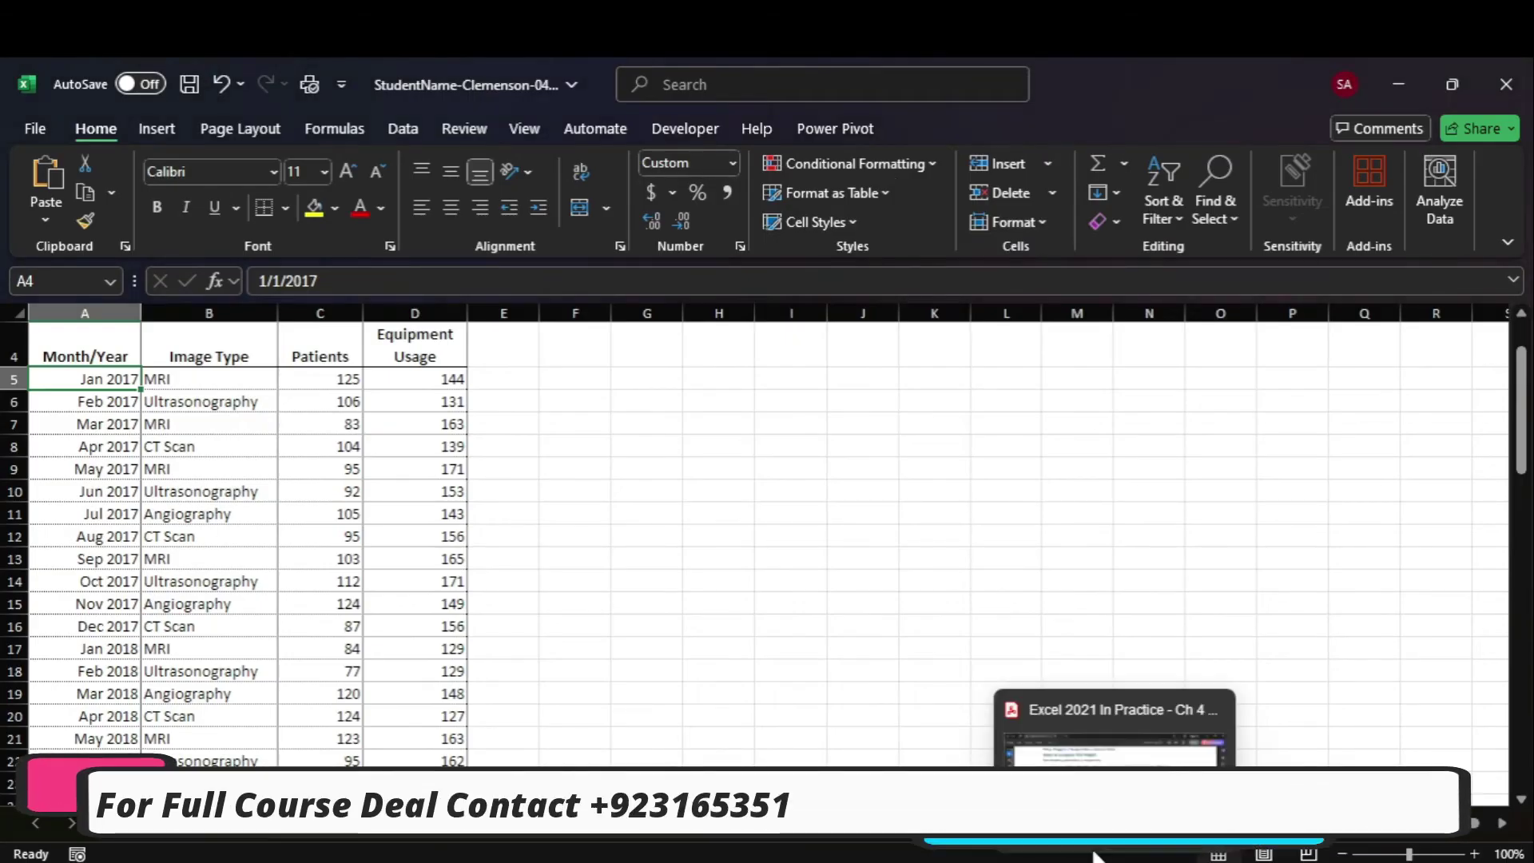
click(1114, 755)
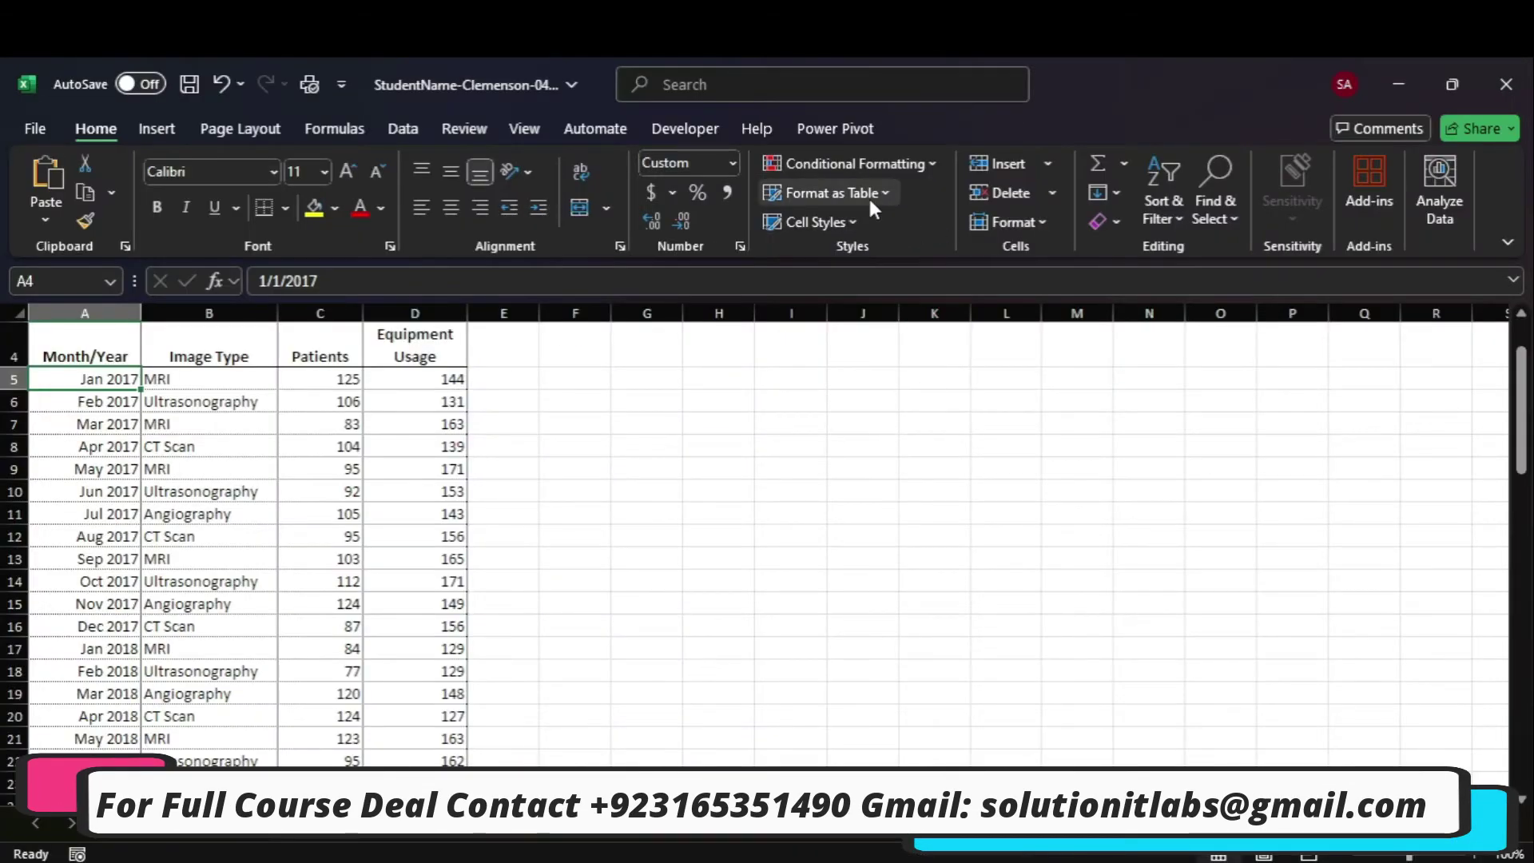
click(870, 199)
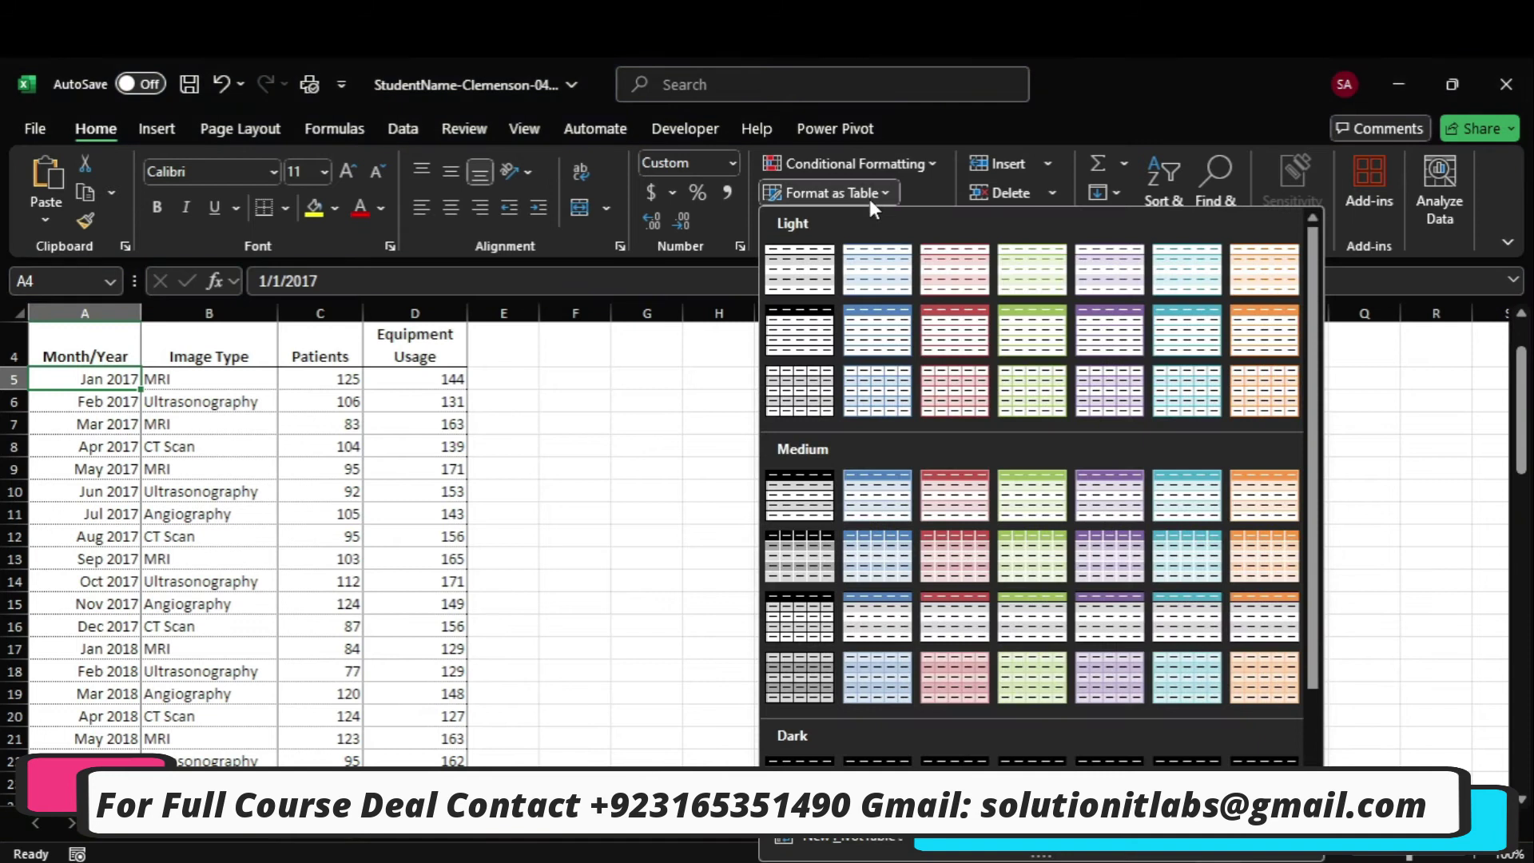
click(799, 268)
mouse_move(1114, 856)
click(1115, 791)
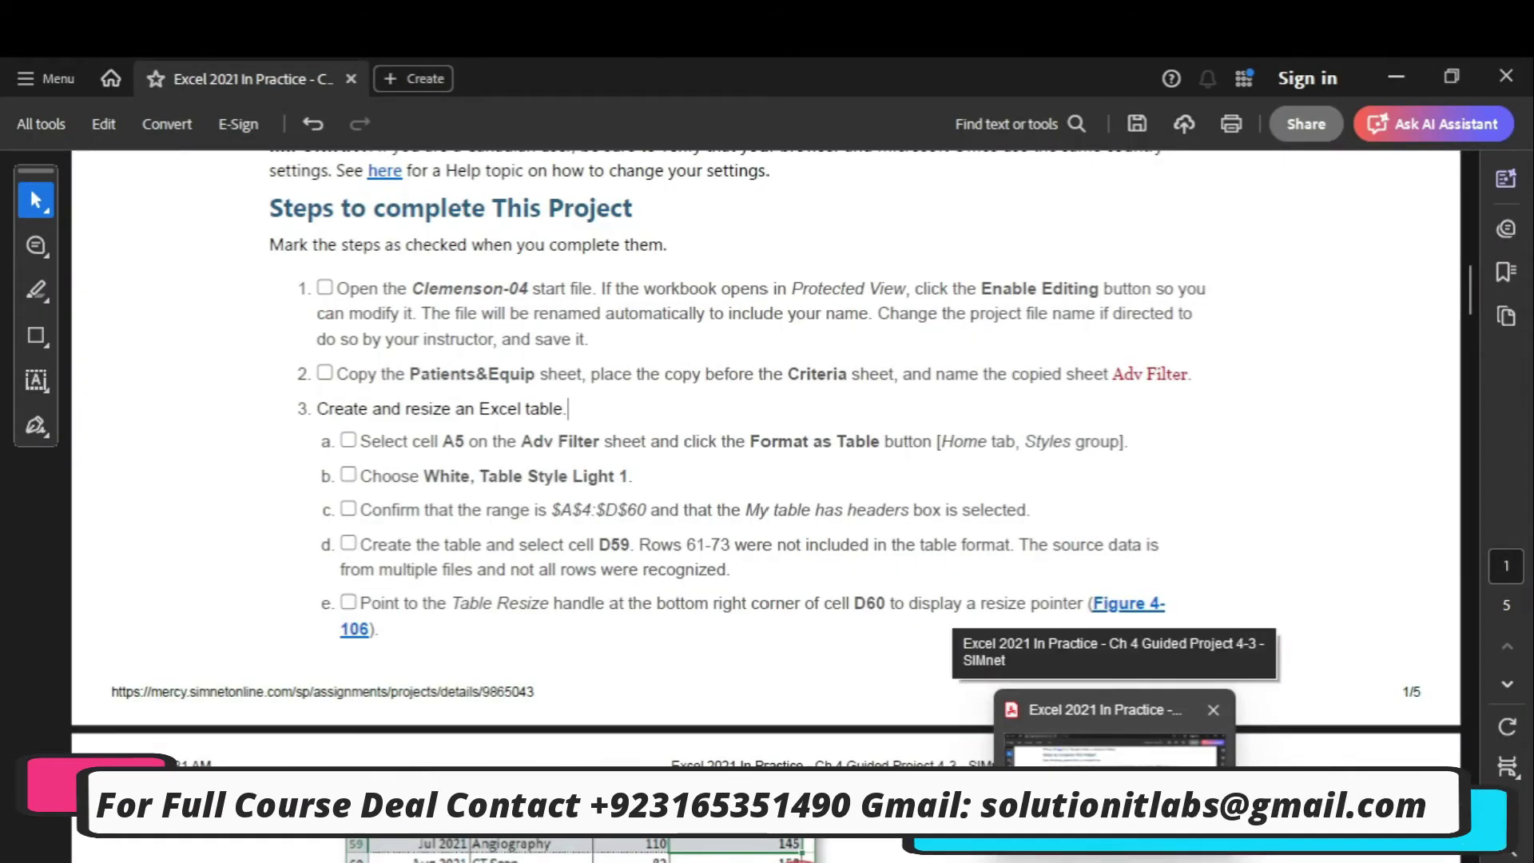
key(alt+Tab)
click(1122, 516)
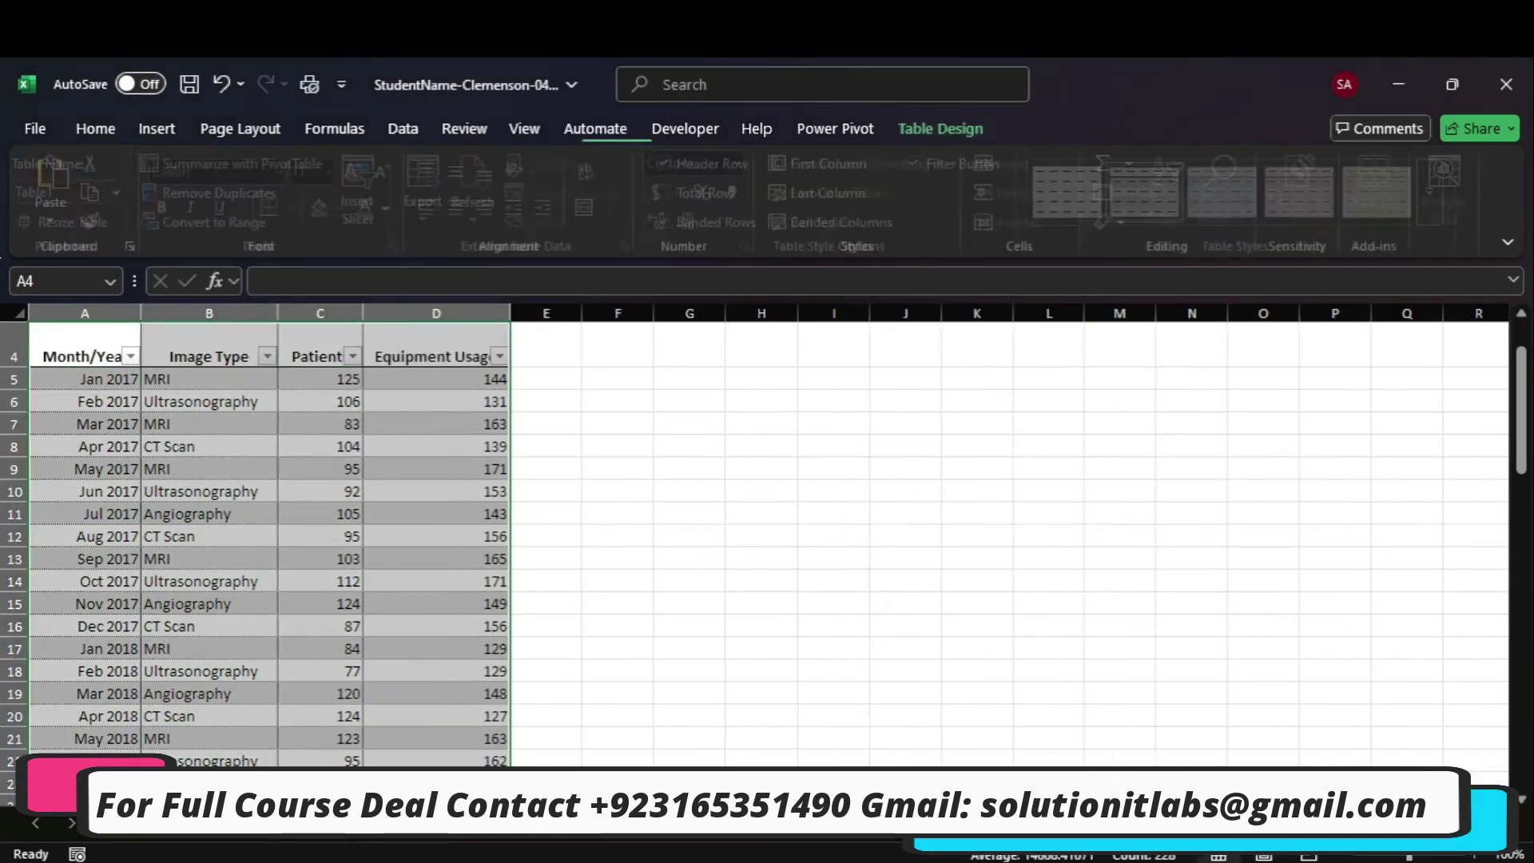
Check step 3d in the instructions PDF, return to the workbook, and select cell D59 on the Adv Filter sheet.
mouse_move(1115, 854)
click(1114, 735)
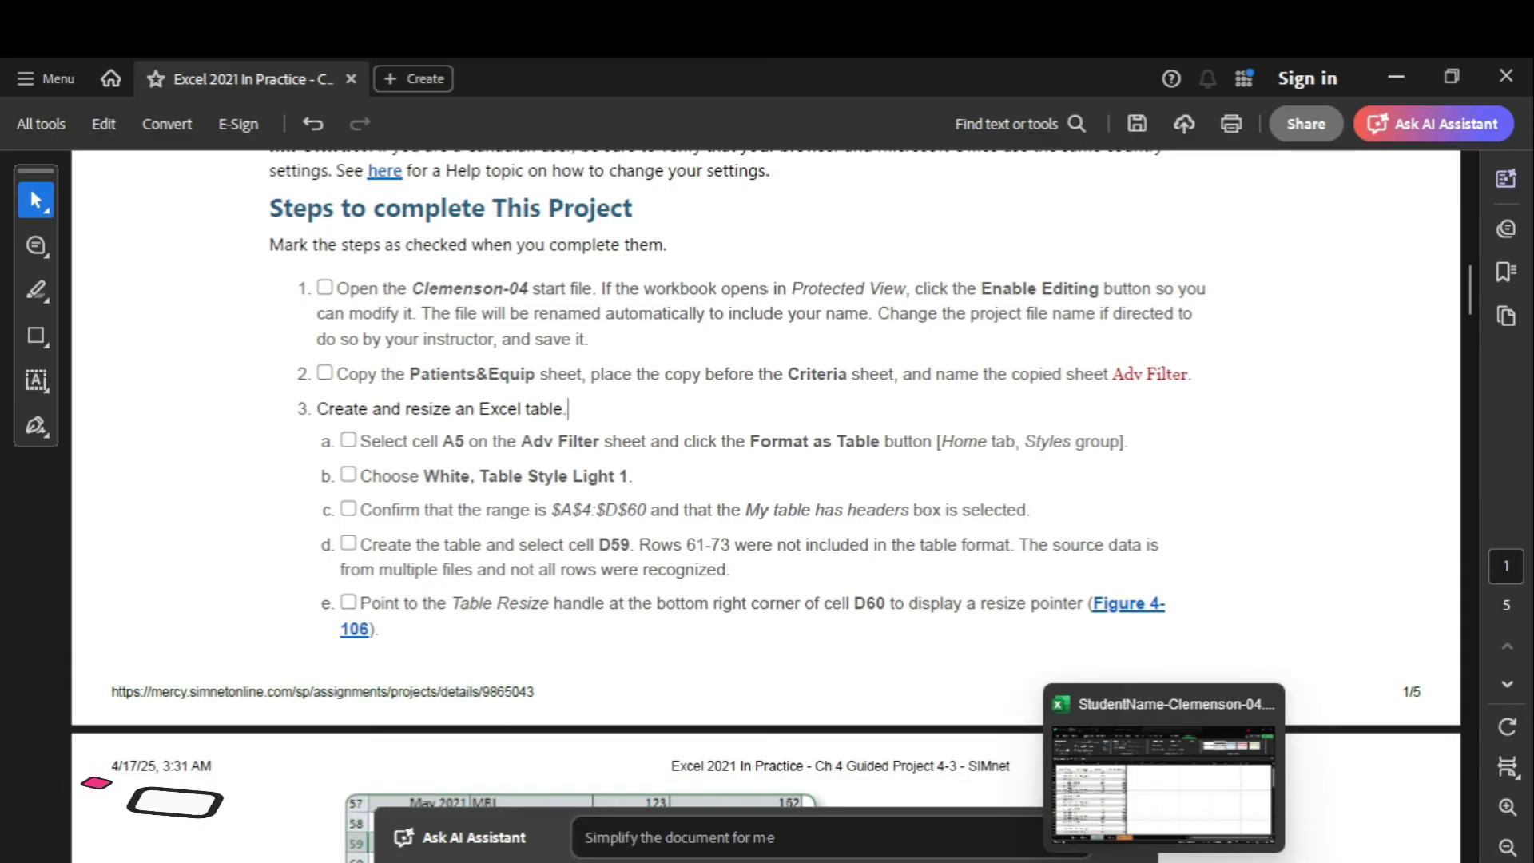
click(1144, 856)
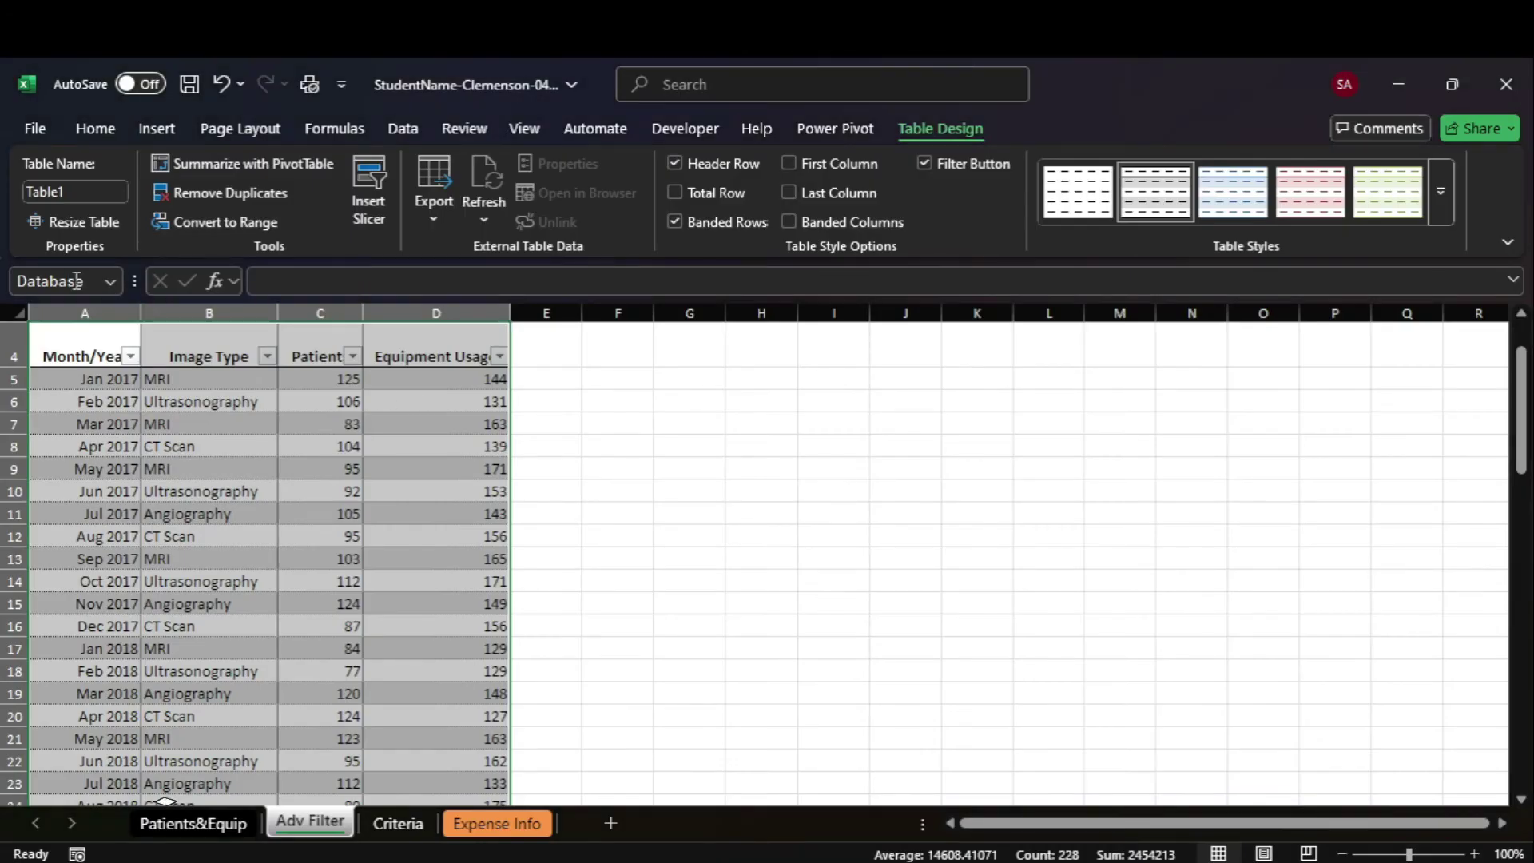
click(77, 280)
text(D59)
key(Return)
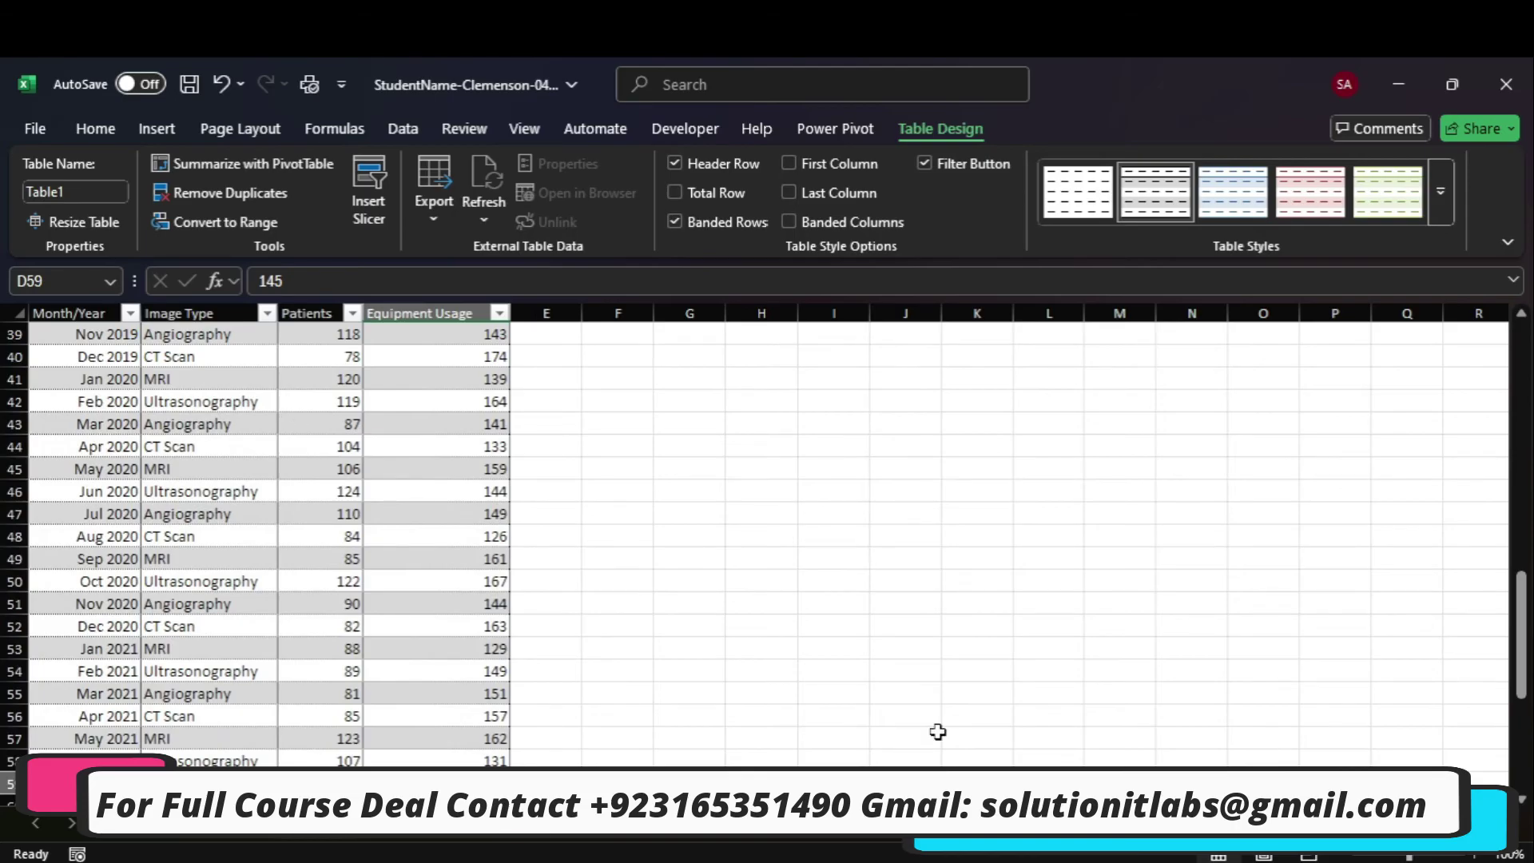
Read step 3e in the instructions PDF and locate the table's resize corner at cell D60 on the Adv Filter sheet.
click(1114, 856)
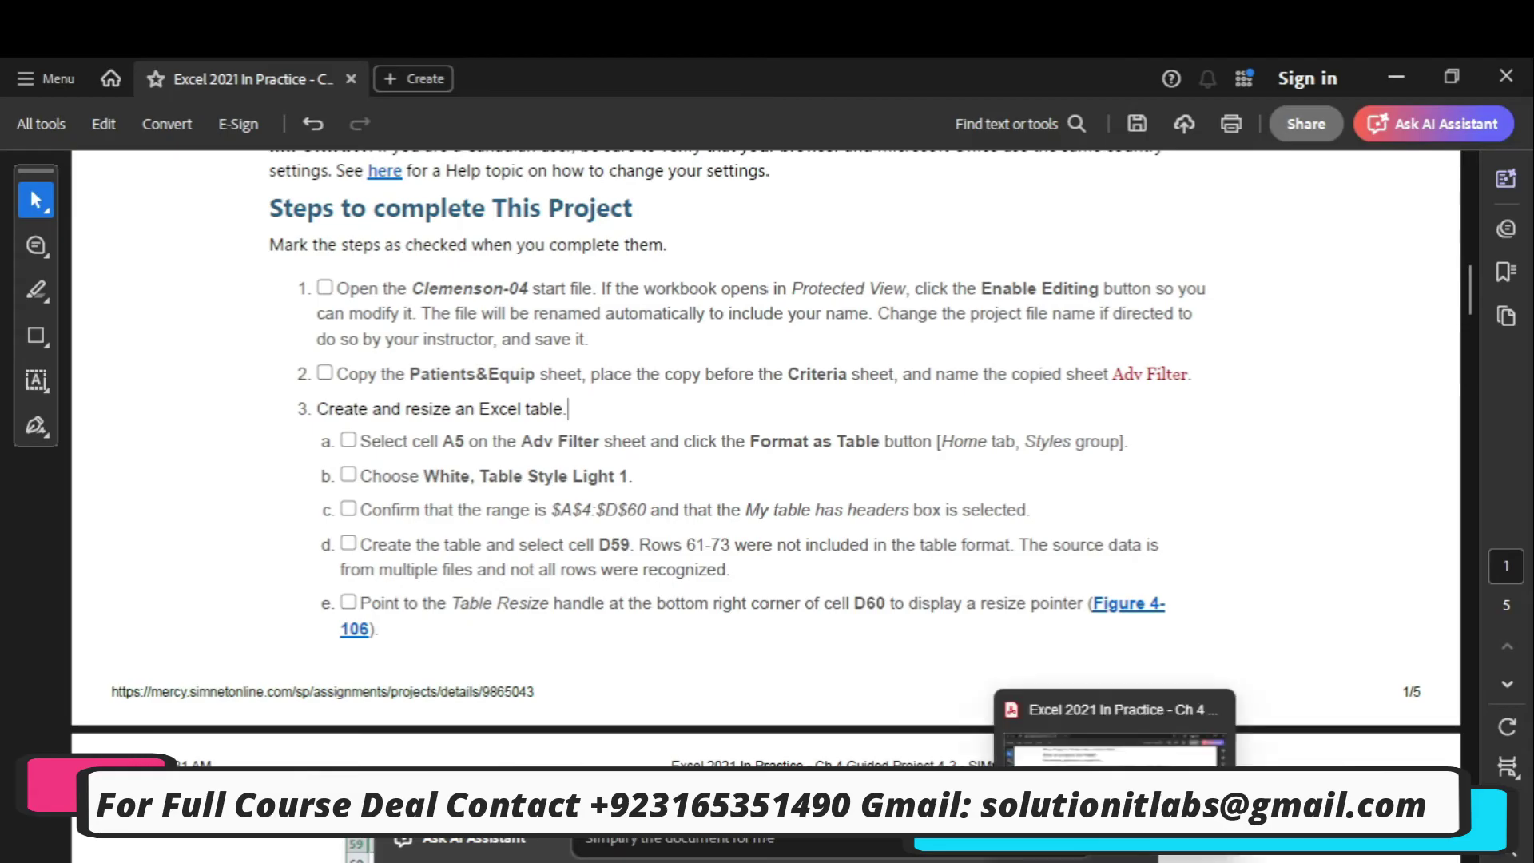
click(1164, 849)
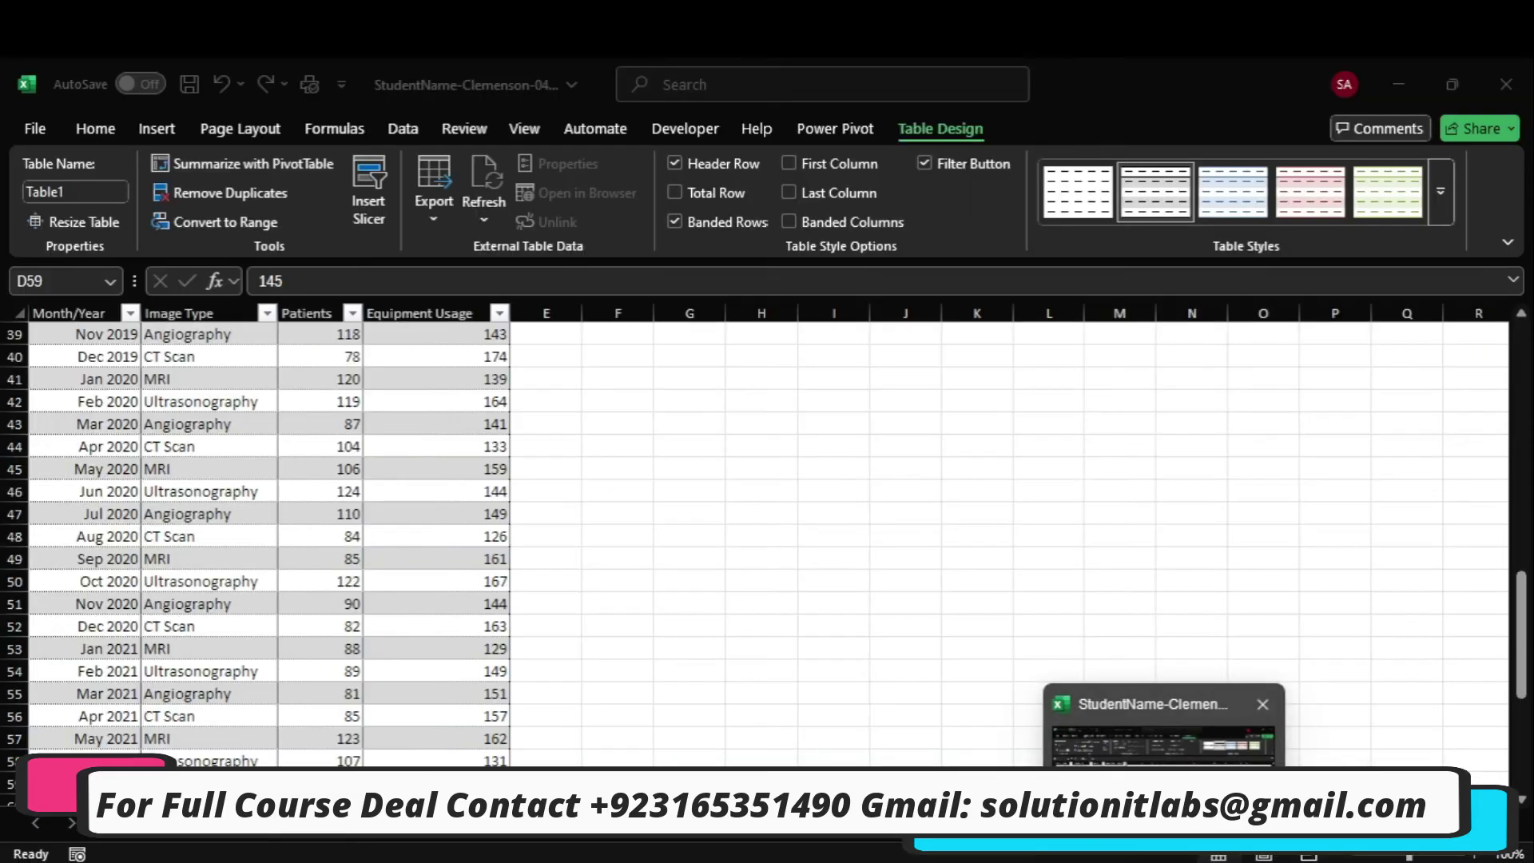
drag(1520, 607, 1520, 698)
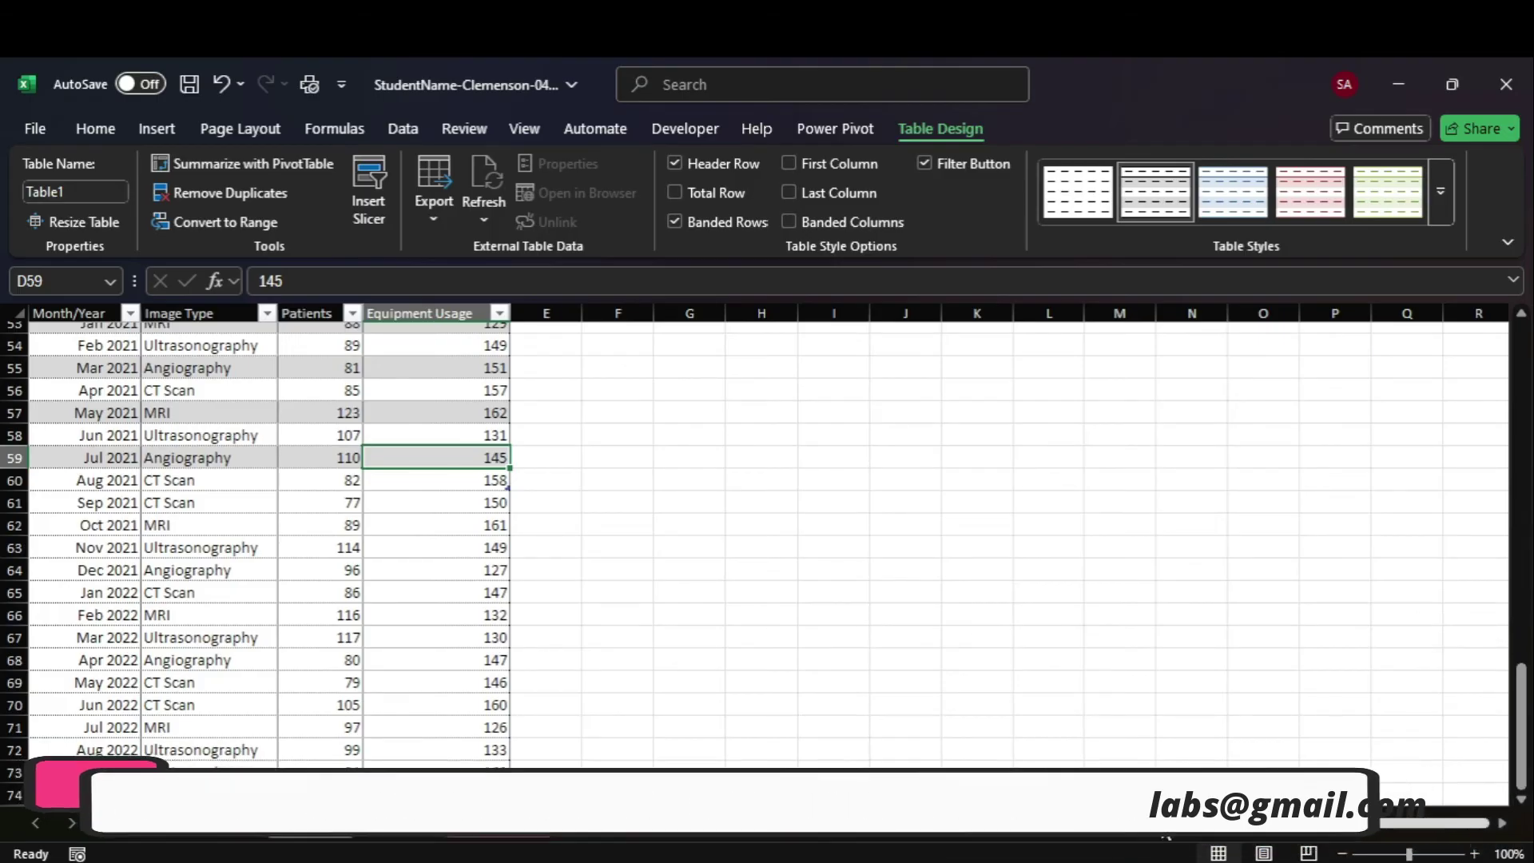
mouse_move(1114, 856)
click(1113, 799)
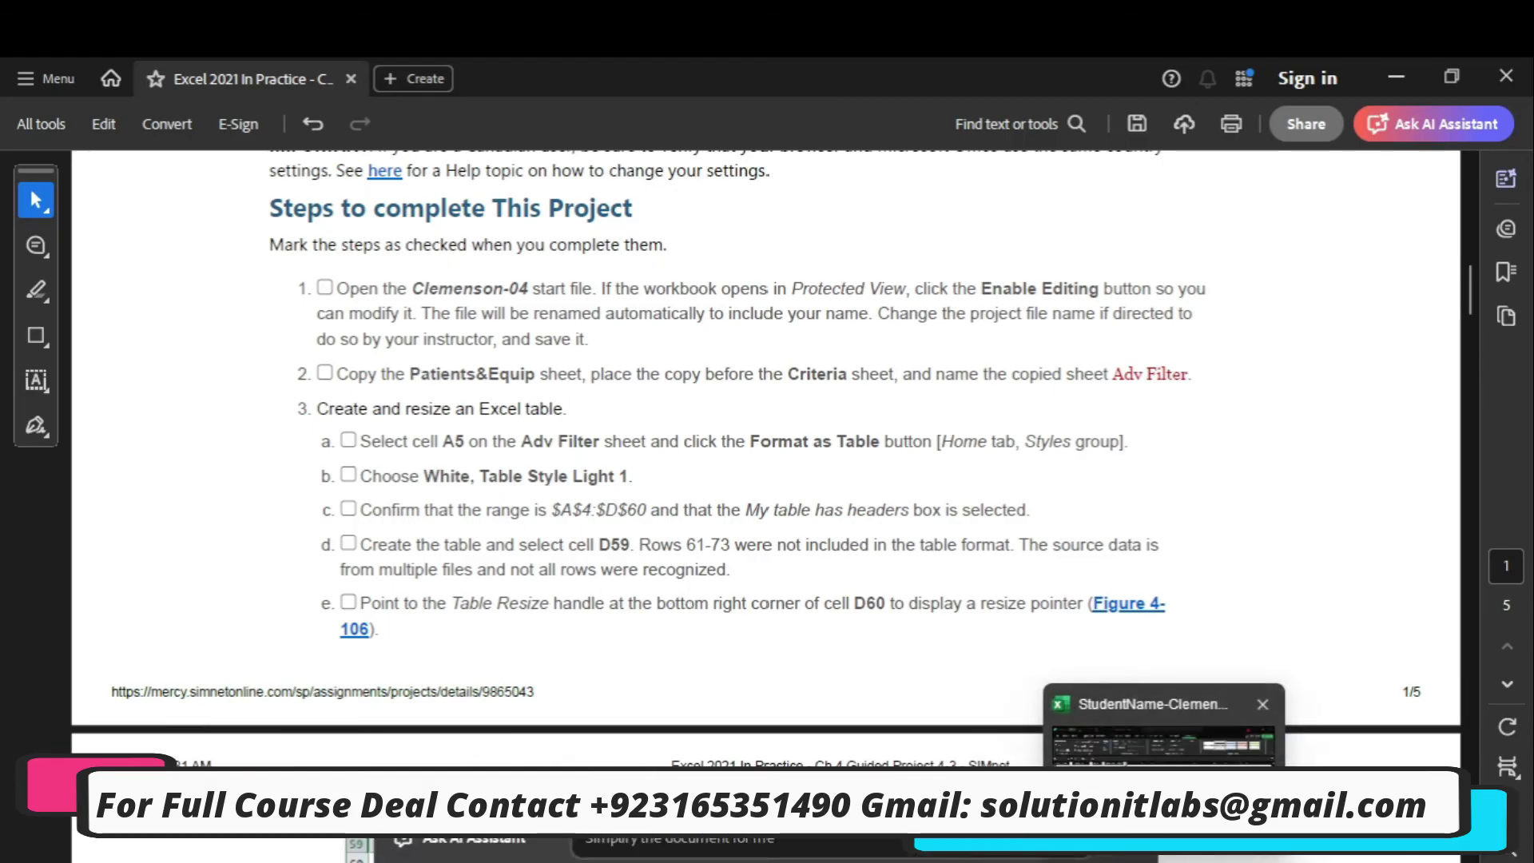
click(1165, 723)
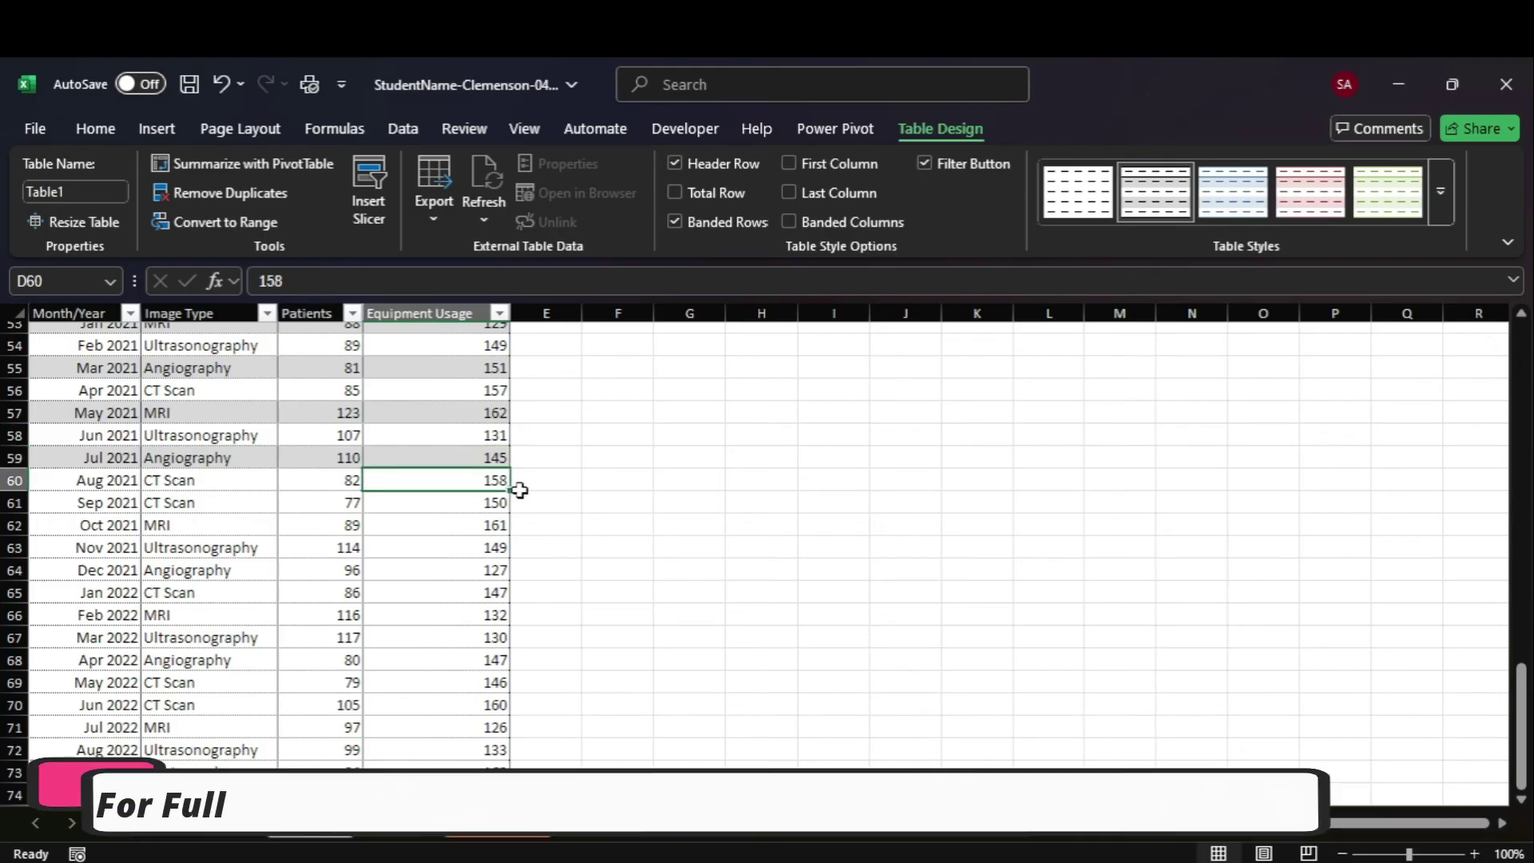
Read step 3f in the instructions PDF and extend the table on the Adv Filter sheet down to cell D73.
click(1080, 747)
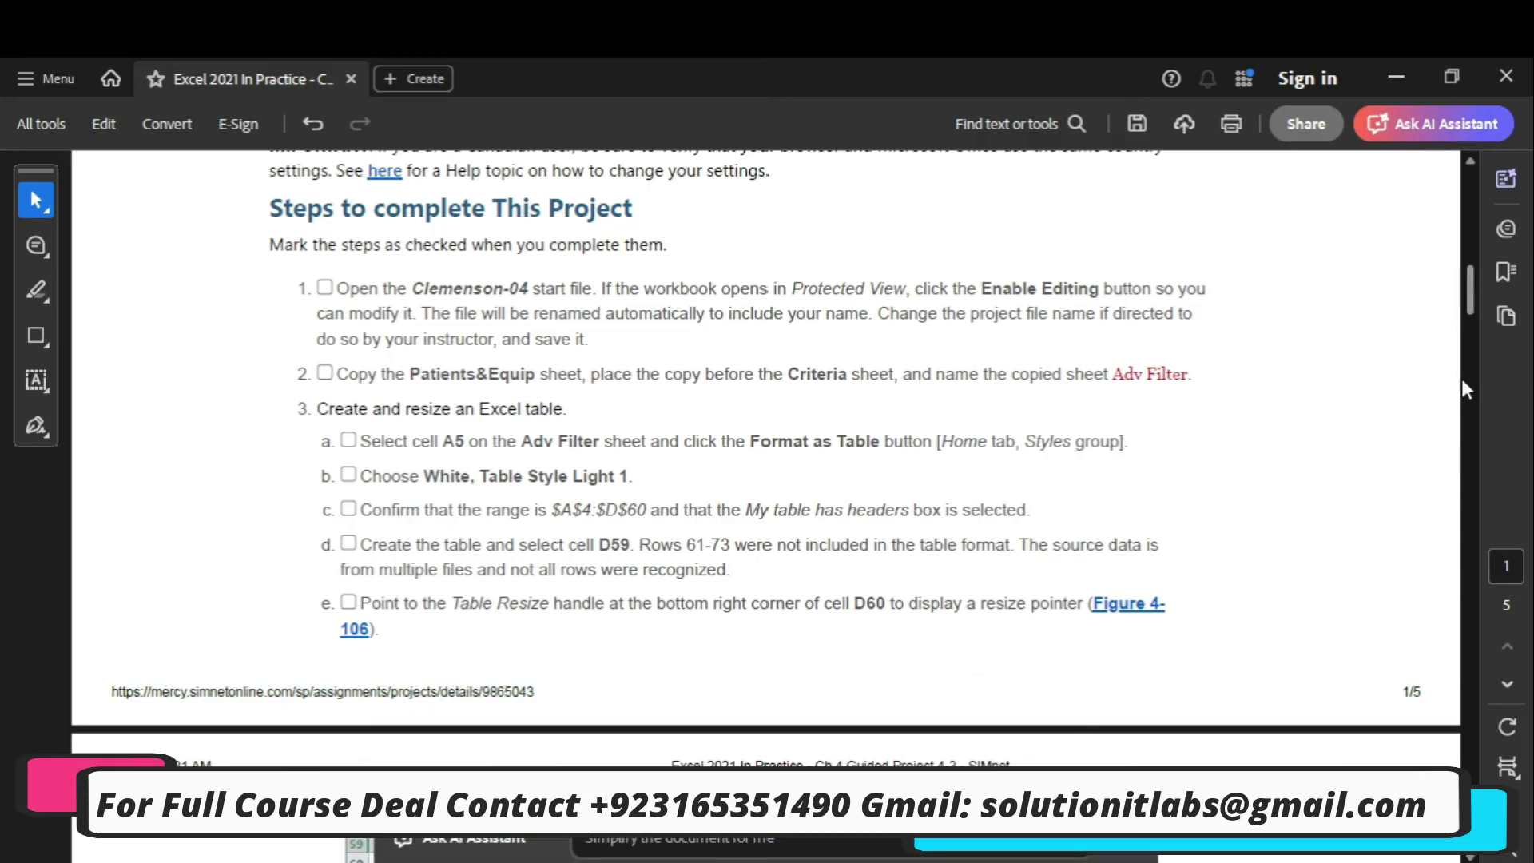
scroll(1462, 315, down, 10)
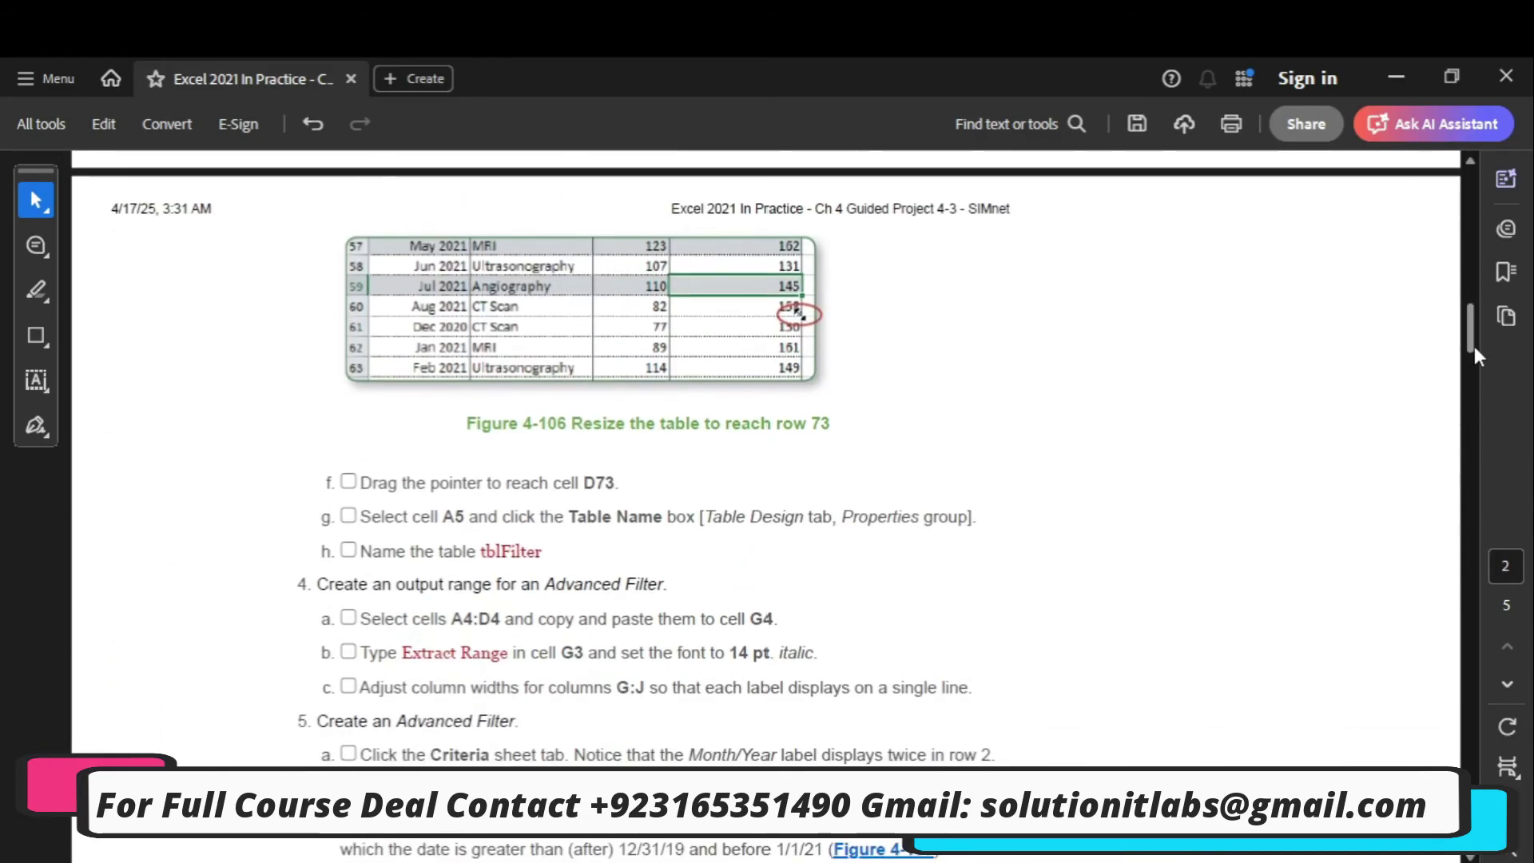
scroll(1474, 347, down, 2)
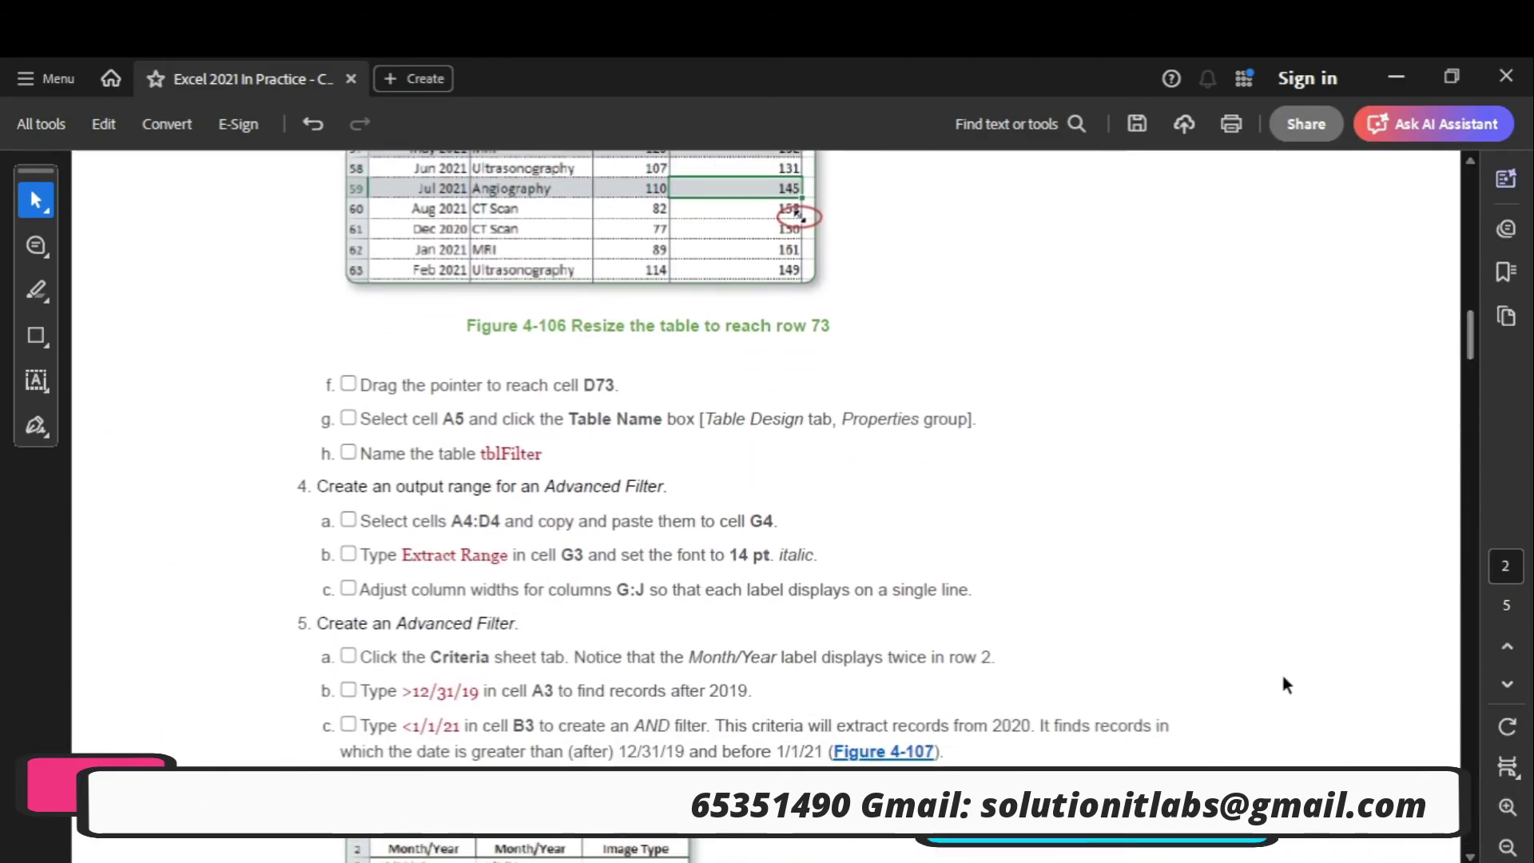
click(1116, 831)
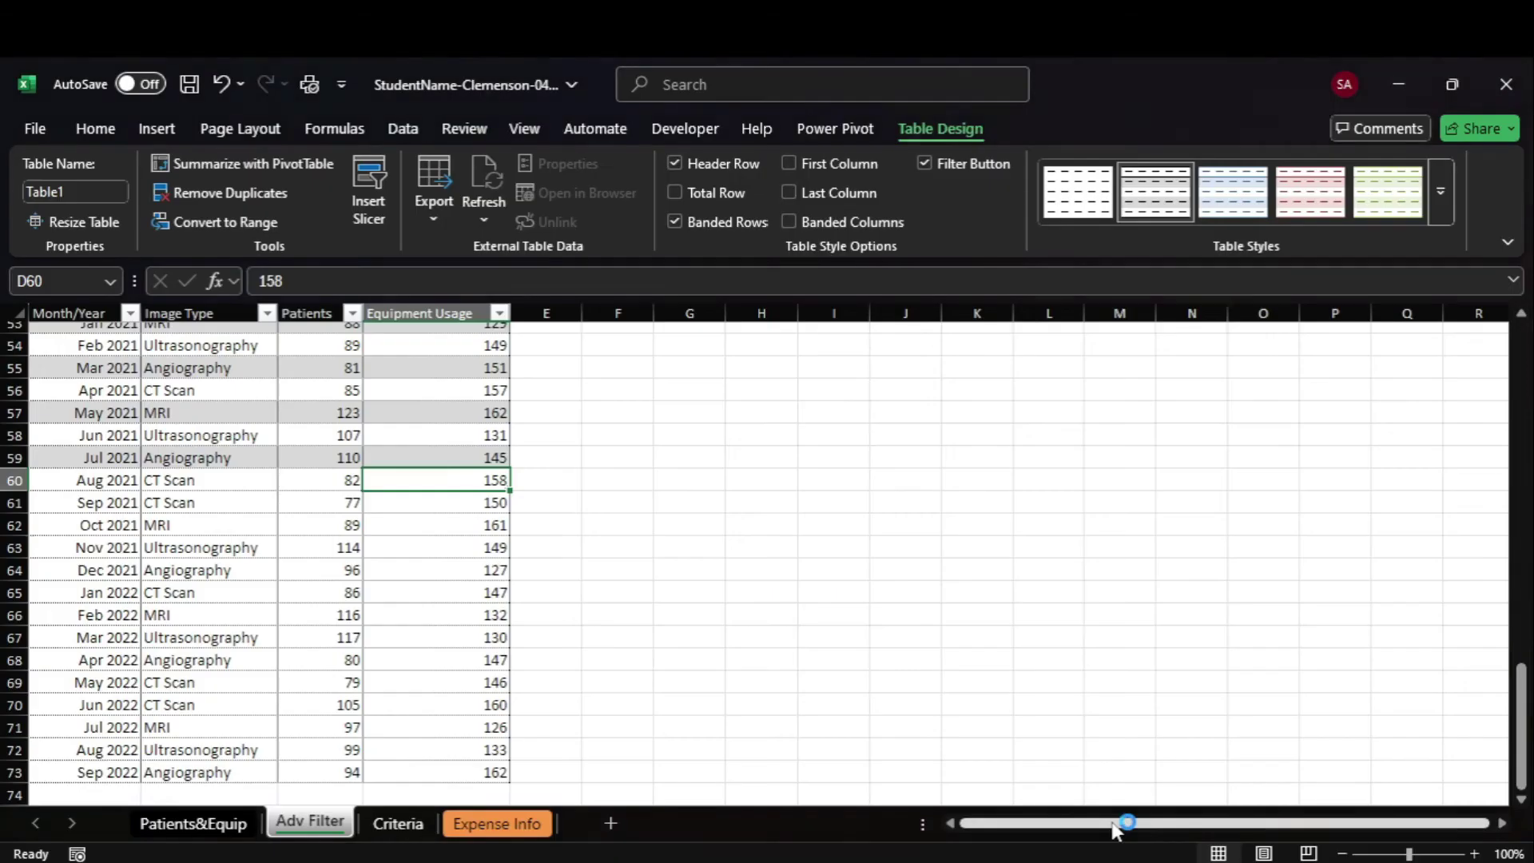
drag(506, 485, 516, 713)
drag(511, 771, 511, 790)
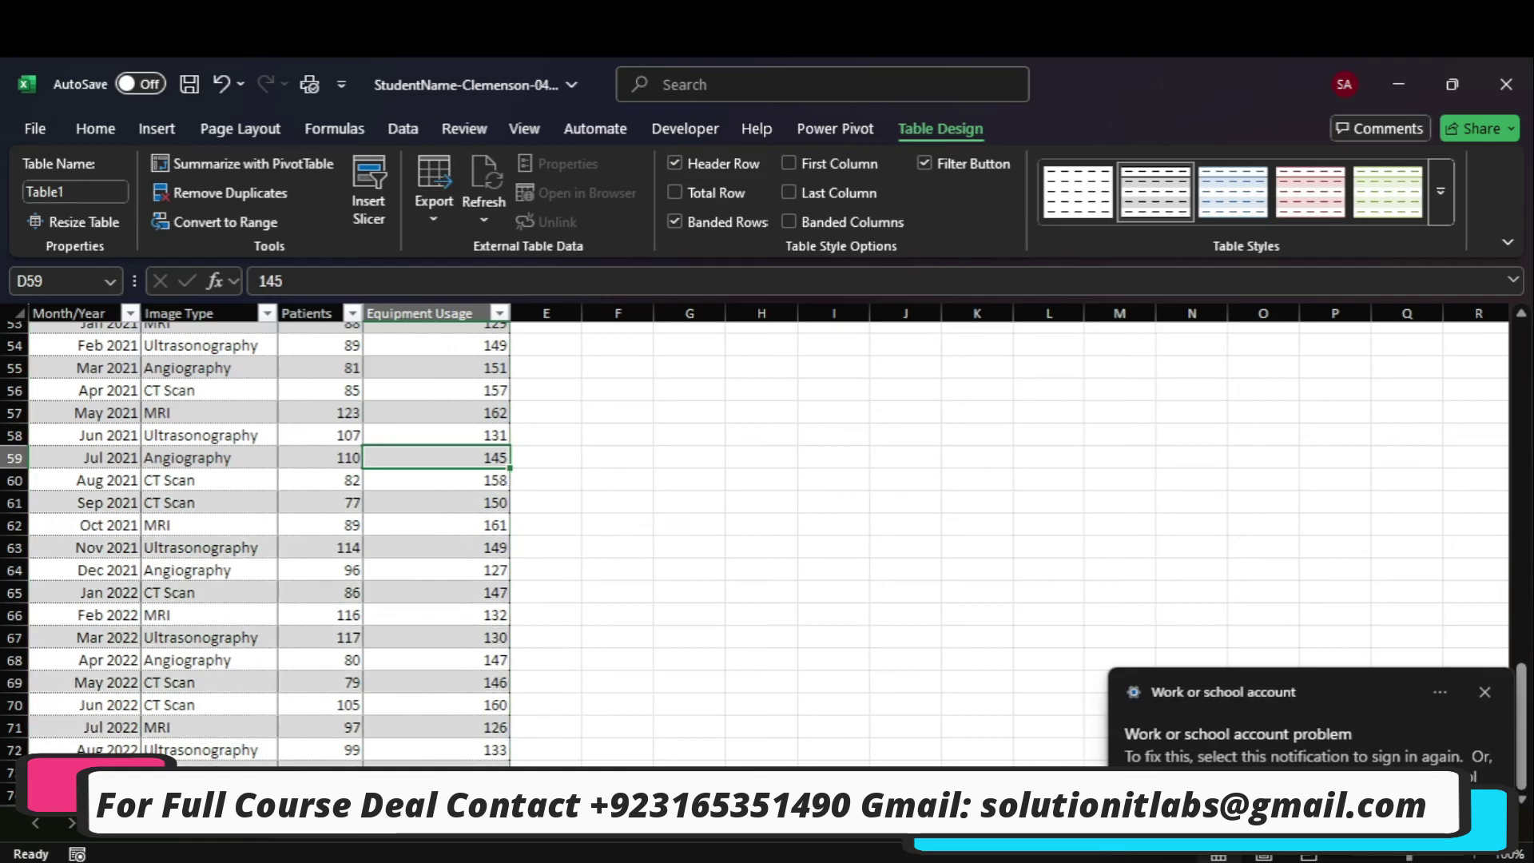
Copy the table name tblFilter from step 3h of the instructions PDF.
mouse_move(1115, 859)
click(1110, 750)
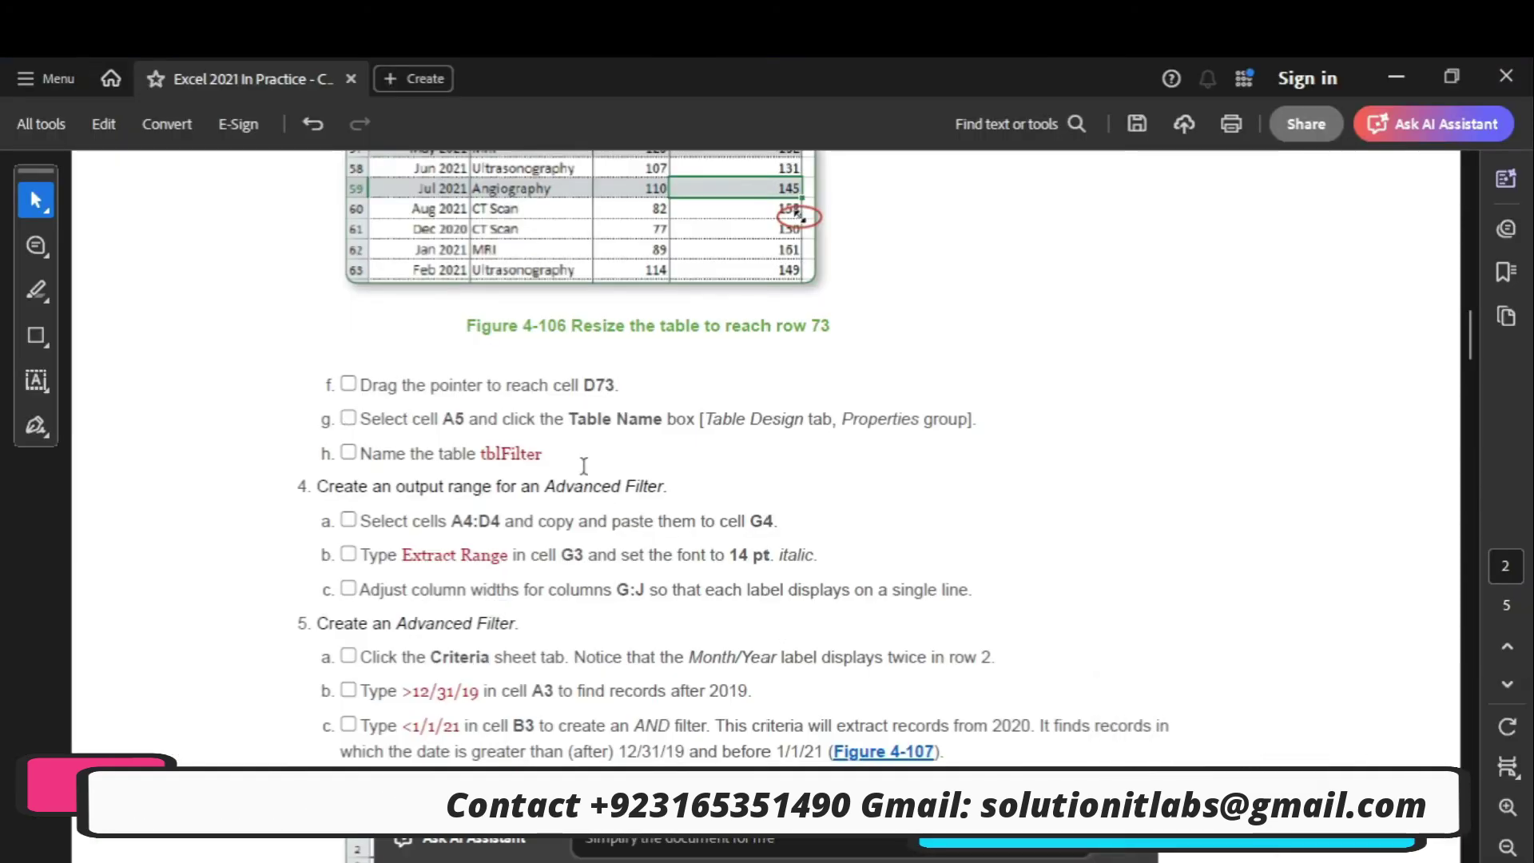
mouse_move(1164, 861)
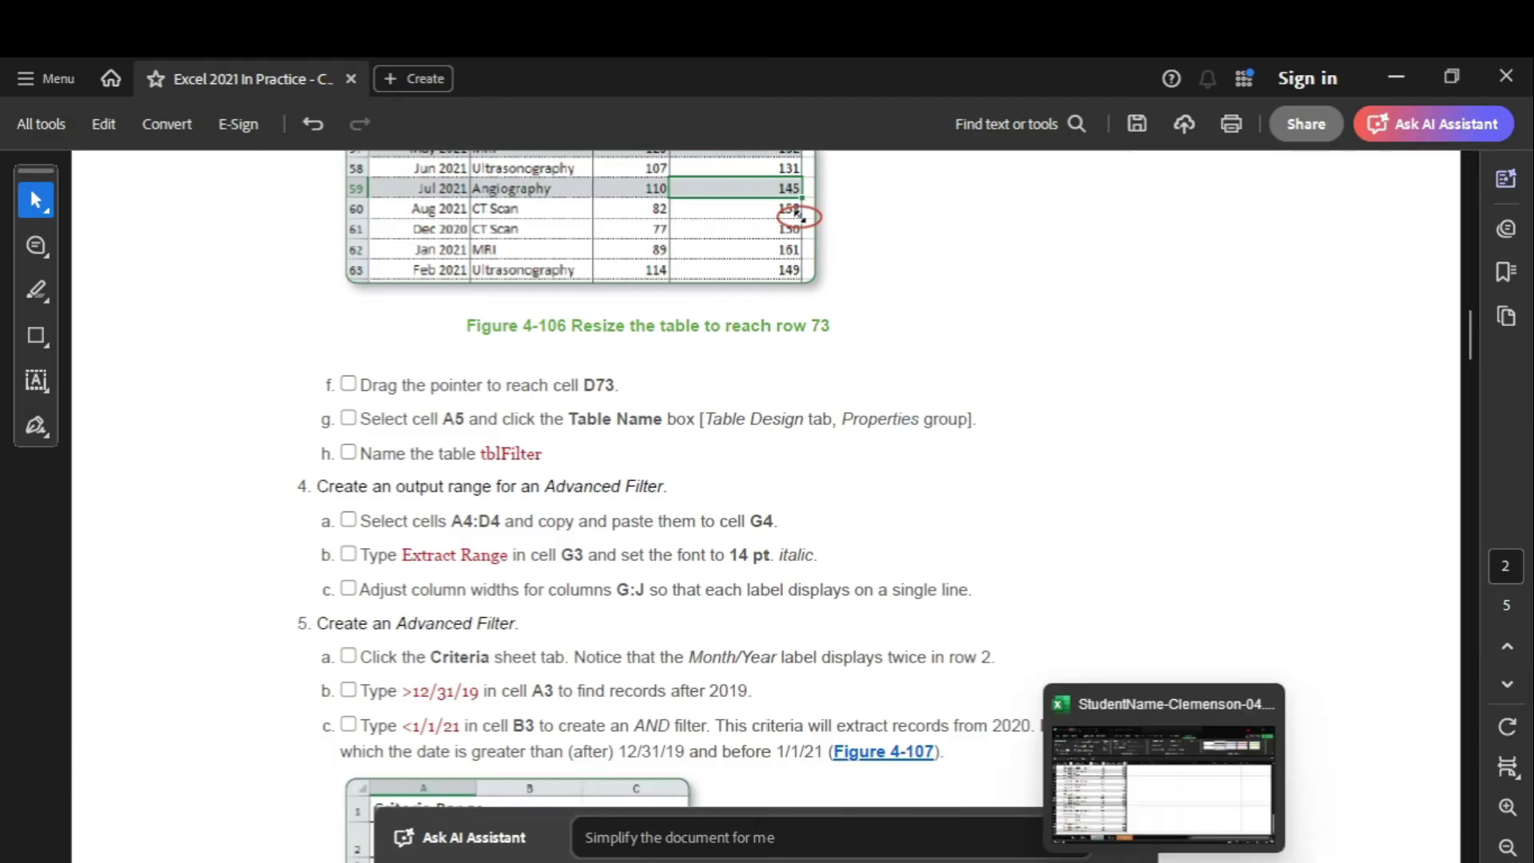
drag(485, 453, 528, 454)
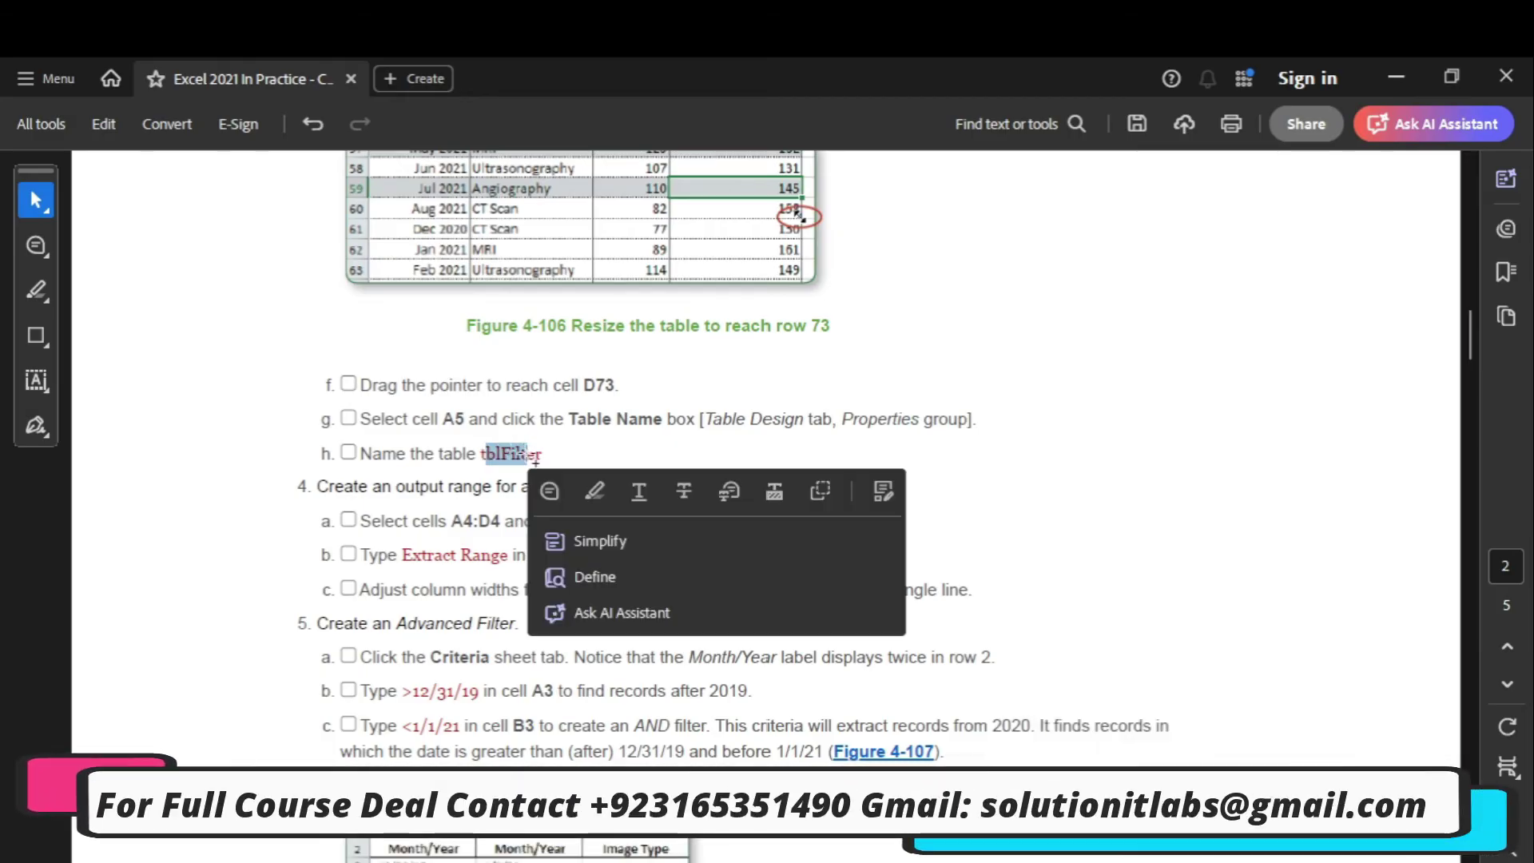
click(470, 452)
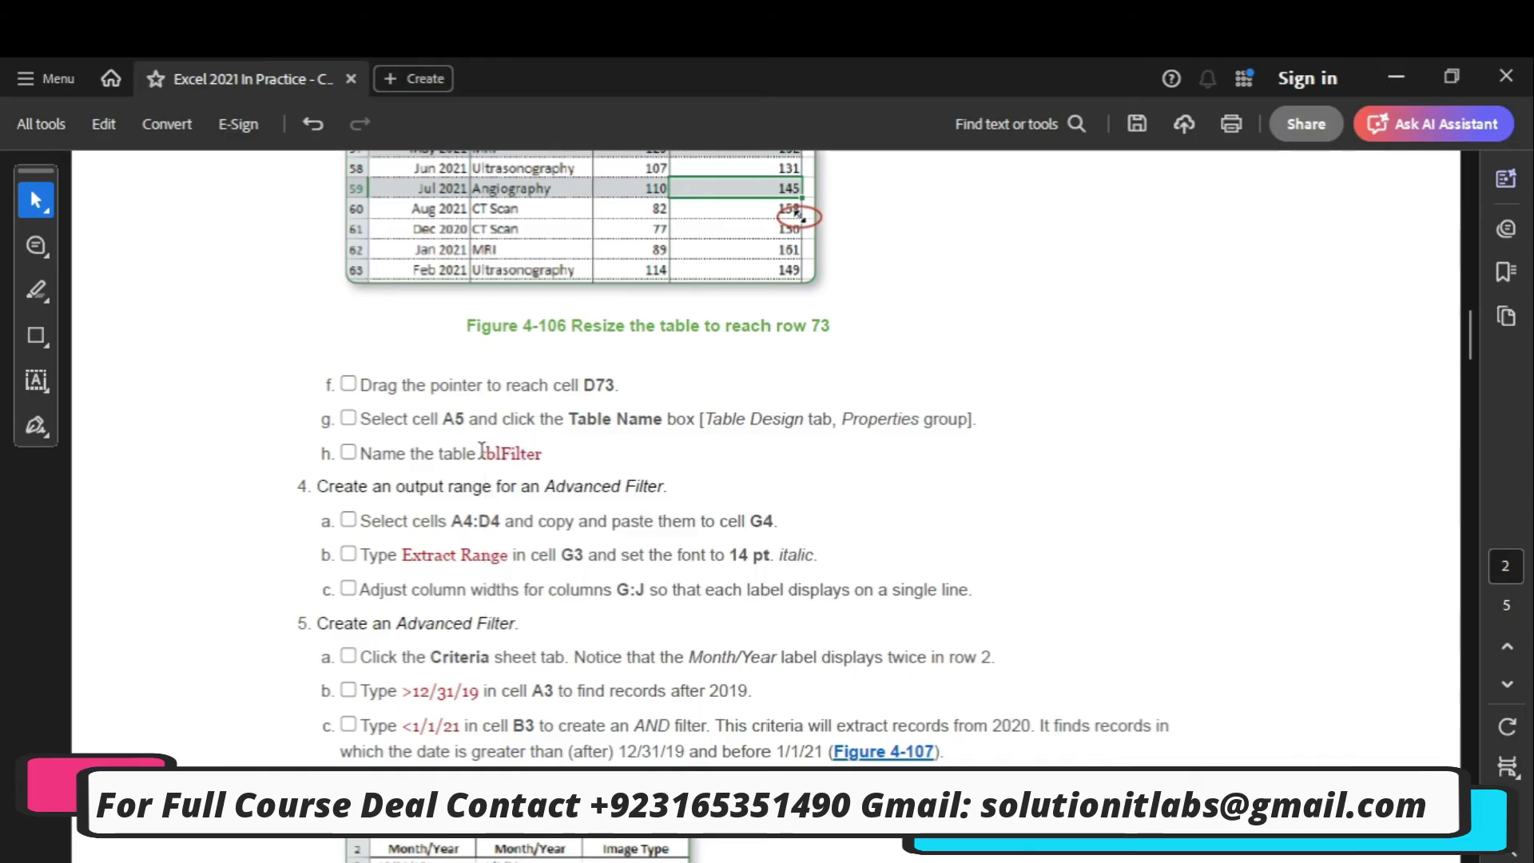
drag(540, 450, 541, 452)
key(ctrl+c)
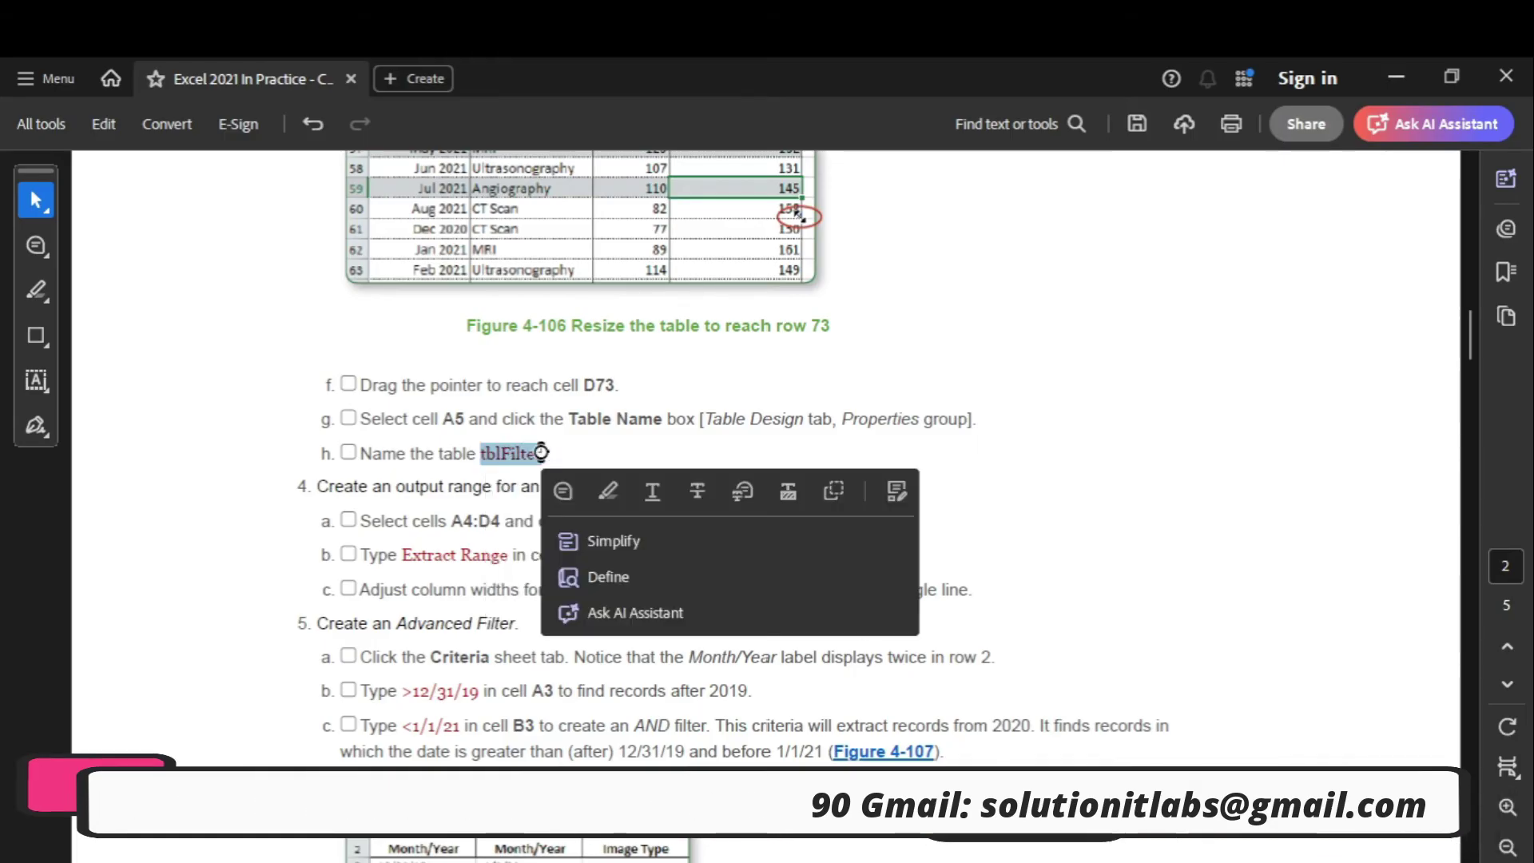
Return to the Excel workbook, select cell A5 on the Adv Filter sheet, and name the table tblFilter.
click(1159, 831)
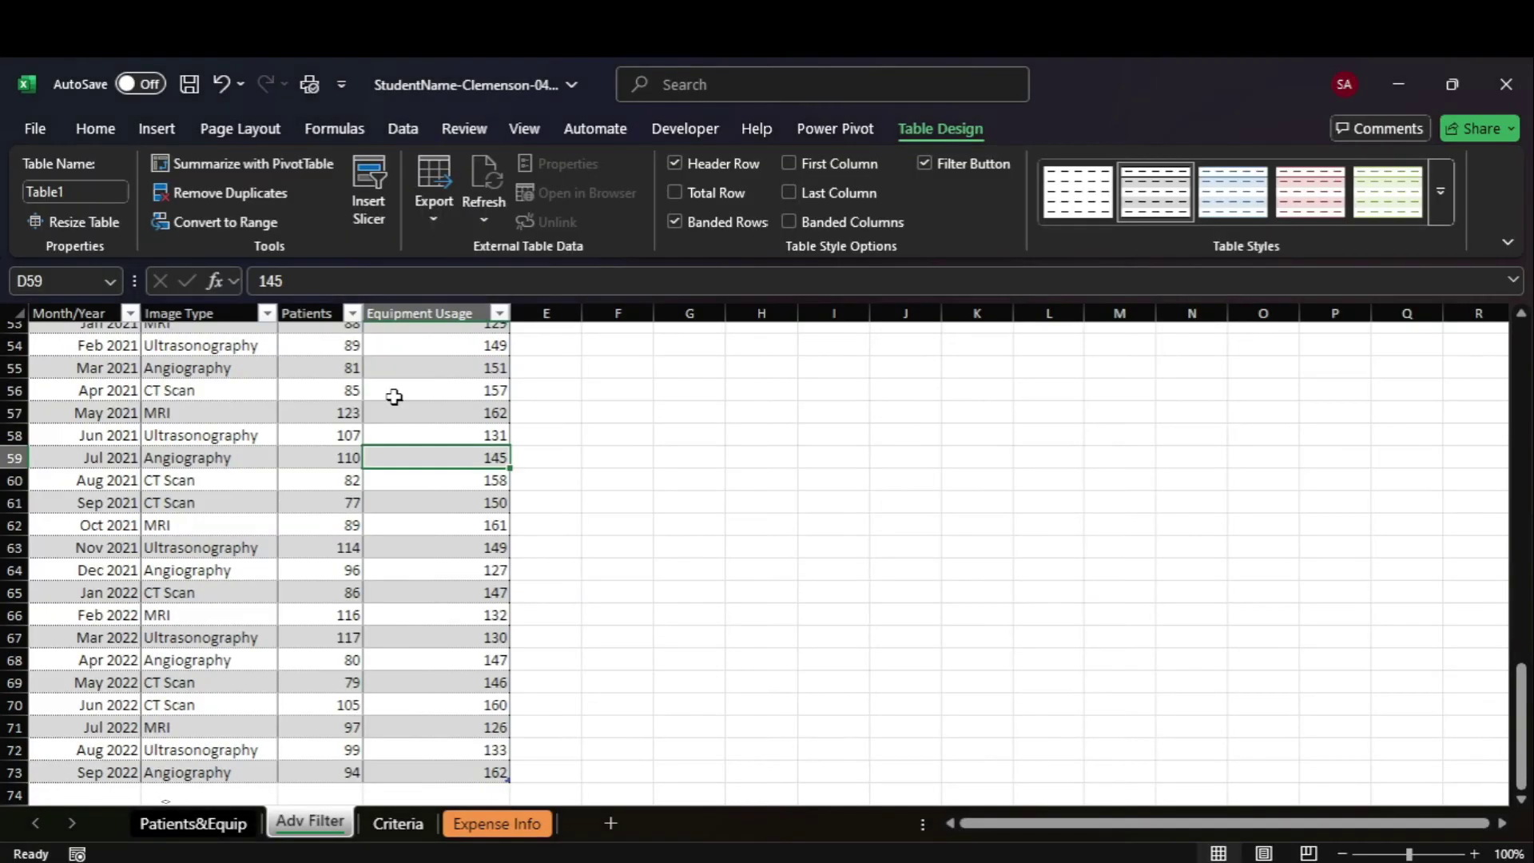
click(77, 284)
text(A5)
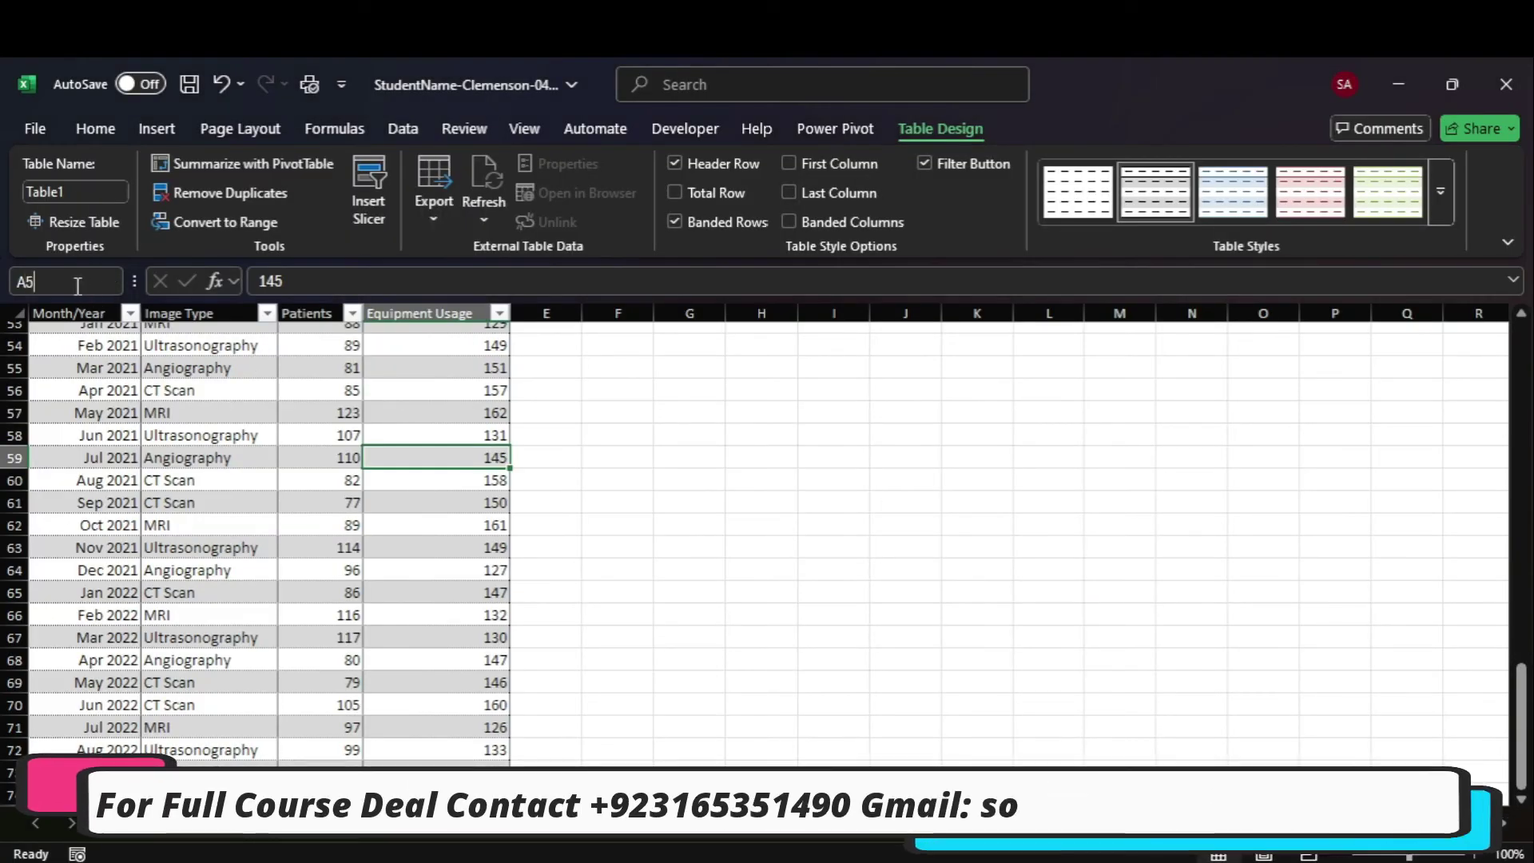
key(Return)
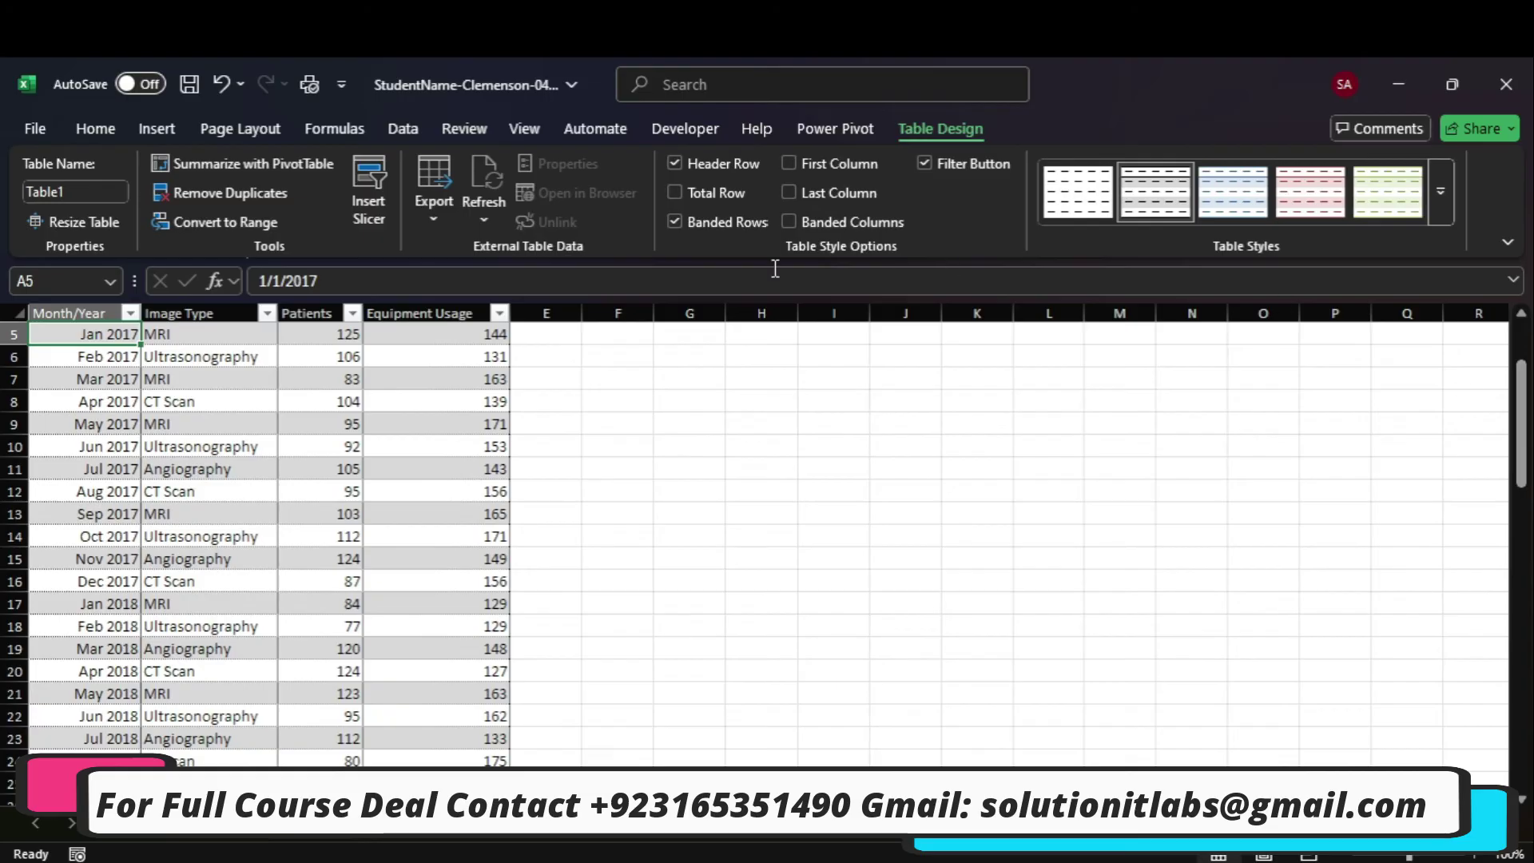
key(ctrl+v)
key(Return)
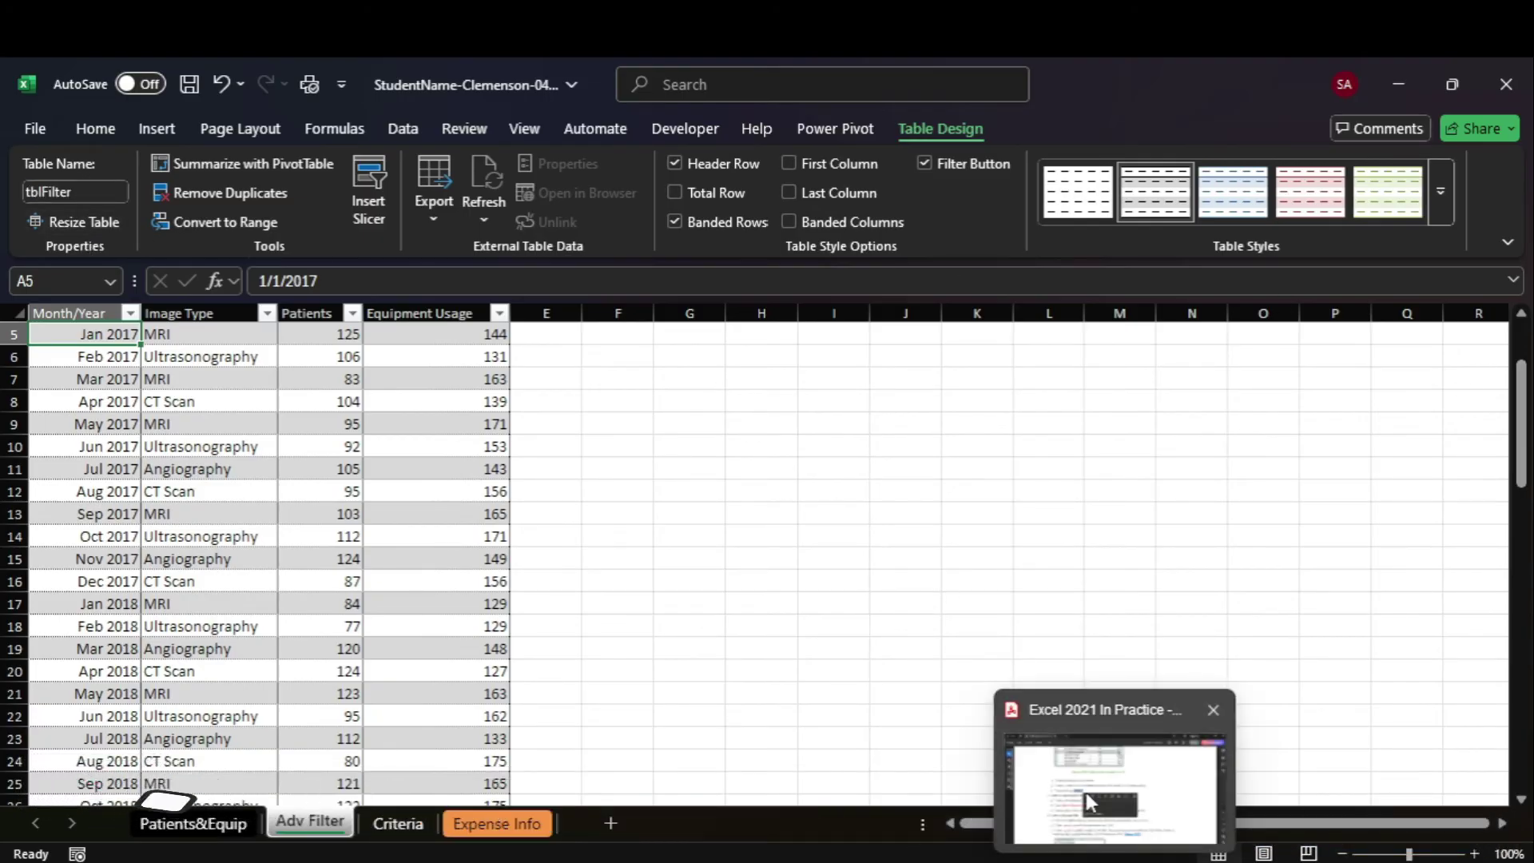
Read step 4 in the instructions PDF on creating an output range and copy the cell reference A4:D4.
click(1113, 769)
click(388, 528)
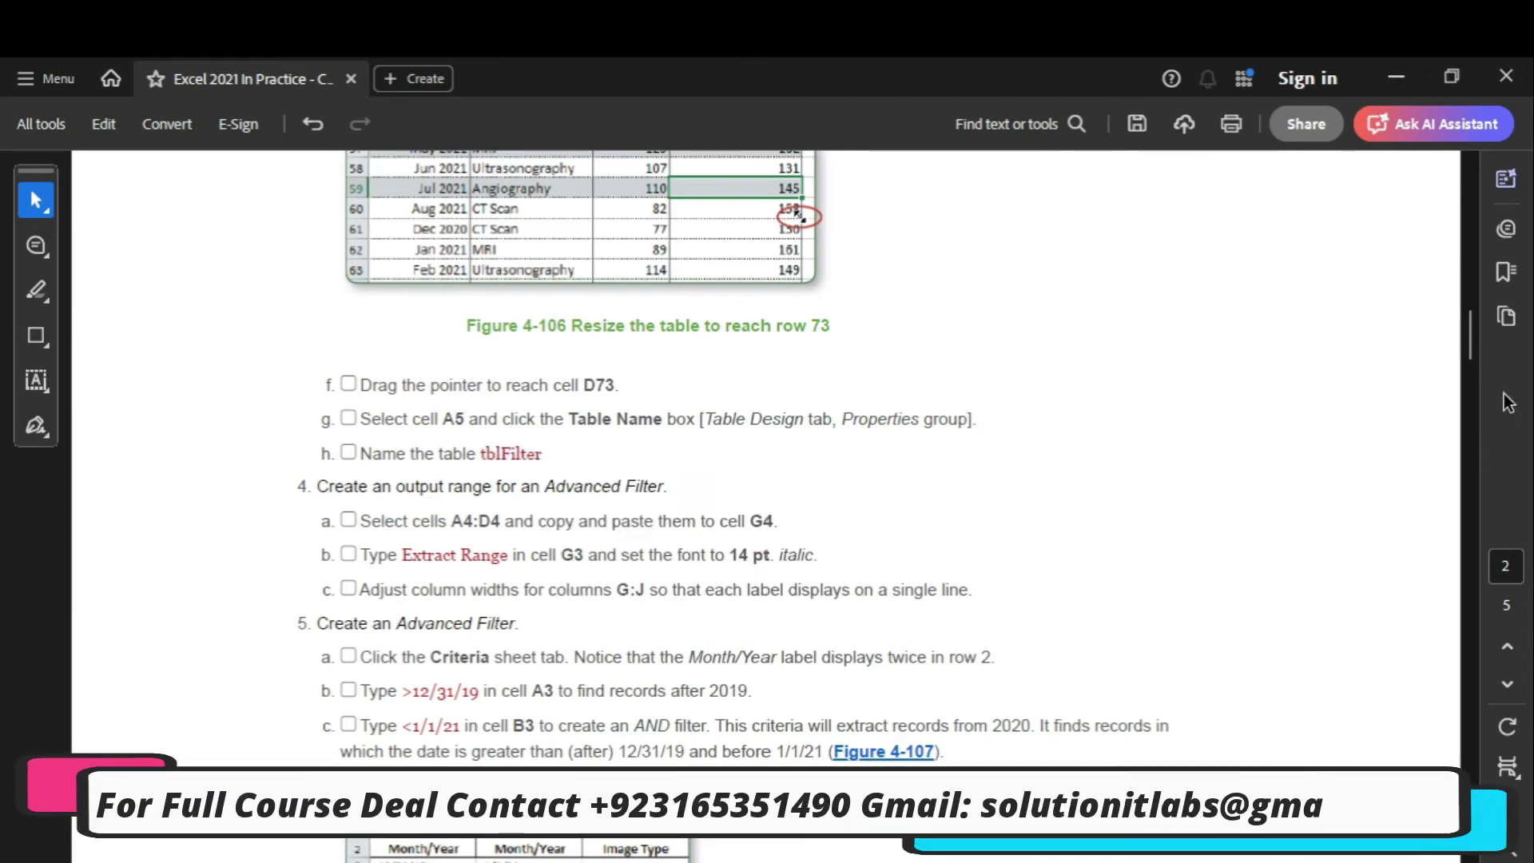
drag(1465, 330, 1473, 344)
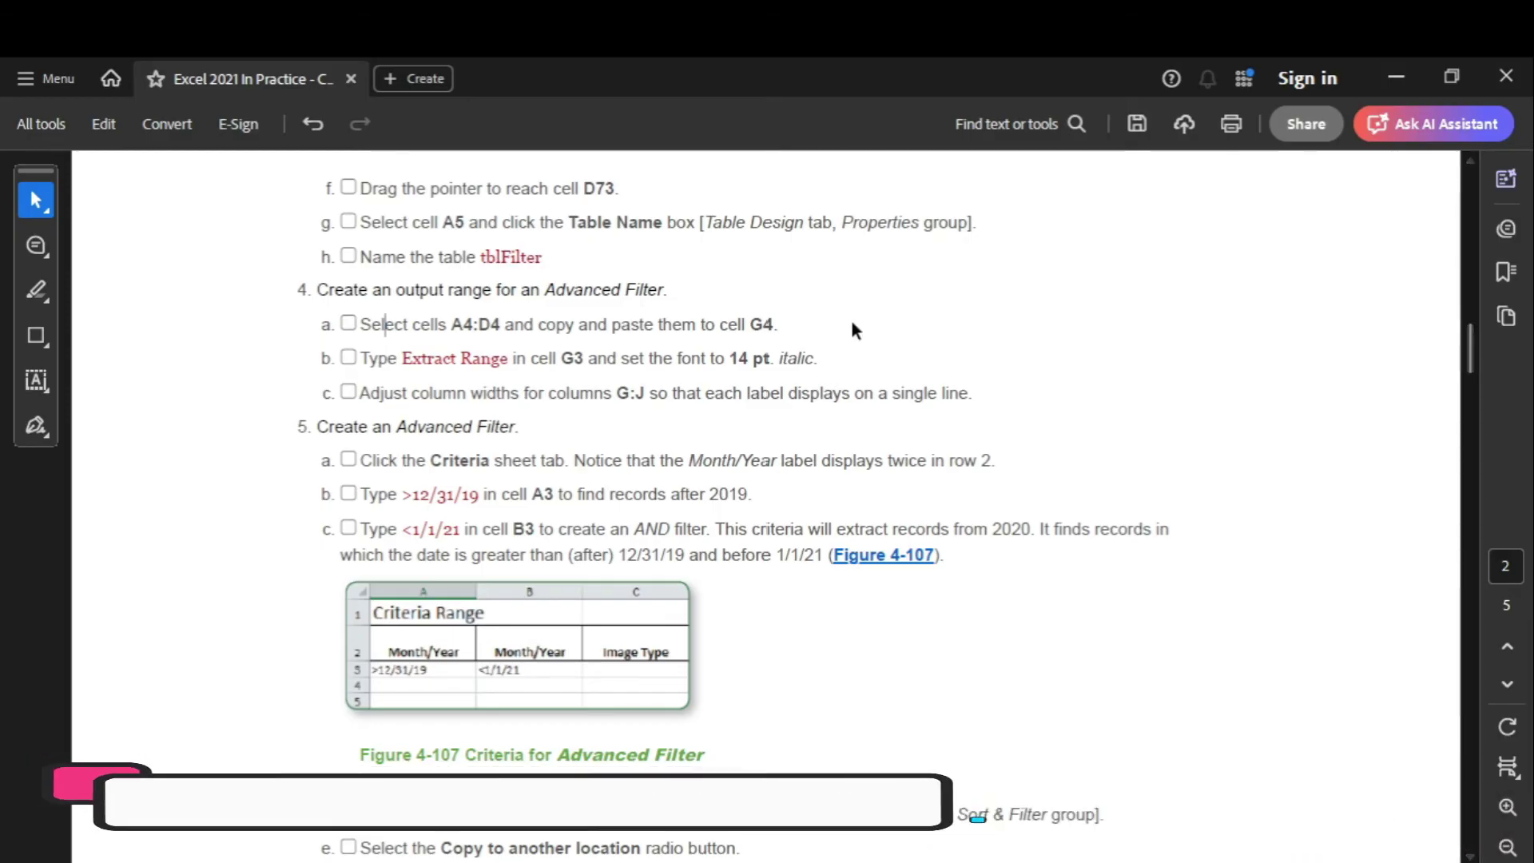
drag(462, 325, 498, 327)
double_click(459, 328)
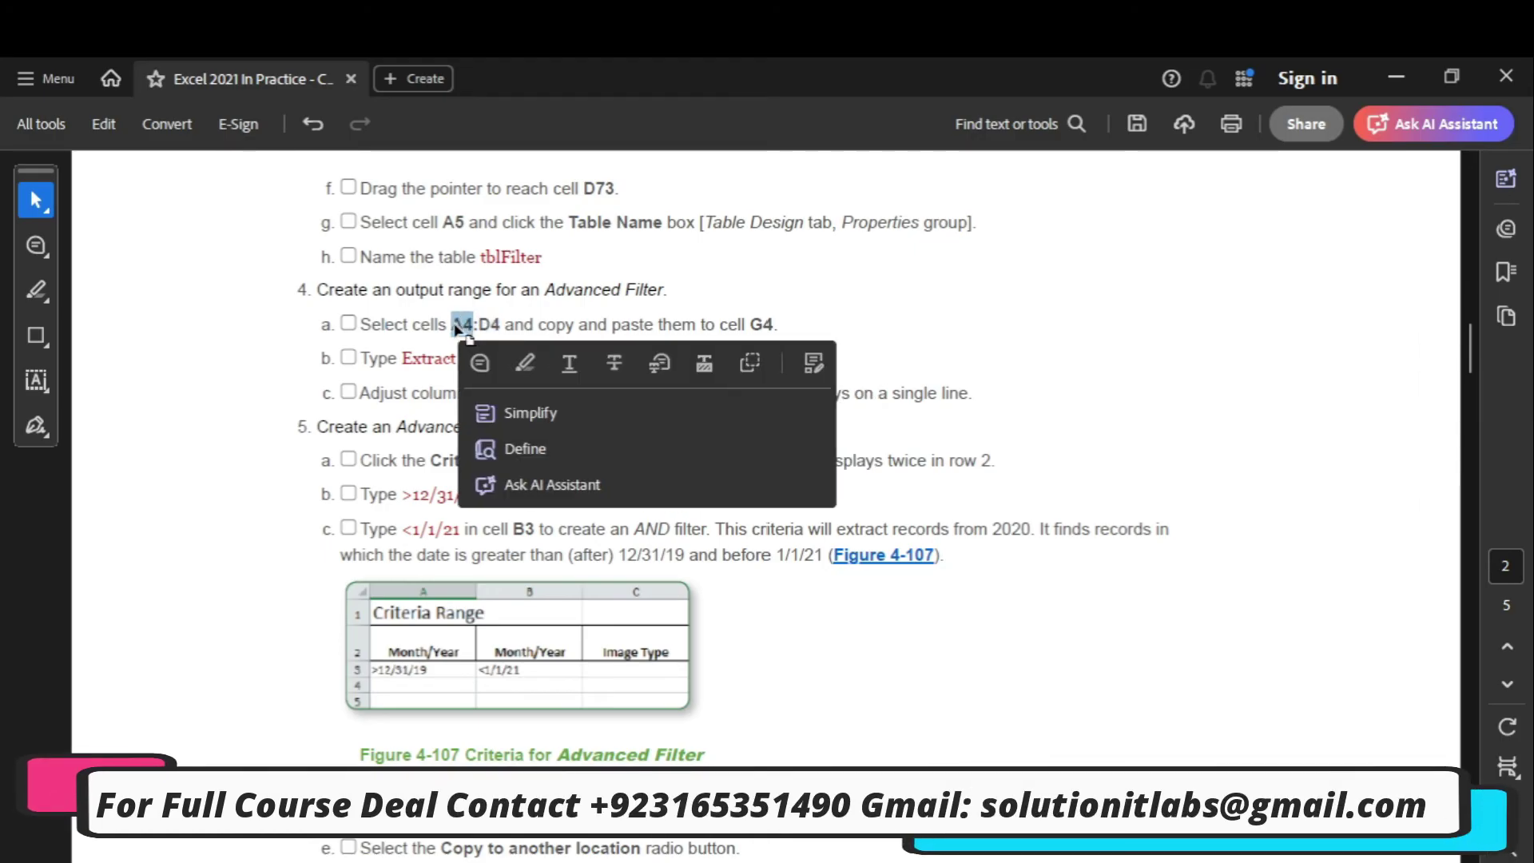
click(449, 322)
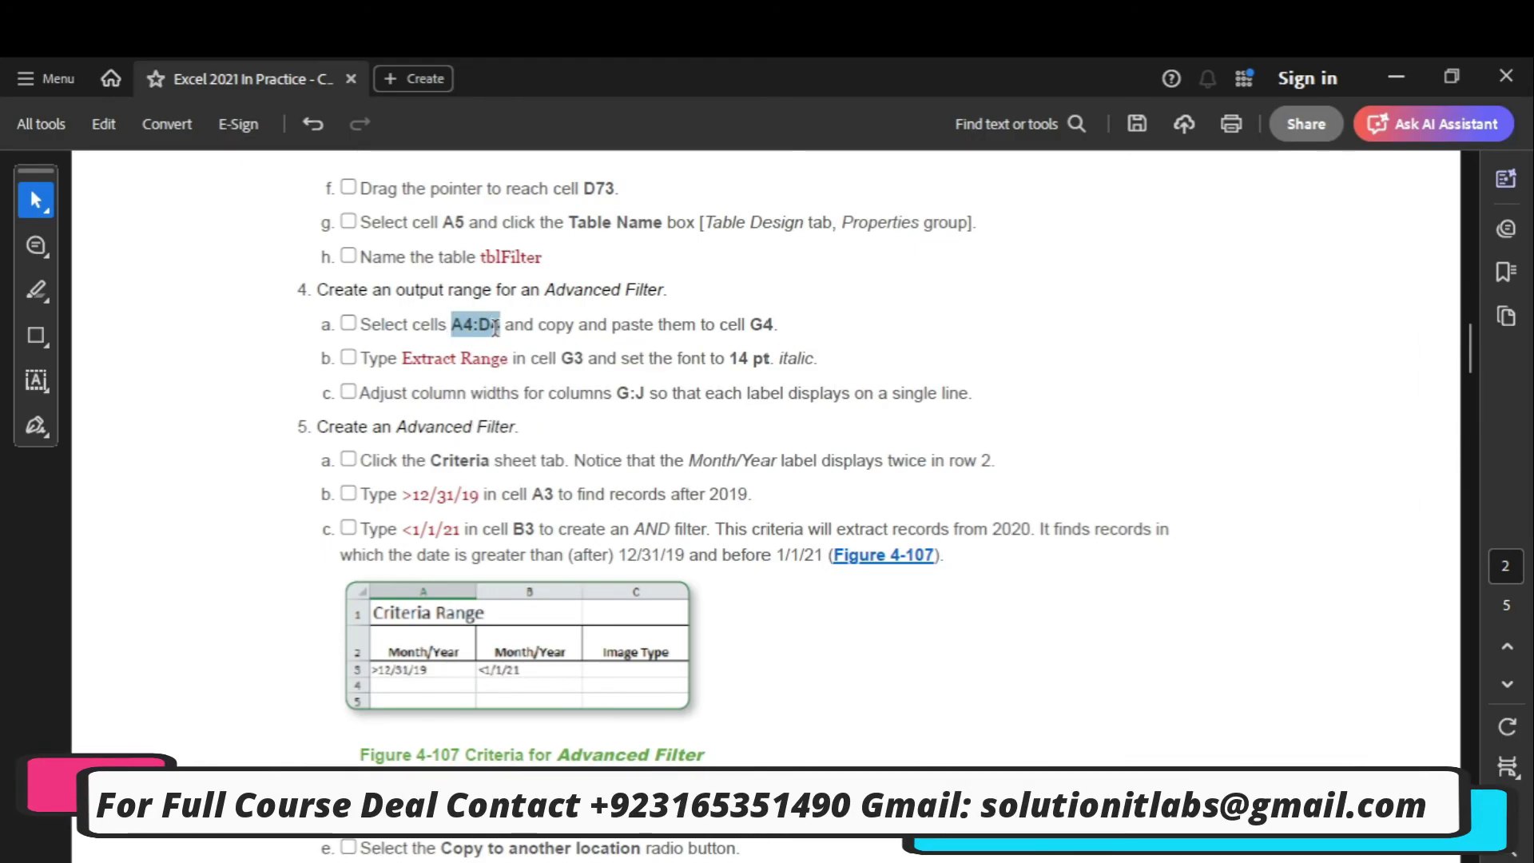
drag(496, 327, 500, 328)
key(ctrl+c)
mouse_move(1164, 859)
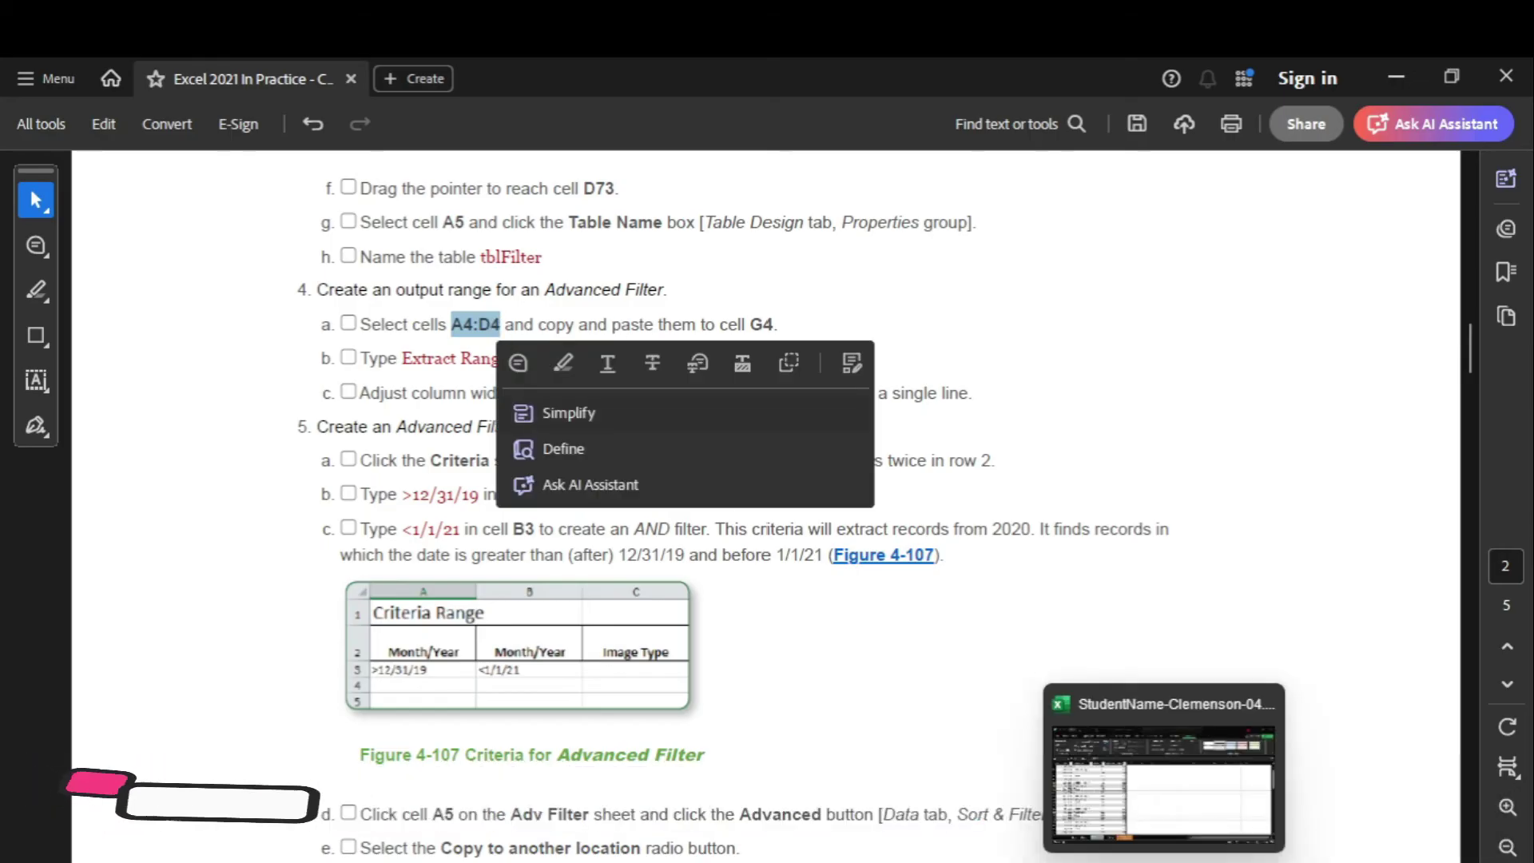
Copy the header cells A4:D4 on the Adv Filter sheet and paste them at cell G4, checking the instructions PDF for the destination.
click(1164, 771)
click(50, 276)
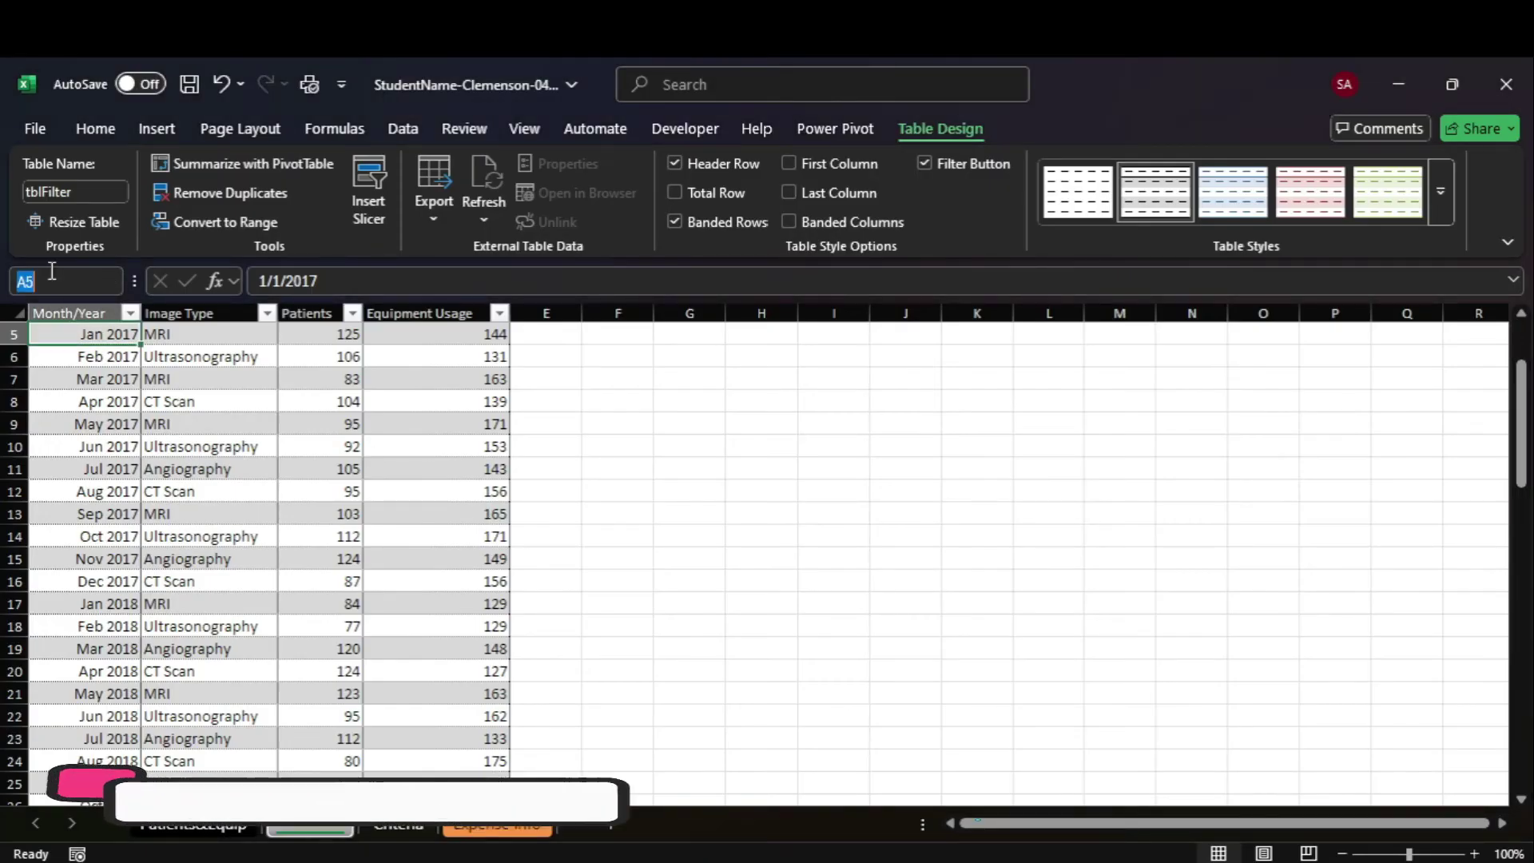
key(ctrl+v)
key(Return)
key(ctrl+c)
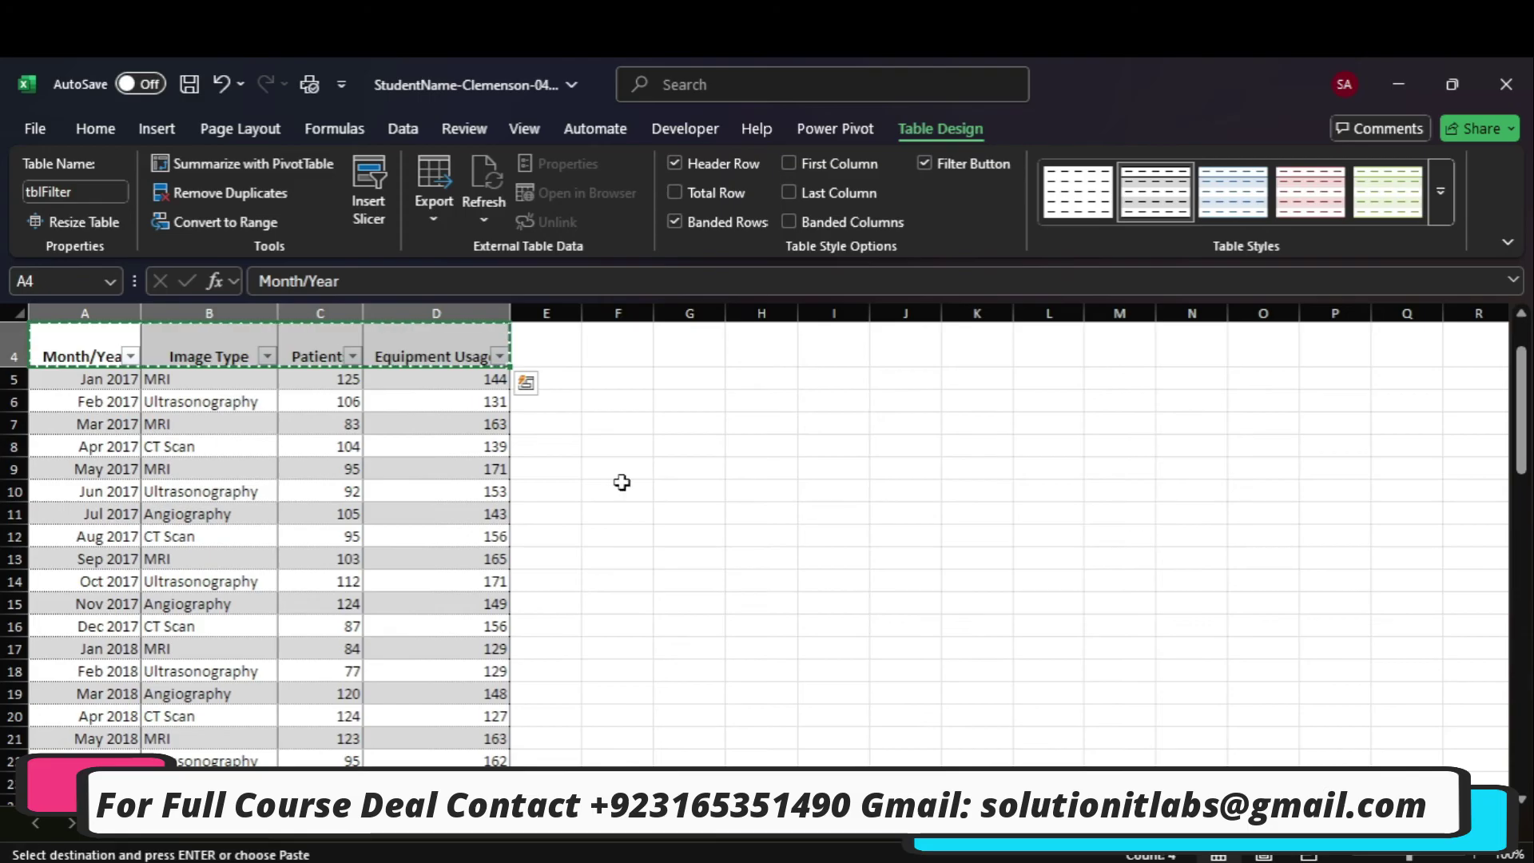
click(1114, 739)
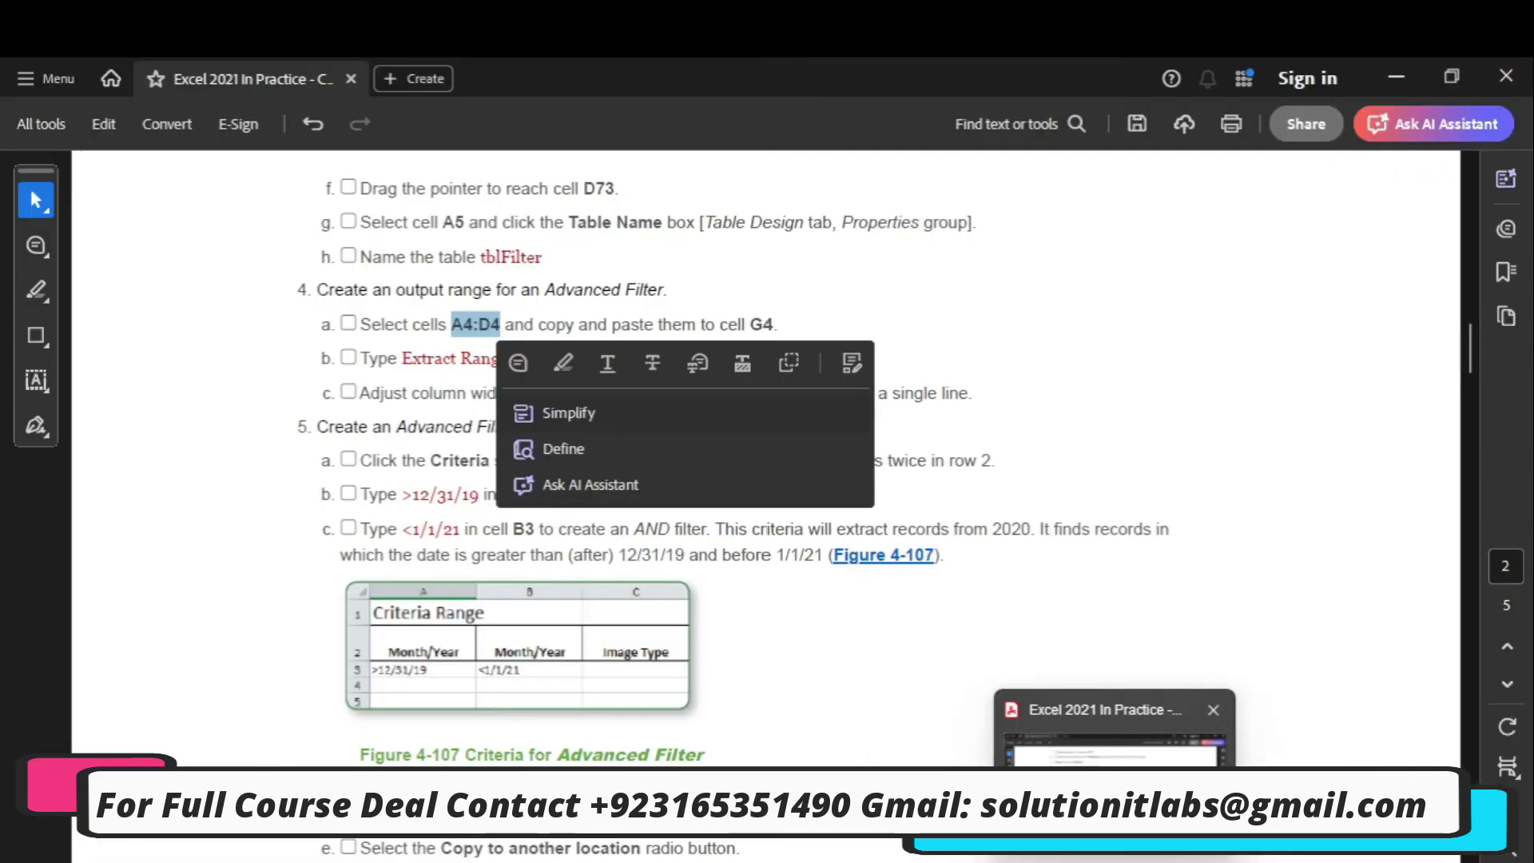
key(alt+Tab)
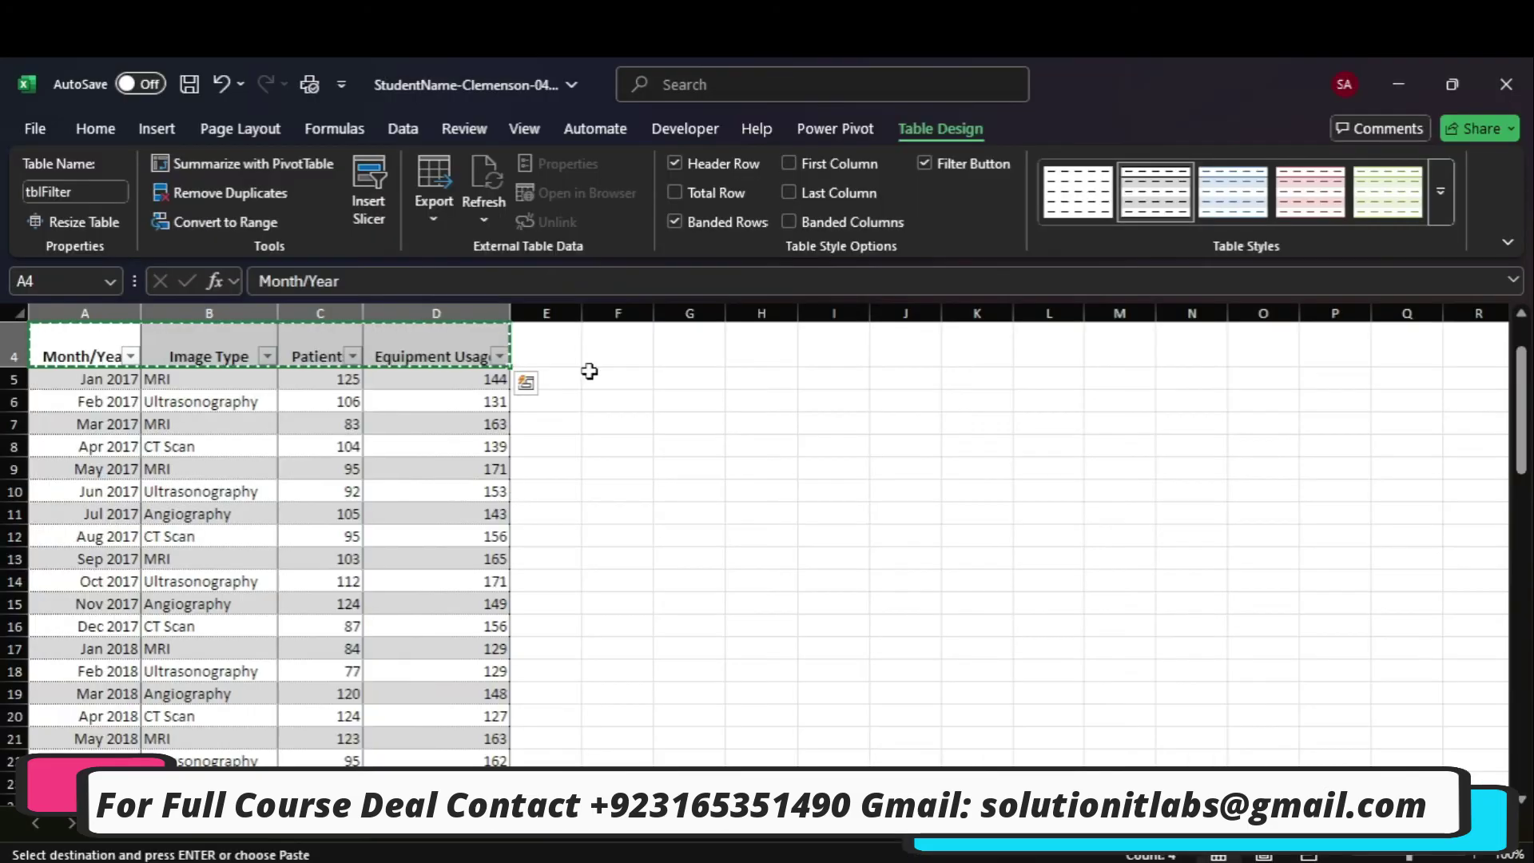
click(695, 346)
key(ctrl+v)
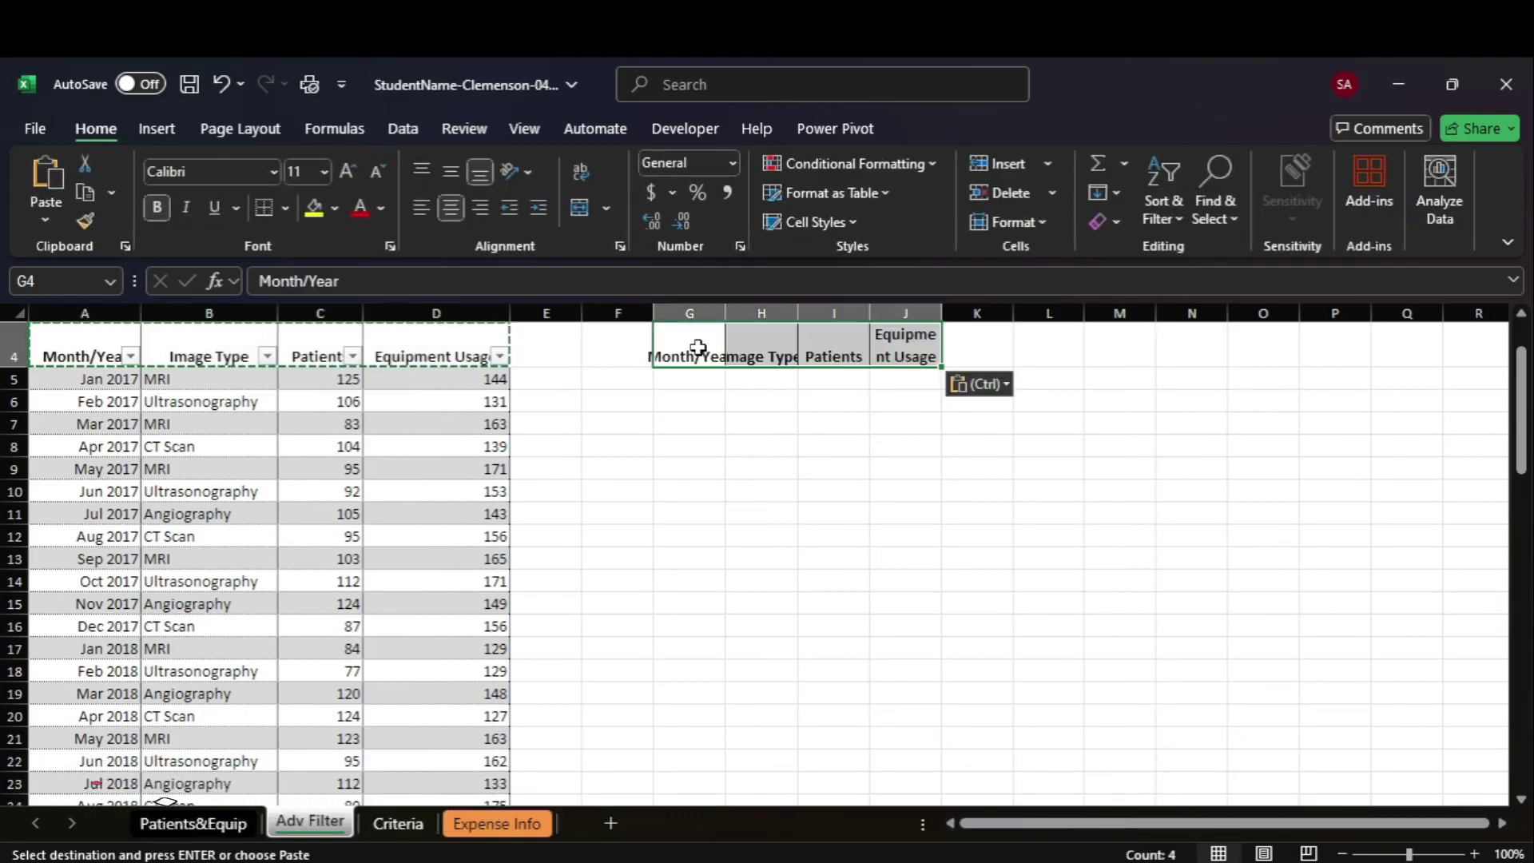
Copy the label from step 4b of the instructions PDF and enter Extract Range in cell G3 of the Adv Filter sheet.
click(1115, 743)
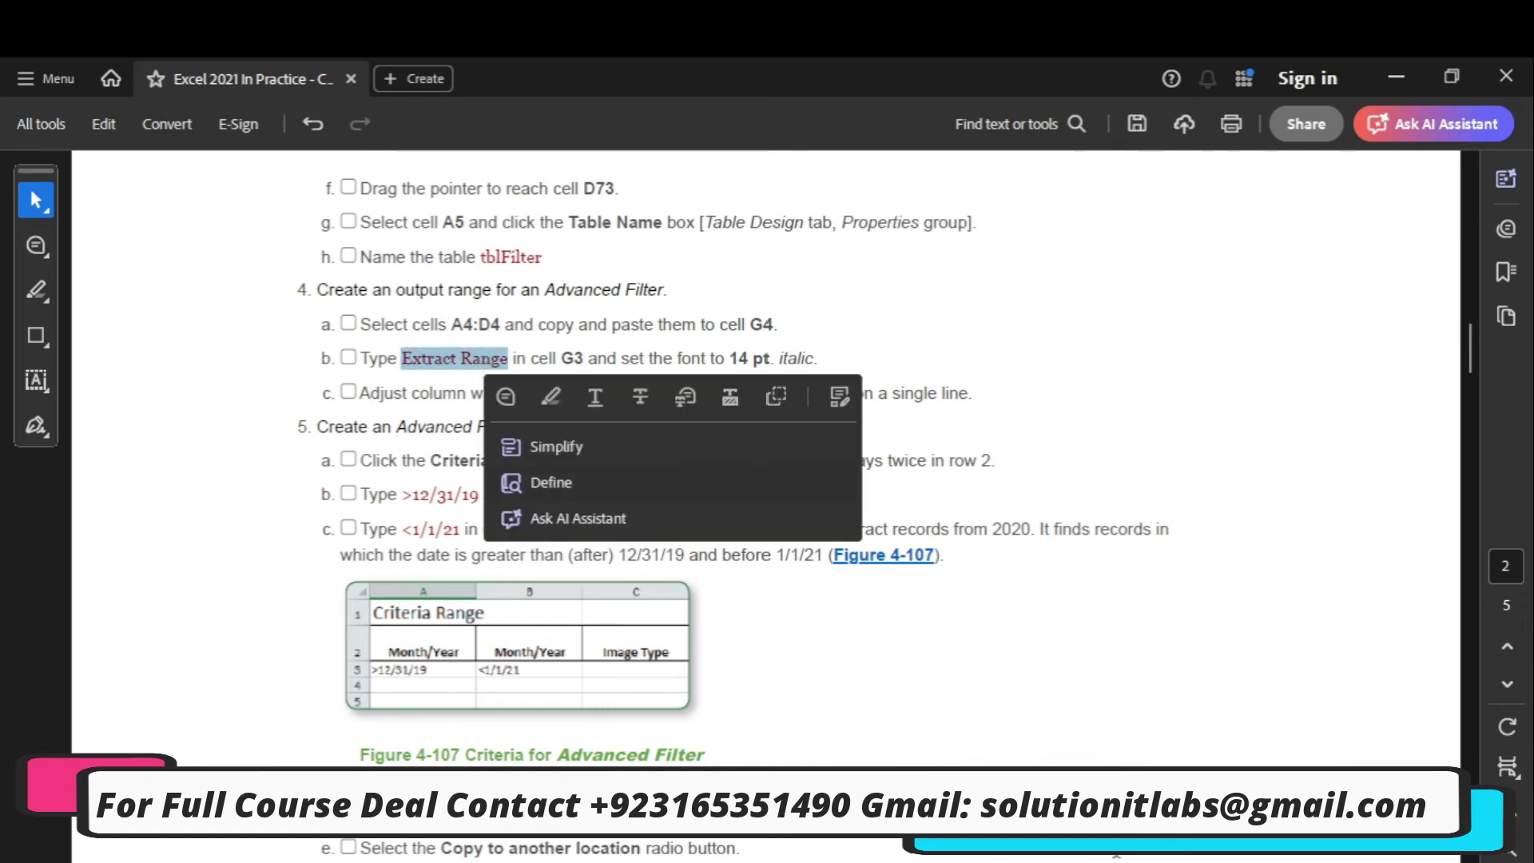
click(1150, 767)
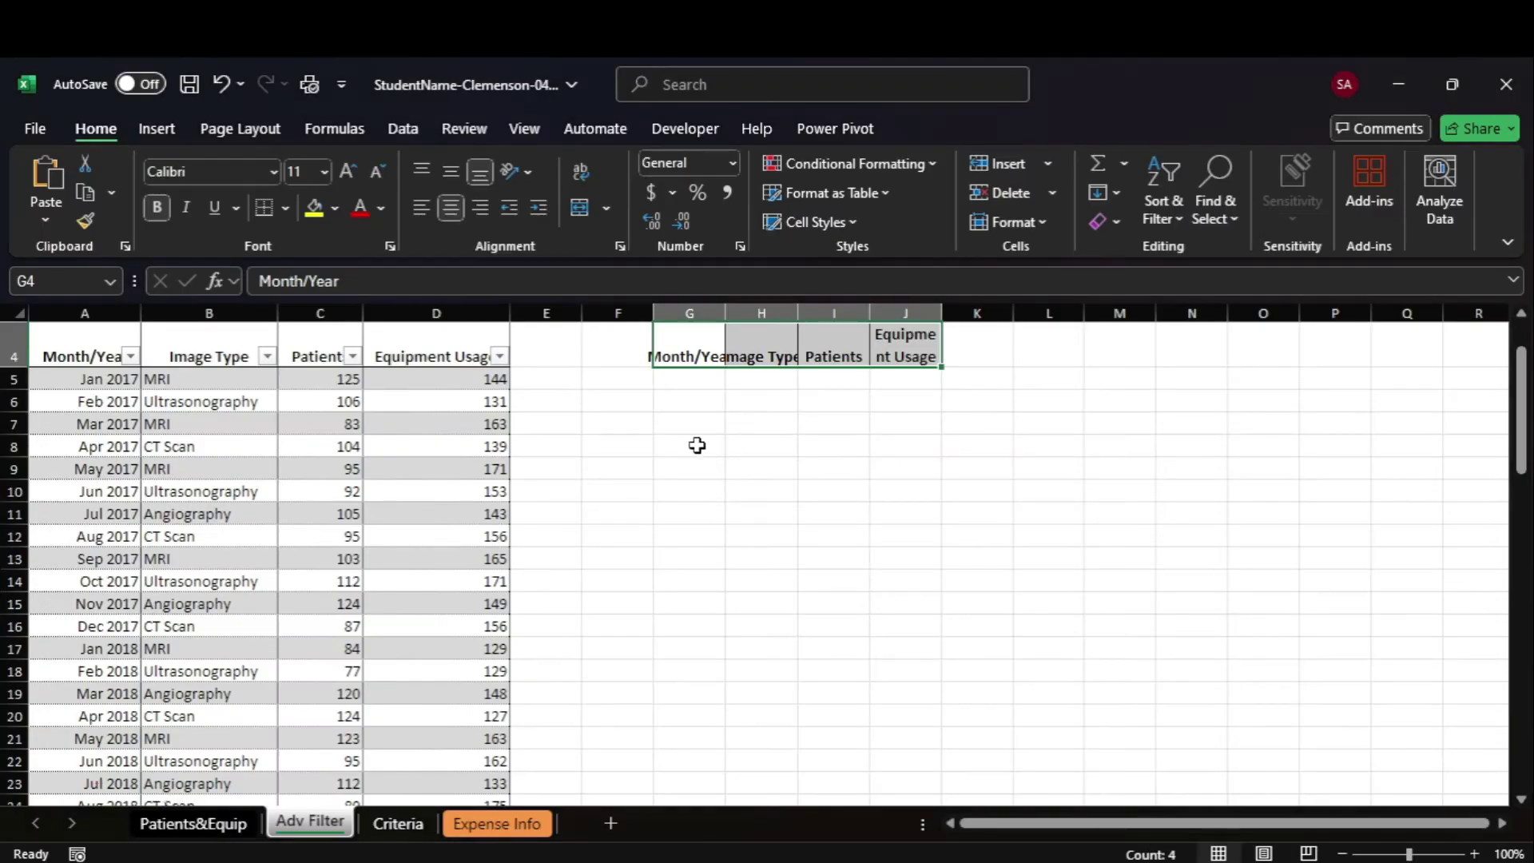
drag(1520, 433, 1520, 395)
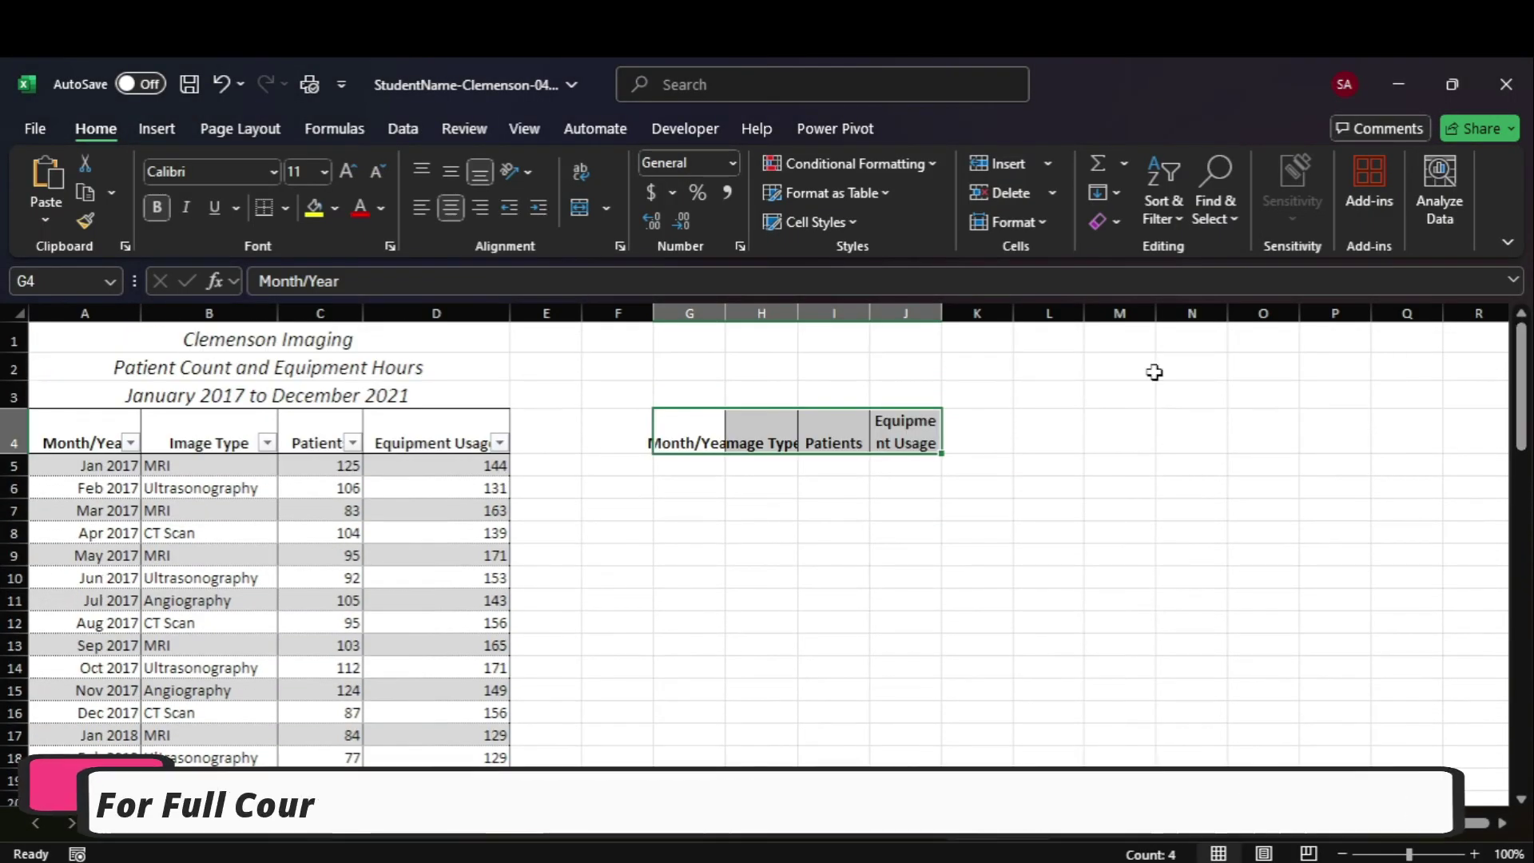
click(679, 392)
text(Extract Range)
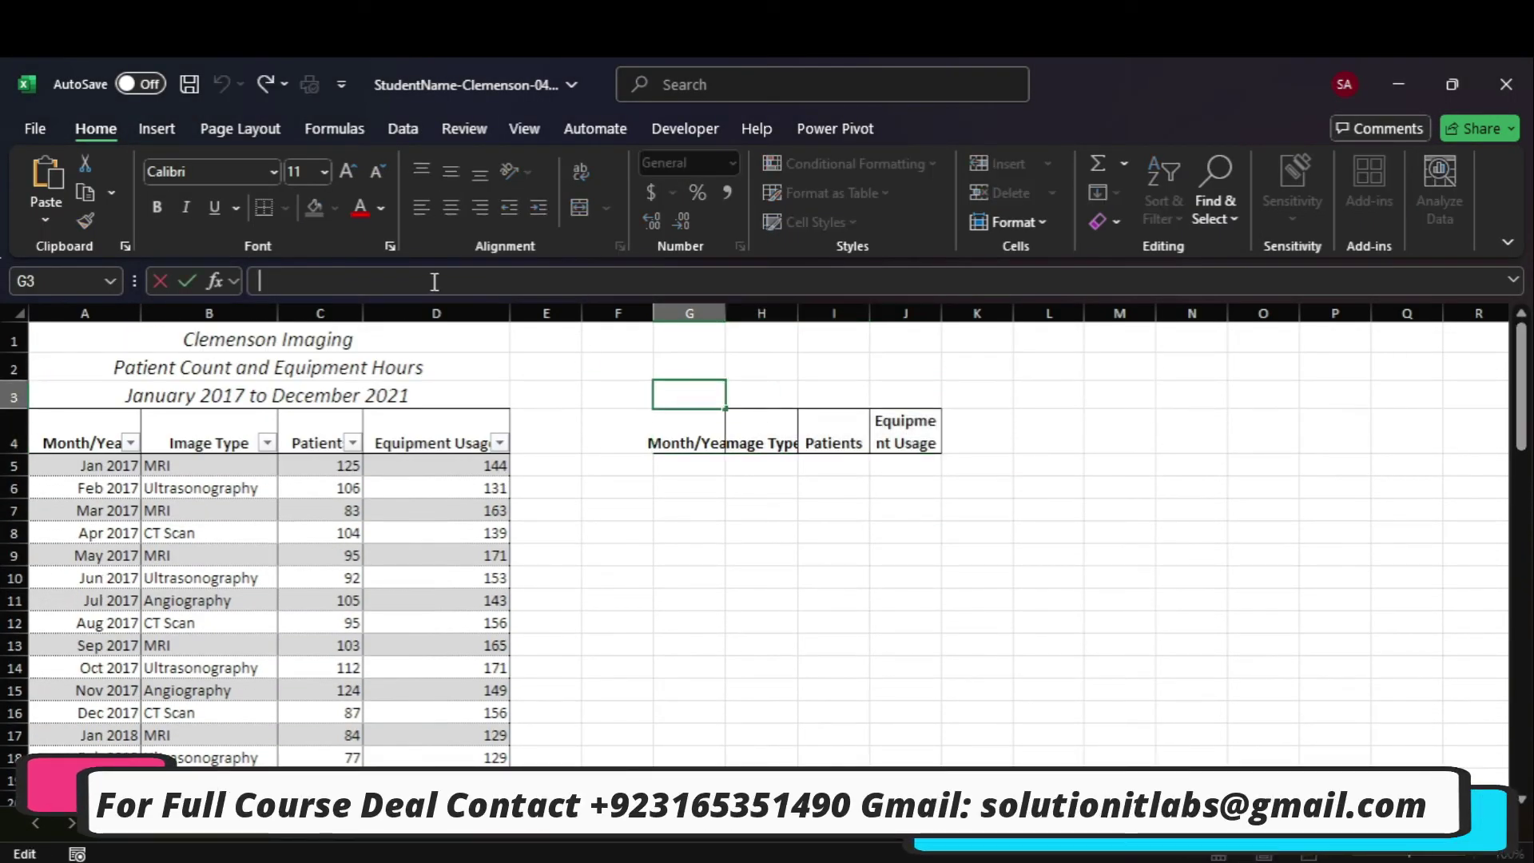
key(Tab)
Check step 4b of the instructions PDF and format cell G3 on the Adv Filter sheet as 14 pt italic.
mouse_move(1115, 859)
click(1115, 751)
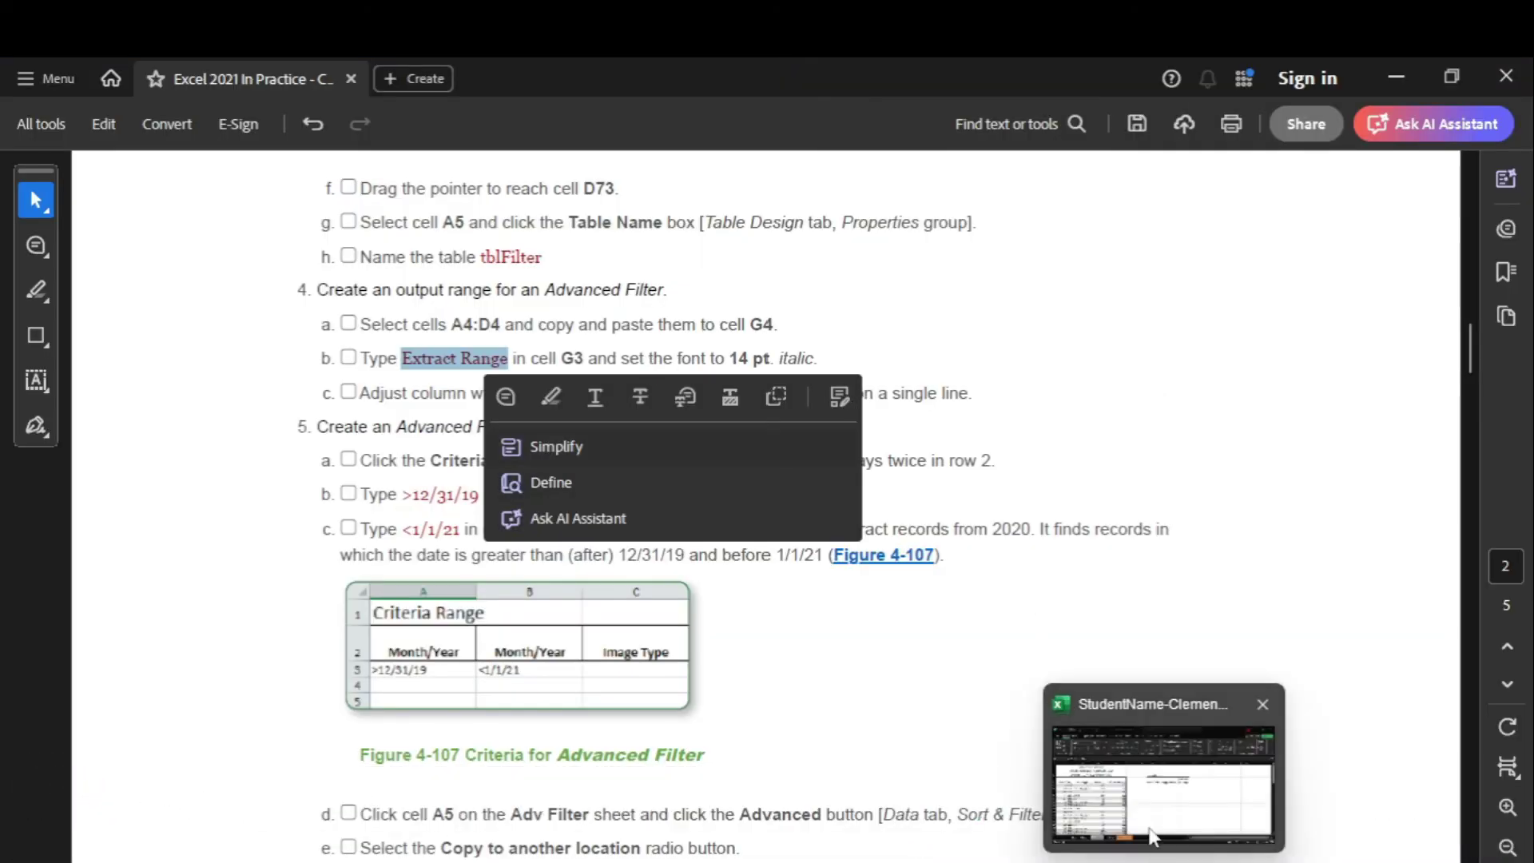
click(1155, 847)
click(677, 399)
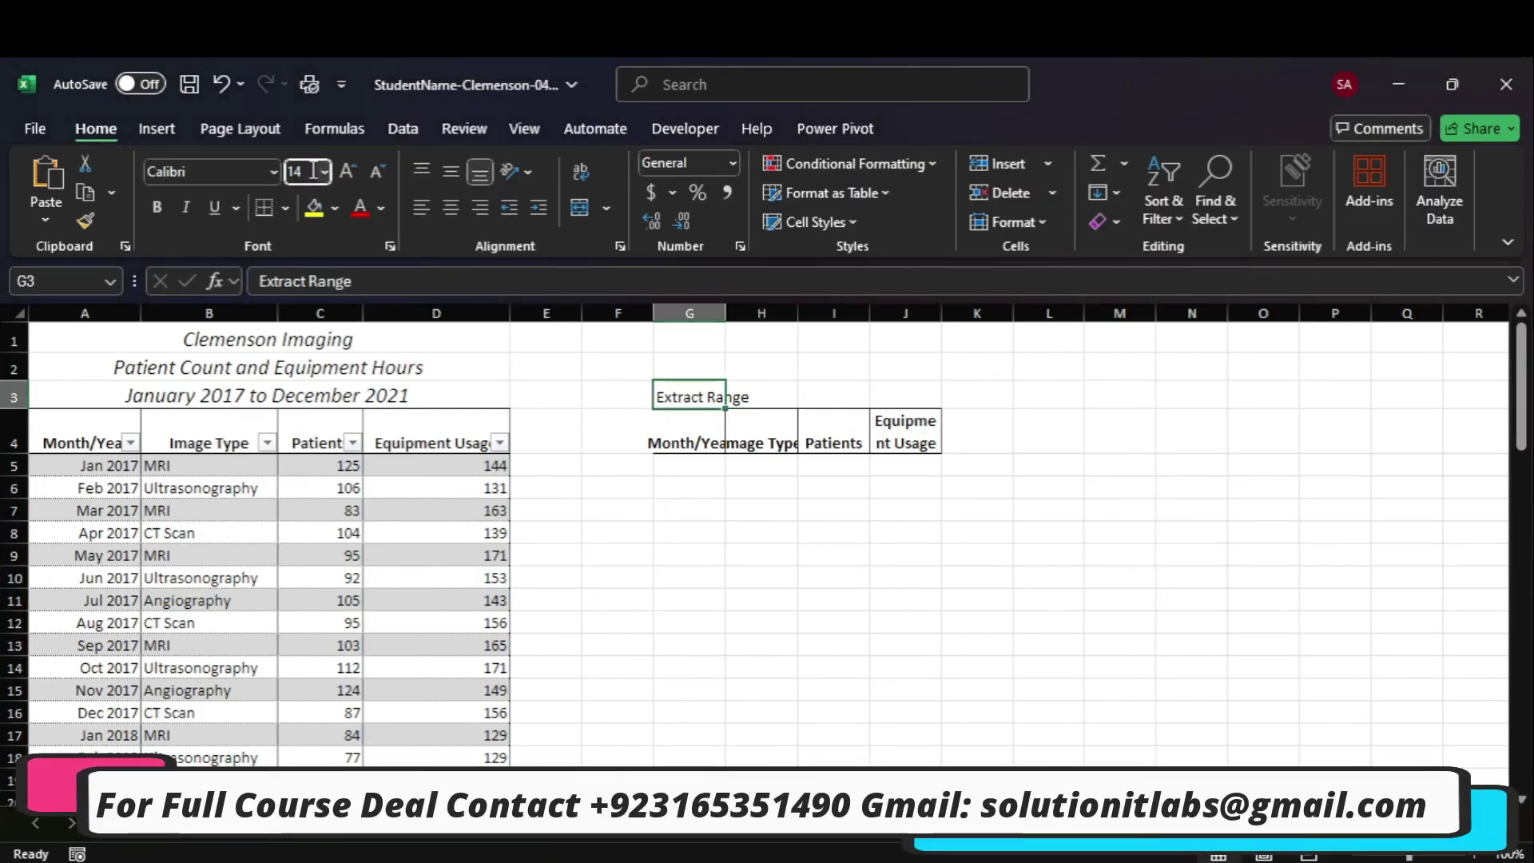
click(186, 207)
Read step 4c of the instructions PDF and AutoFit the widths of columns G:J on the Adv Filter sheet.
click(1107, 719)
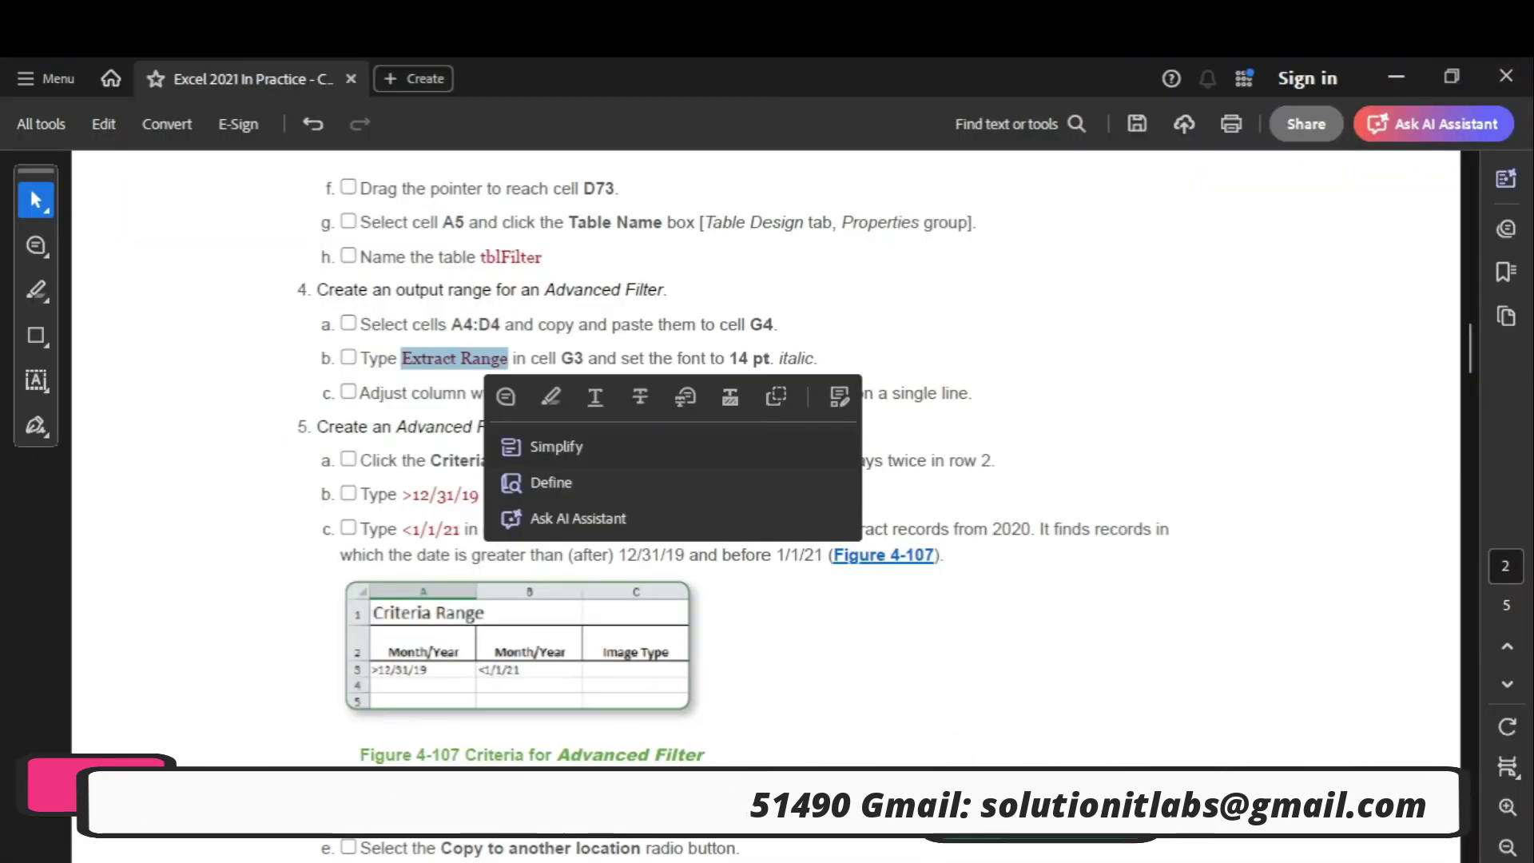
click(440, 457)
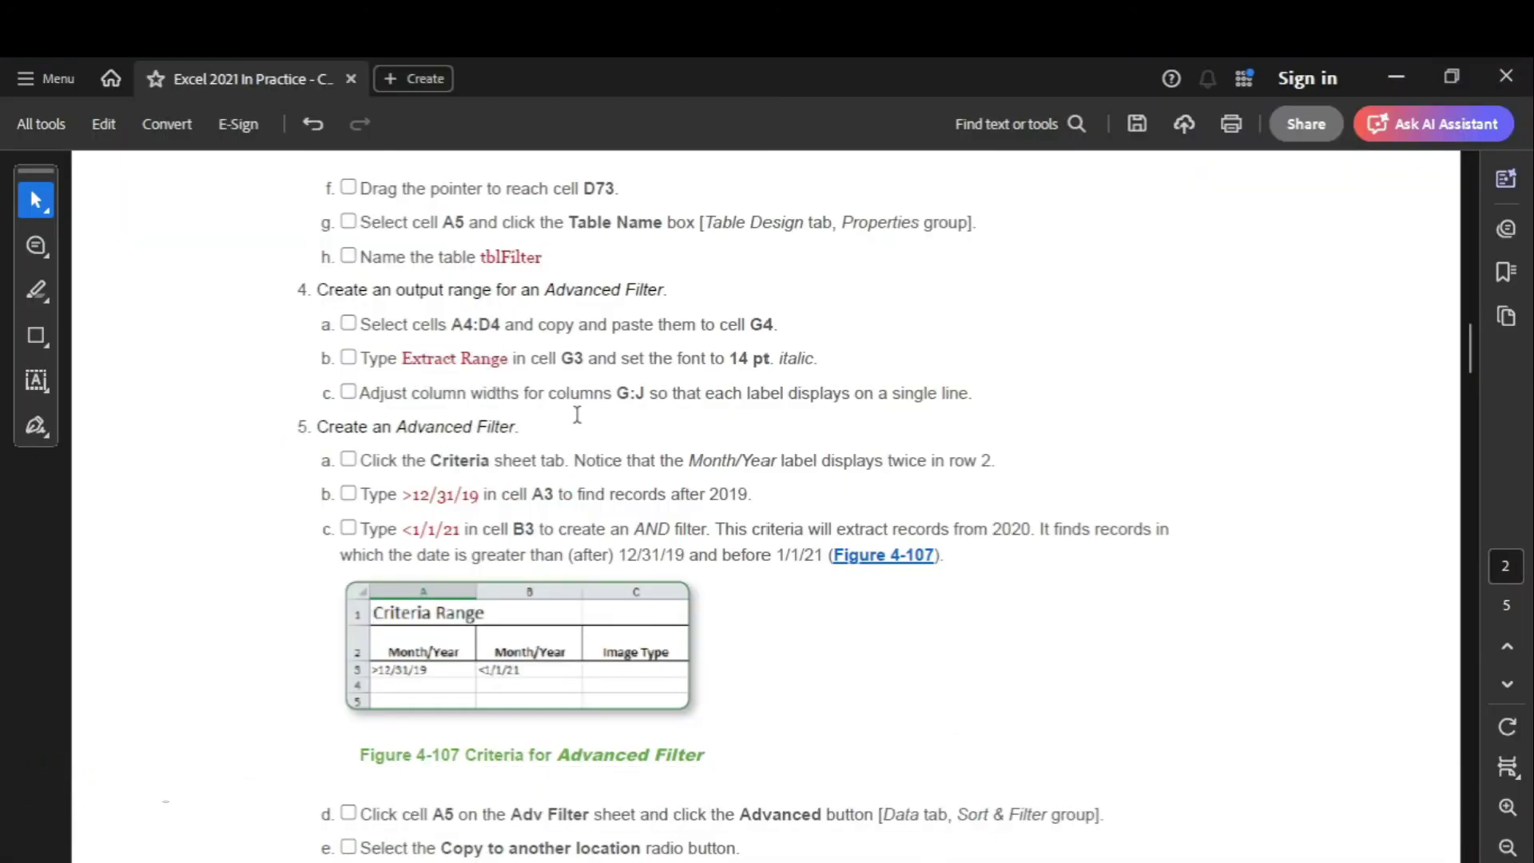
mouse_move(1163, 849)
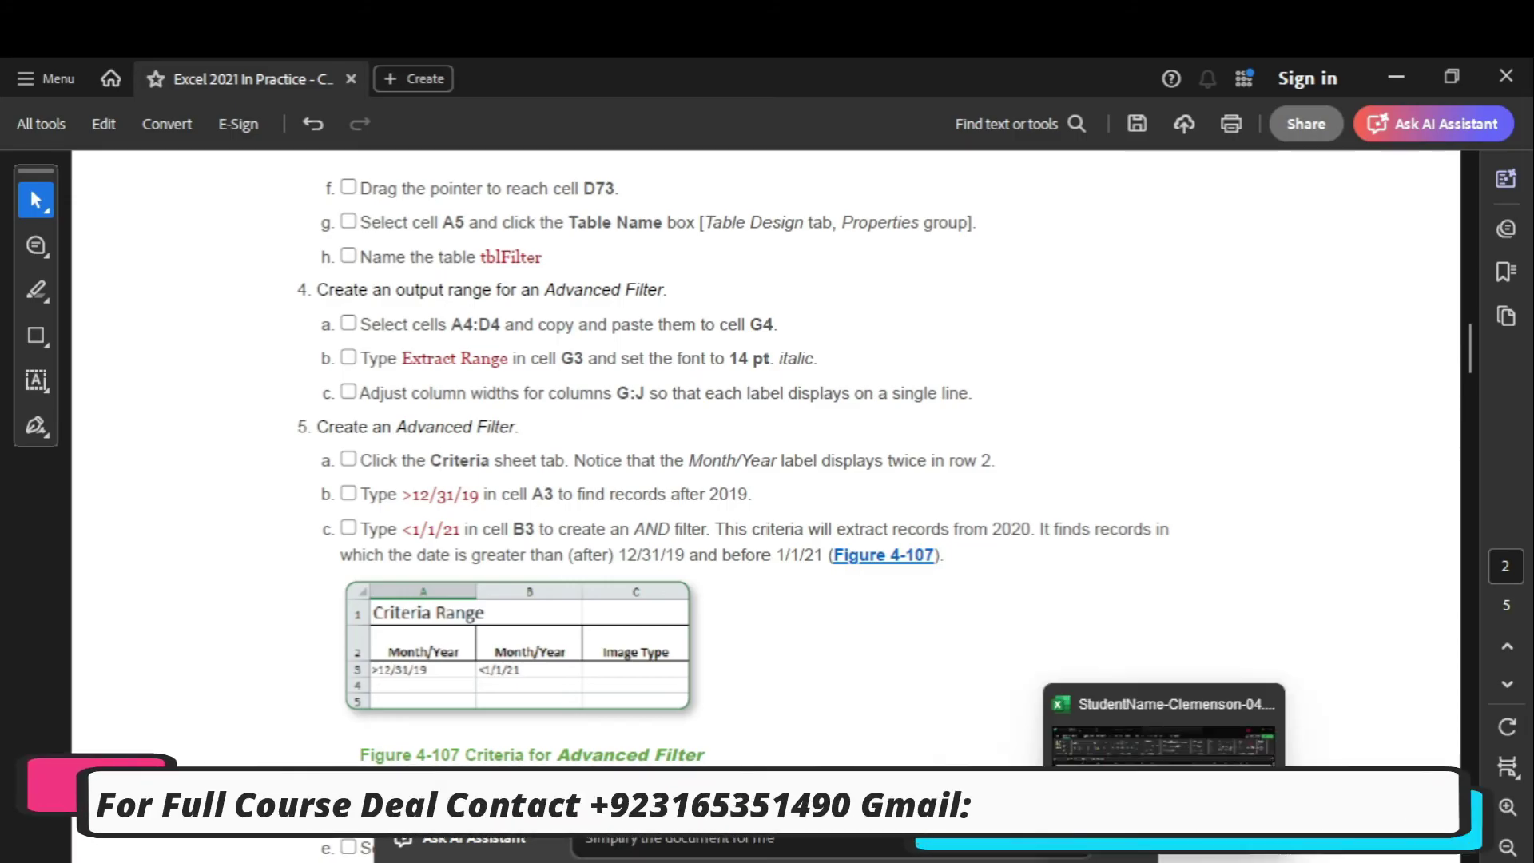
click(1162, 743)
drag(692, 322, 877, 342)
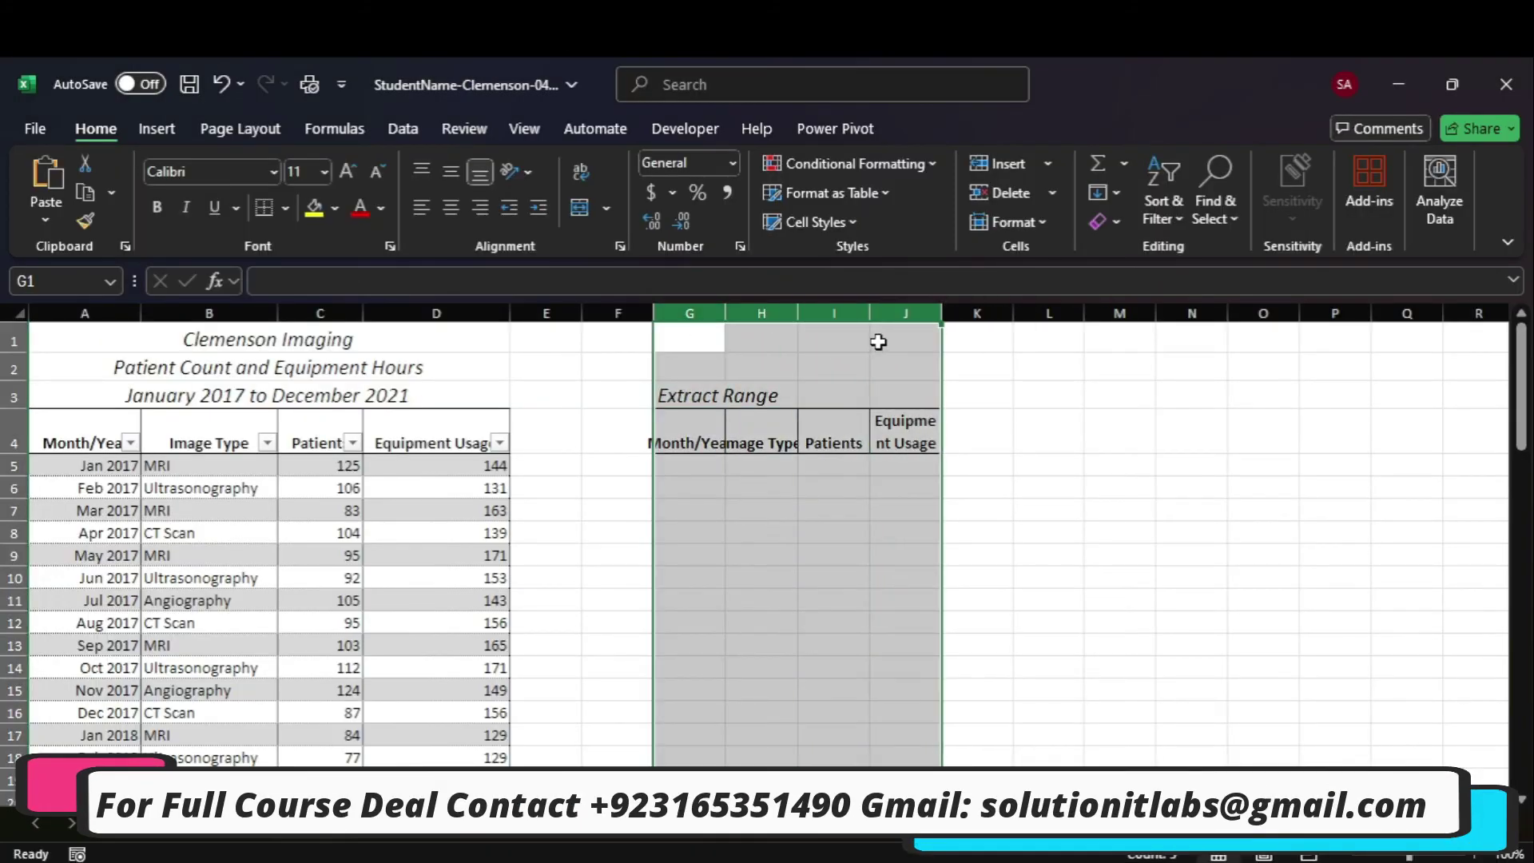
double_click(943, 314)
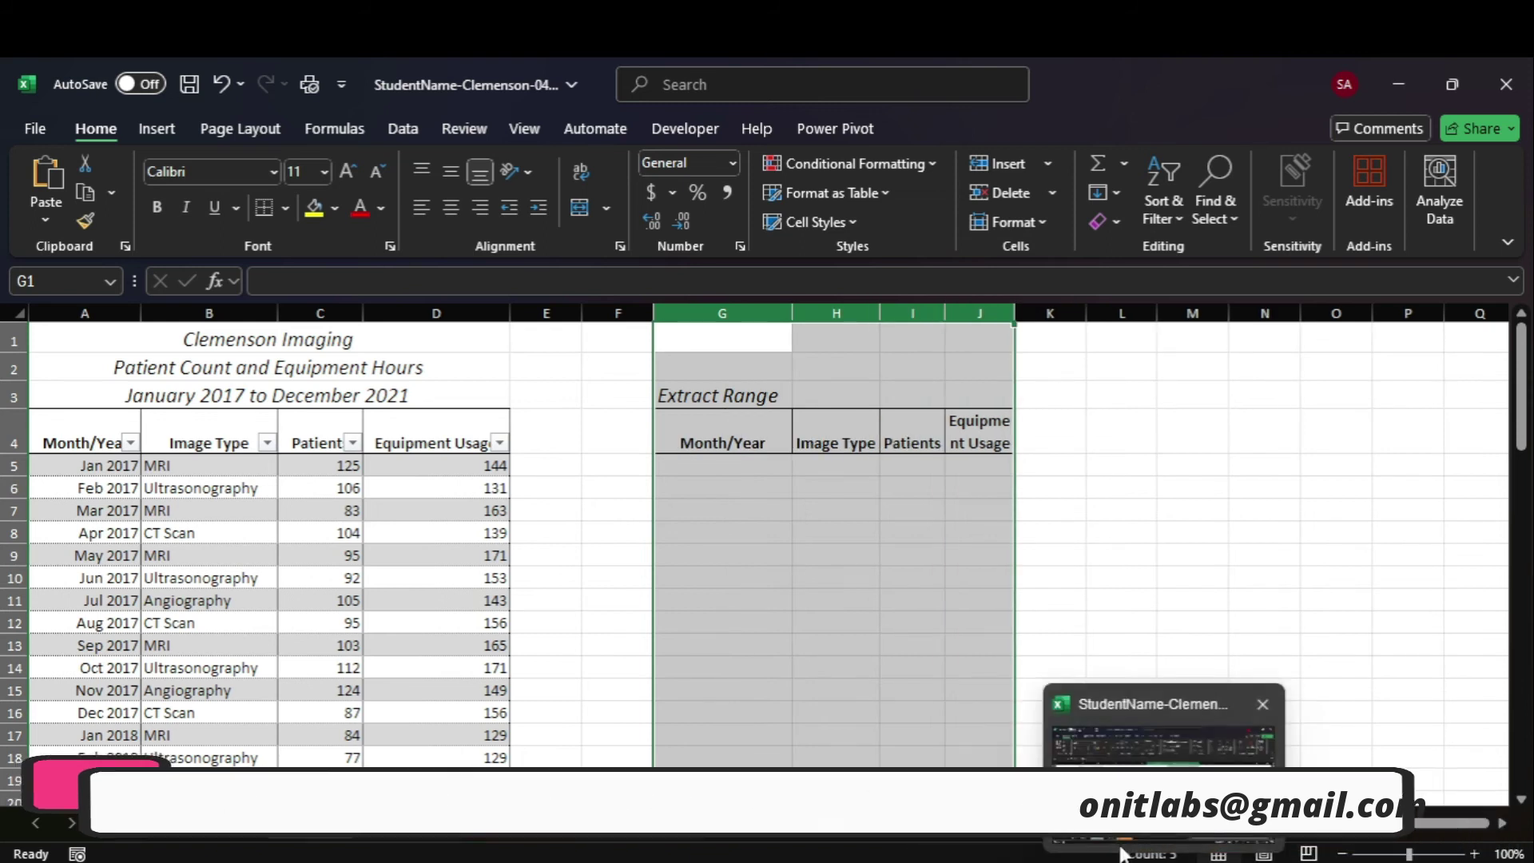
Read step 5 of the instructions PDF on creating an Advanced Filter and open the Criteria sheet in the workbook.
click(1104, 766)
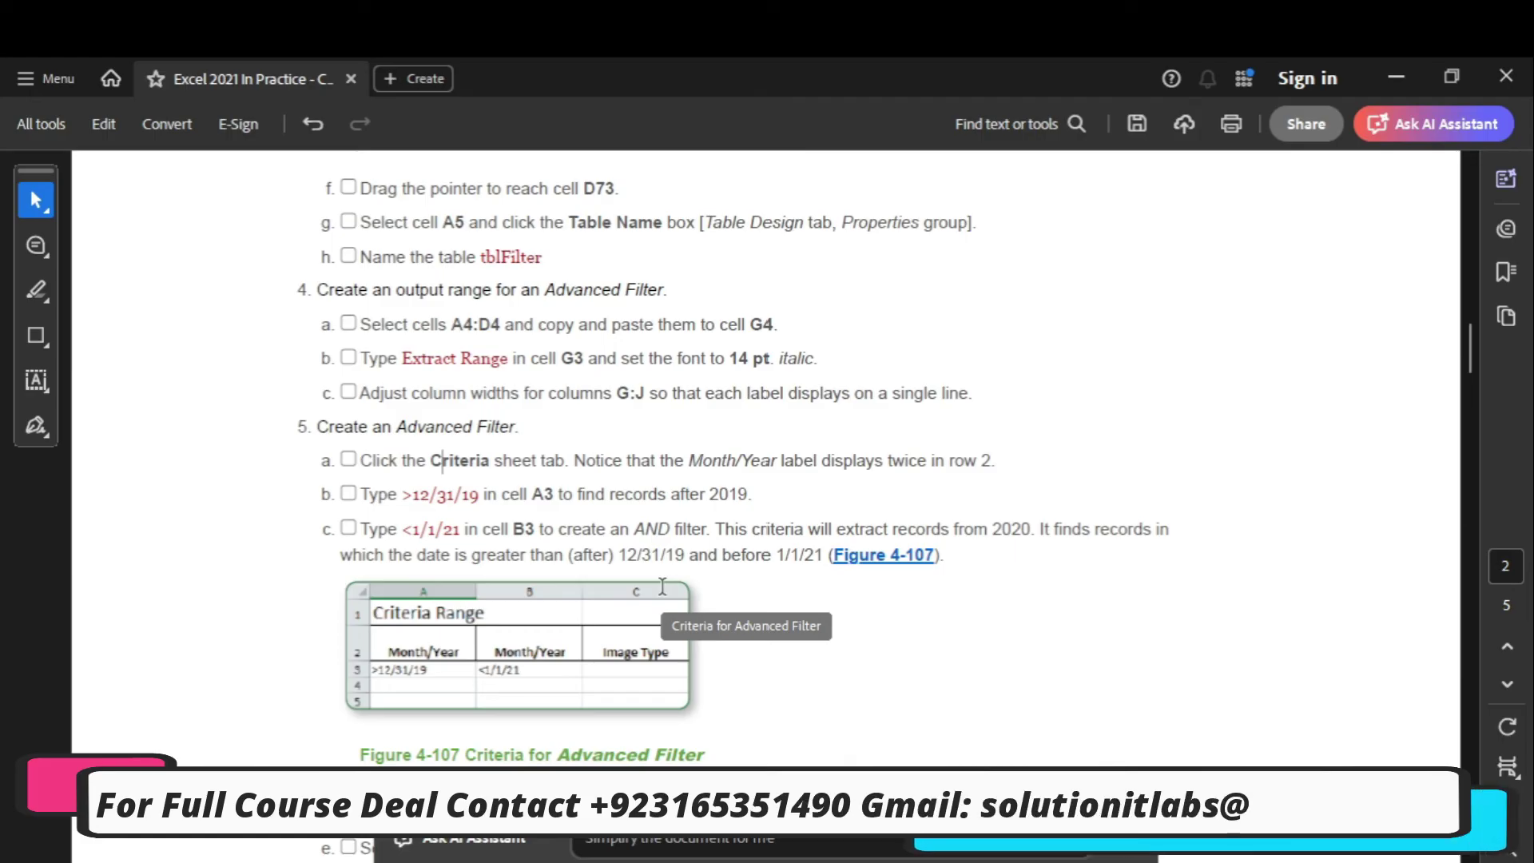
drag(1468, 348, 1383, 352)
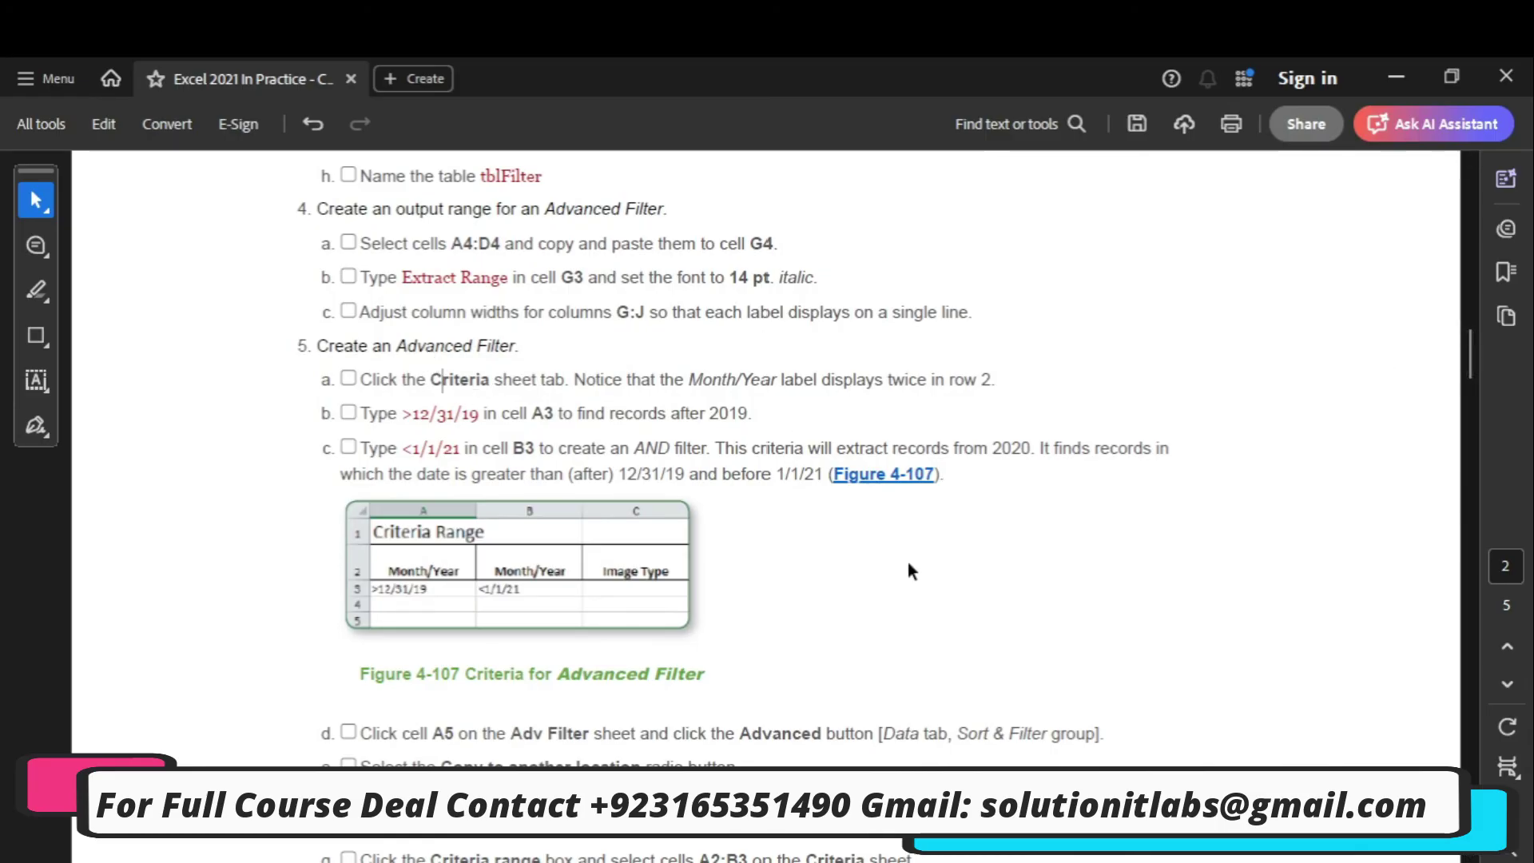
mouse_move(1114, 856)
click(1116, 782)
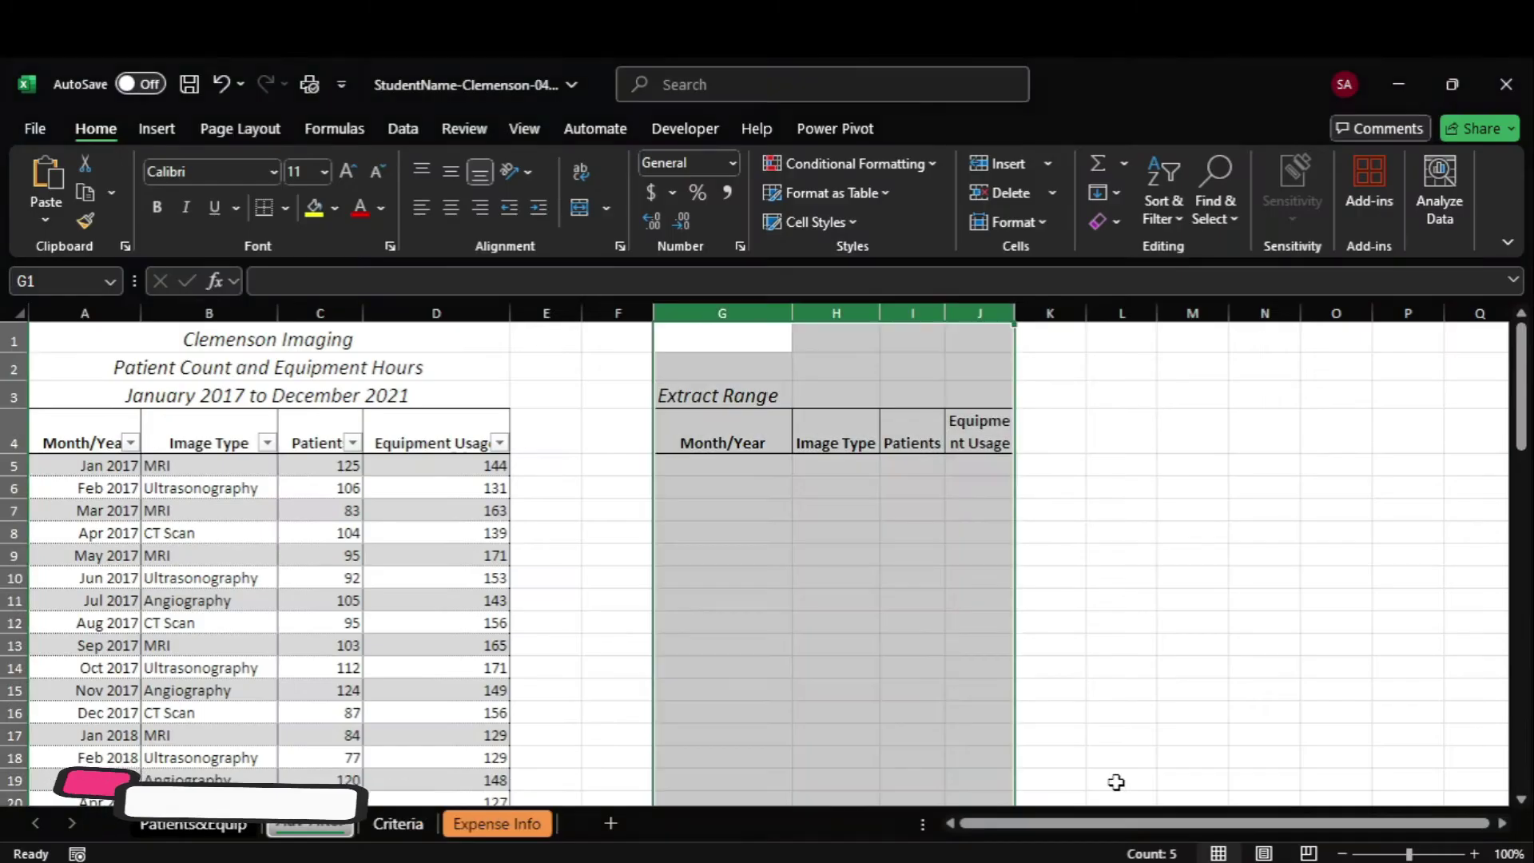
click(421, 820)
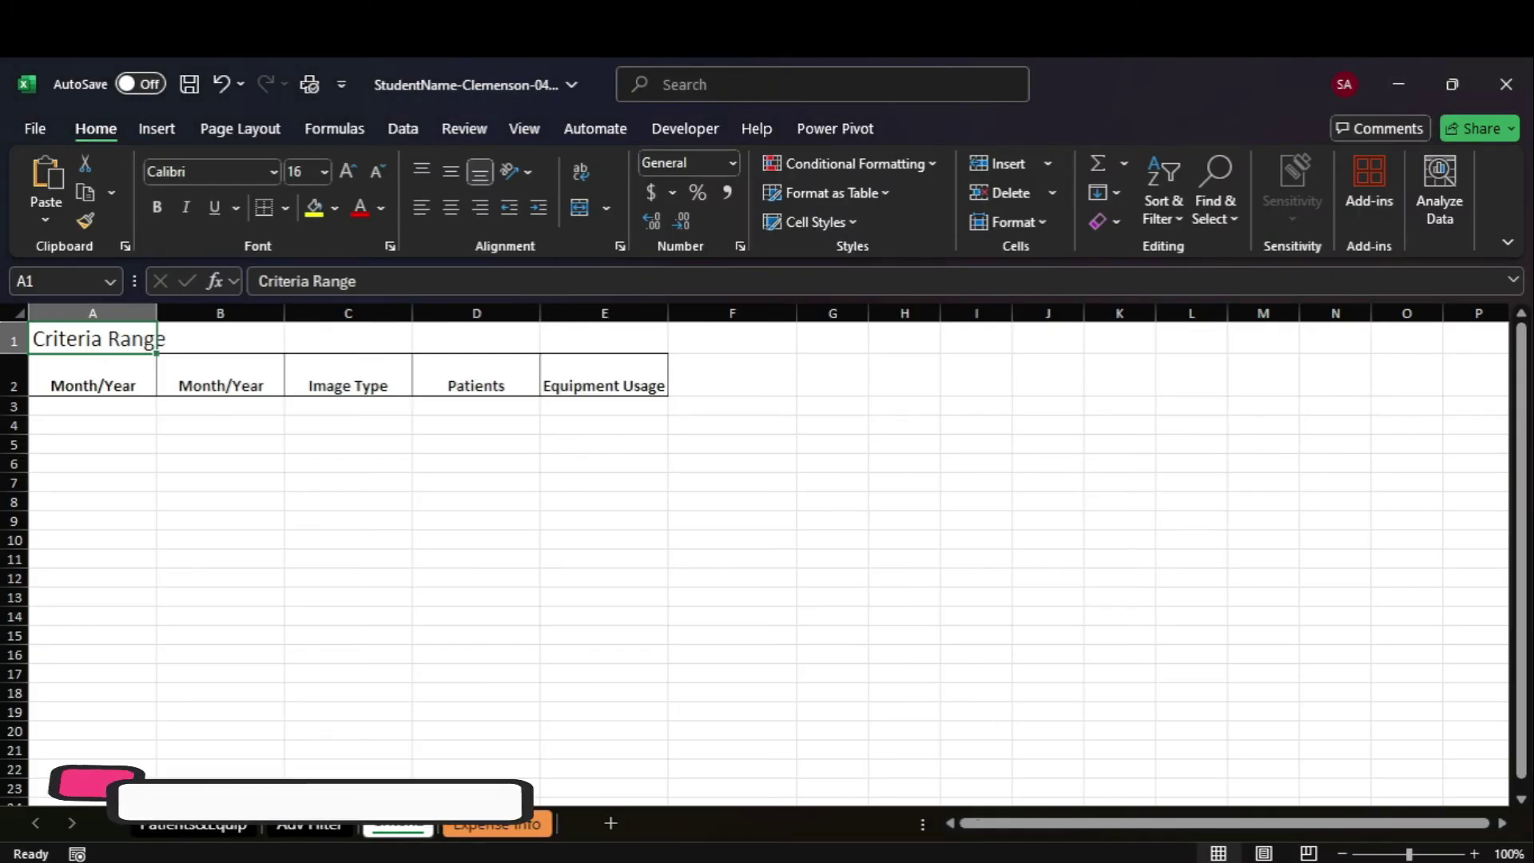
click(1014, 730)
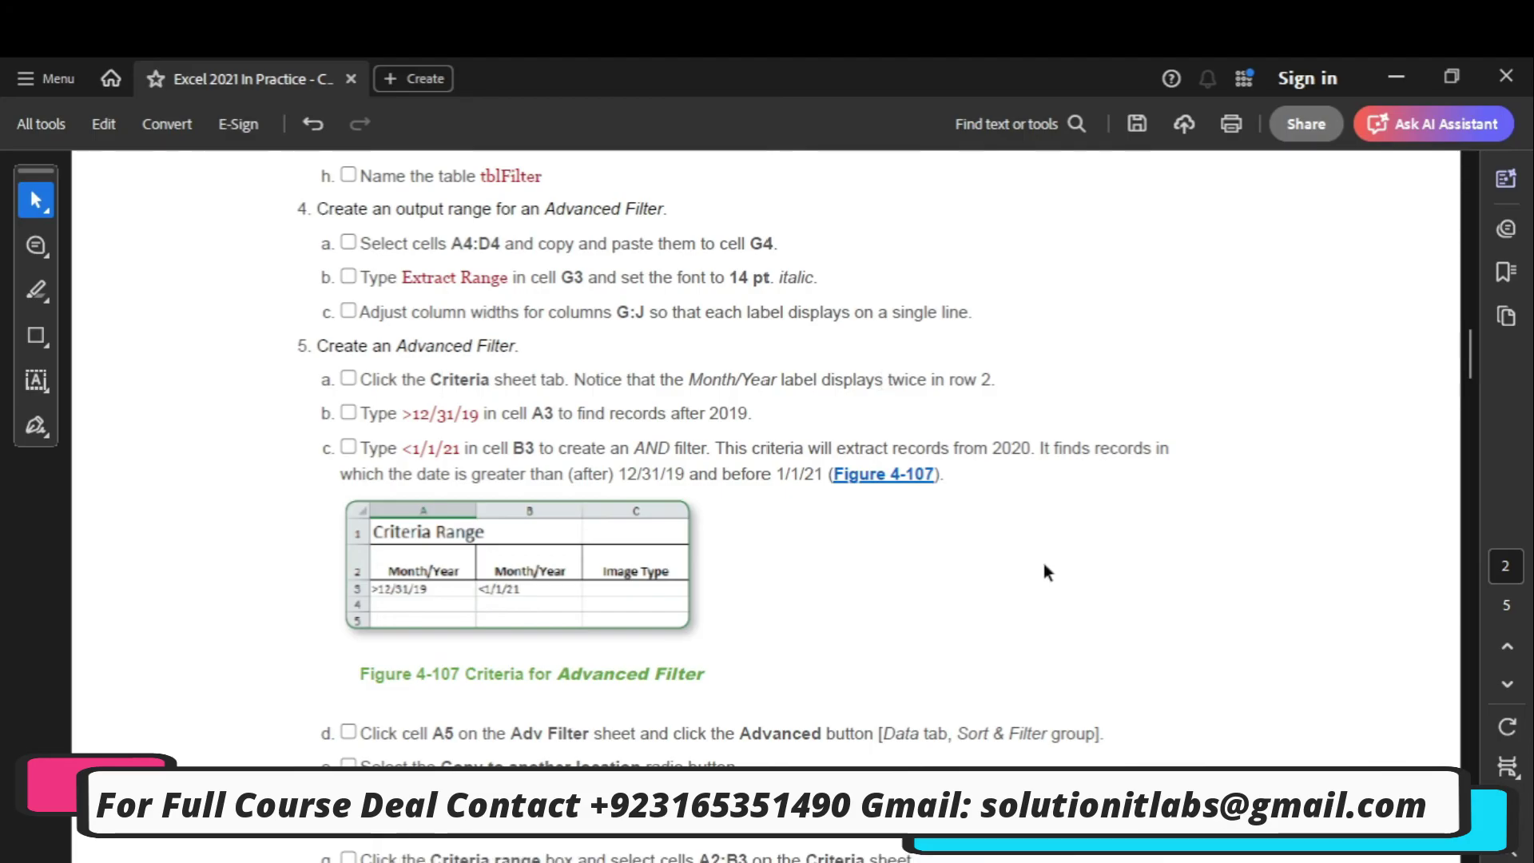
mouse_move(1166, 859)
click(1162, 729)
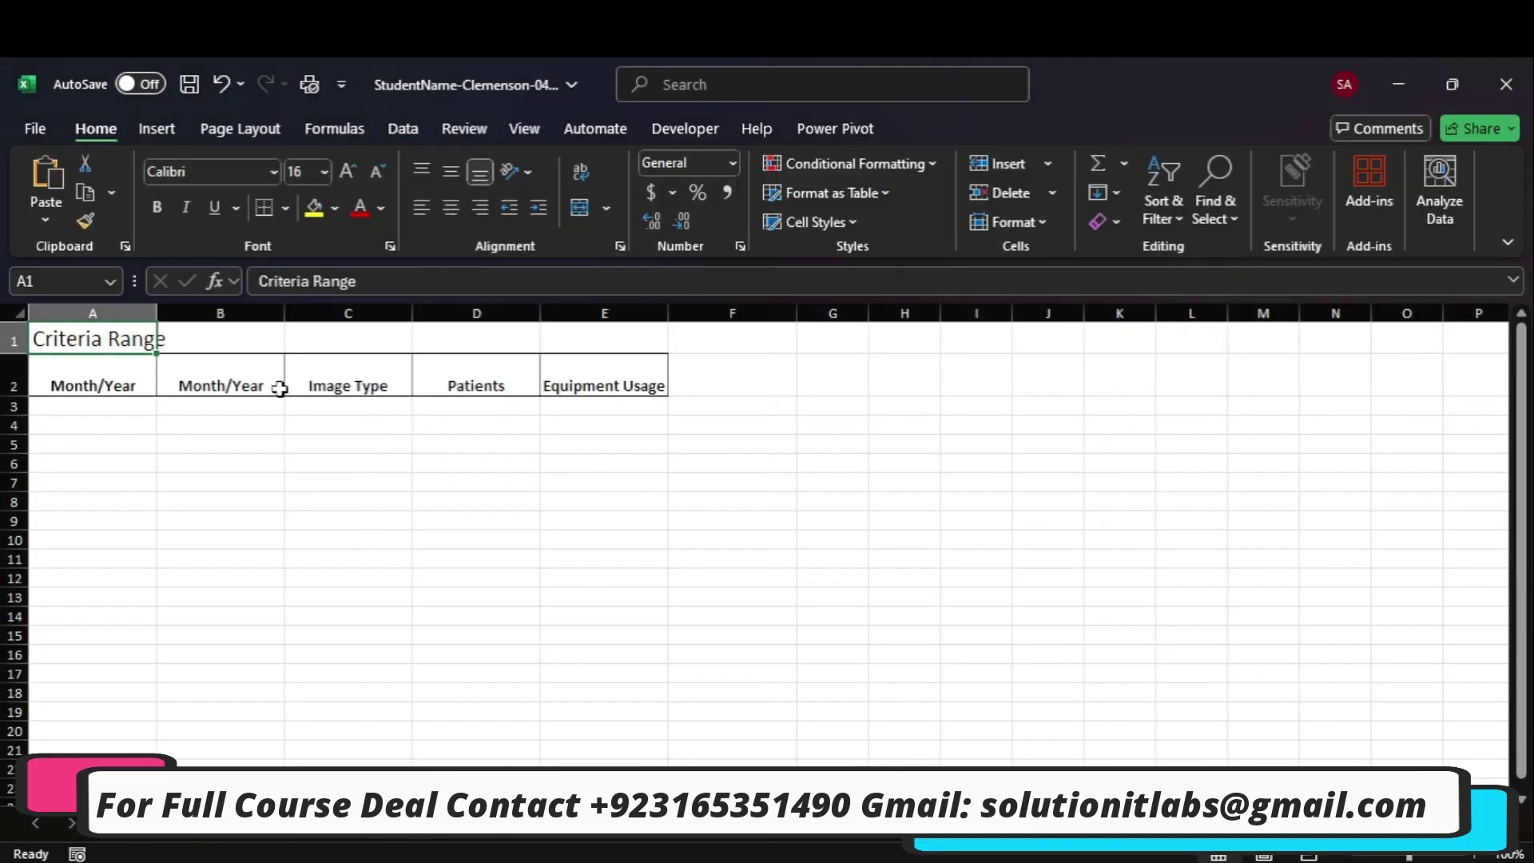
Copy the first date criterion from step 5b of the instructions PDF and enter >12/31/19 in cell A3 of the Criteria sheet.
mouse_move(1115, 852)
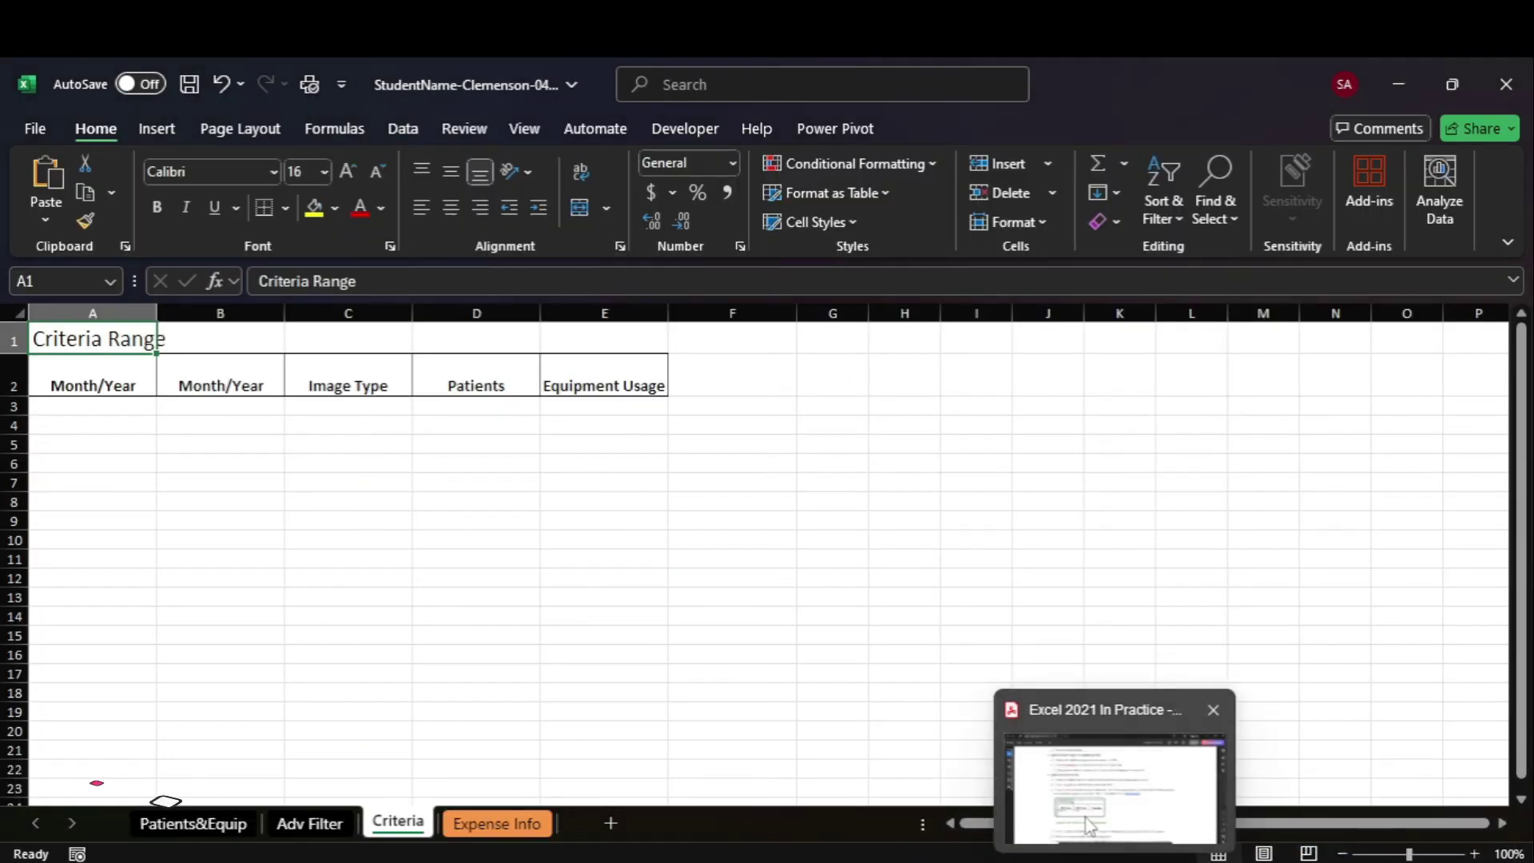
click(1092, 827)
drag(404, 414, 483, 432)
key(ctrl+c)
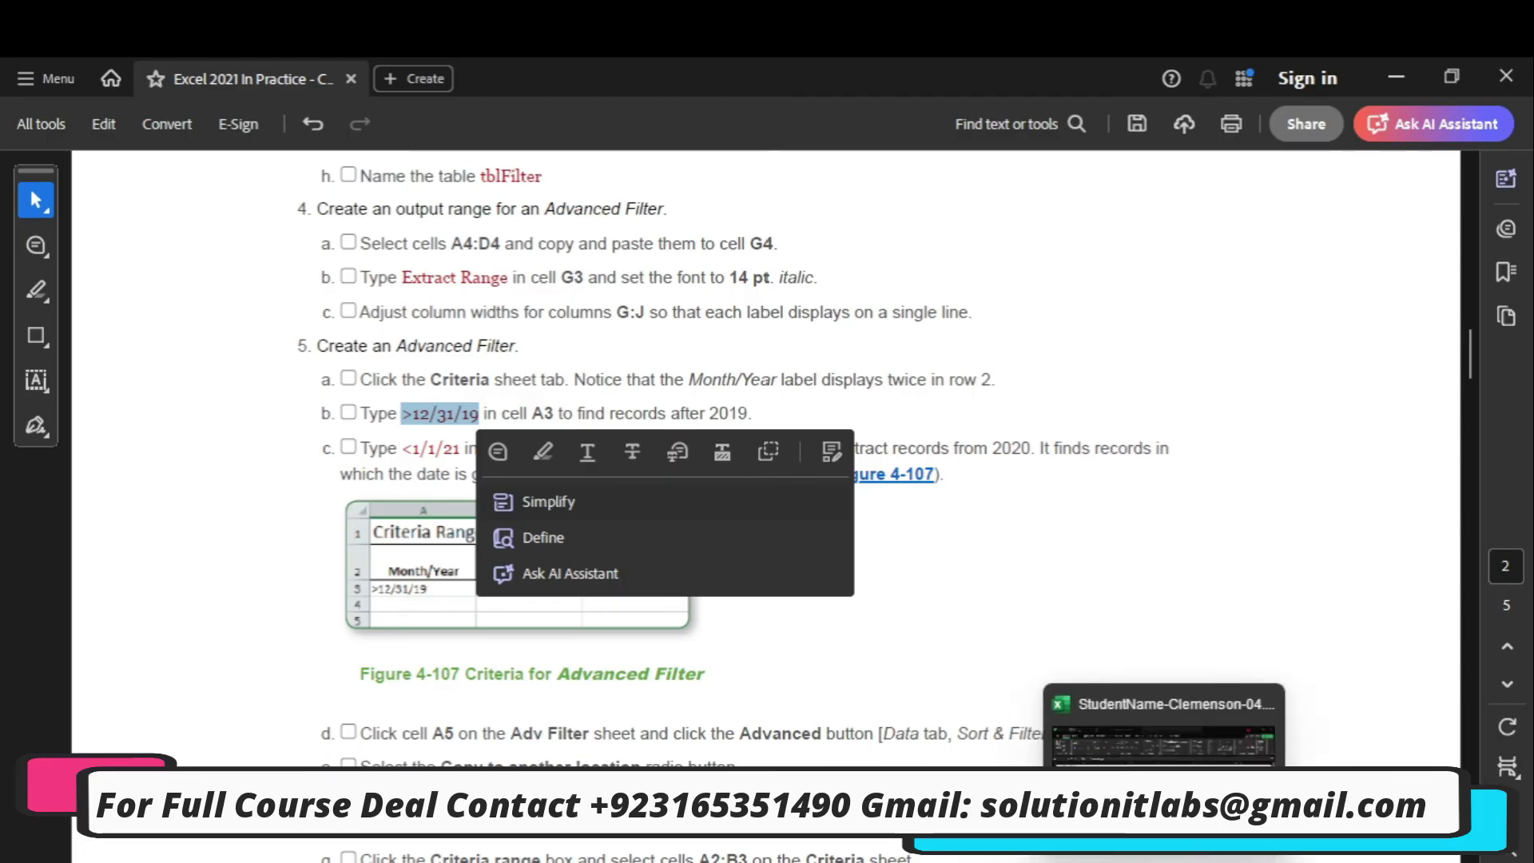
click(1199, 726)
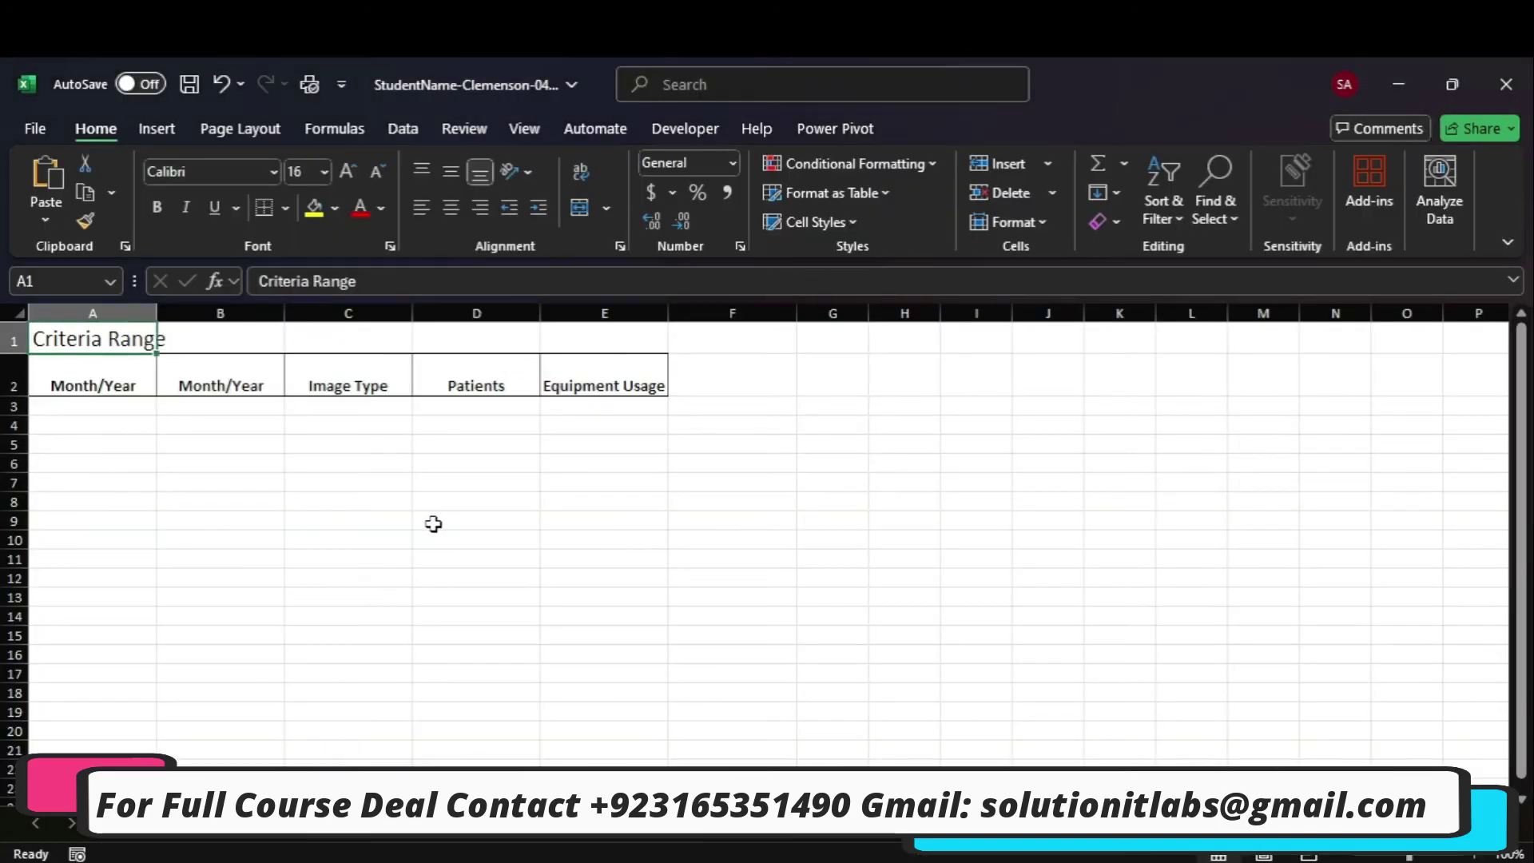
click(314, 290)
key(ctrl+v)
key(Tab)
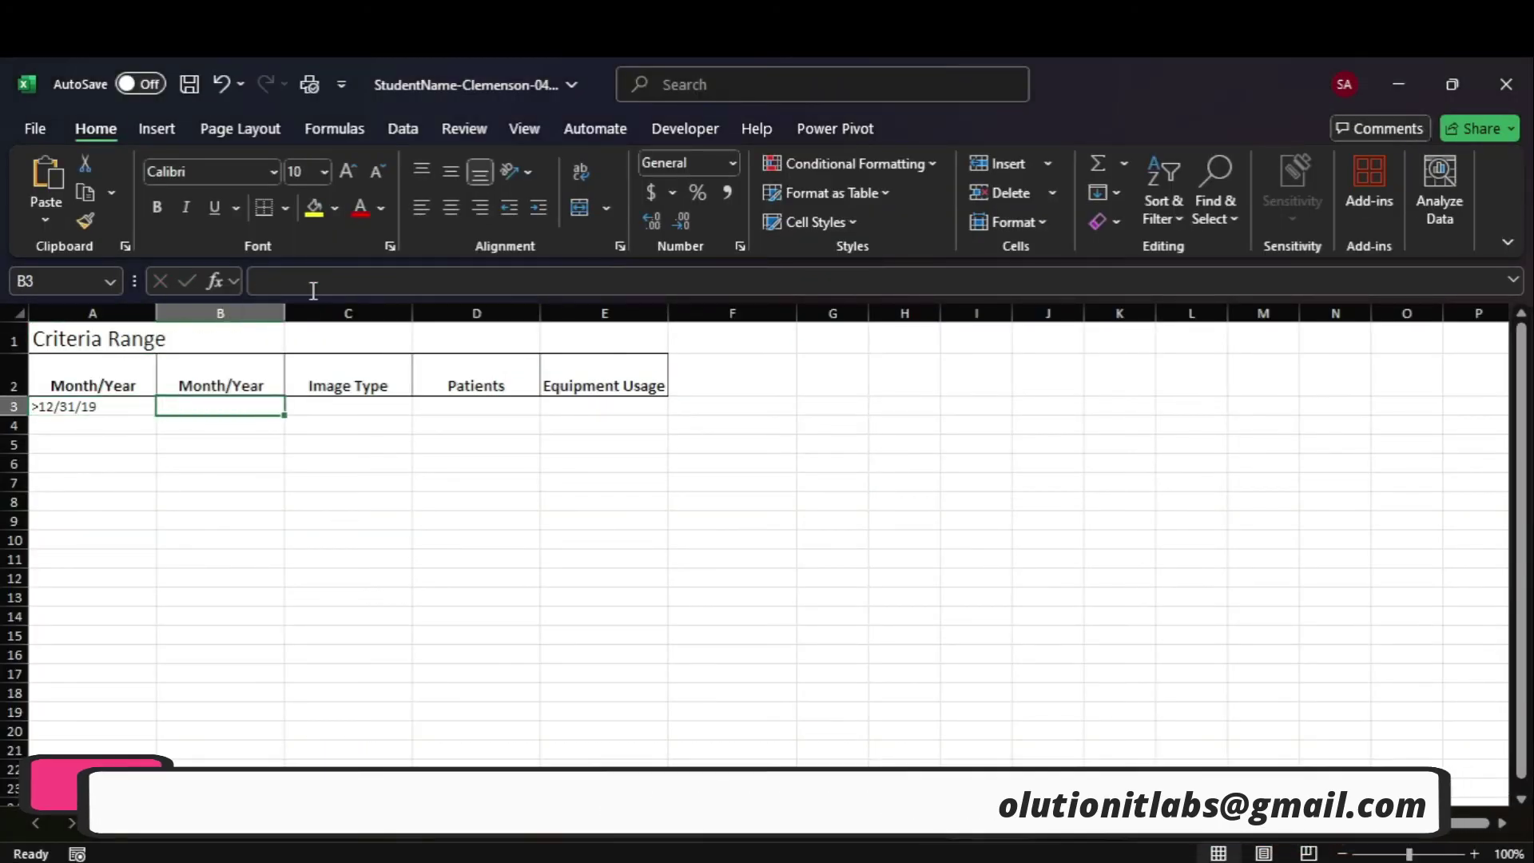
Copy the second date criterion from step 5c of the instructions PDF and enter <1/1/21 in cell B3 of the Criteria sheet.
mouse_move(1113, 861)
click(992, 792)
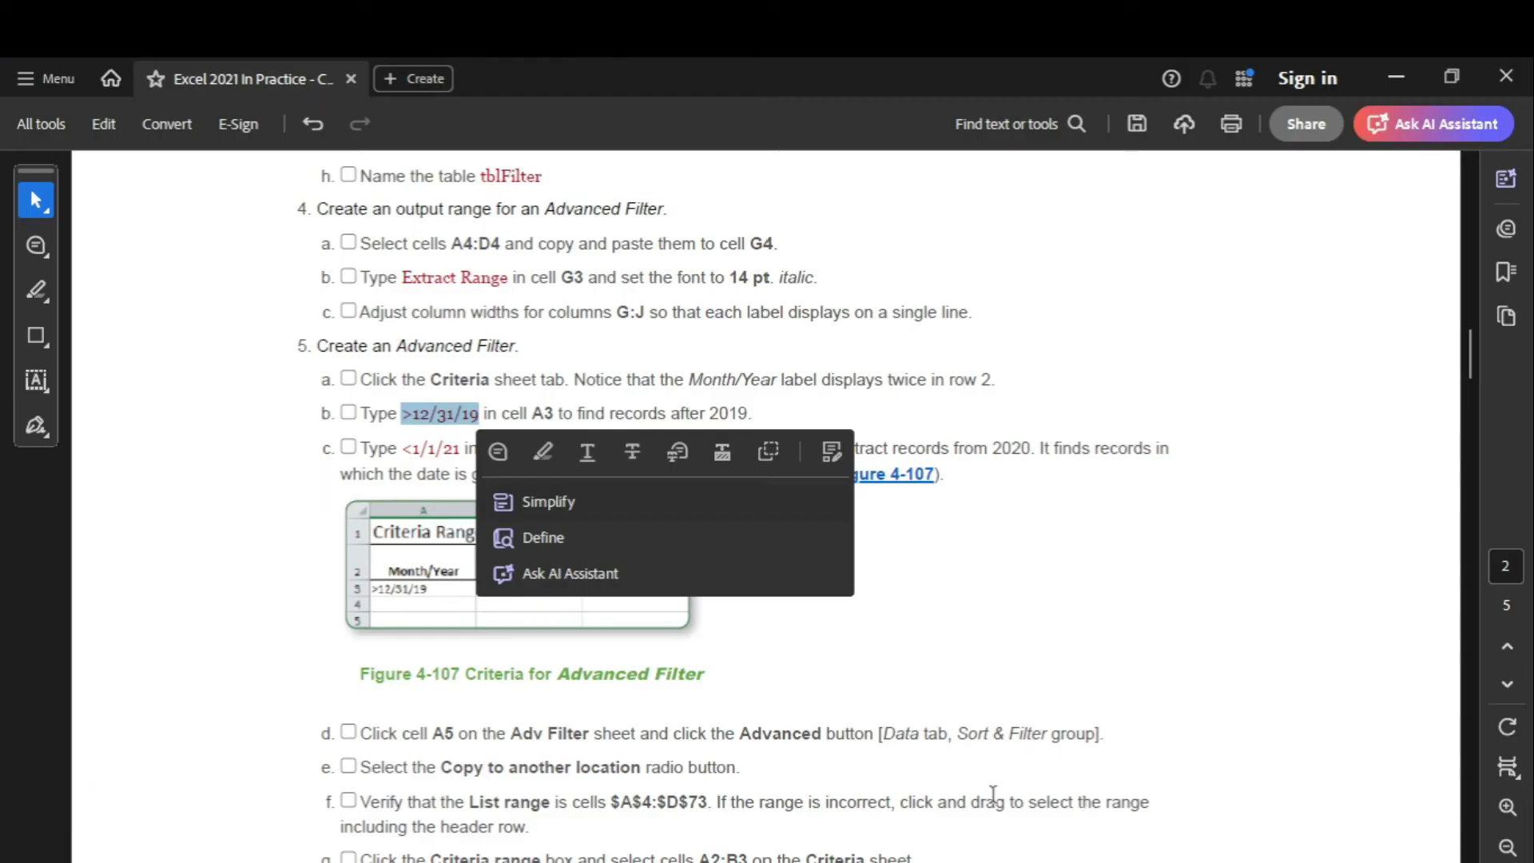
click(403, 448)
drag(436, 449, 459, 449)
key(ctrl+c)
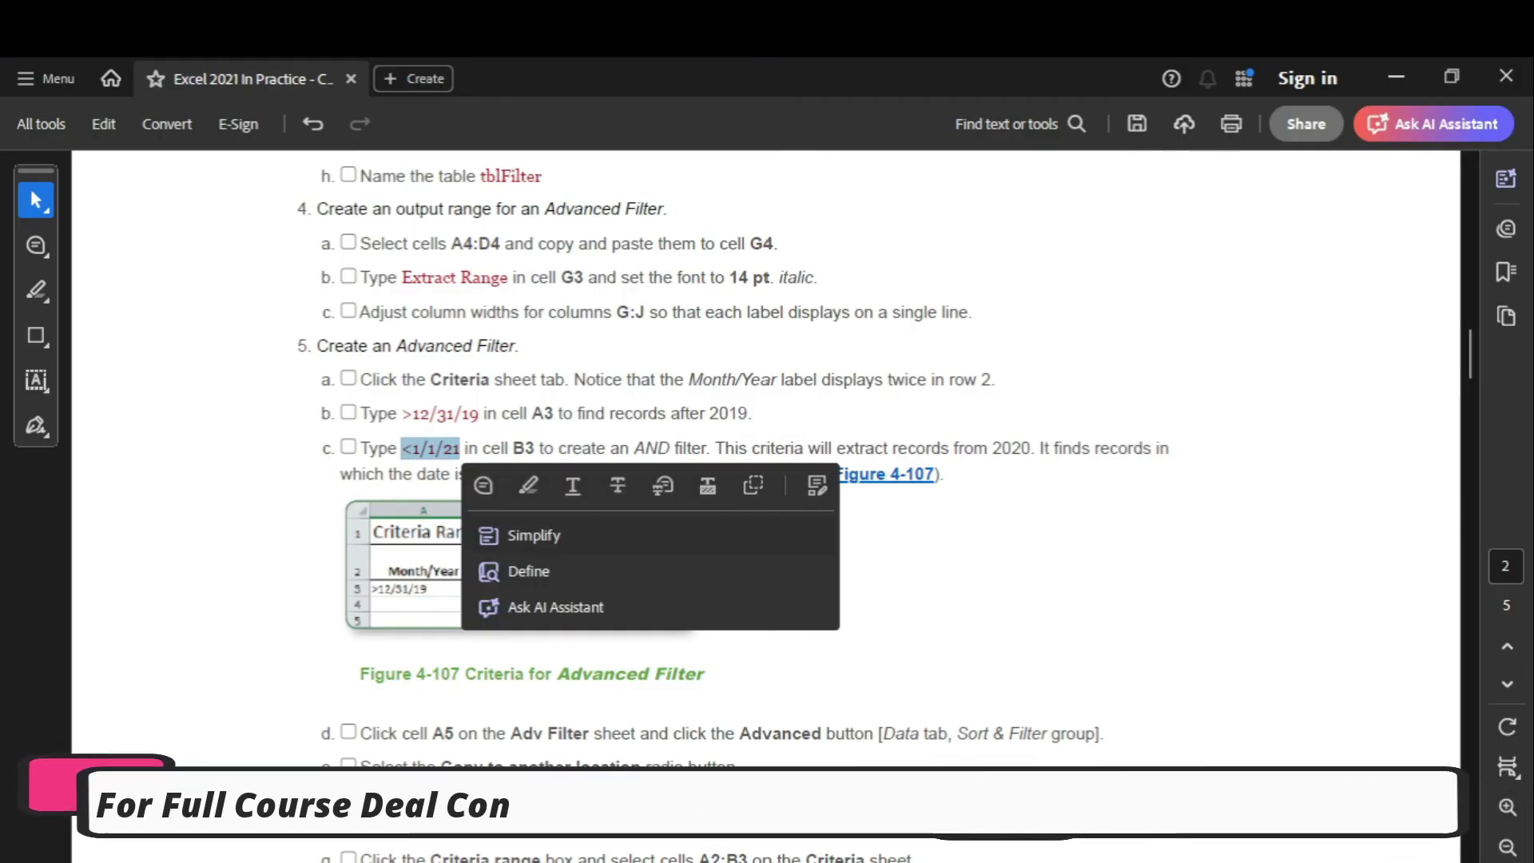
mouse_move(1163, 860)
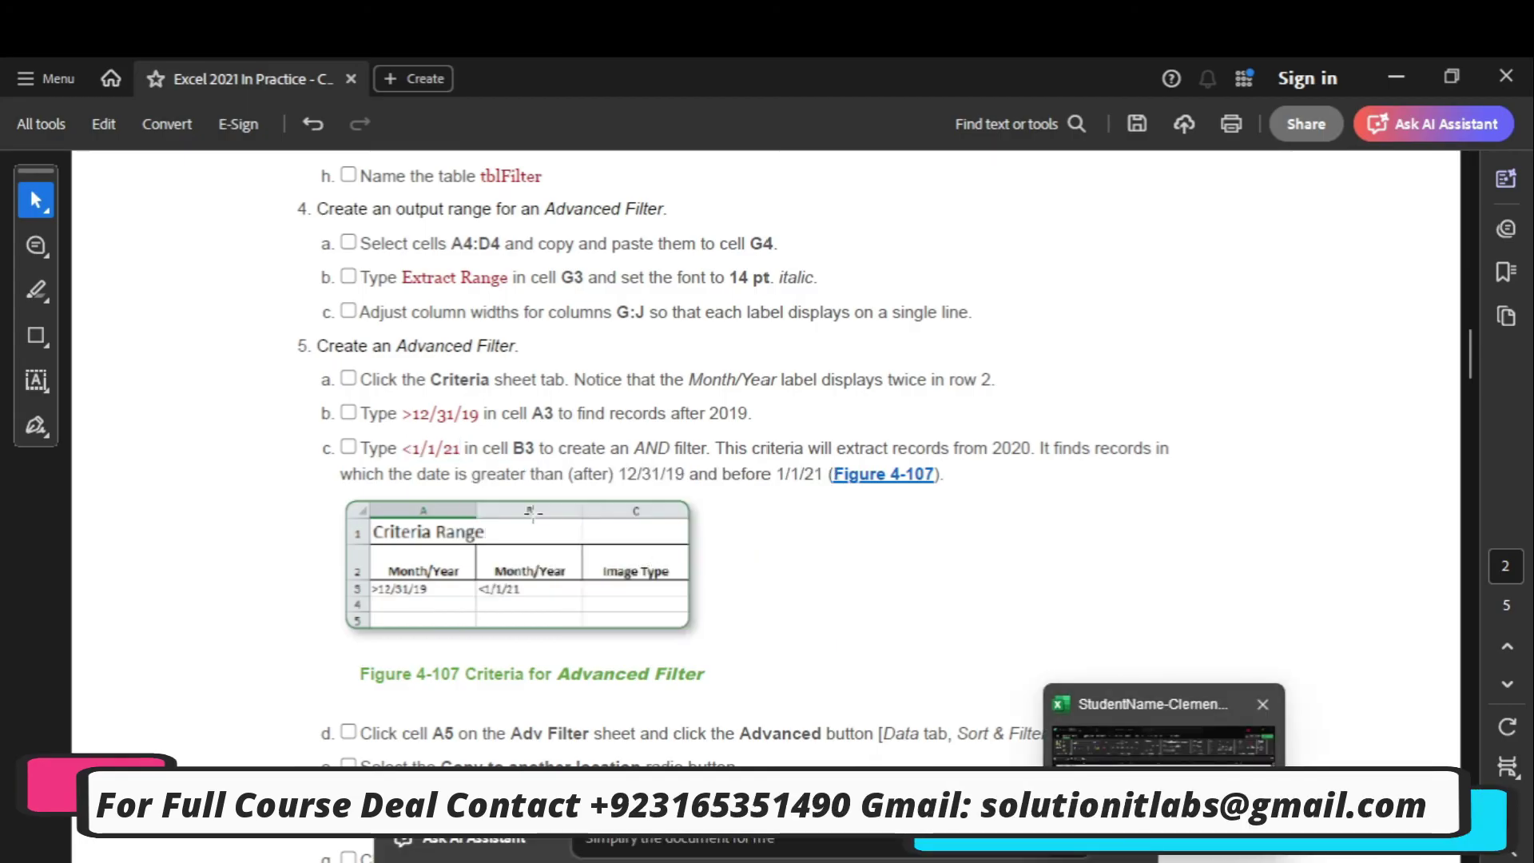
click(1163, 859)
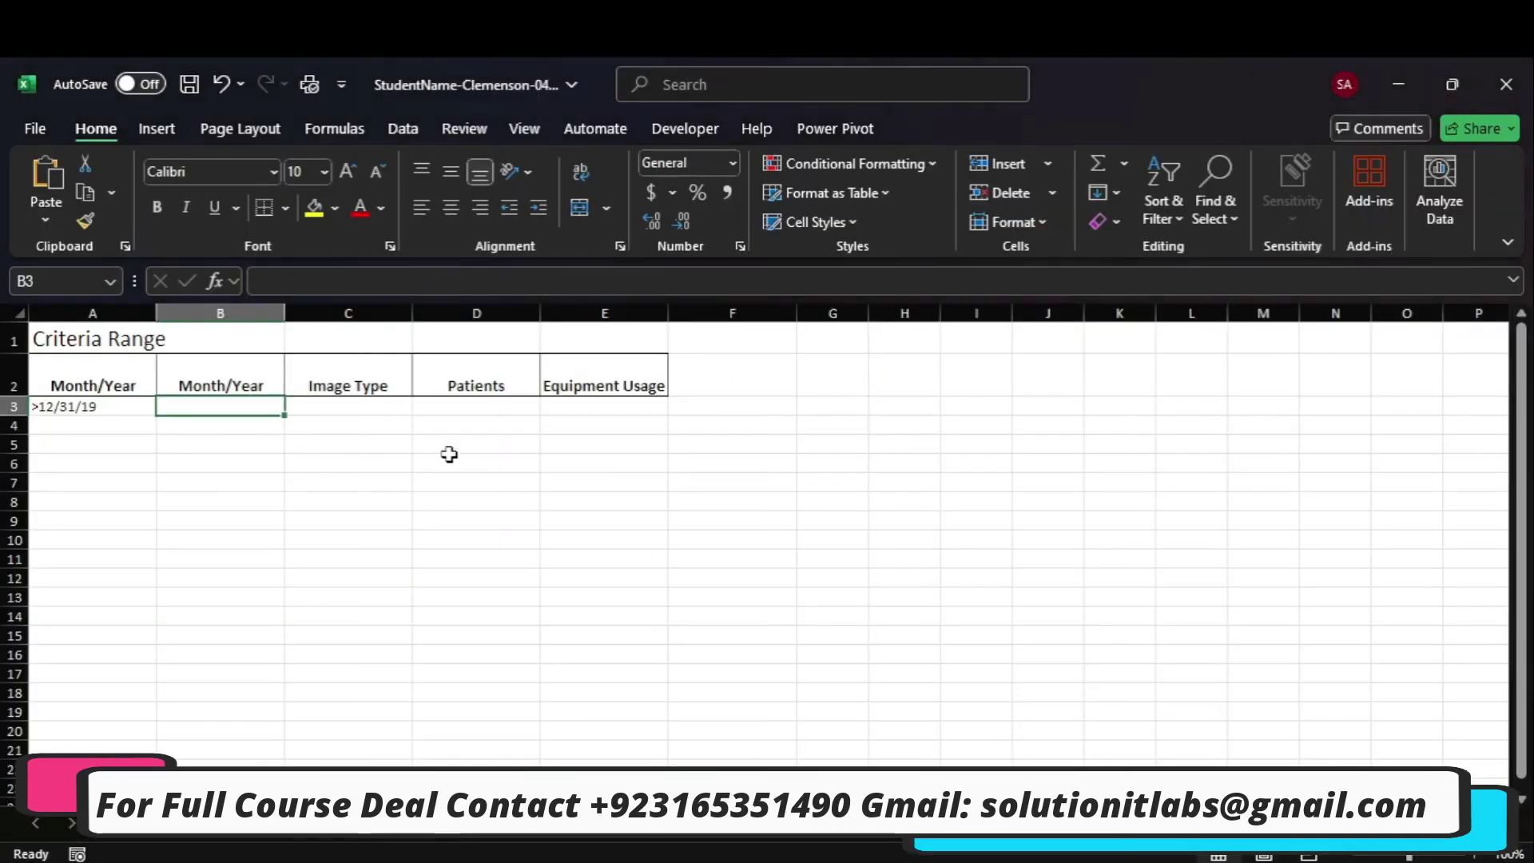
key(ctrl+v)
key(Tab)
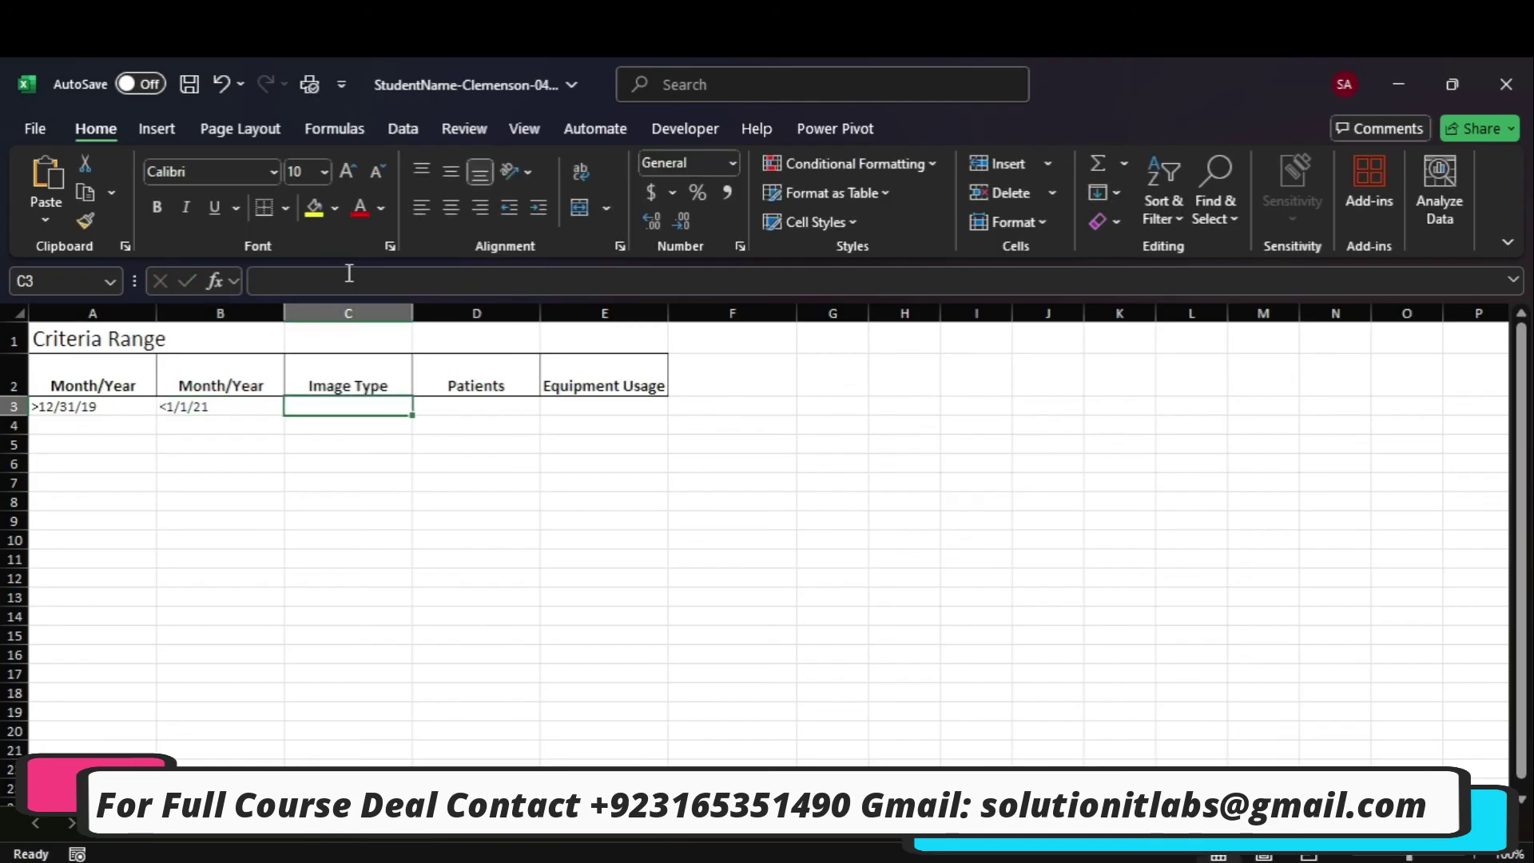
Read step 5d of the instructions PDF and select cell A5 on the Adv Filter sheet.
click(1174, 711)
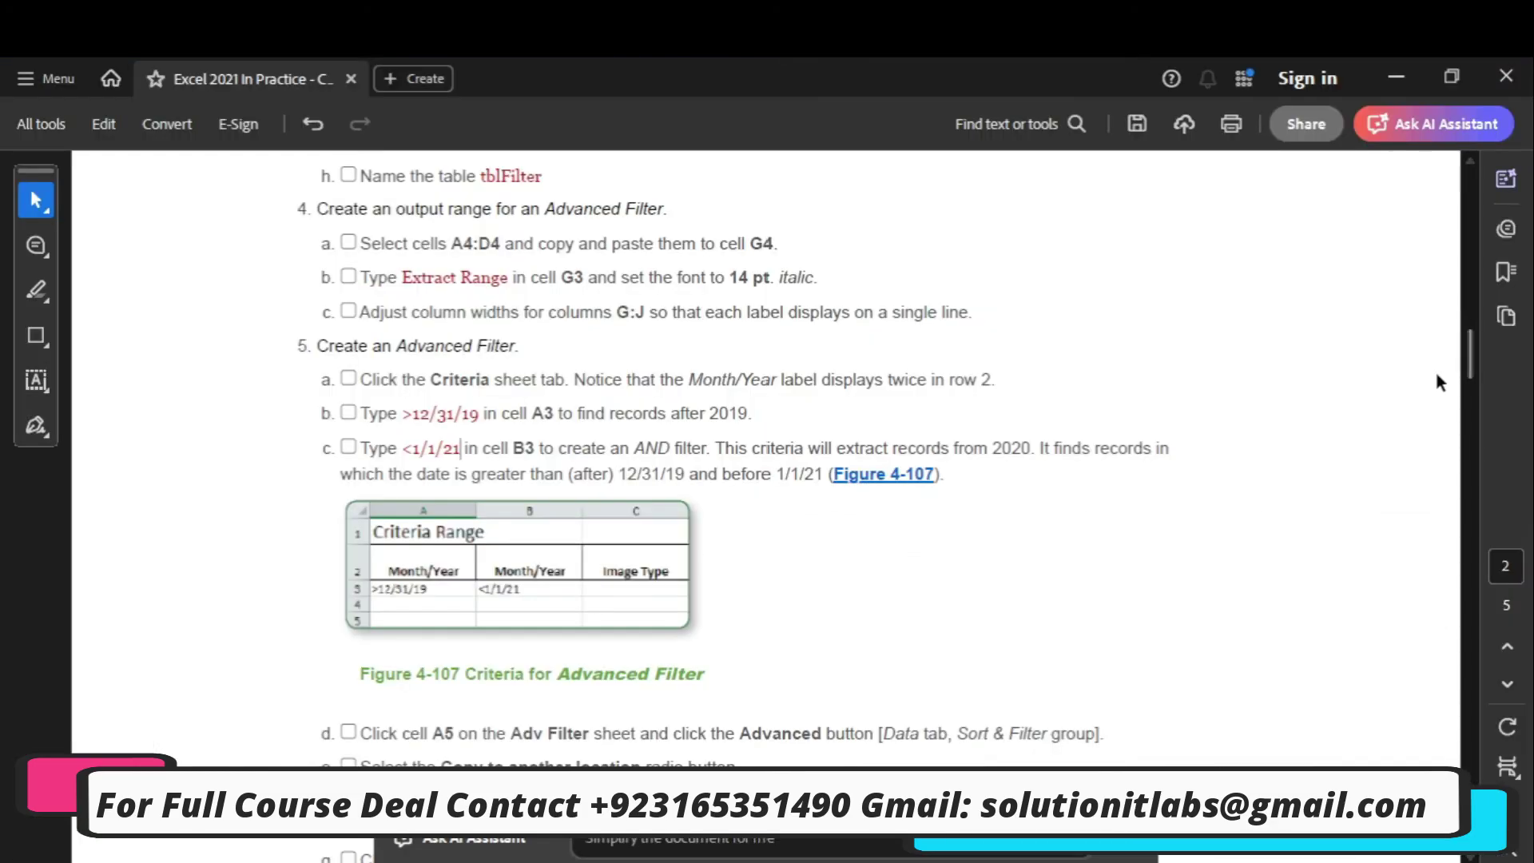
drag(1465, 359, 1475, 386)
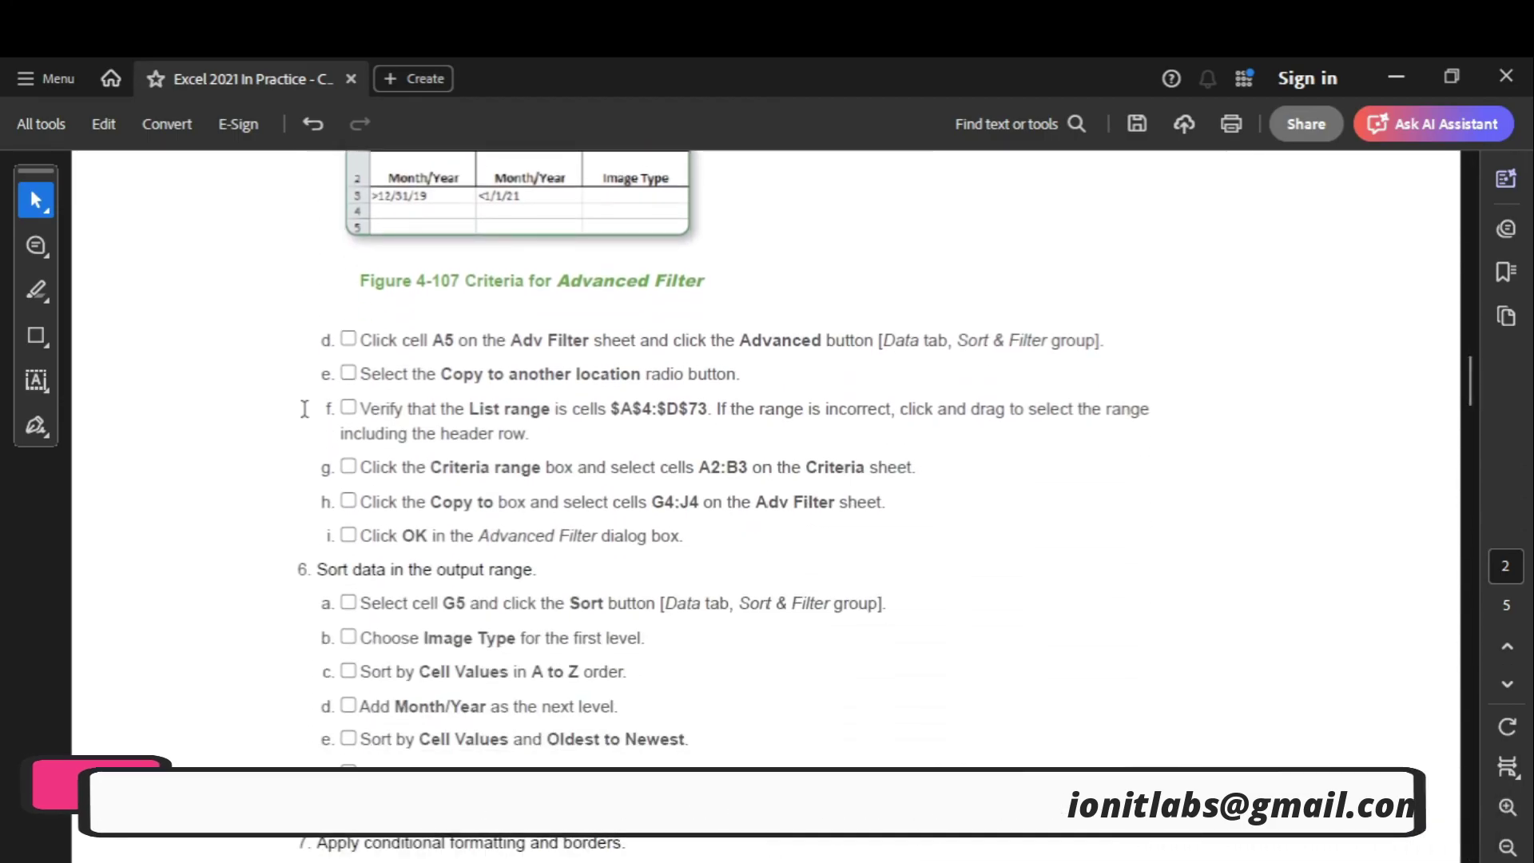
mouse_move(1174, 861)
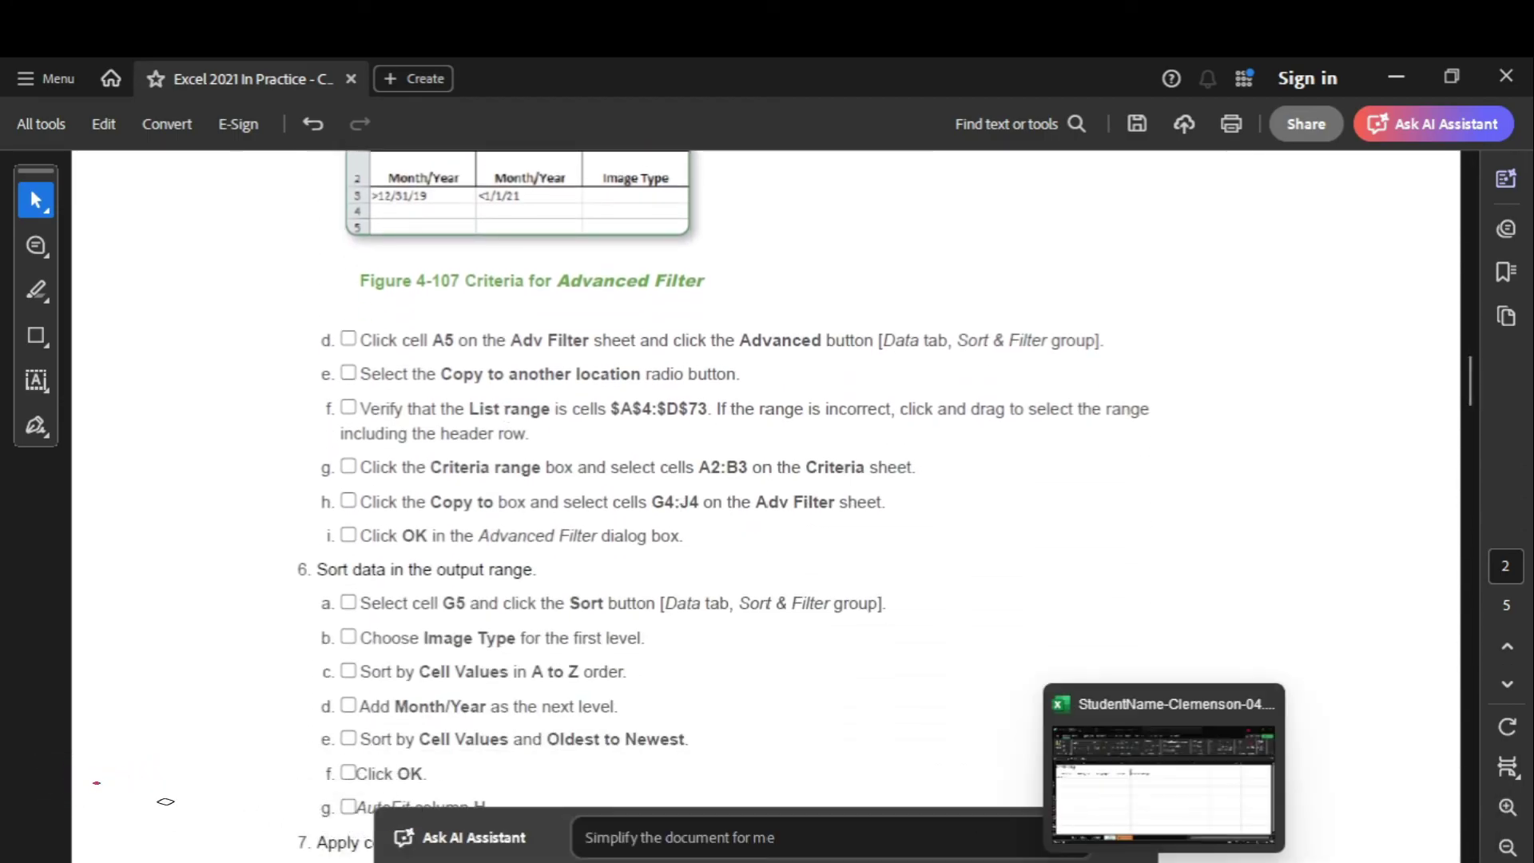
click(1159, 767)
click(309, 823)
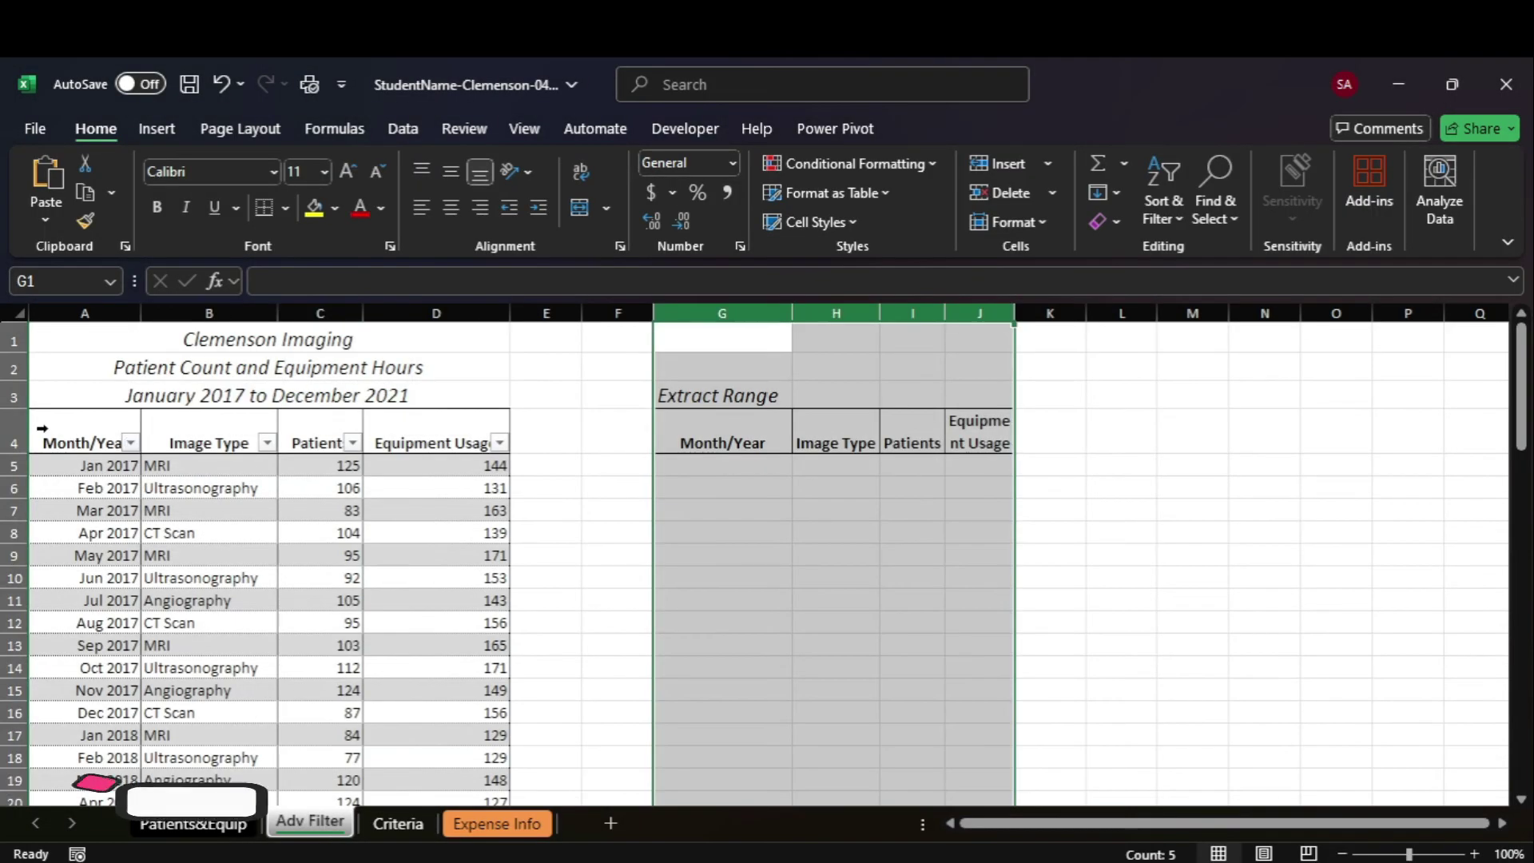
click(64, 471)
Start an Advanced Filter from cell A5 and set it to Copy to another location, following the instructions PDF.
mouse_move(1217, 858)
click(1110, 759)
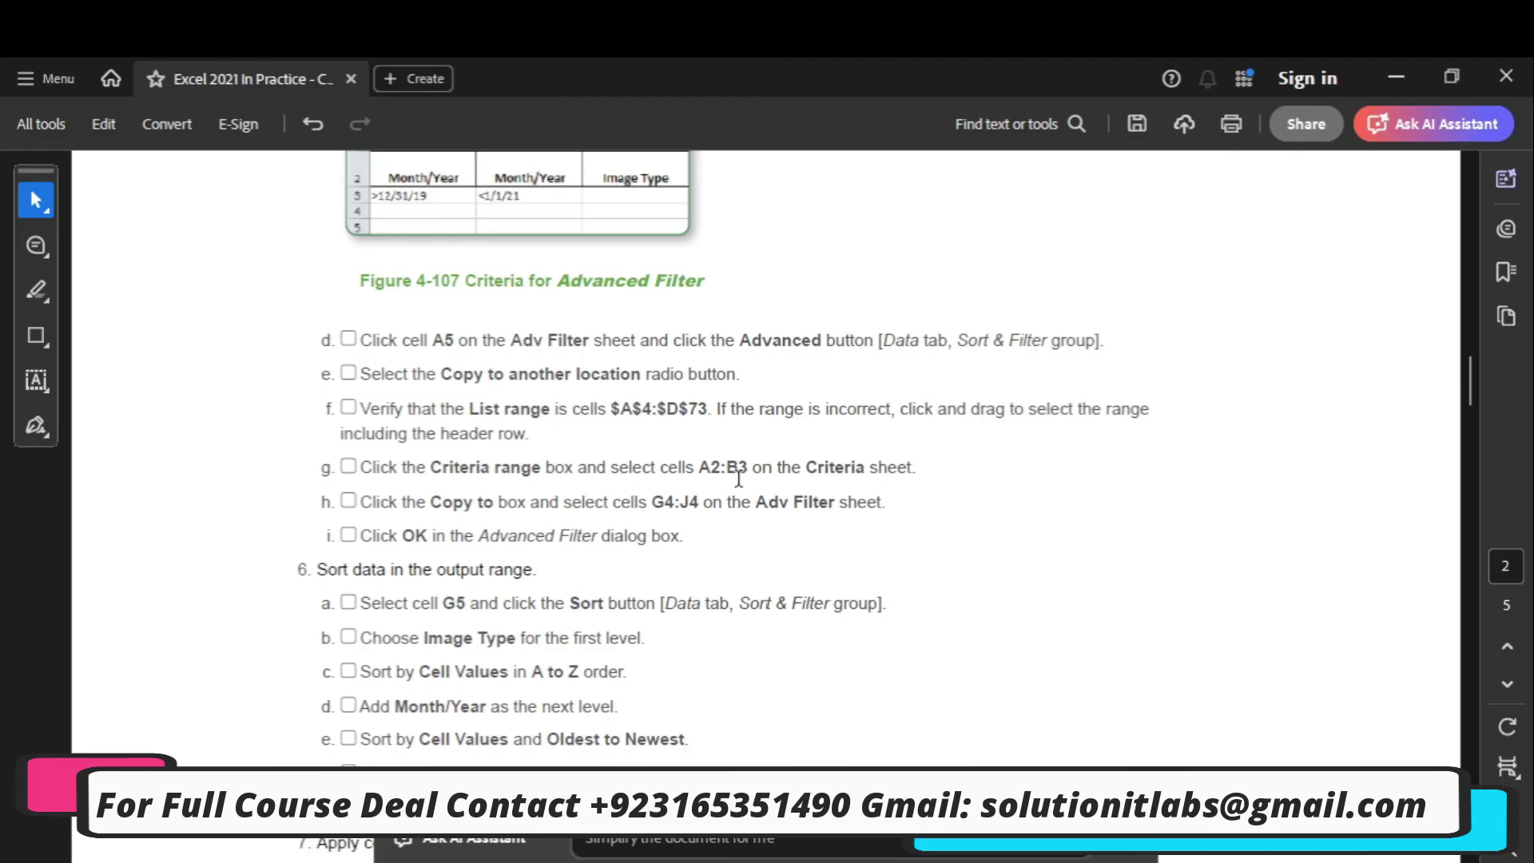
mouse_move(1174, 861)
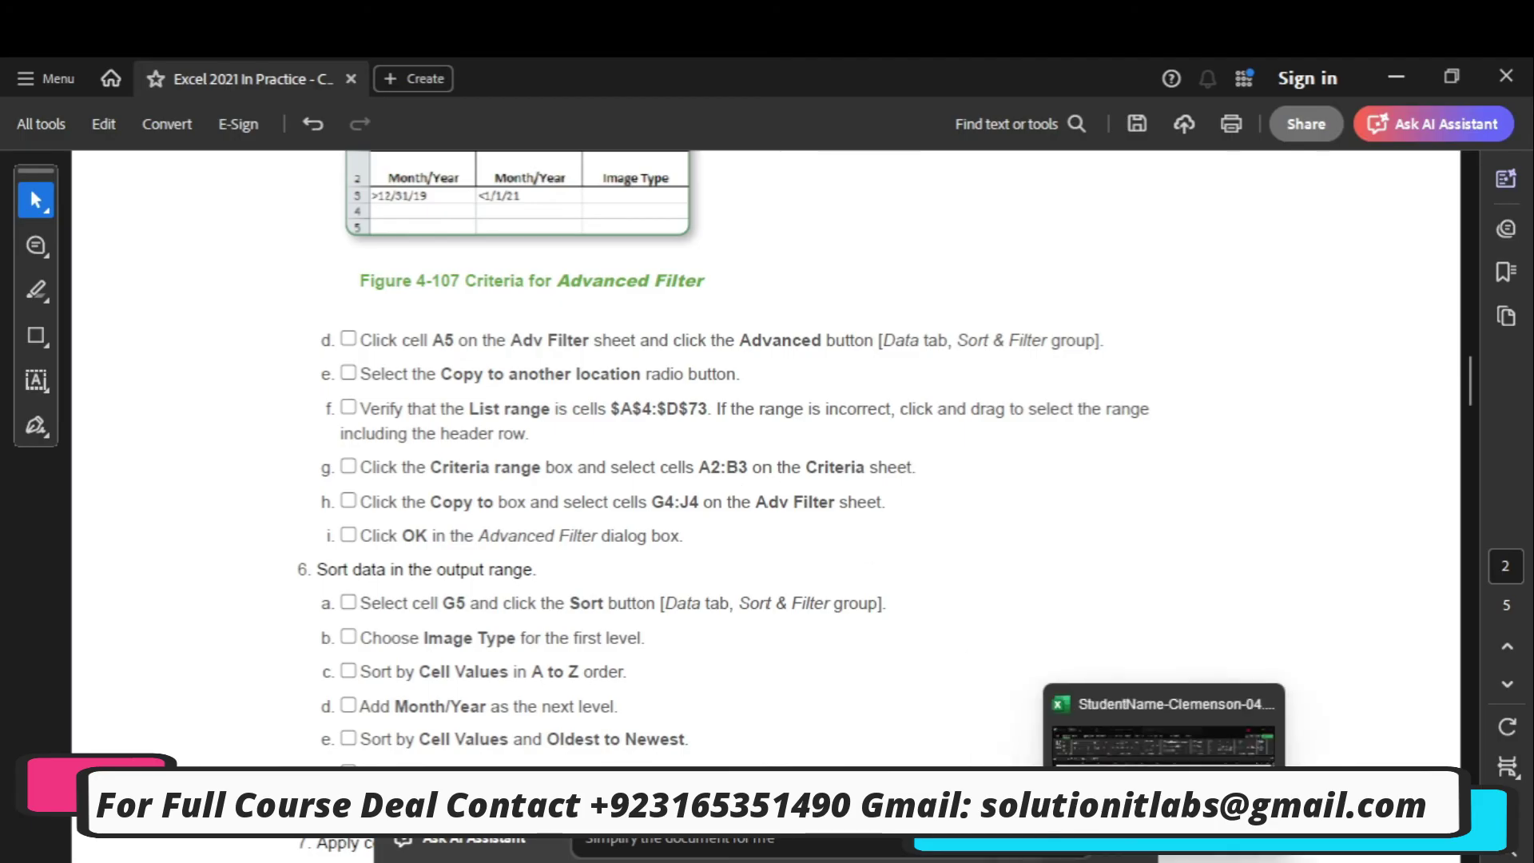
click(1158, 727)
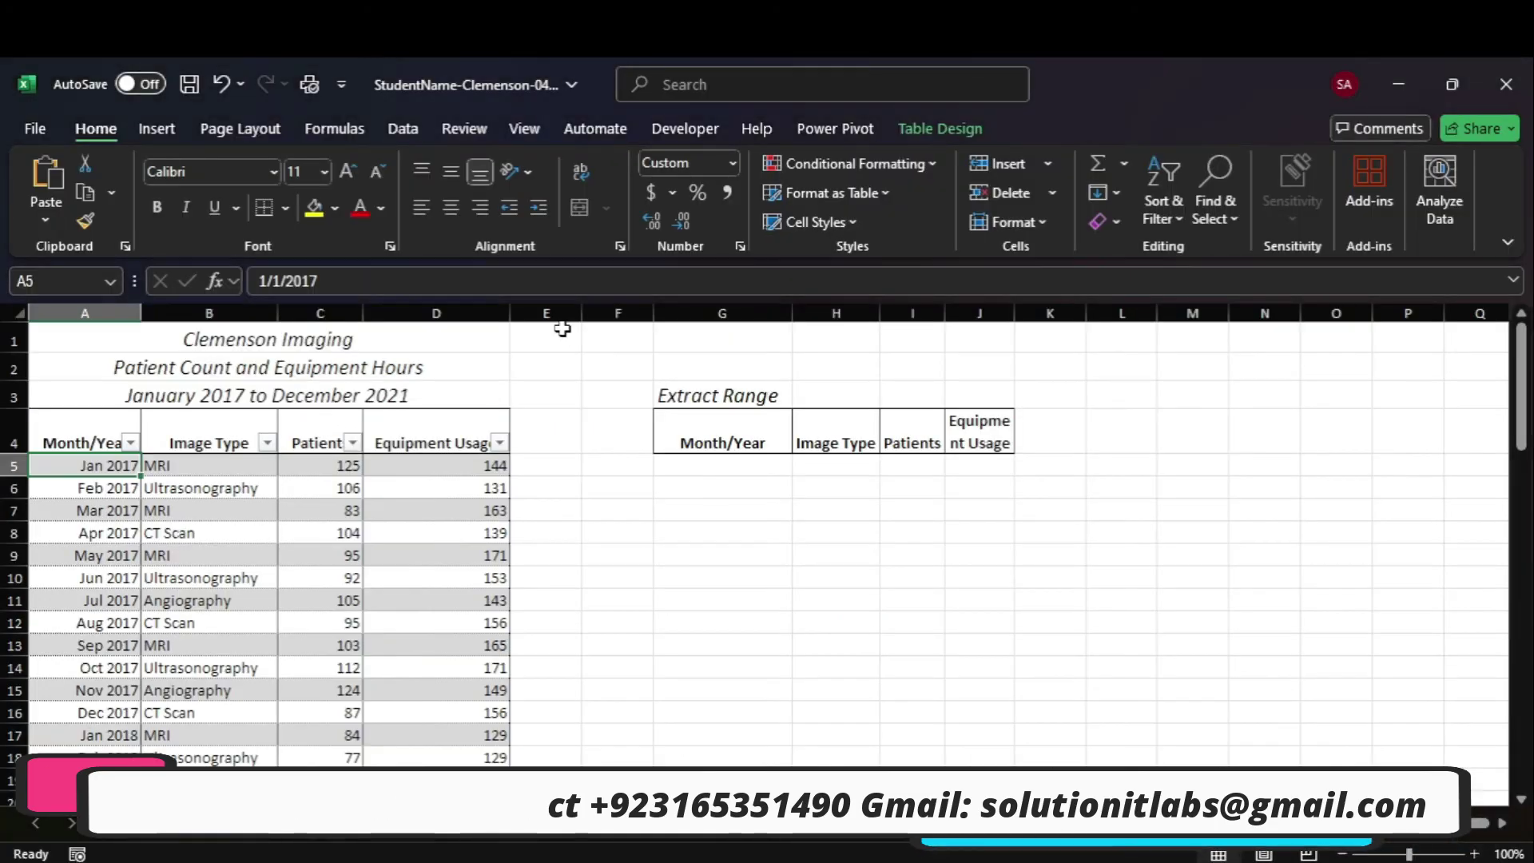
click(405, 129)
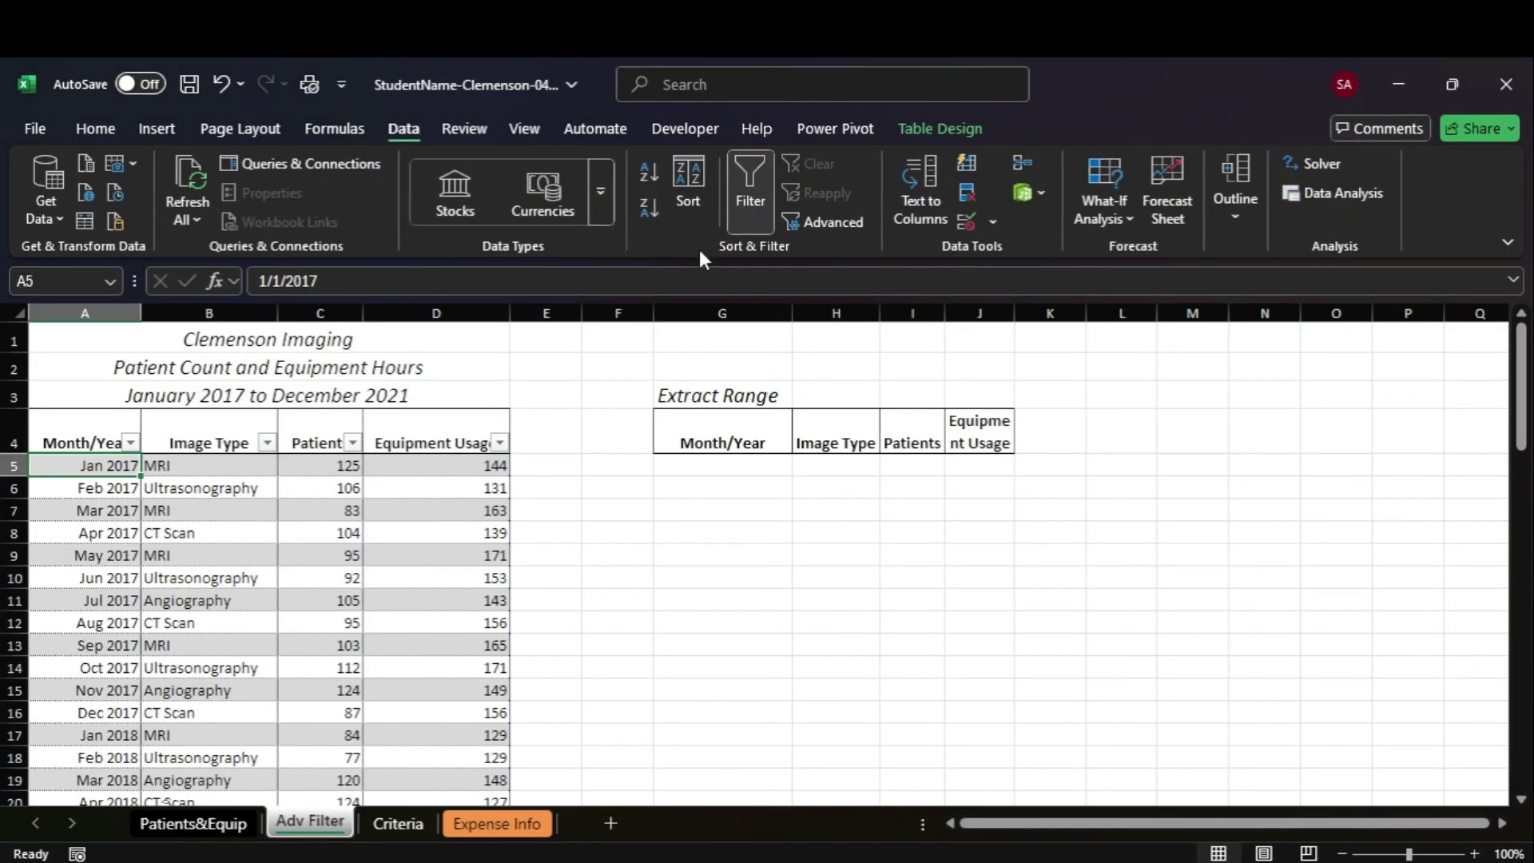
click(794, 227)
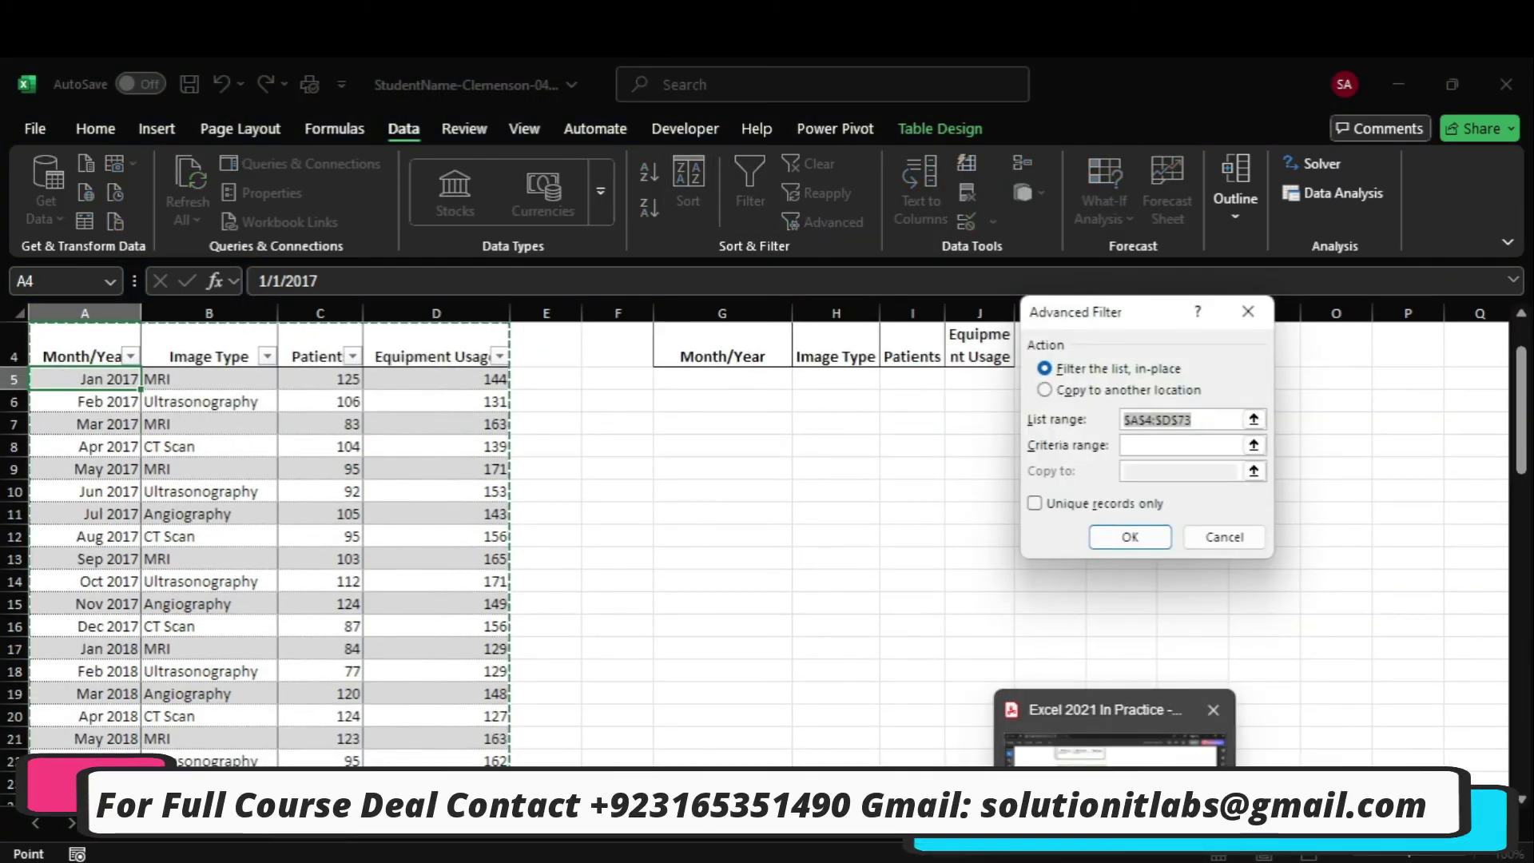
click(1115, 738)
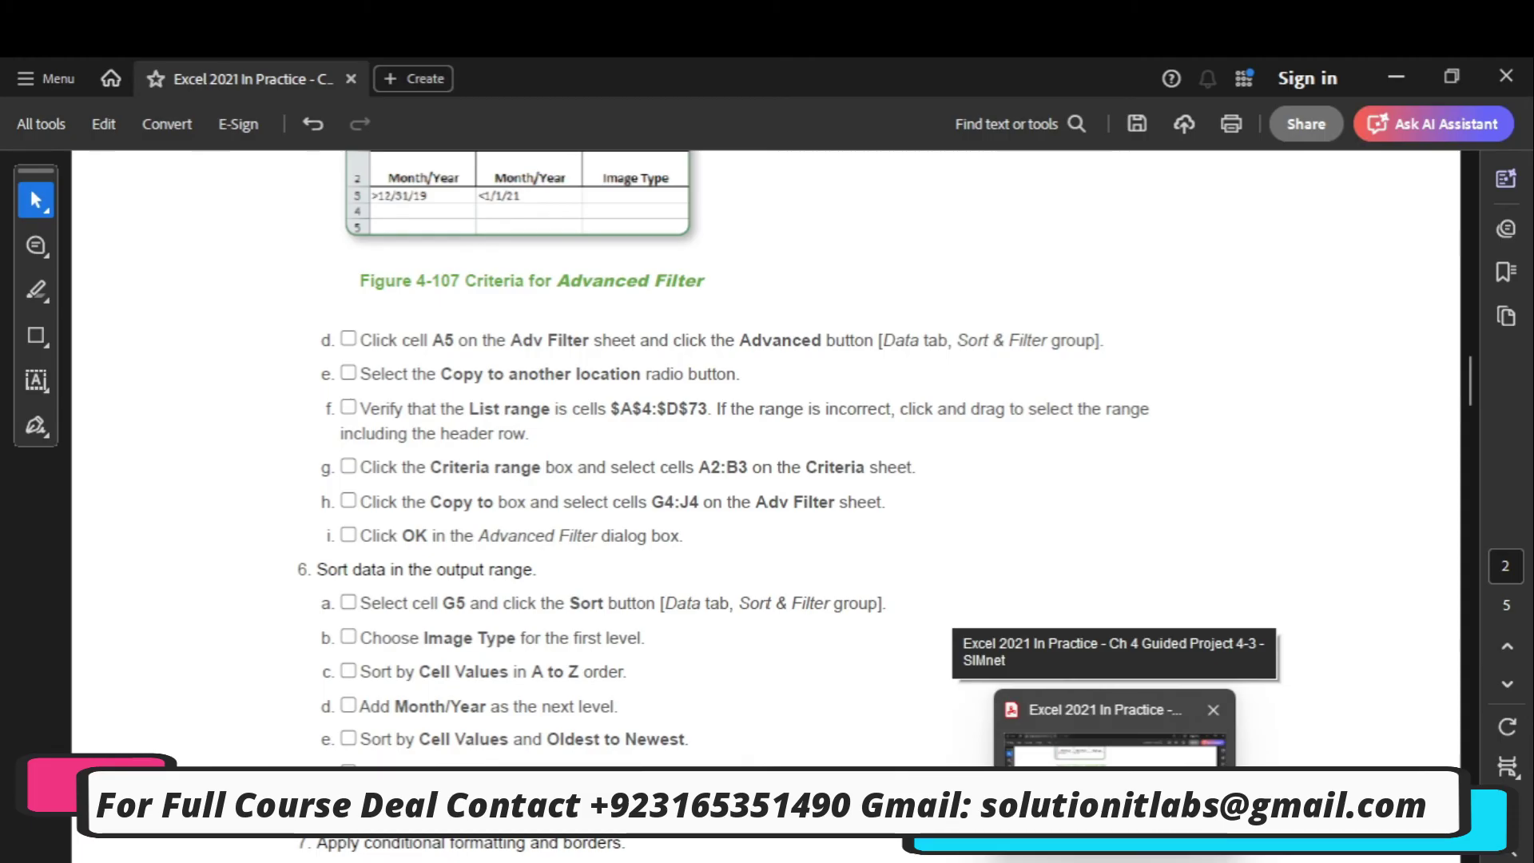
click(1115, 847)
key(alt+o)
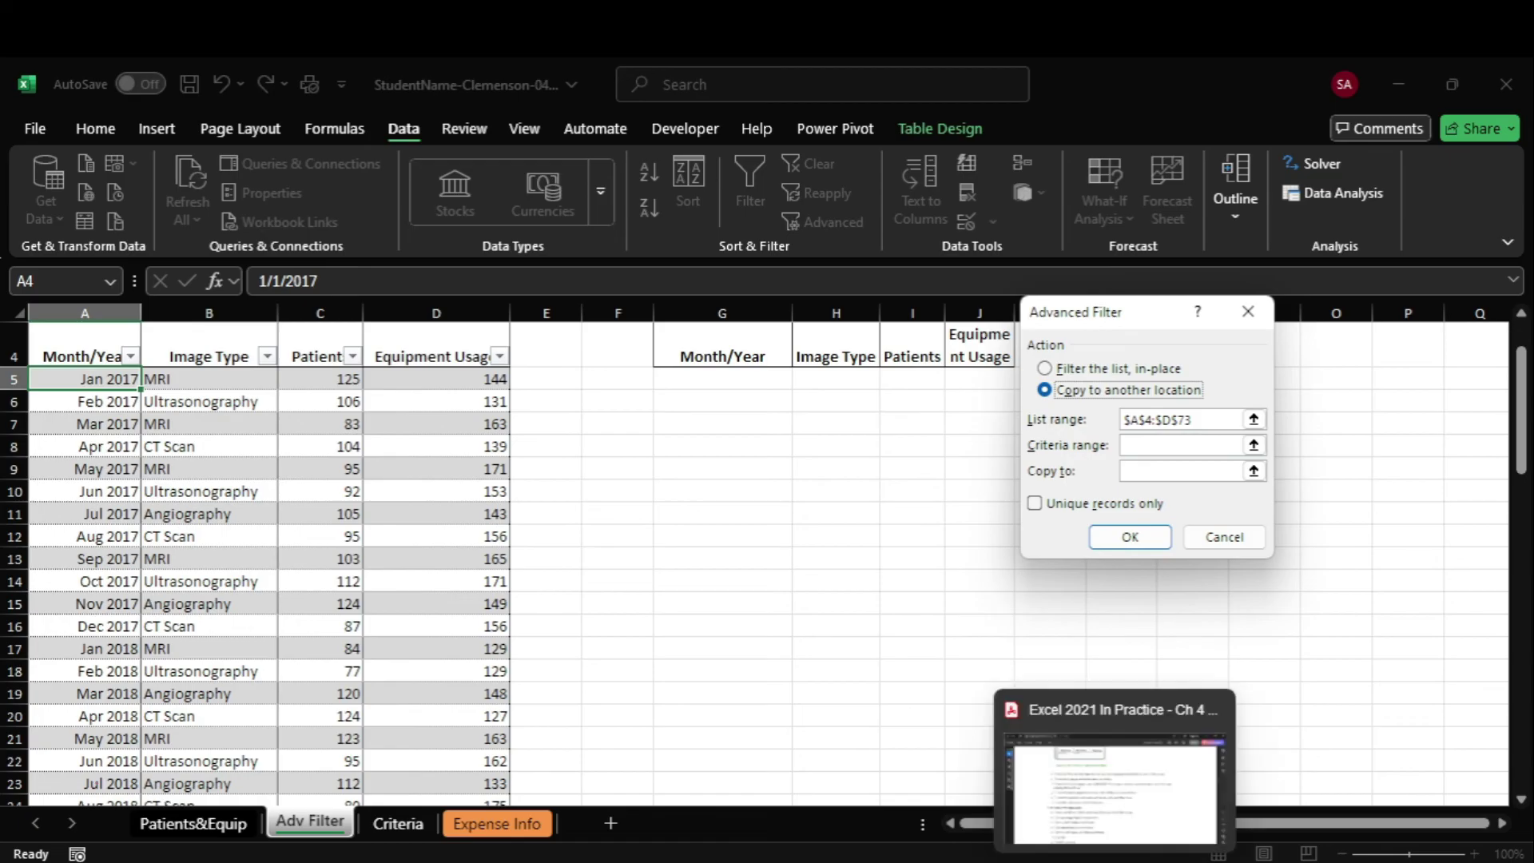
Following steps 5f and 5g of the instructions PDF, set the Advanced Filter's criteria range to A2:B3 on the Criteria sheet.
click(1086, 846)
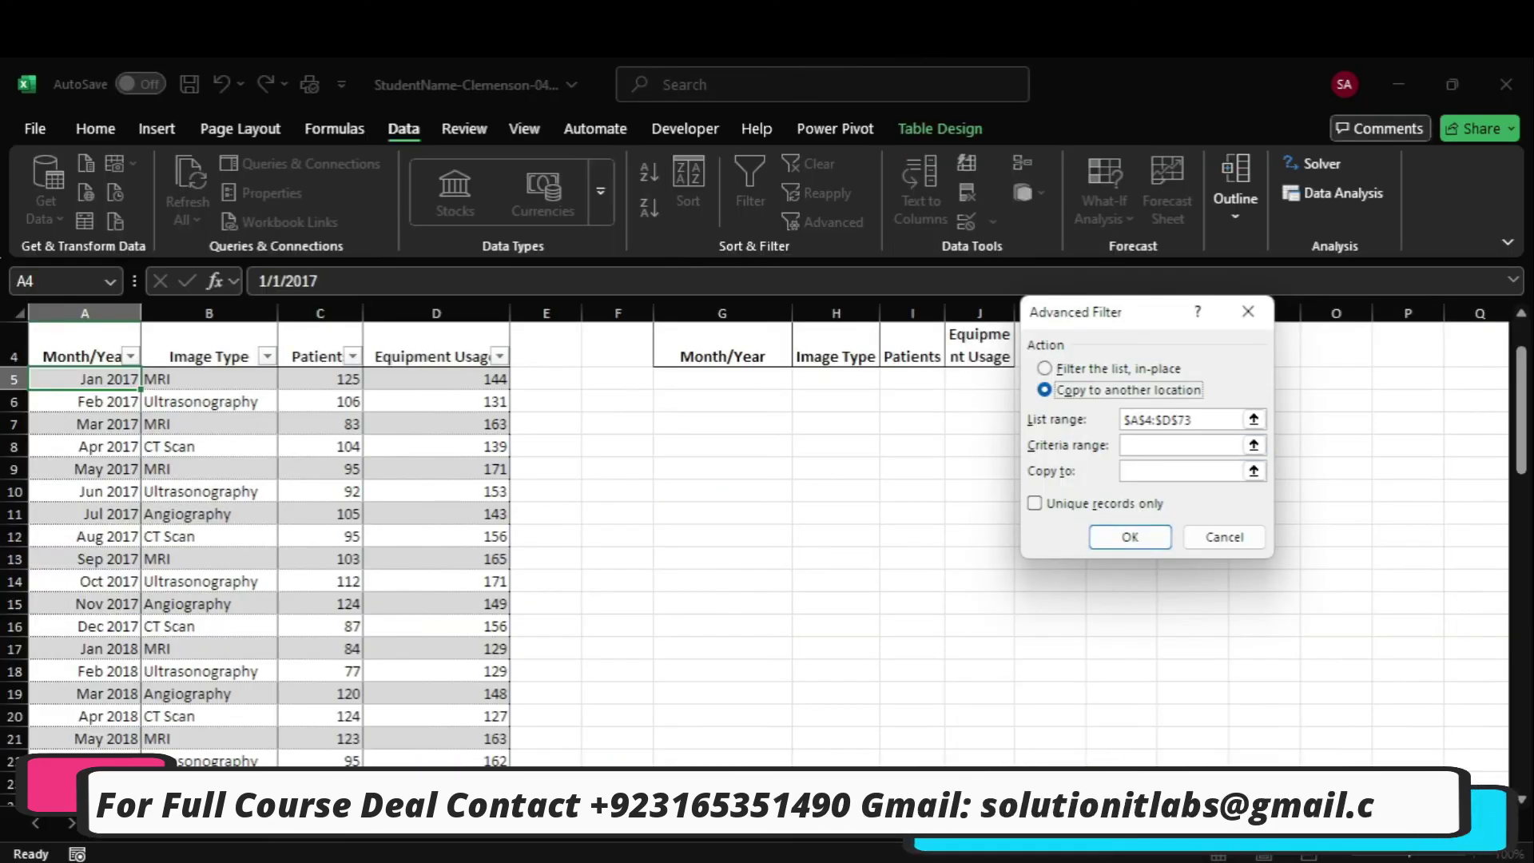
click(1118, 855)
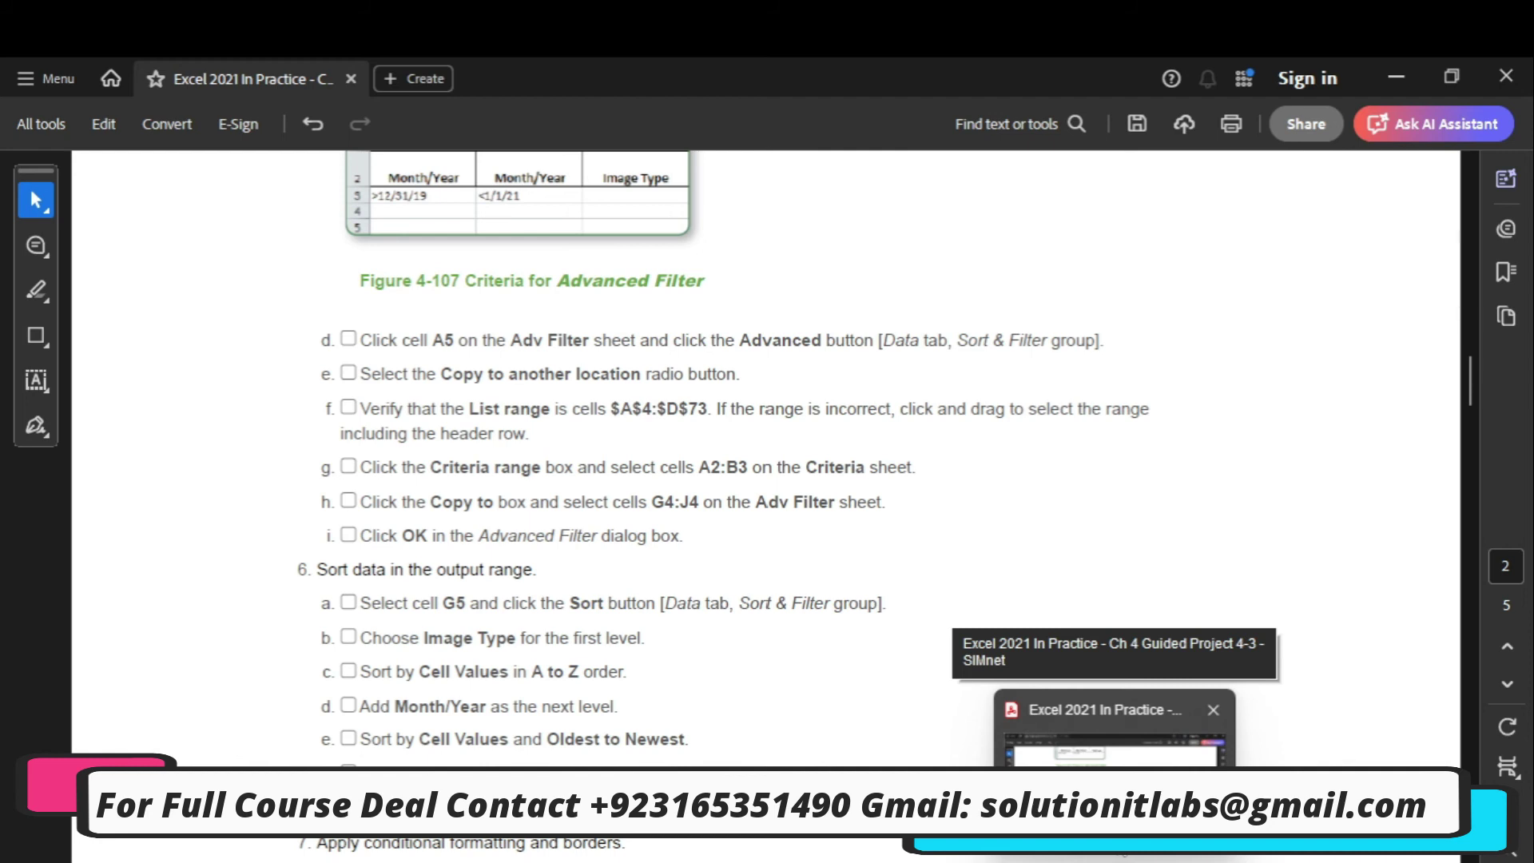
key(alt+Tab)
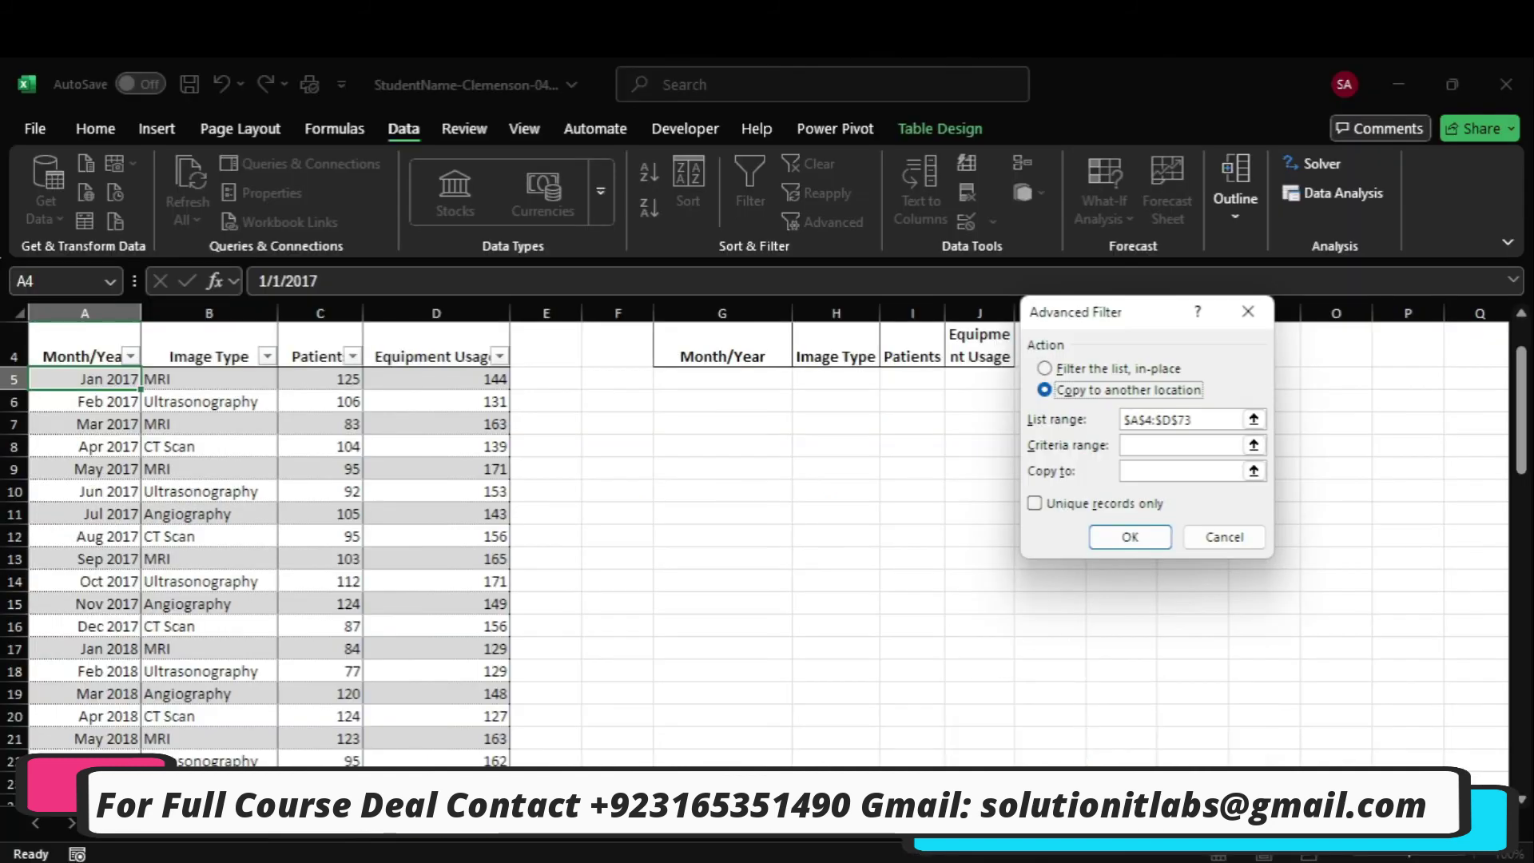
mouse_move(1114, 850)
mouse_move(1114, 759)
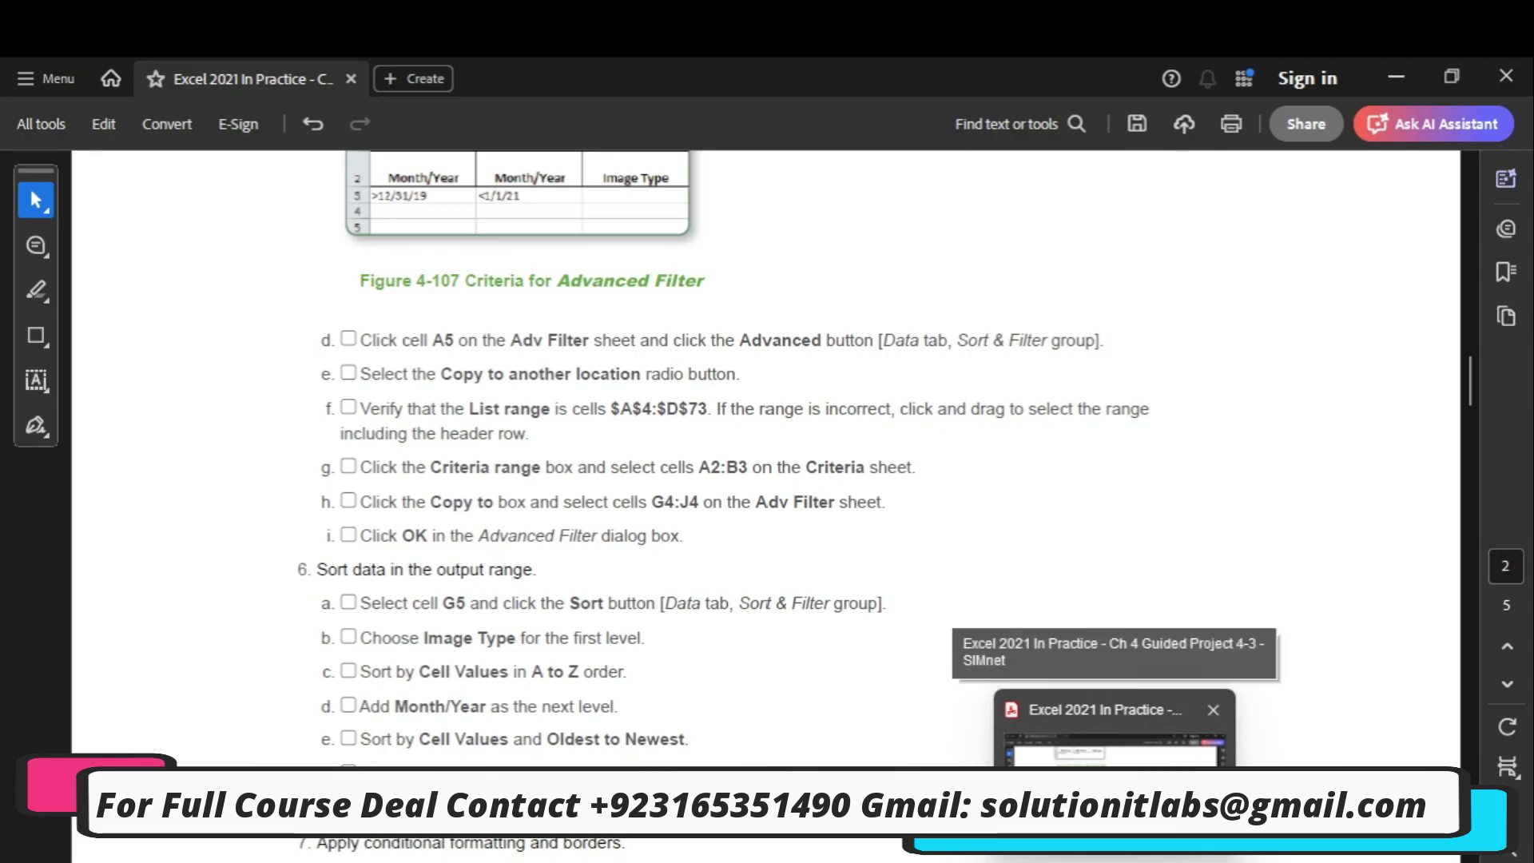
key(alt+Tab)
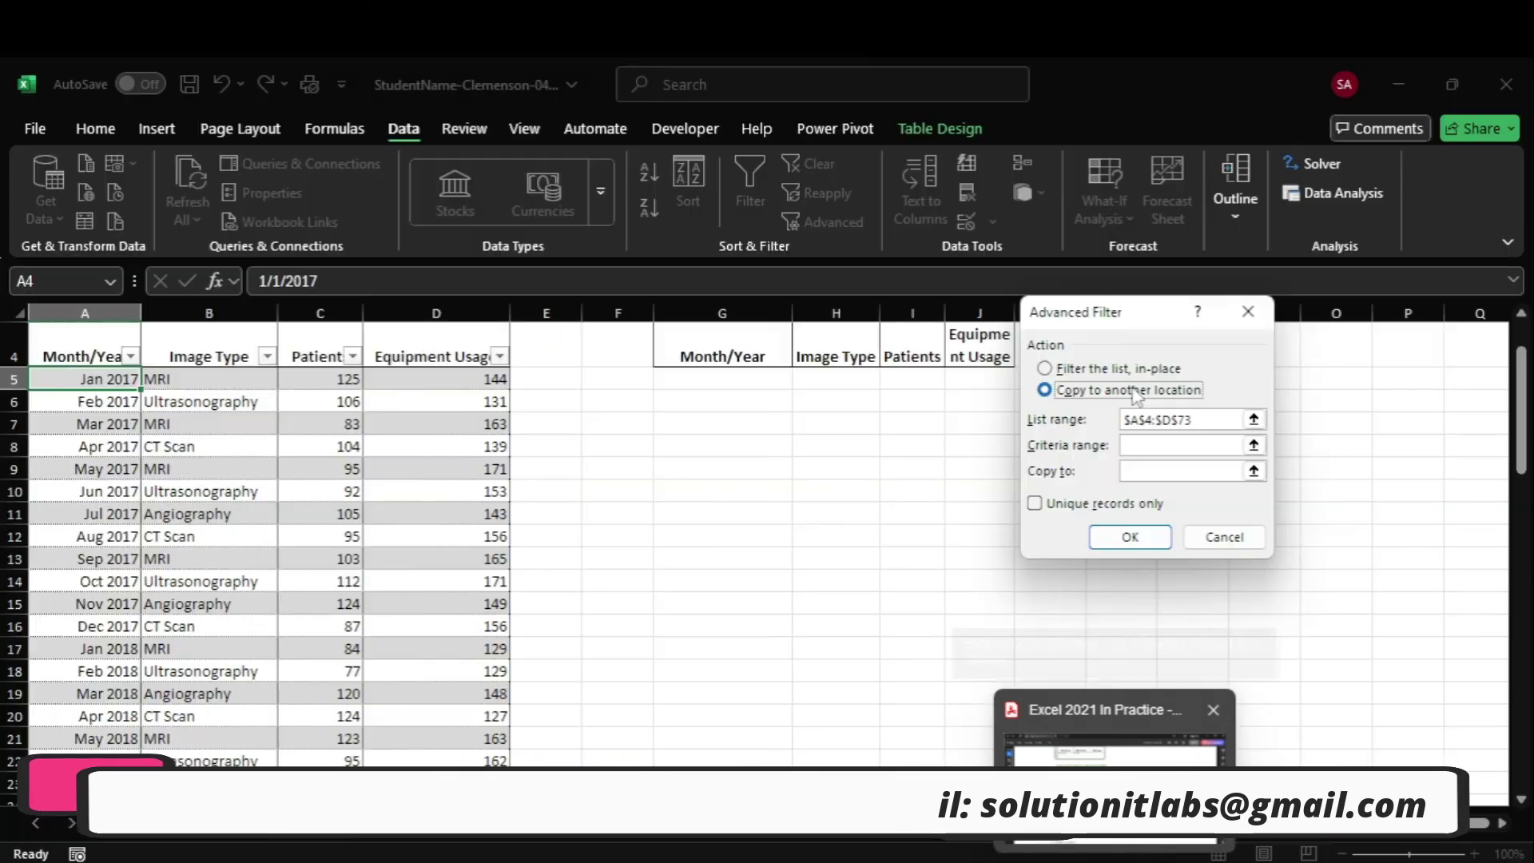
click(1157, 444)
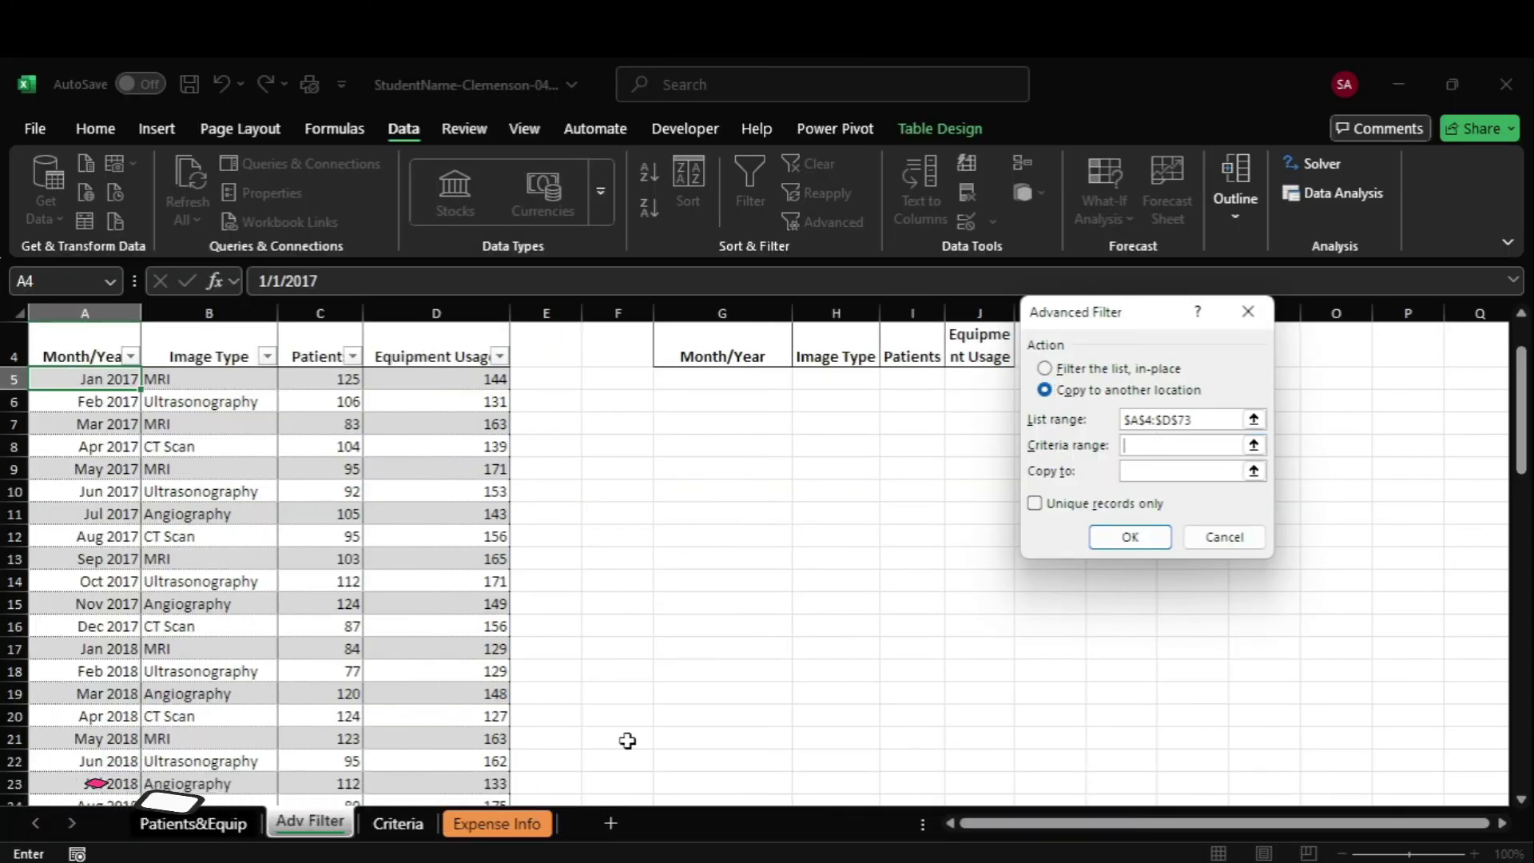
click(417, 827)
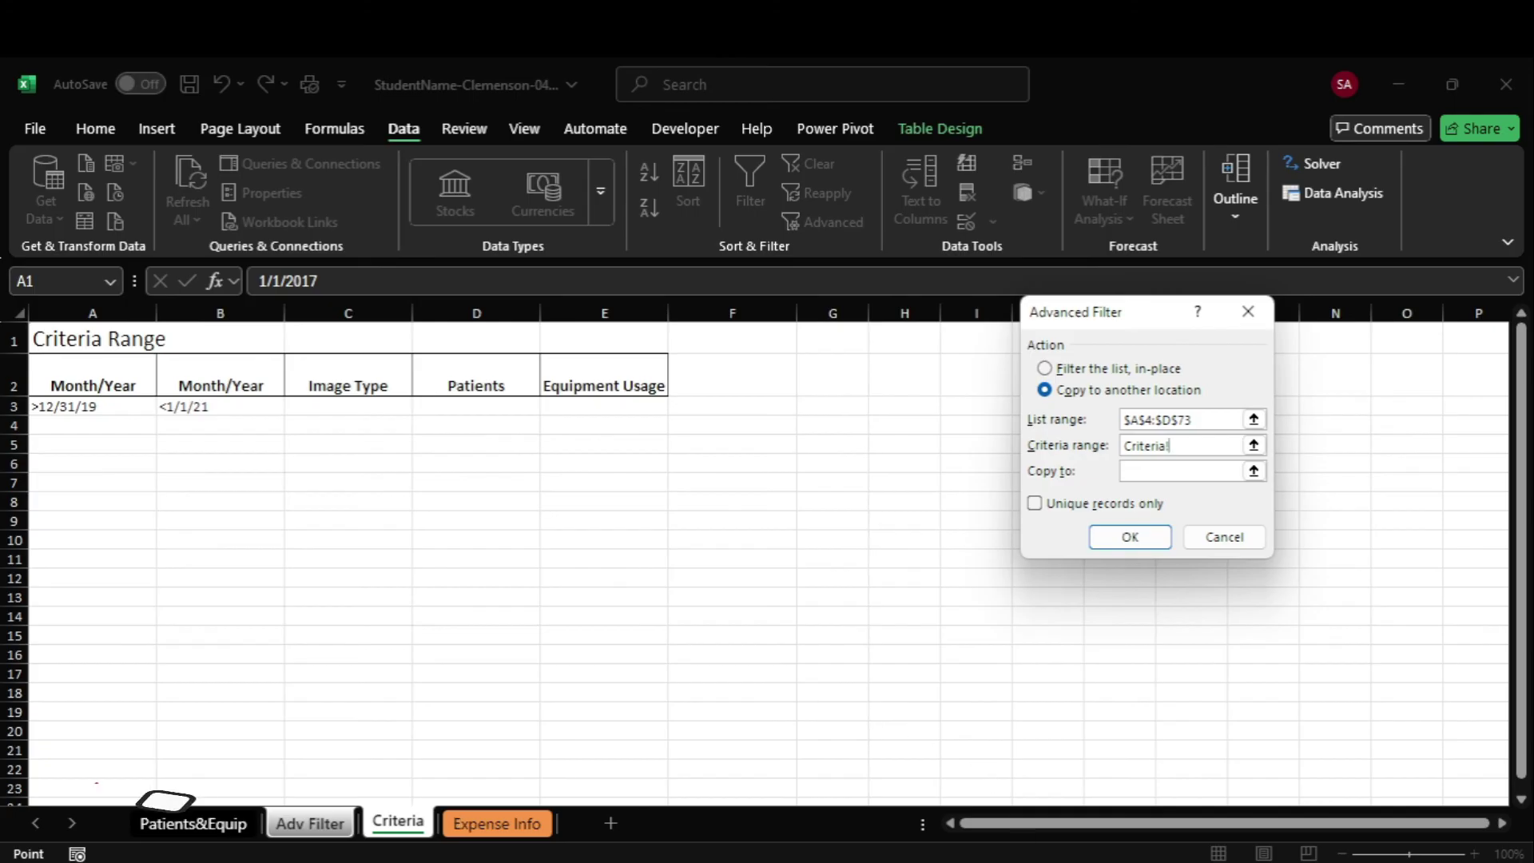
mouse_move(1099, 854)
mouse_move(1114, 798)
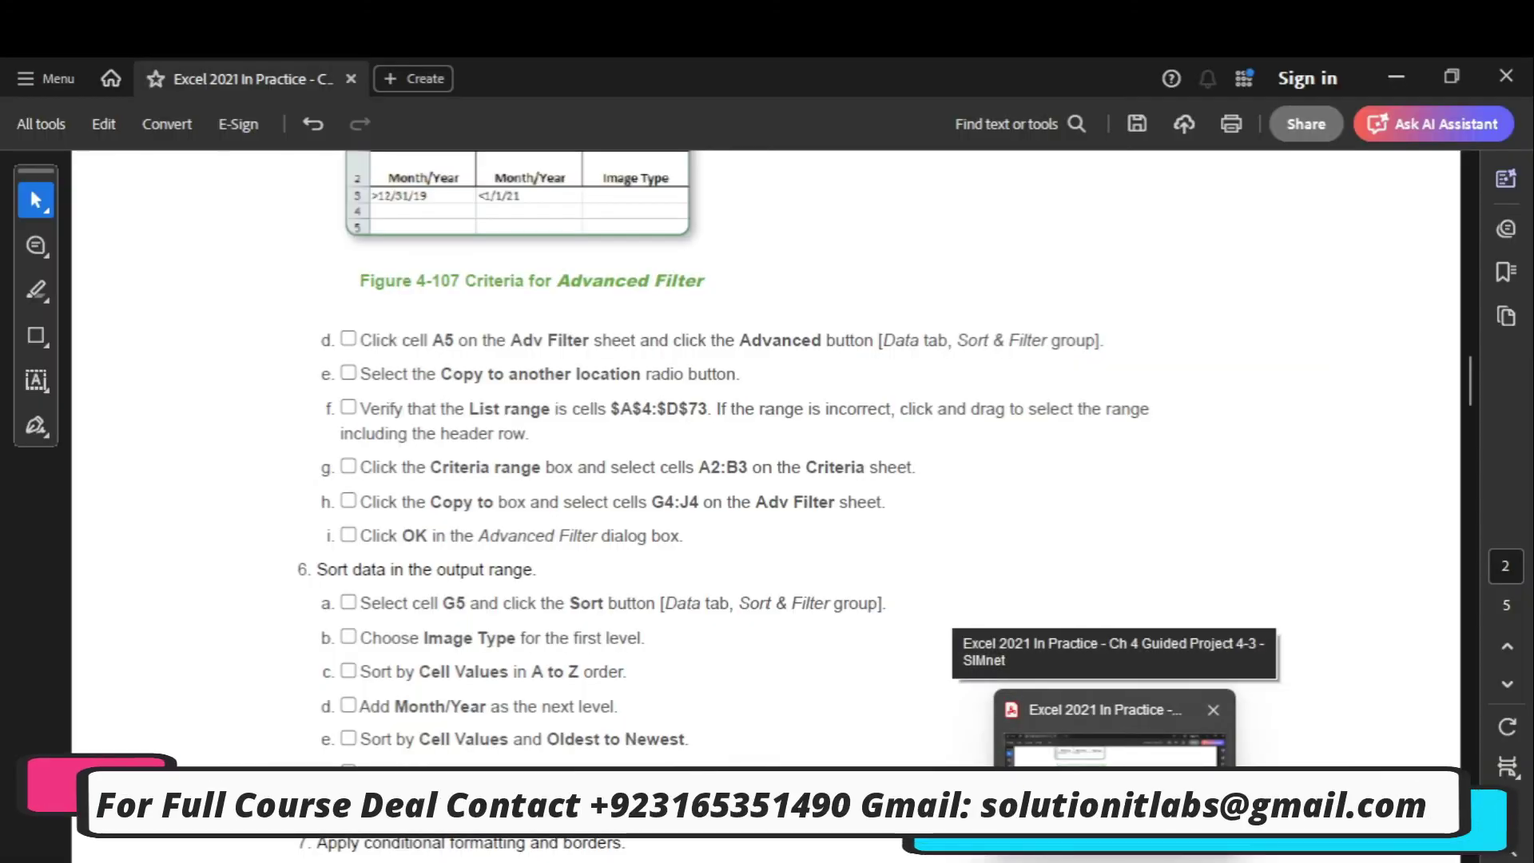
key(alt+Tab)
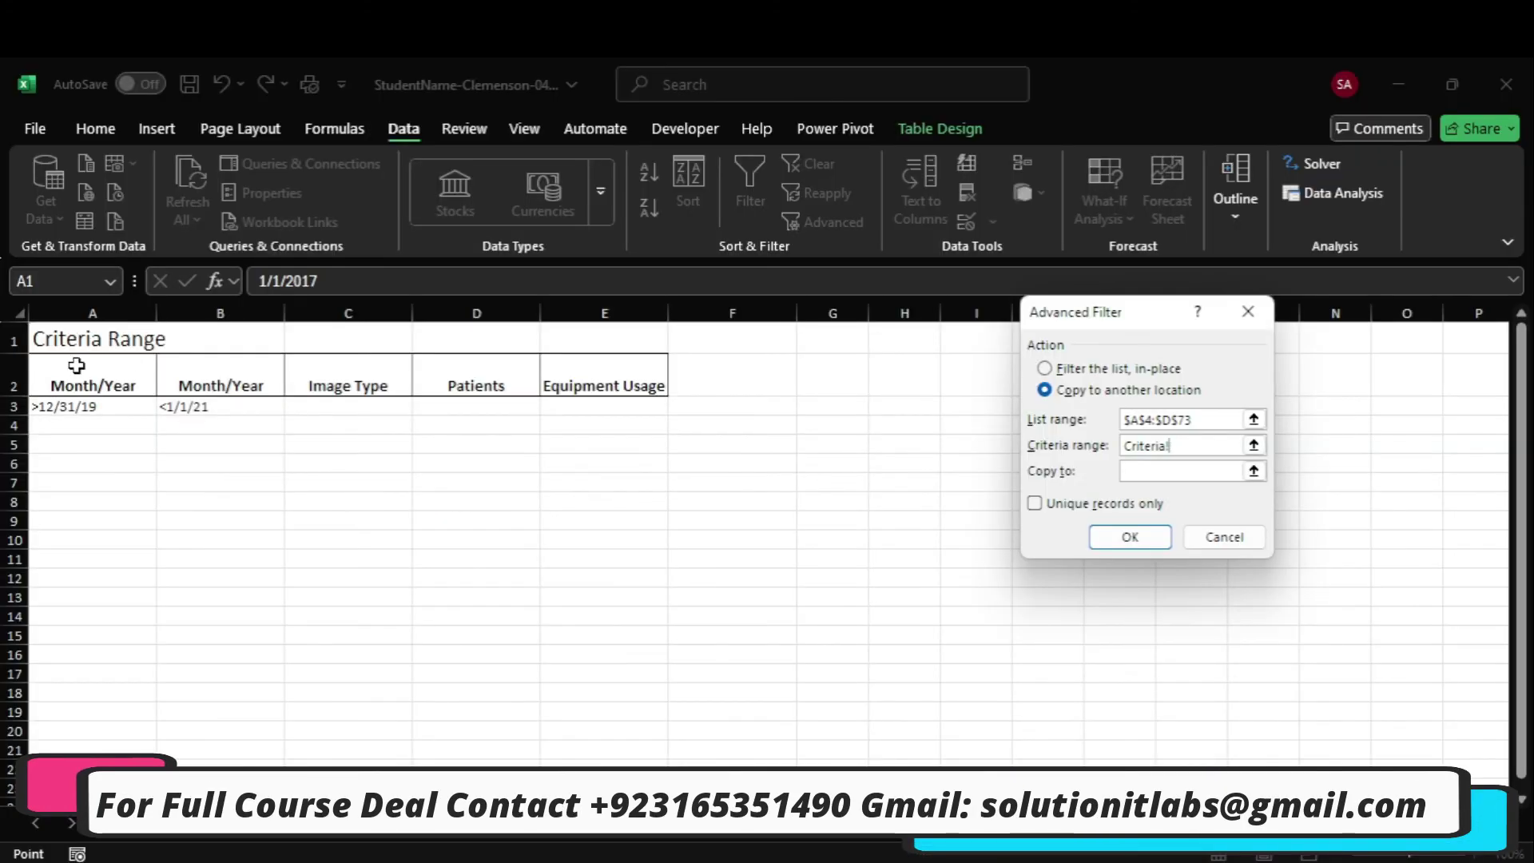
drag(75, 365, 219, 401)
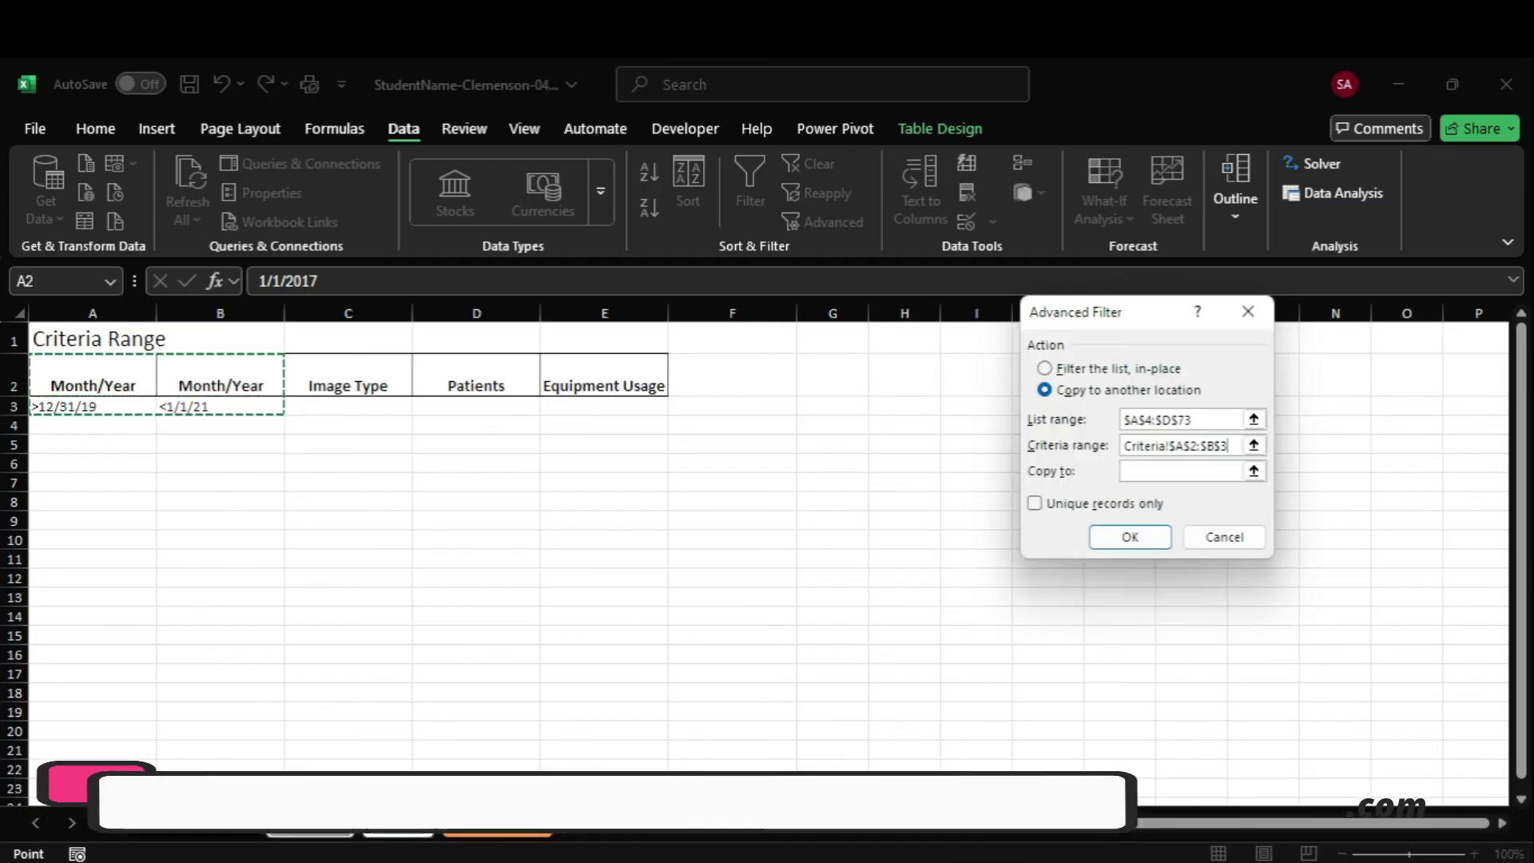
Check step 5h of the instructions PDF and set the Advanced Filter's Copy to range to G4:J4 on the Adv Filter sheet.
click(1099, 838)
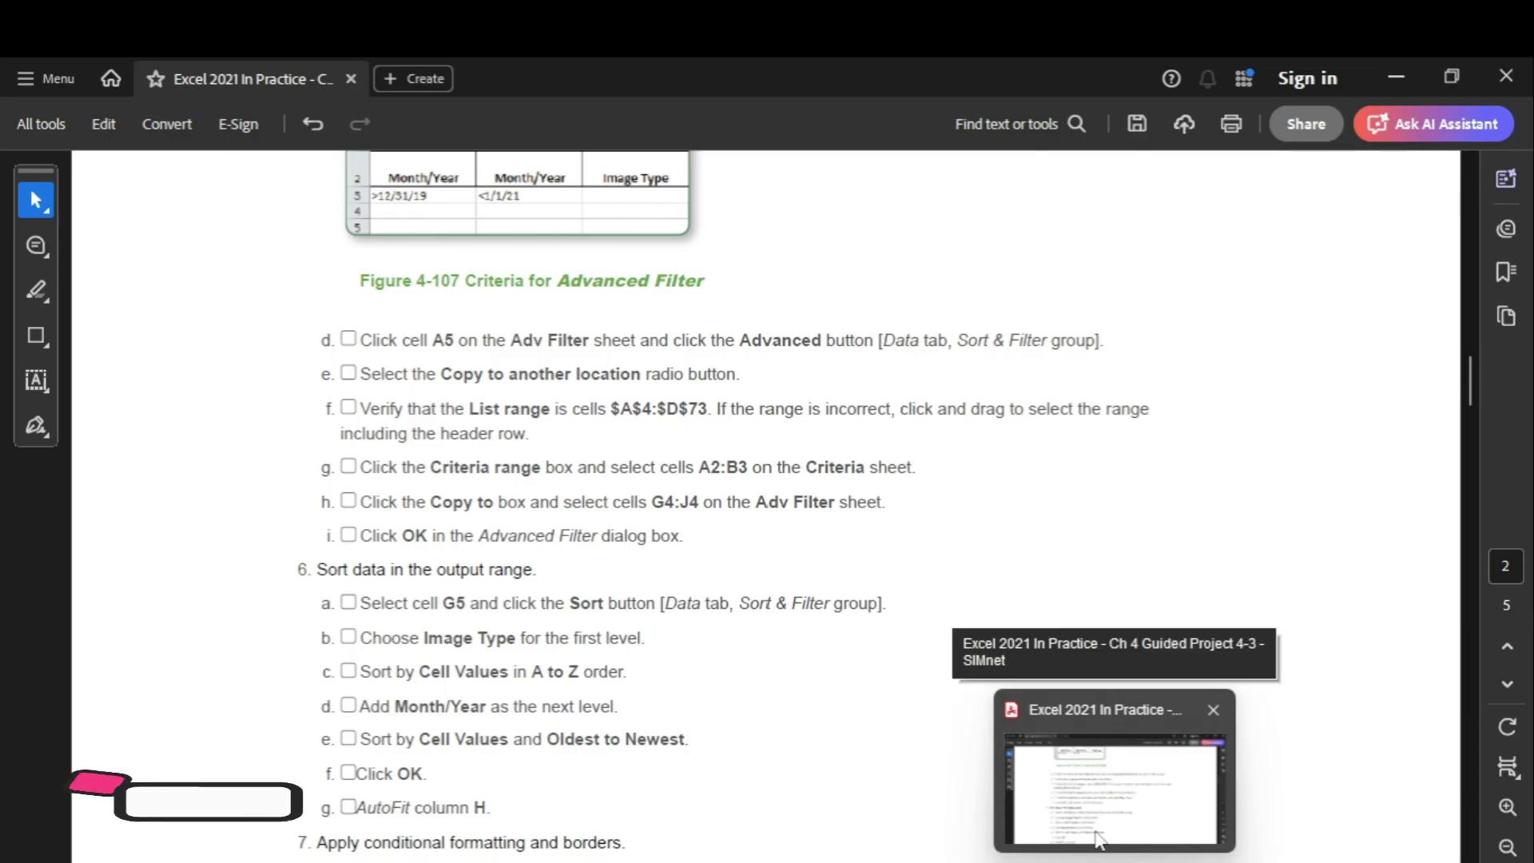
key(alt+Tab)
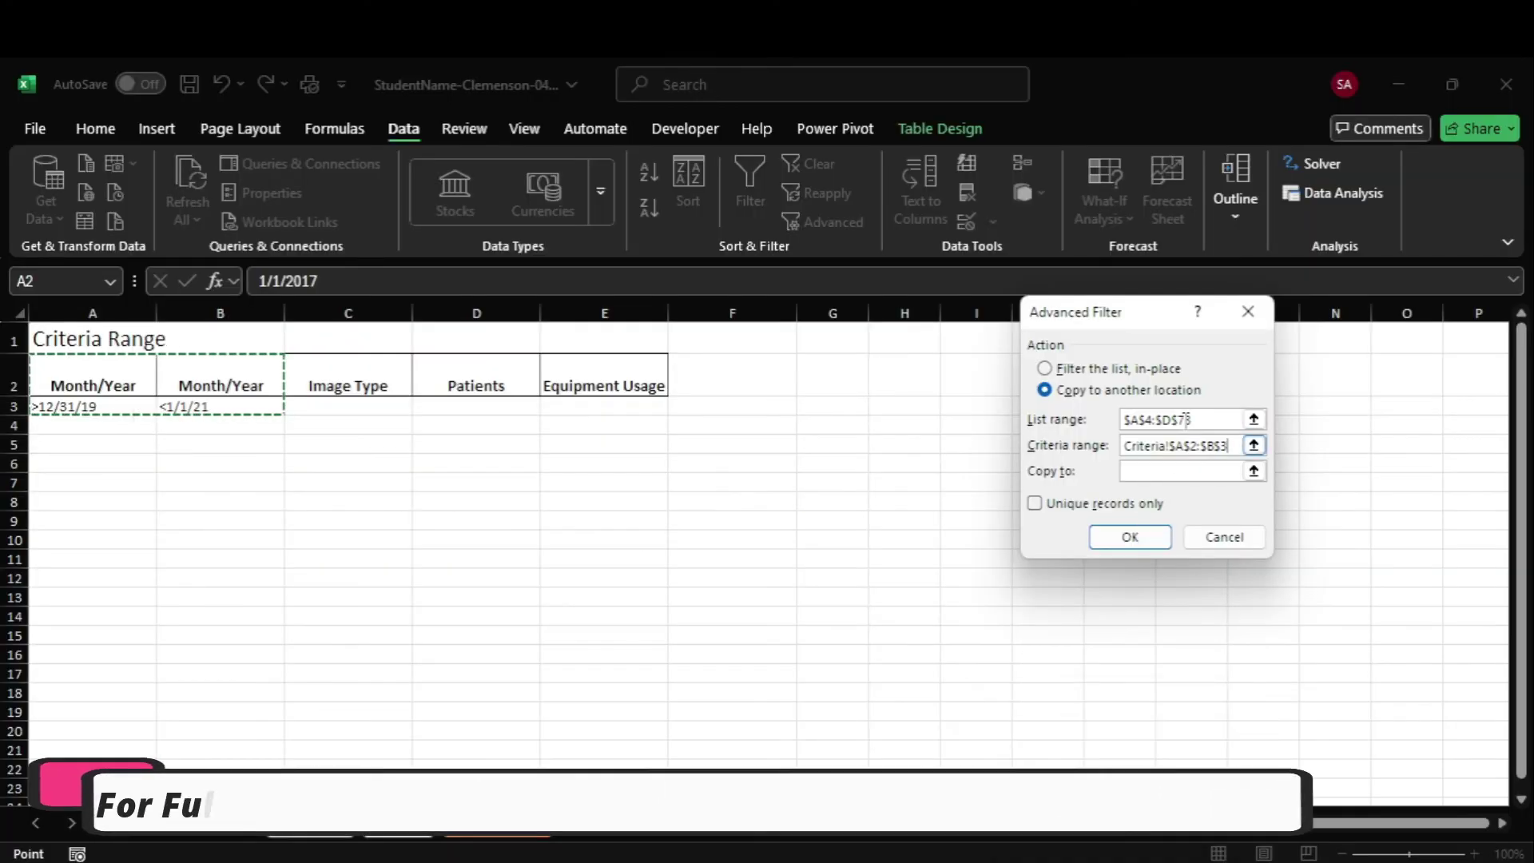
click(1156, 471)
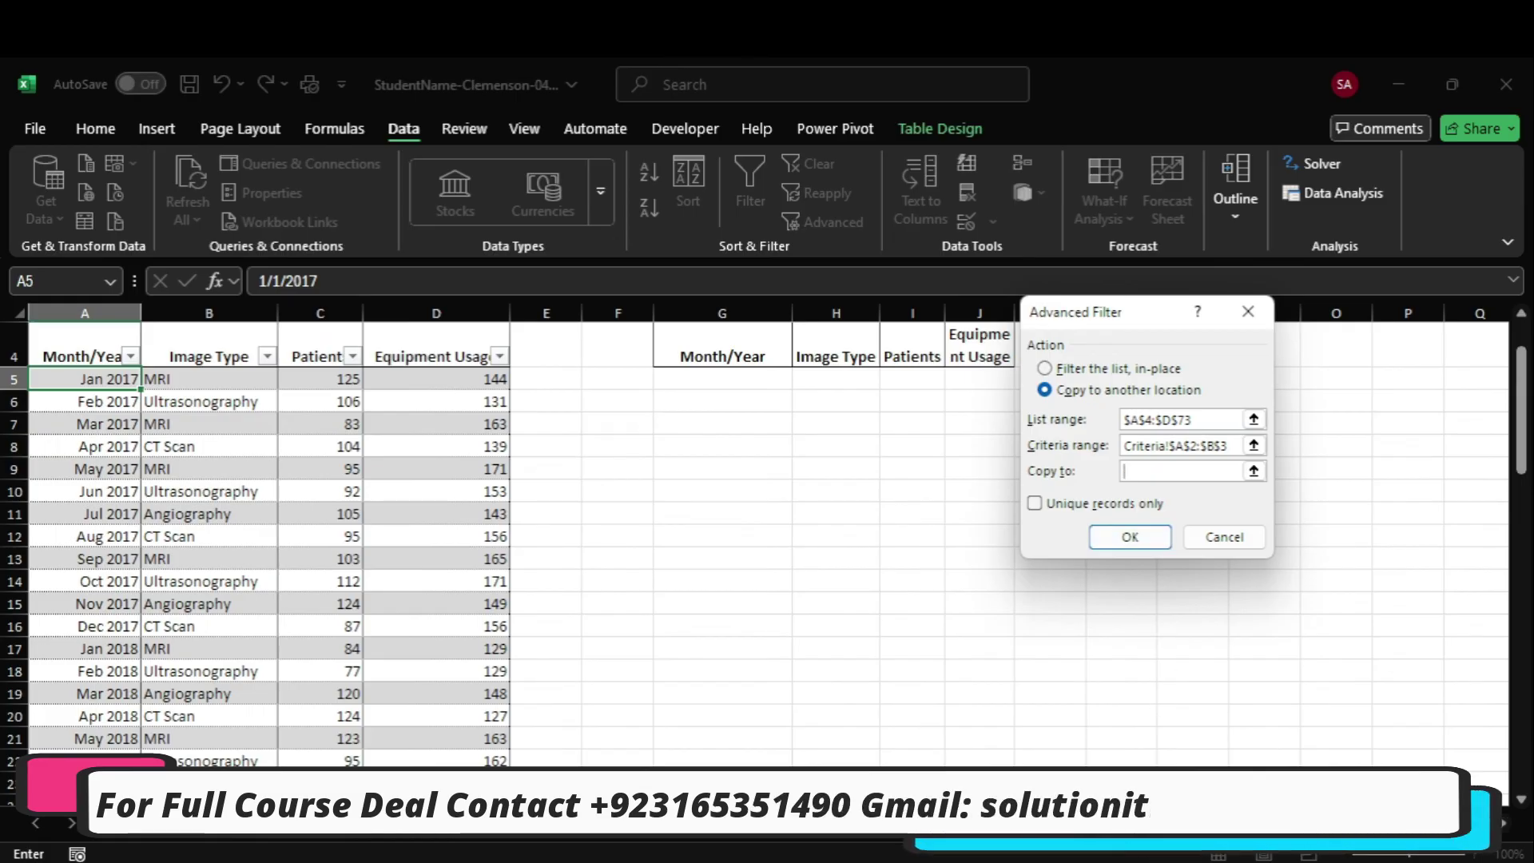
mouse_move(1113, 855)
mouse_move(1114, 790)
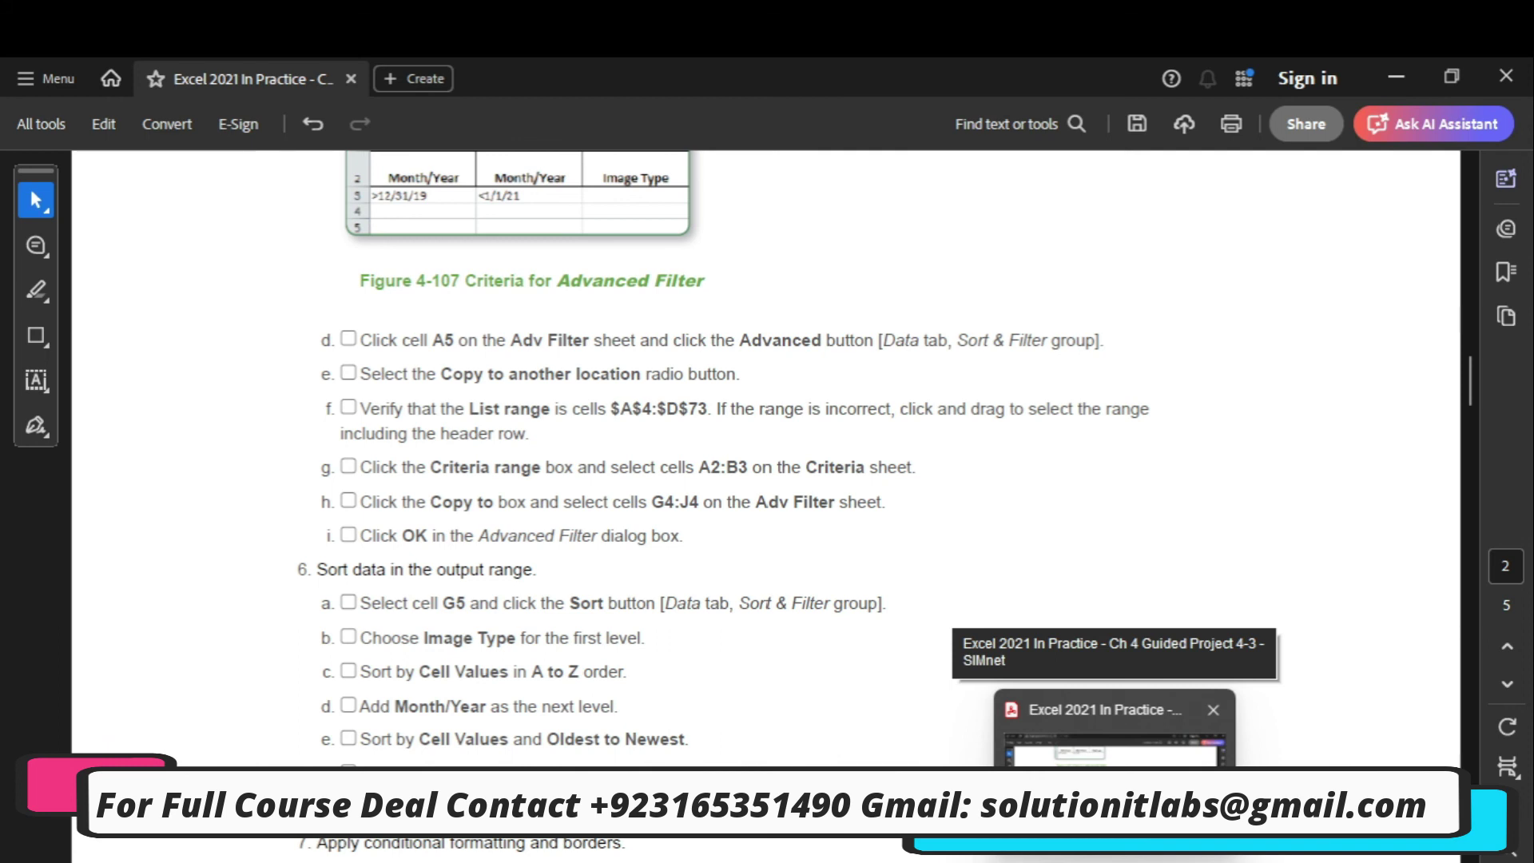
key(alt+Tab)
drag(1520, 426, 1520, 400)
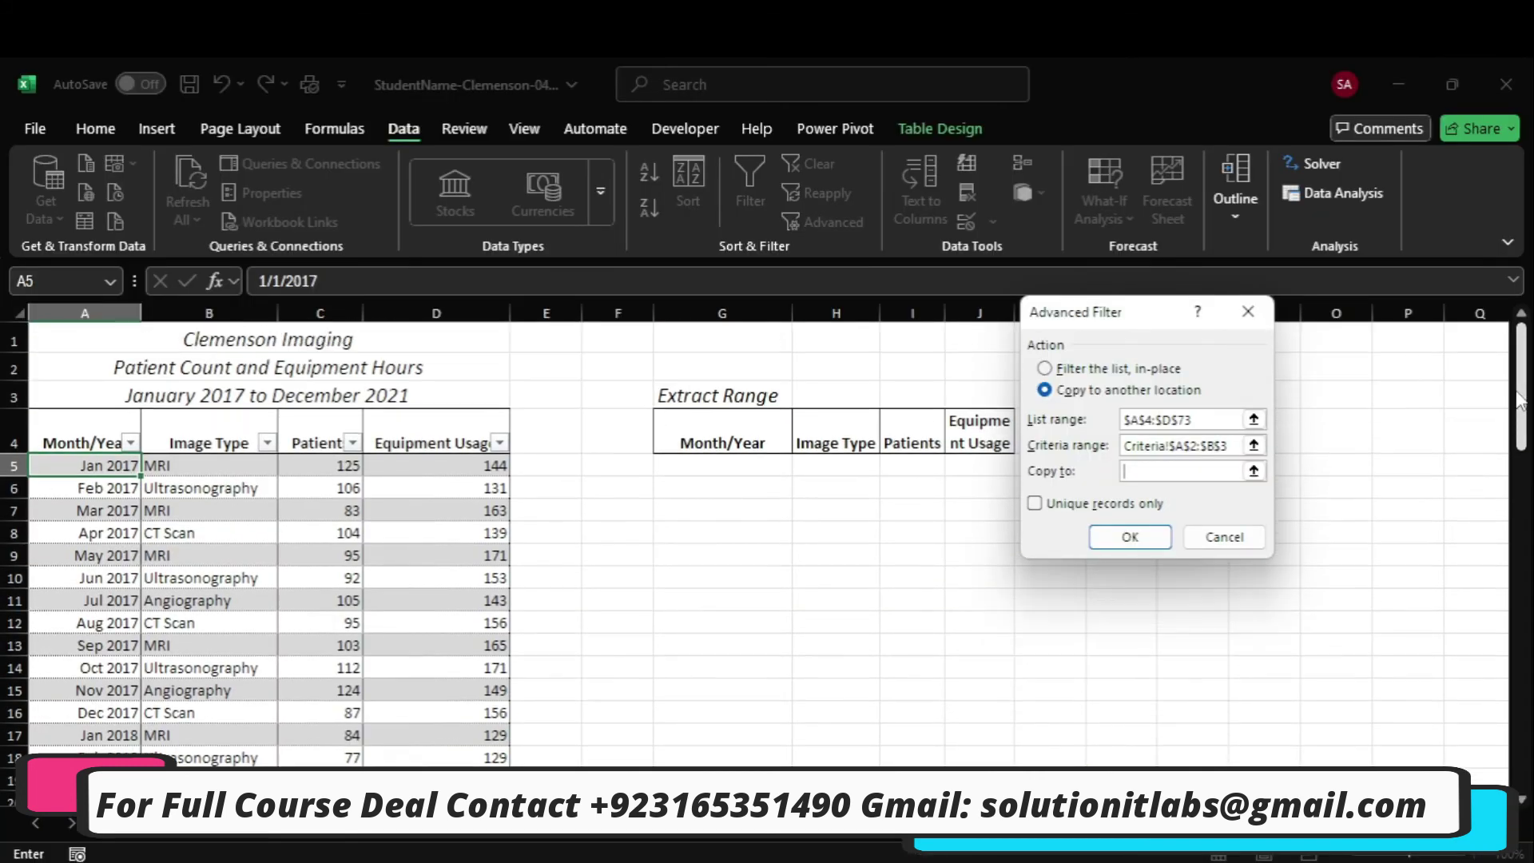
drag(722, 455, 969, 444)
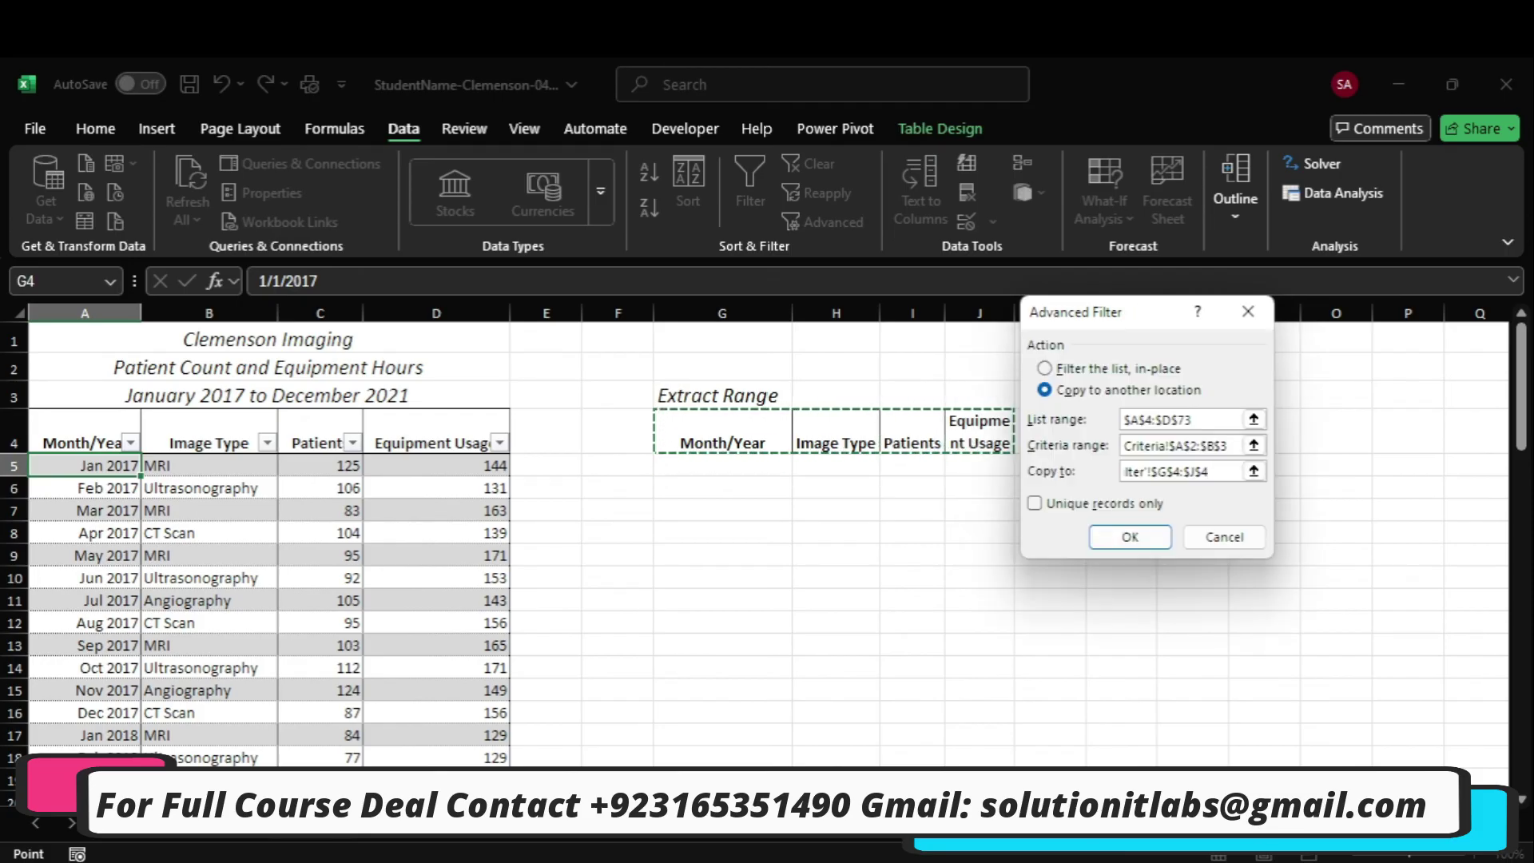
Check step 5i of the instructions PDF and run the Advanced Filter to extract the matching records.
click(1101, 855)
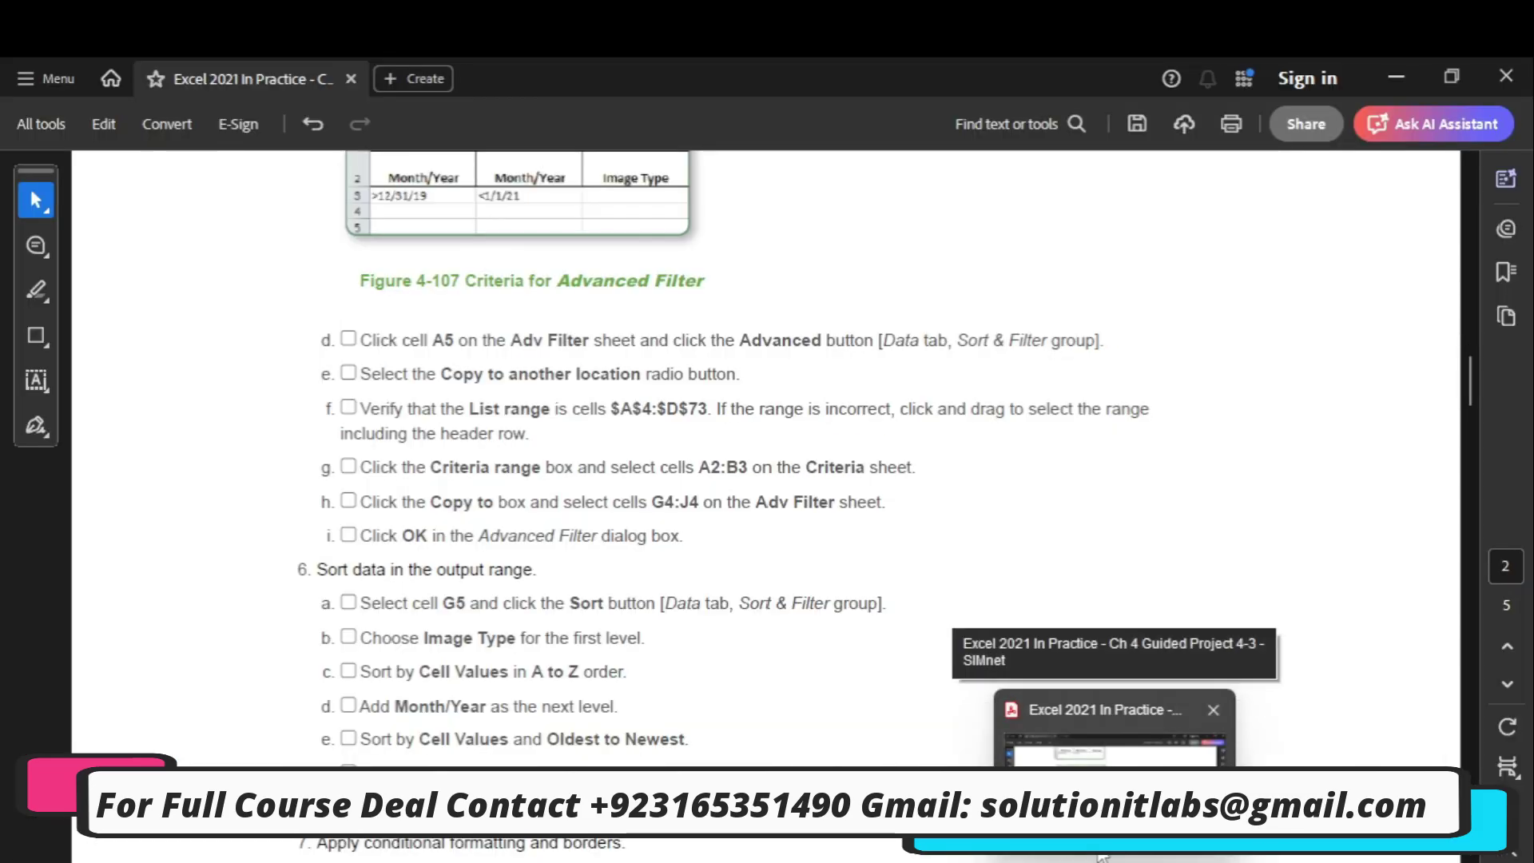
key(alt+Tab)
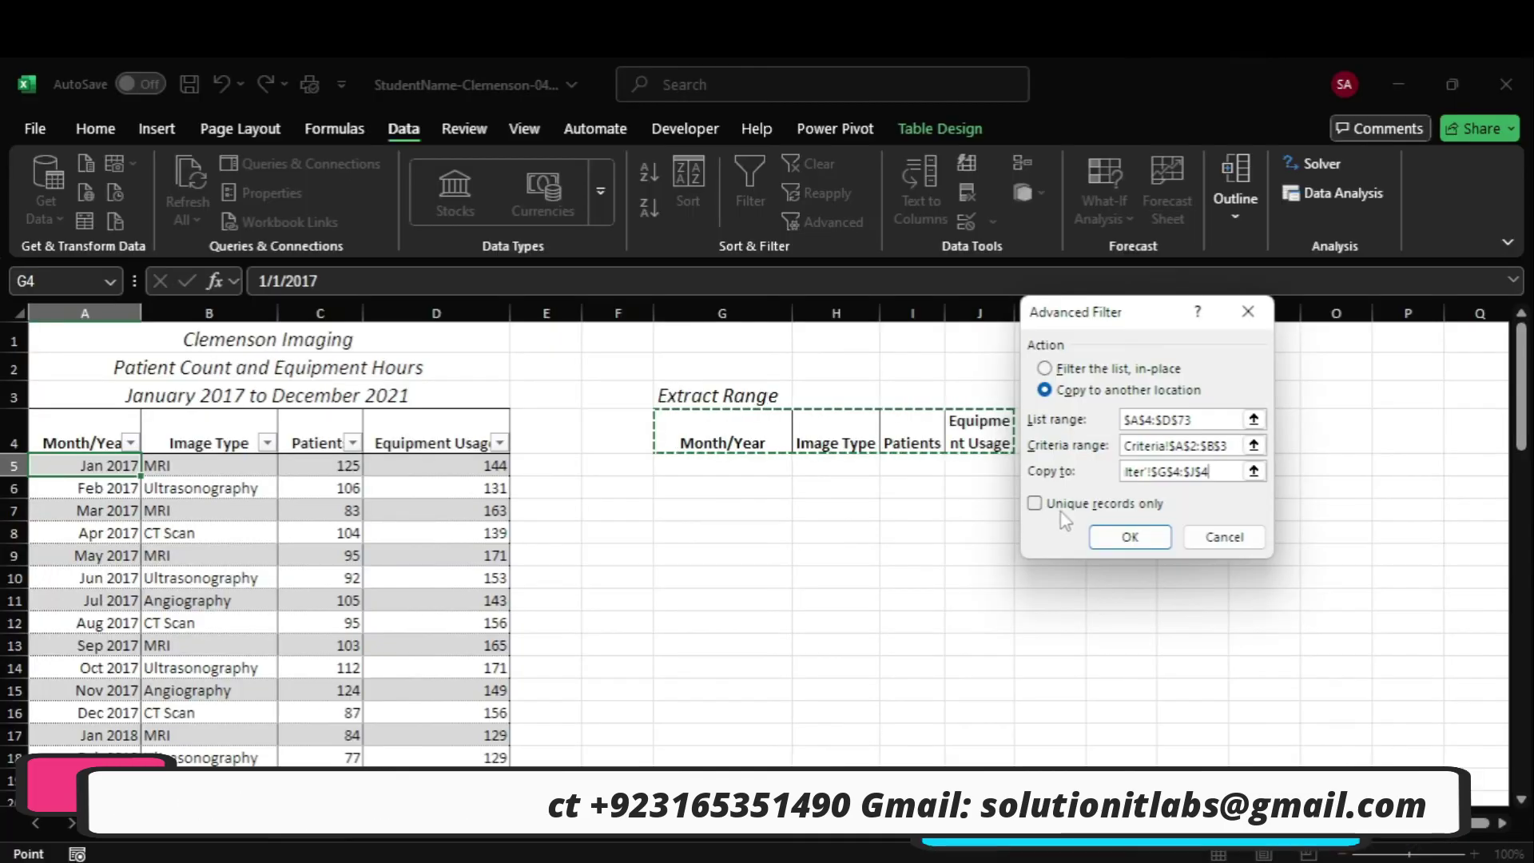
click(1126, 537)
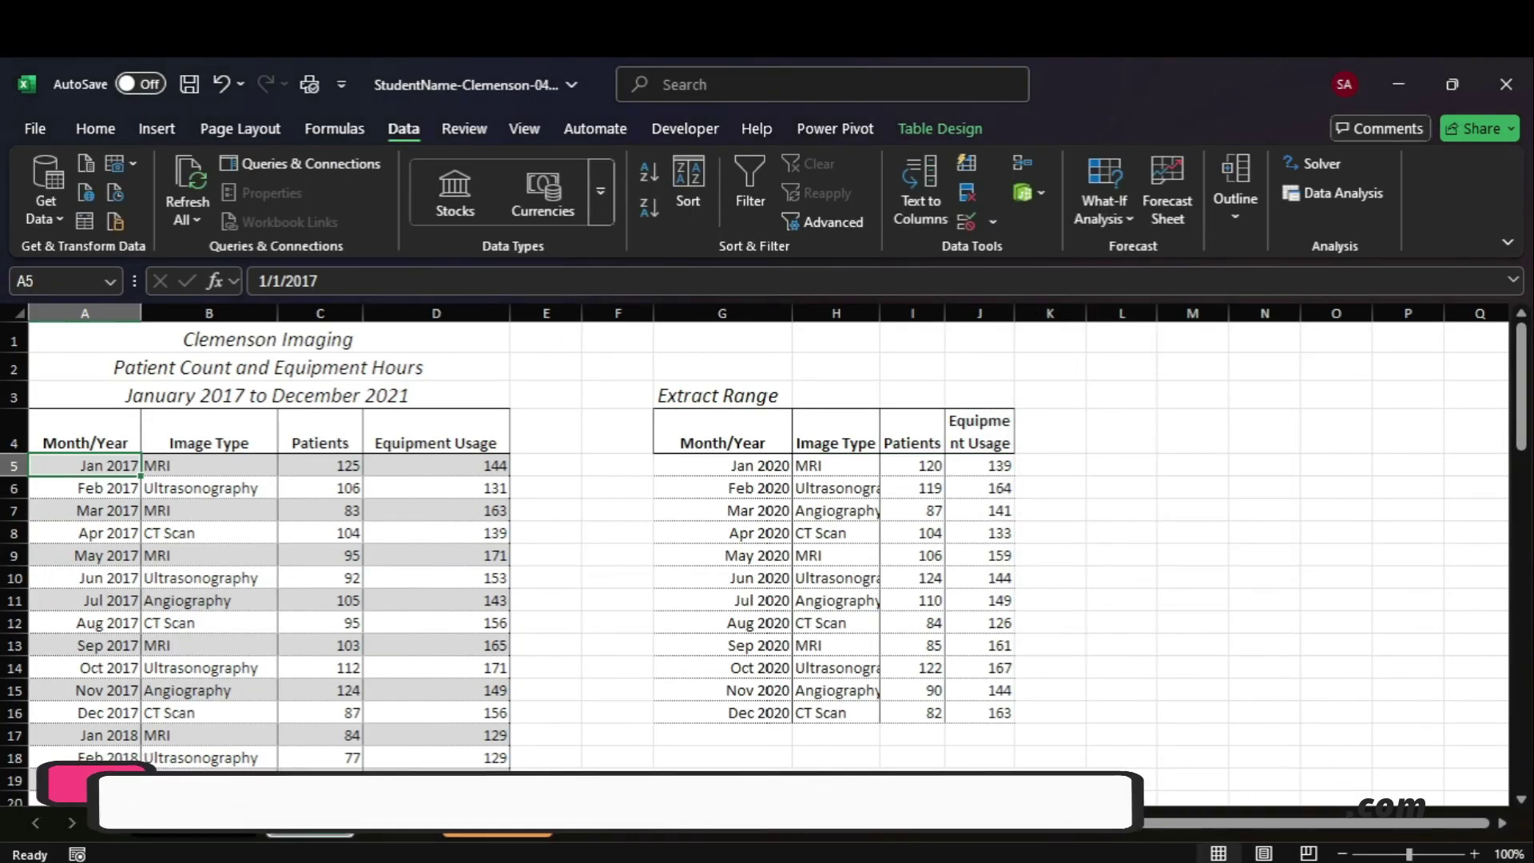
Read step 6 of the instructions PDF and select cell G5 in the extract range on the Adv Filter sheet.
click(1113, 854)
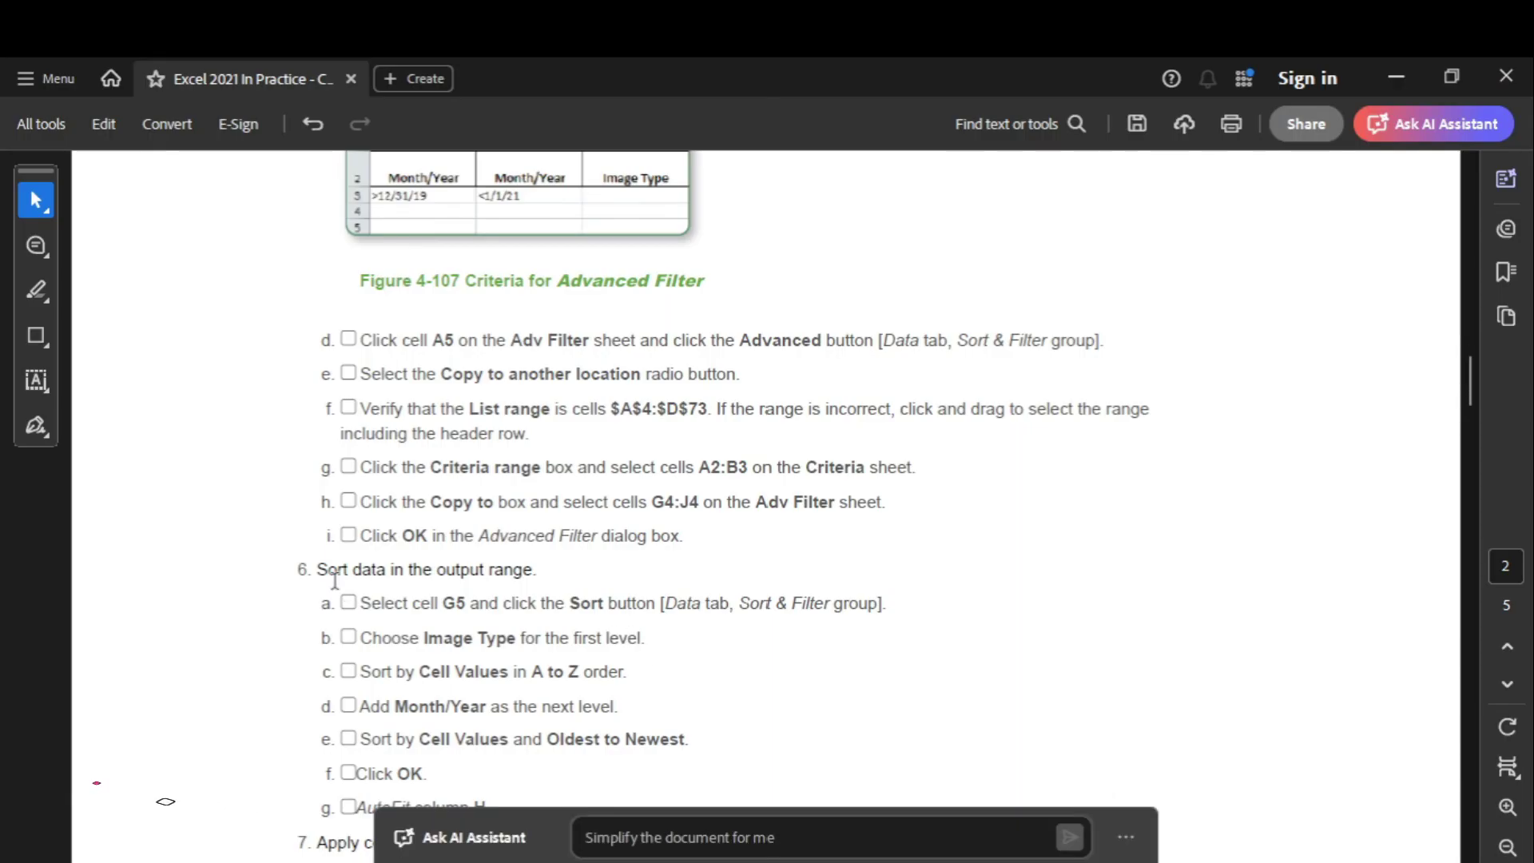
drag(1472, 378, 1474, 396)
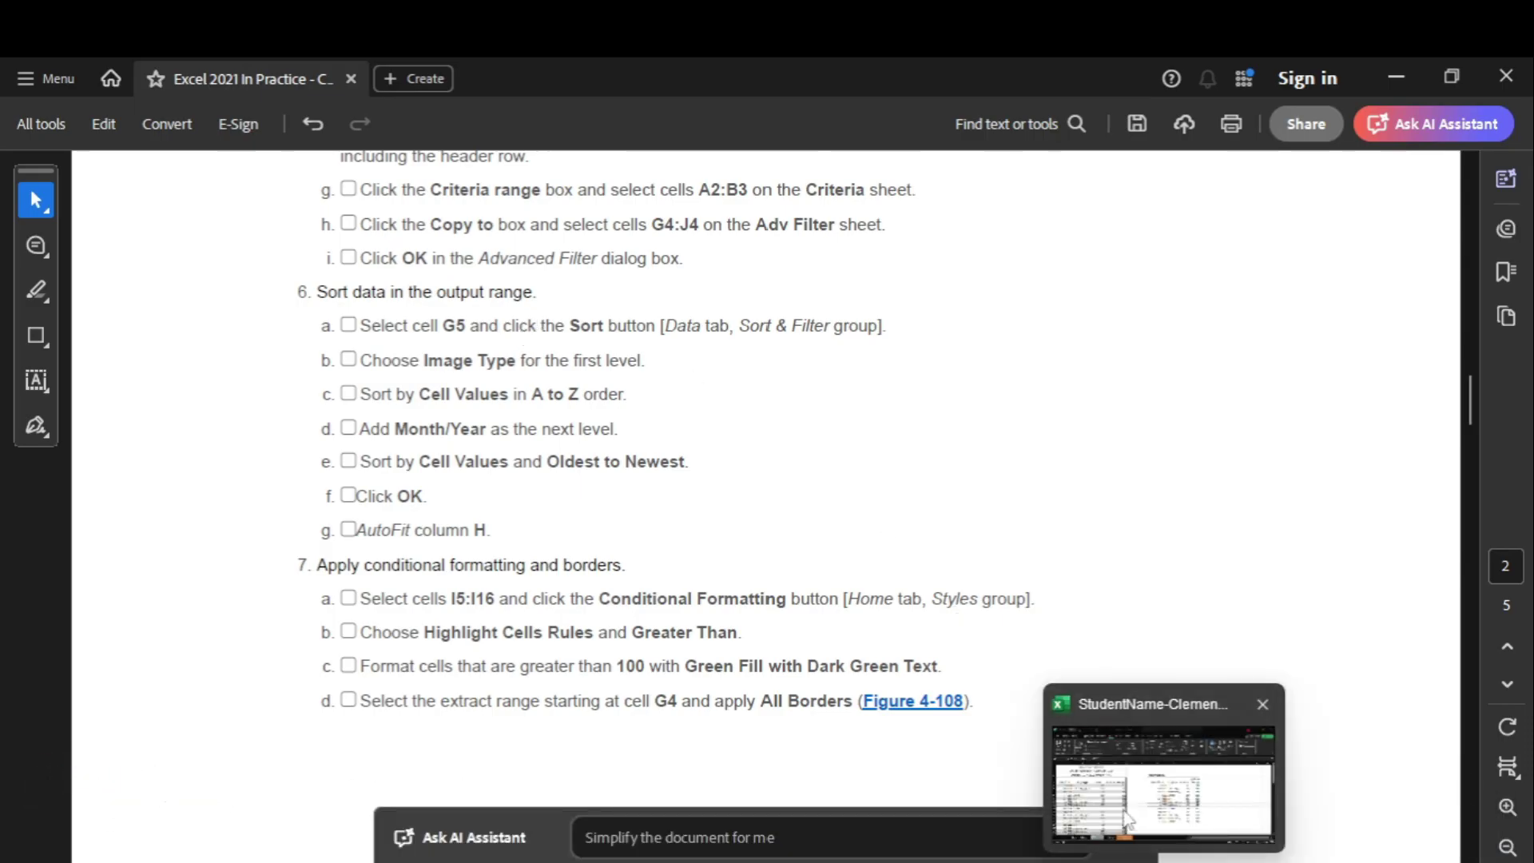
click(1162, 778)
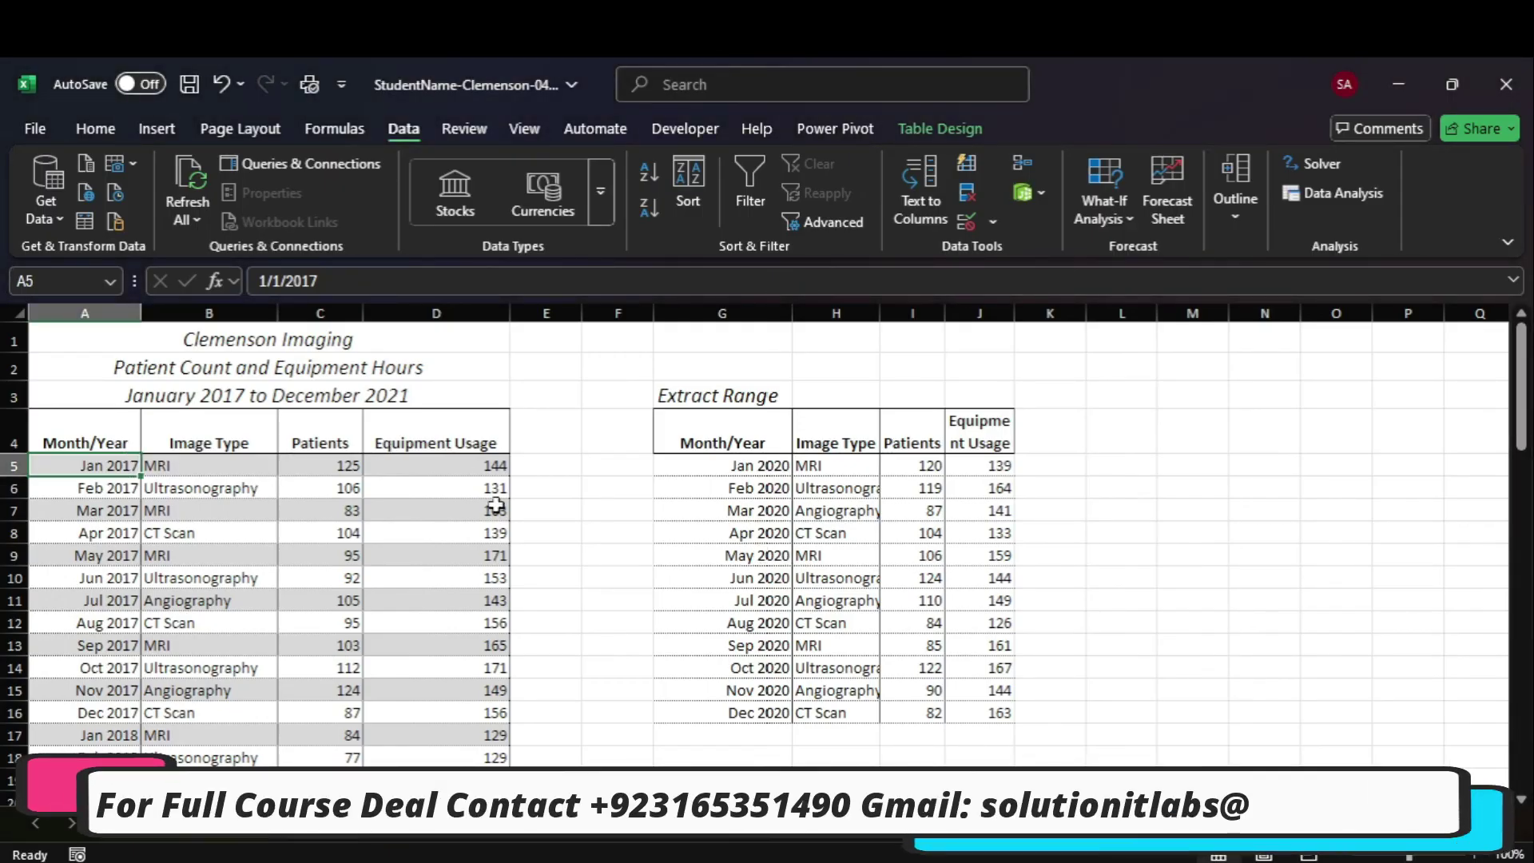
click(751, 434)
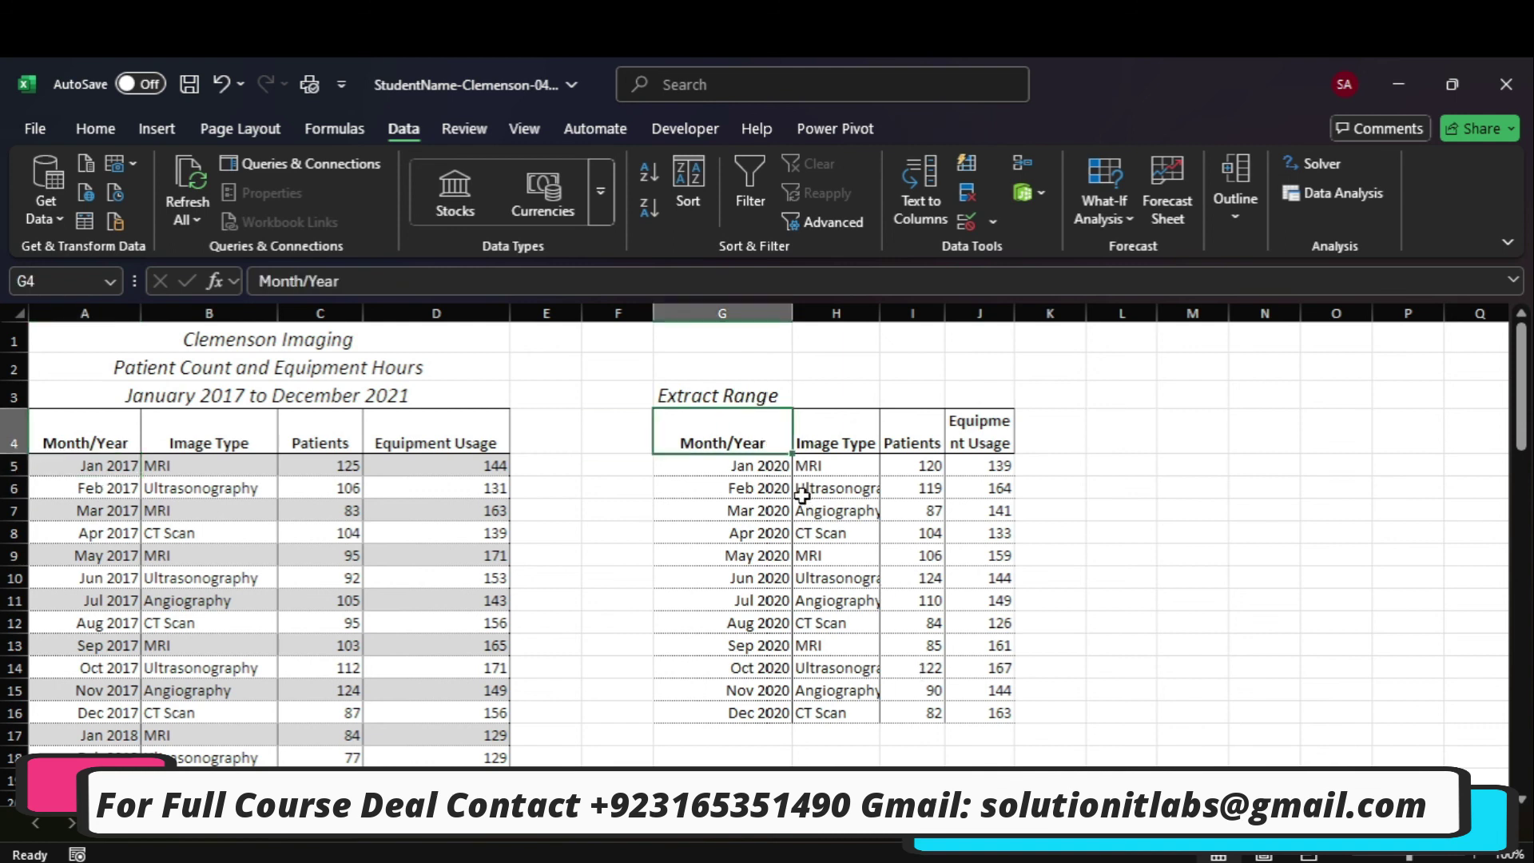
click(771, 464)
click(1114, 735)
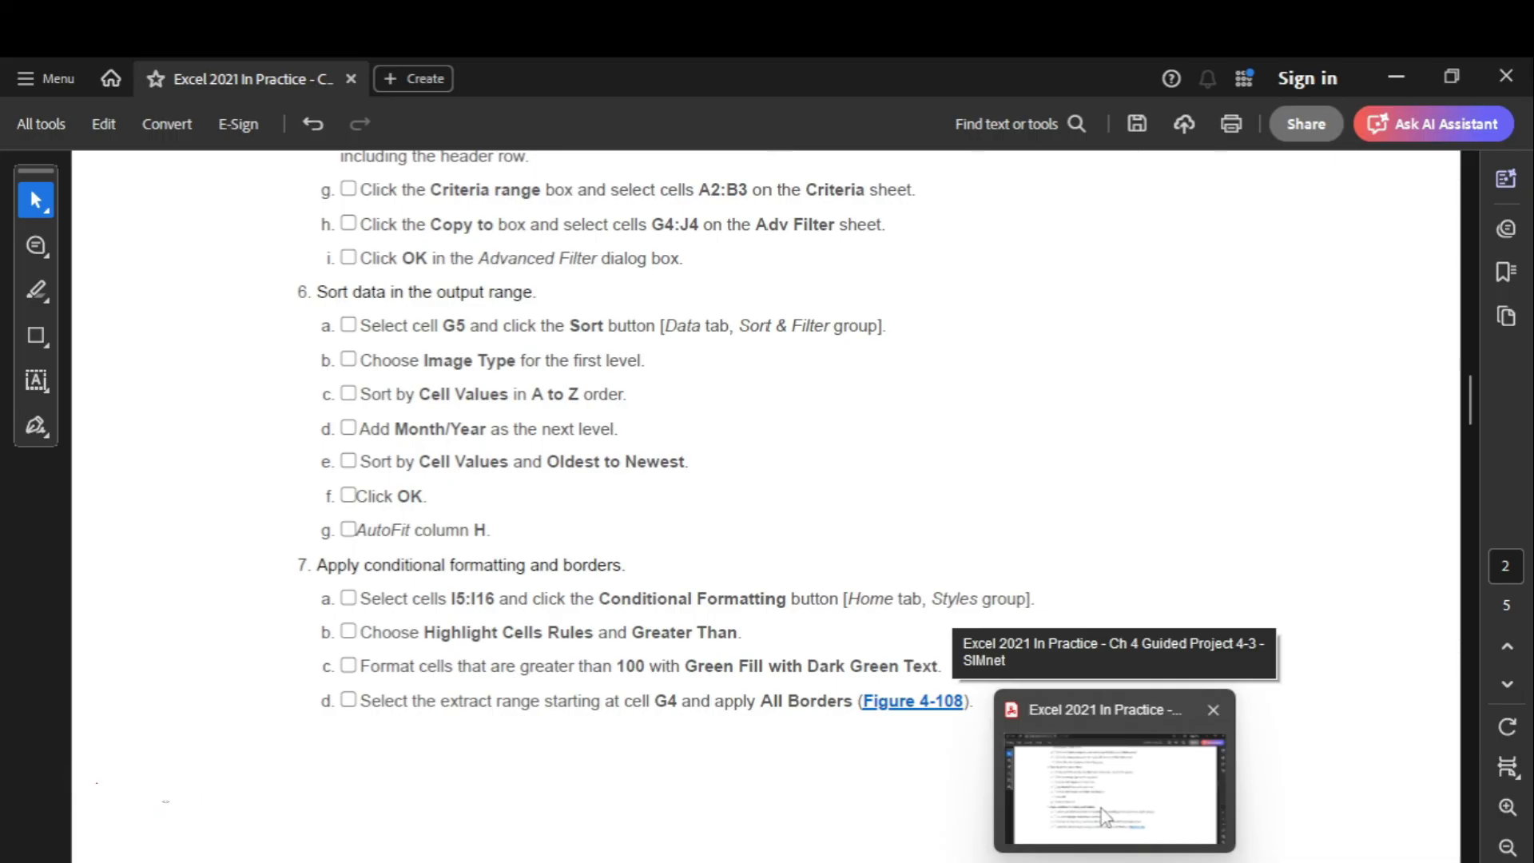
key(alt+Tab)
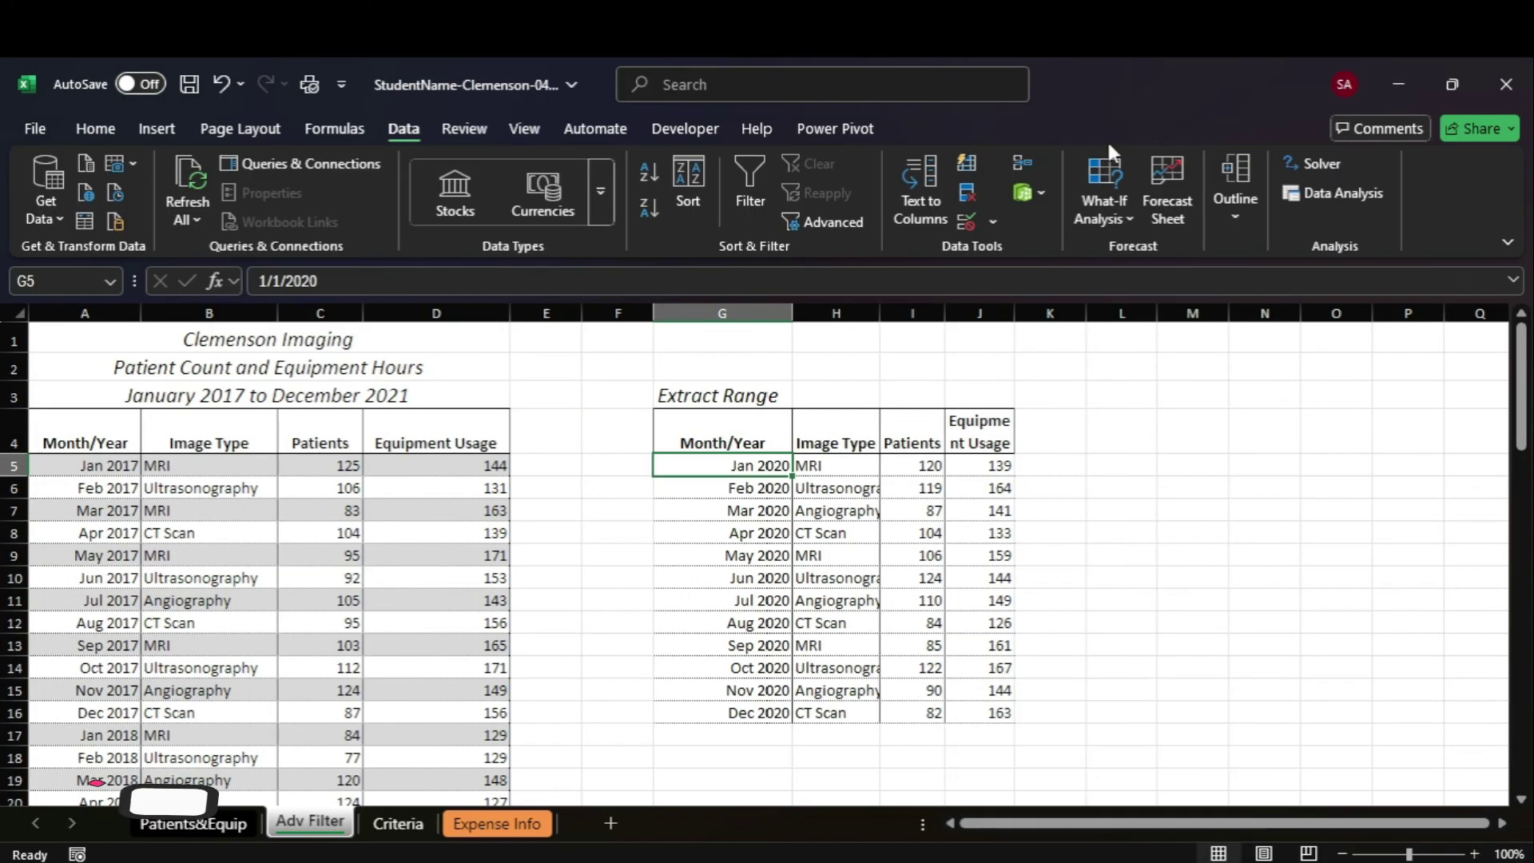
Start a custom sort of the extracted records with Image Type as the first level, sorted by Cell Values from A to Z.
click(95, 128)
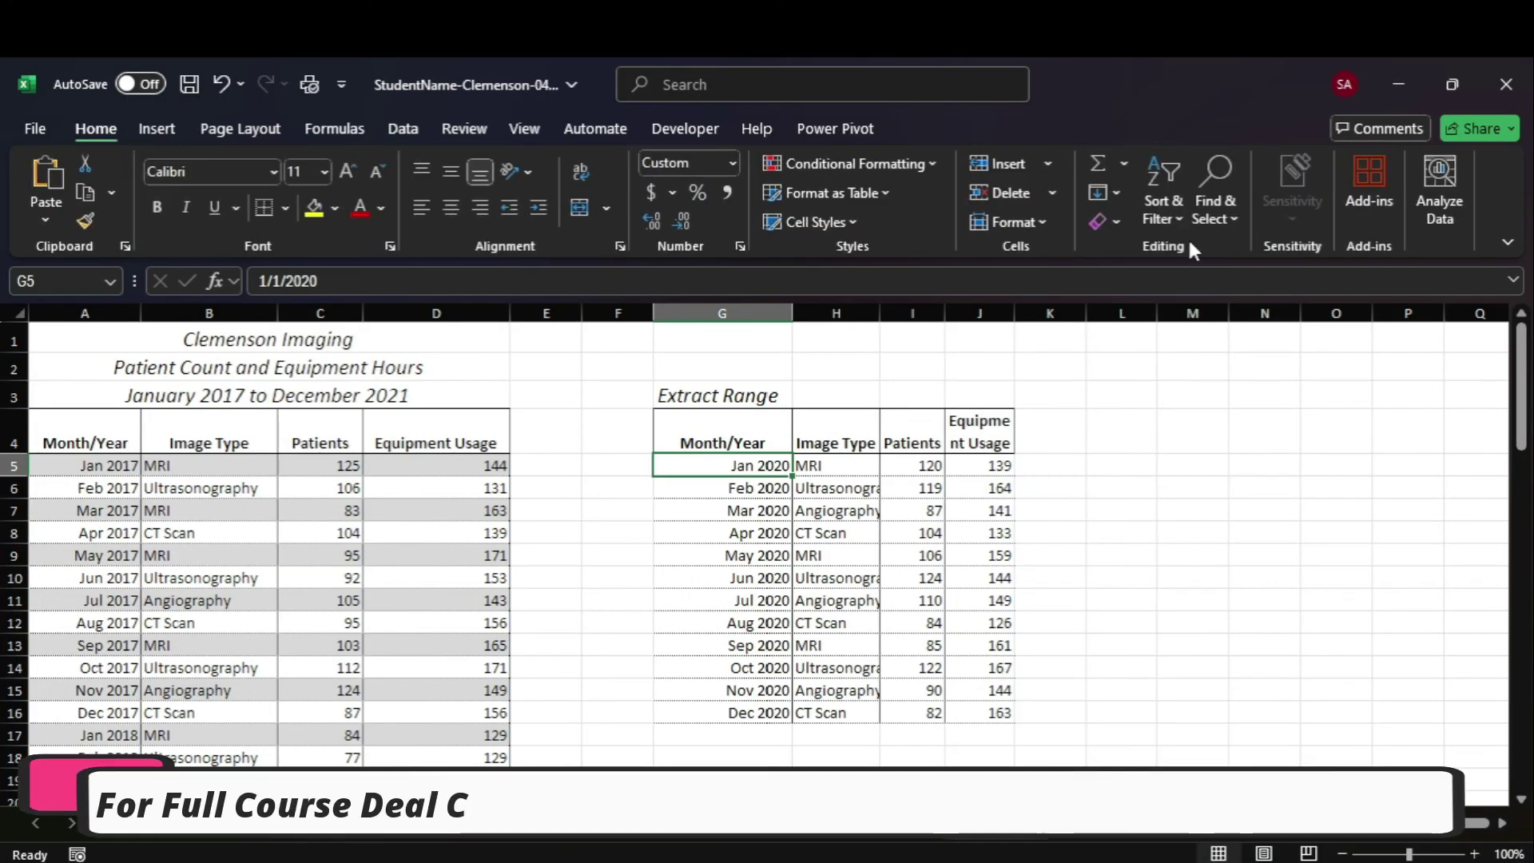
click(1162, 206)
click(1195, 313)
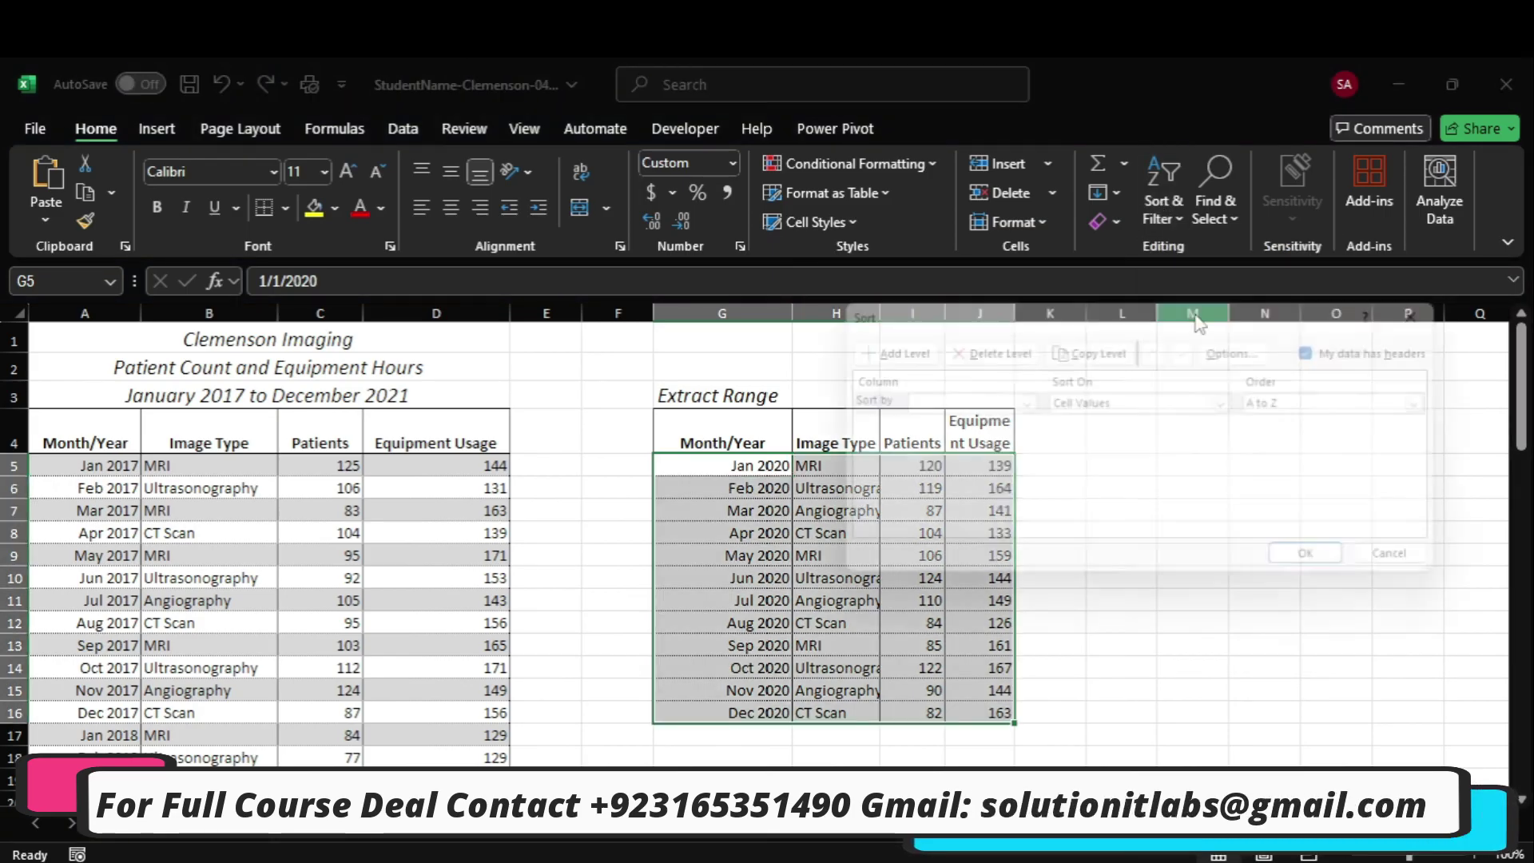
click(1021, 402)
click(959, 439)
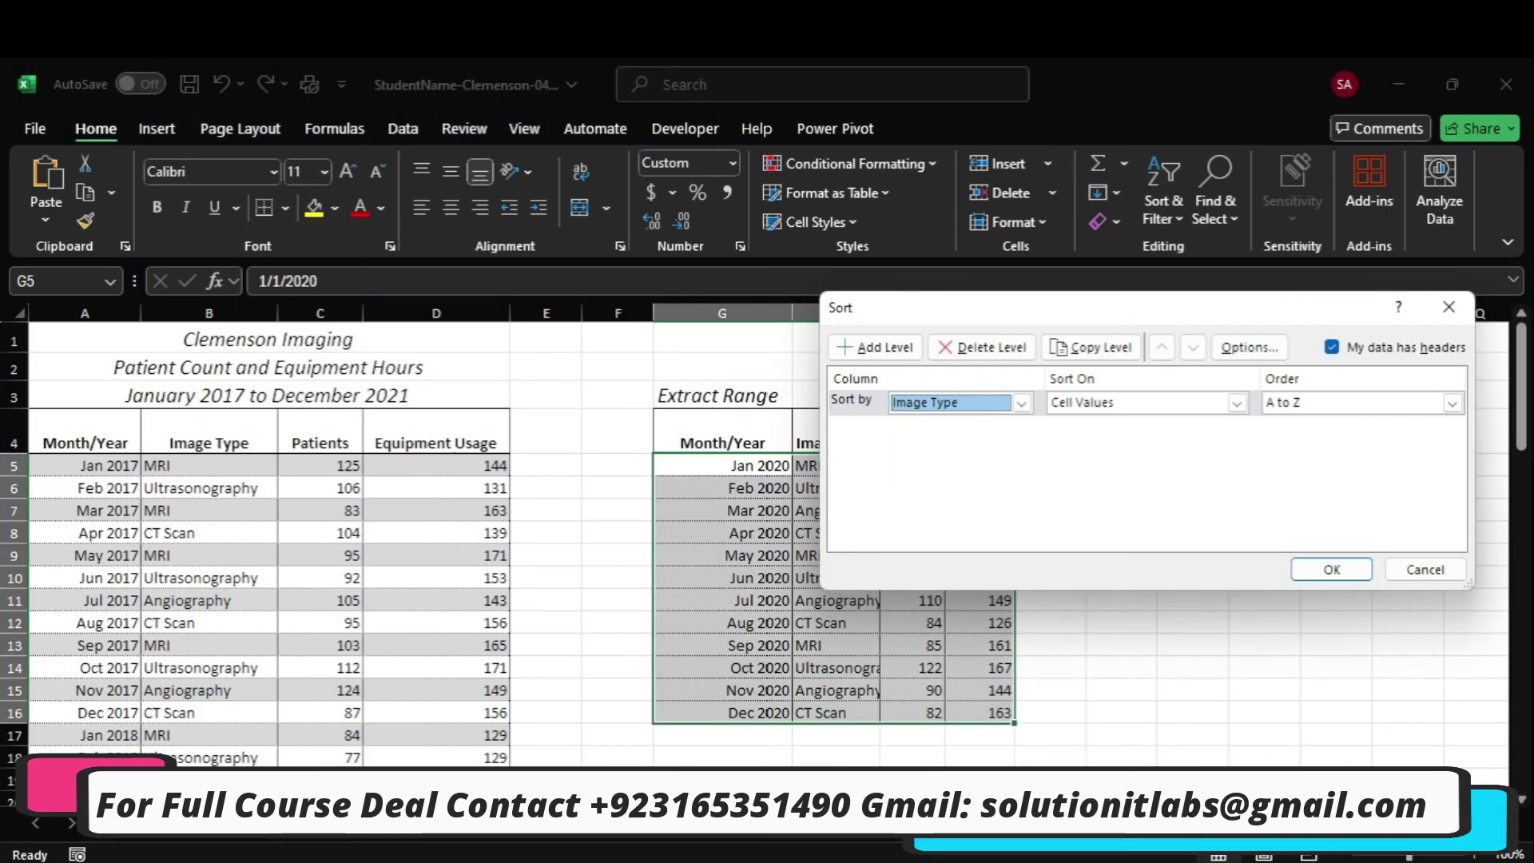
Following step 6d of the instructions PDF, add a second level to the sort and open its column choices.
mouse_move(1114, 848)
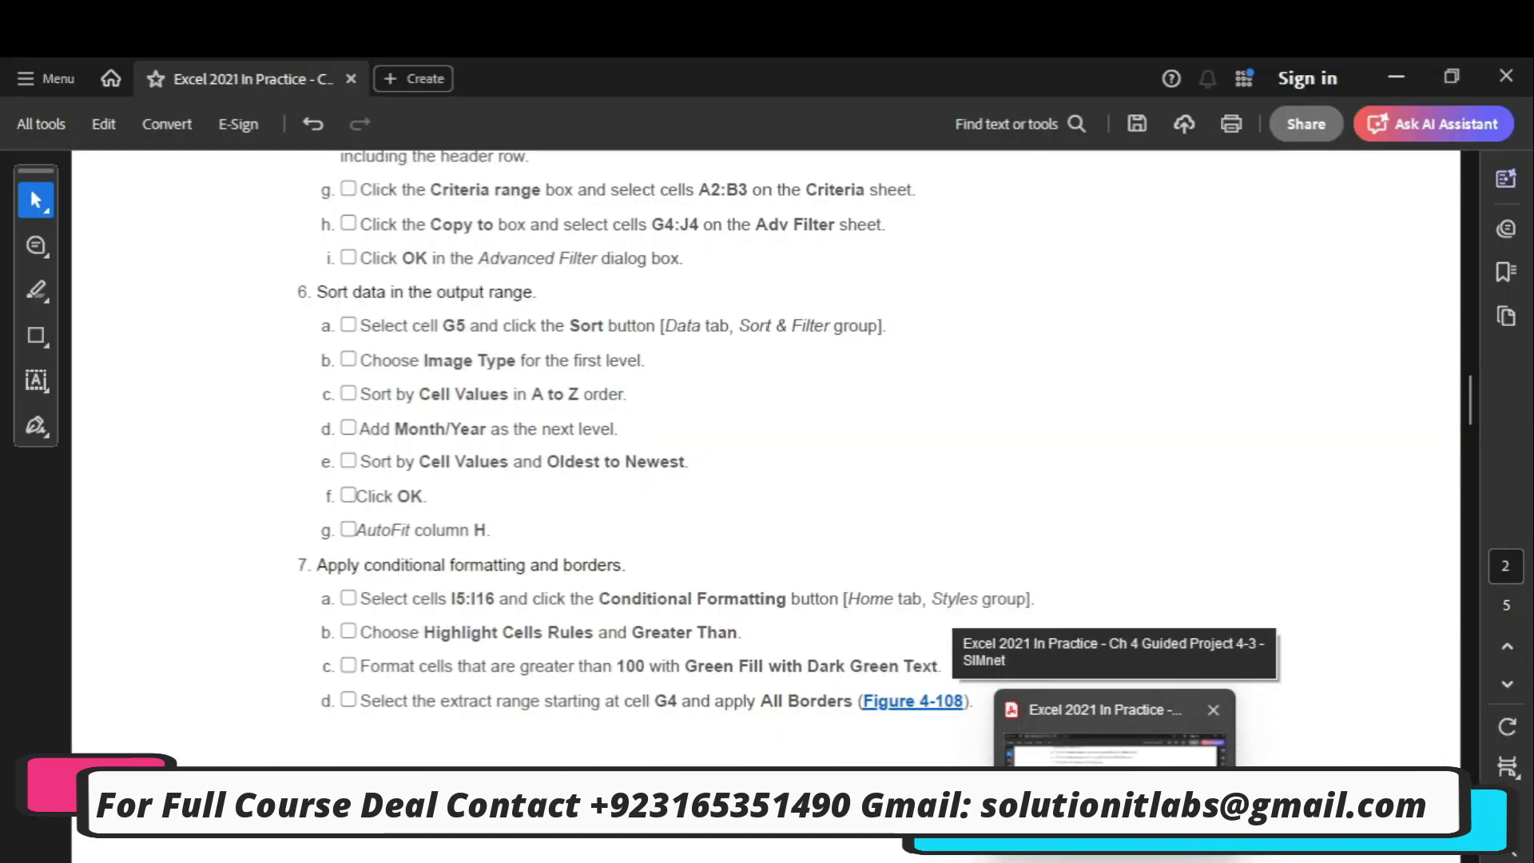
click(1114, 851)
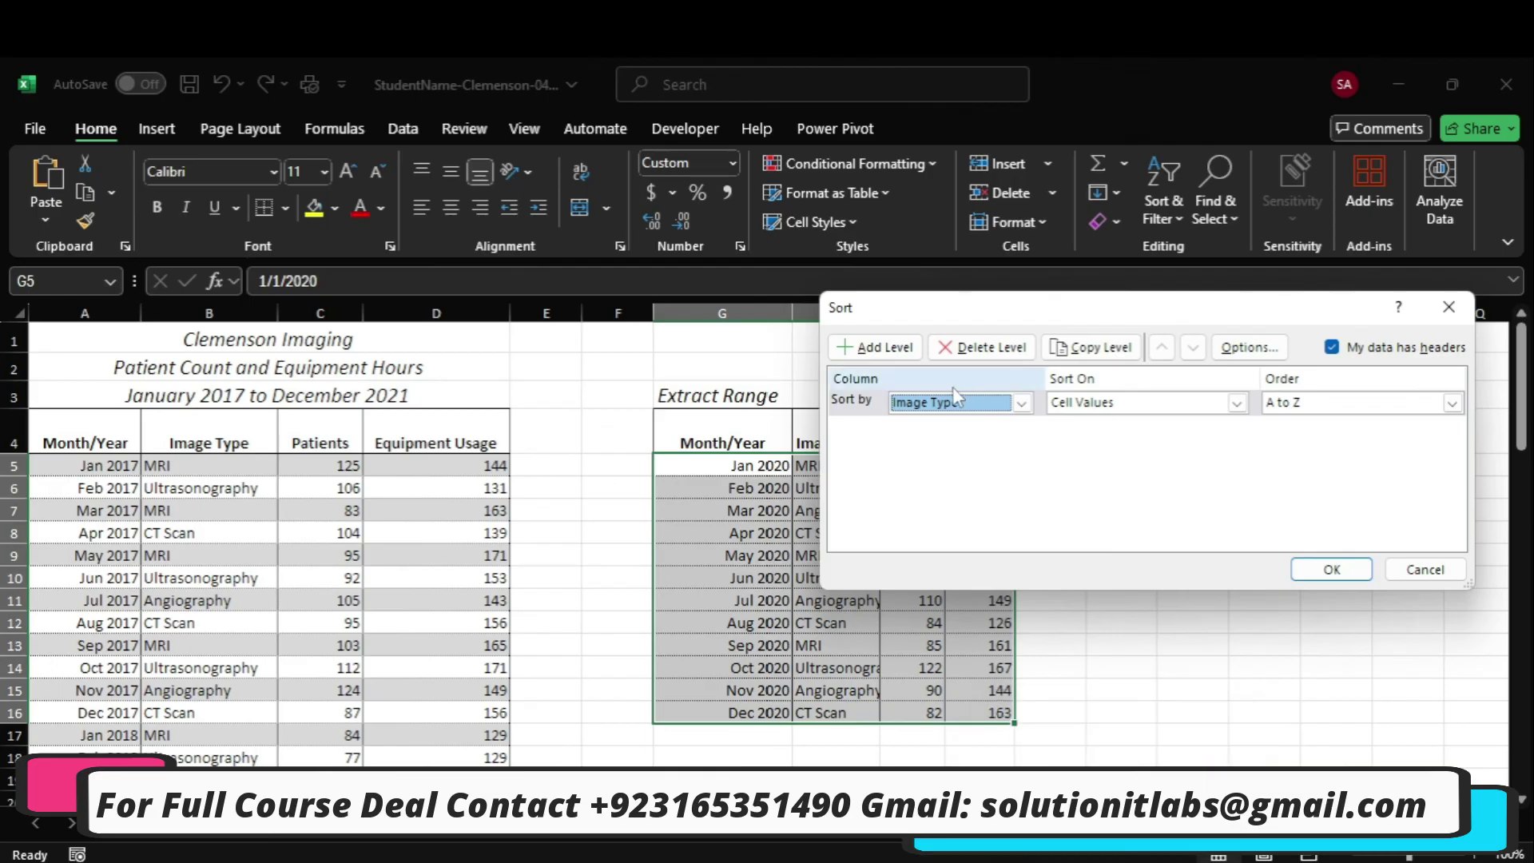
click(877, 347)
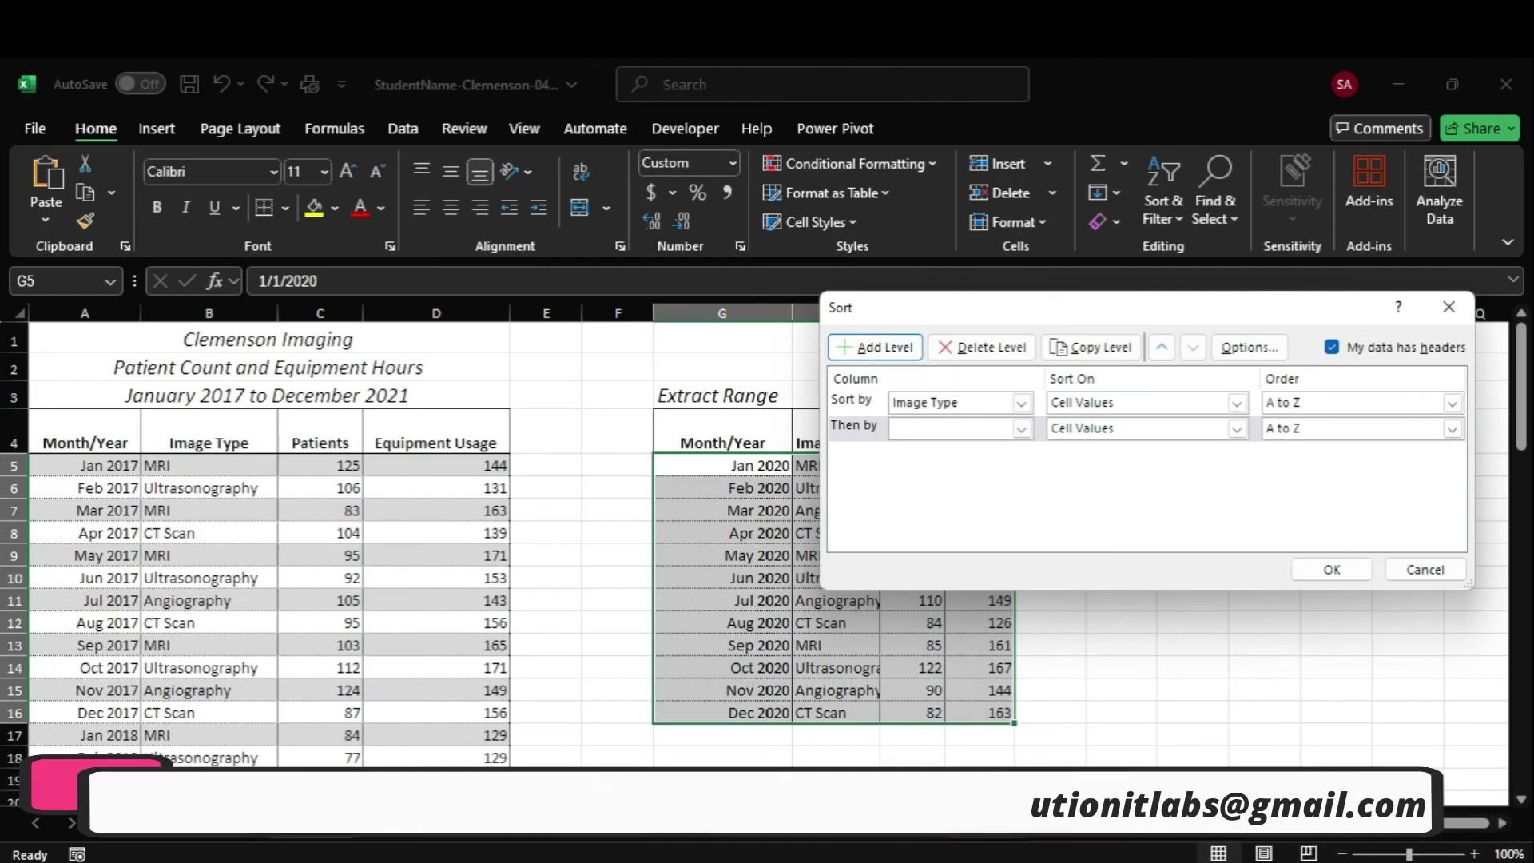
mouse_move(1114, 850)
click(1115, 794)
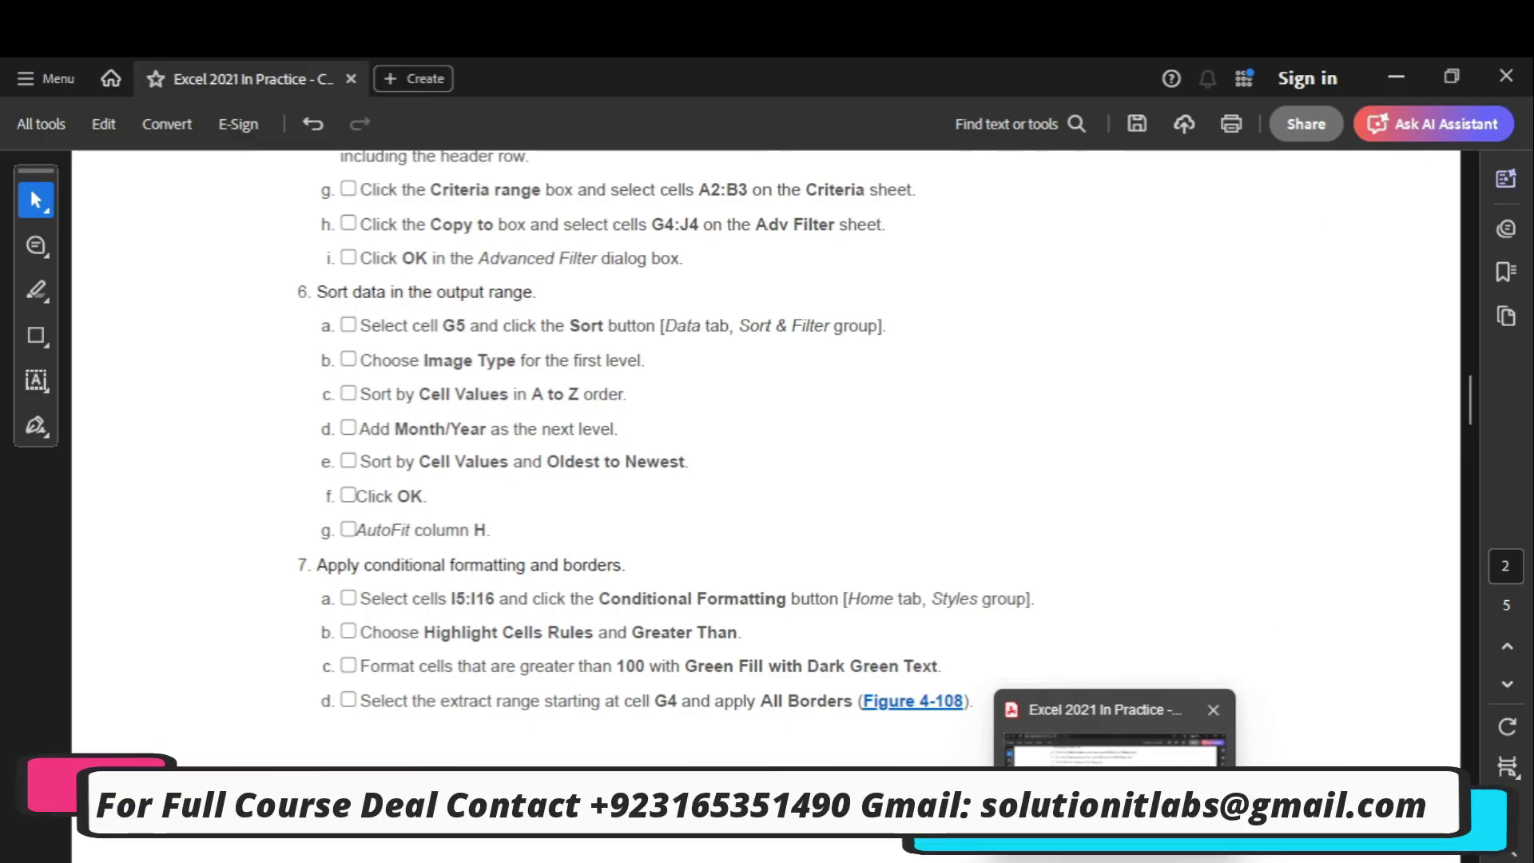
key(alt+Tab)
click(997, 430)
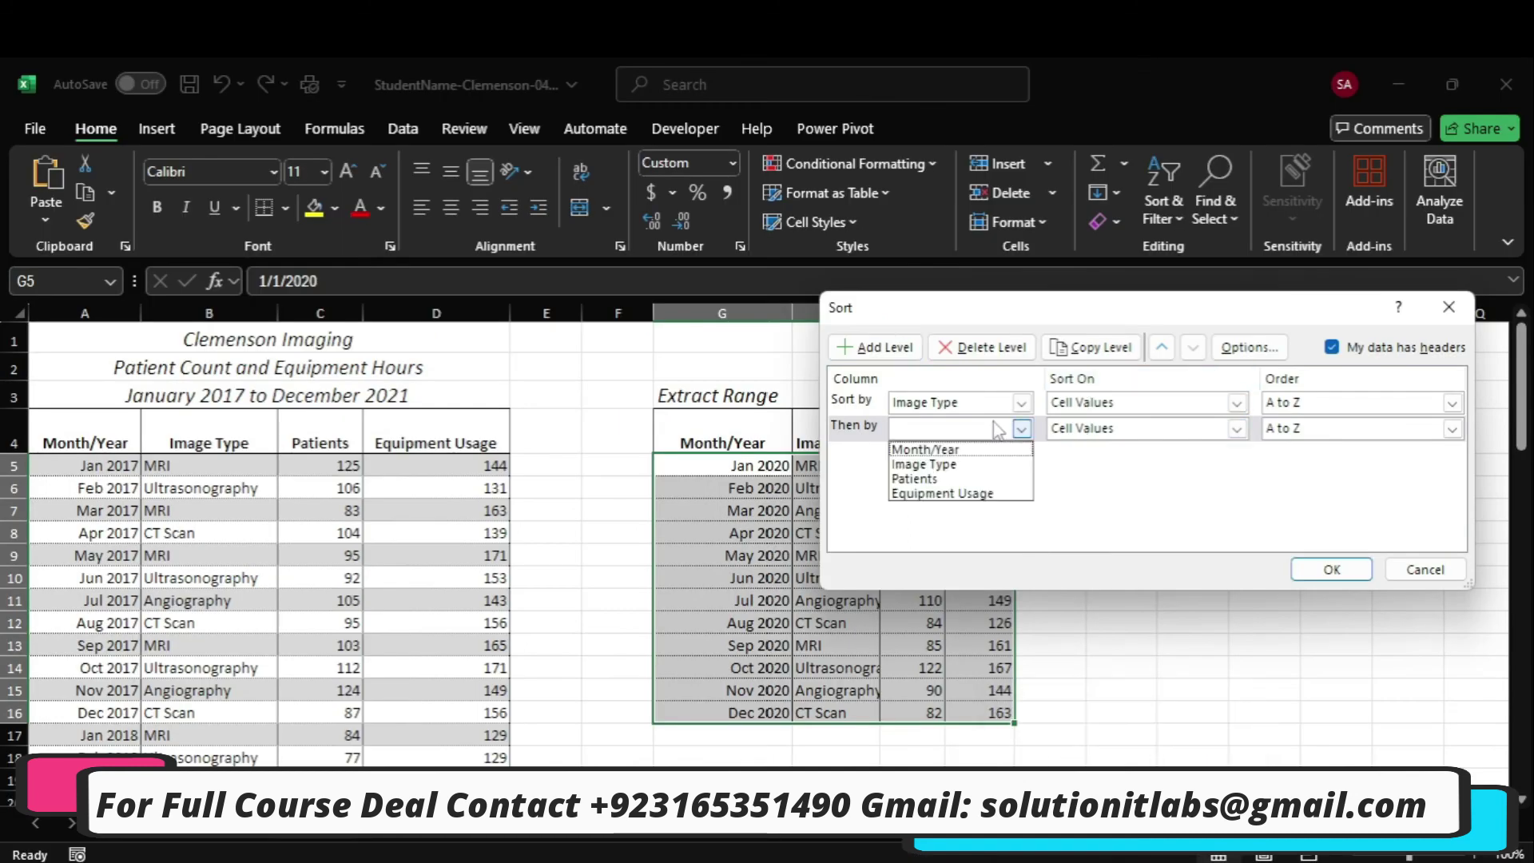